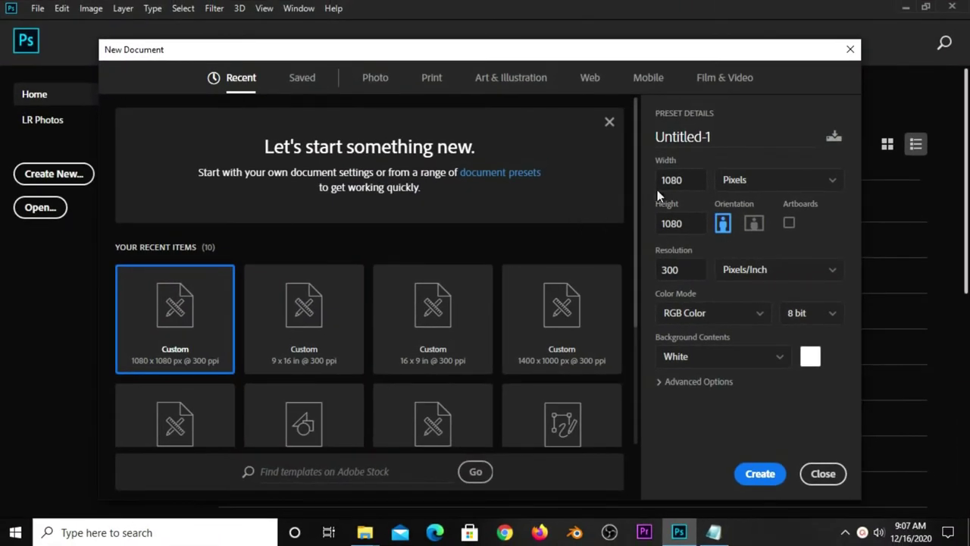
Step: Create a blank document 1080 × 1080 px at 300 ppi resolution
double_click(688, 182)
double_click(687, 224)
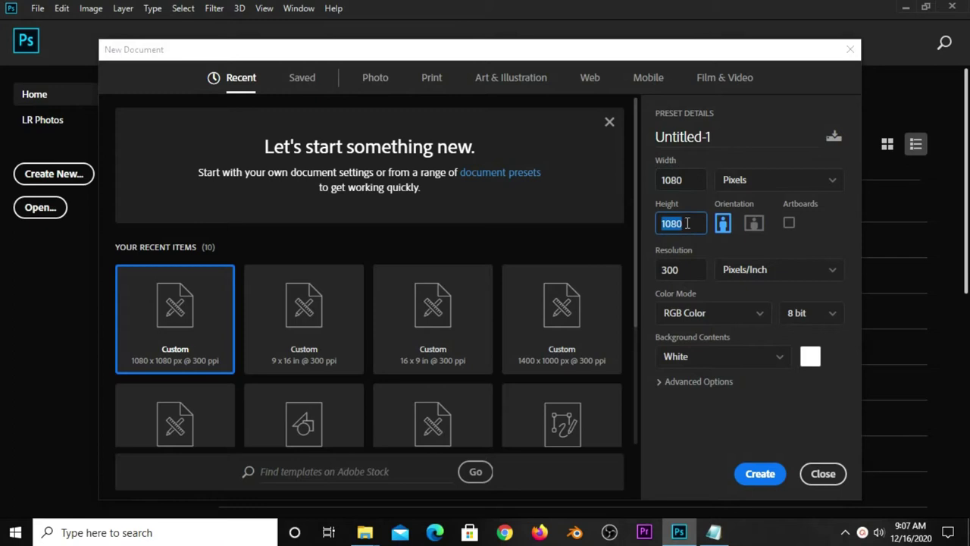
double_click(685, 271)
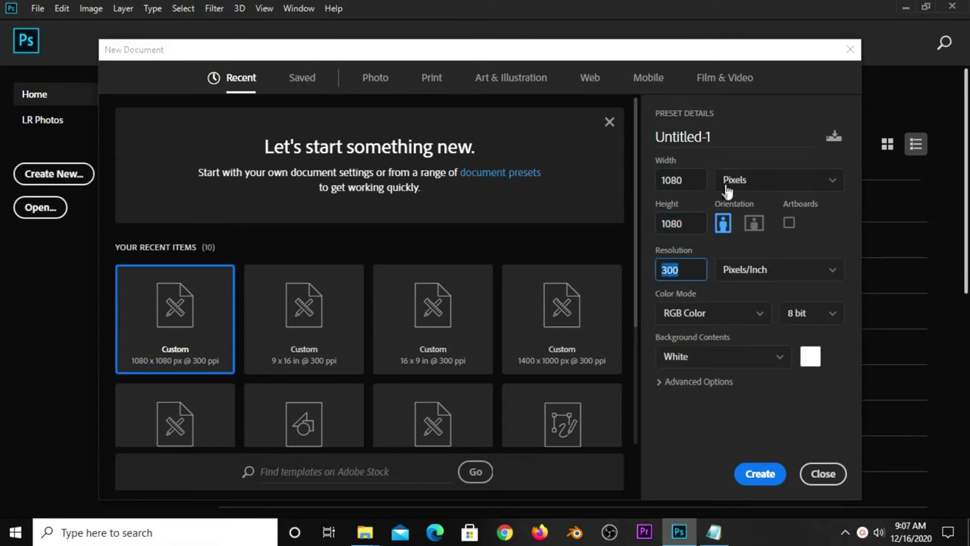
click(761, 473)
scroll(485, 307, down, 1)
scroll(485, 308, up, 1)
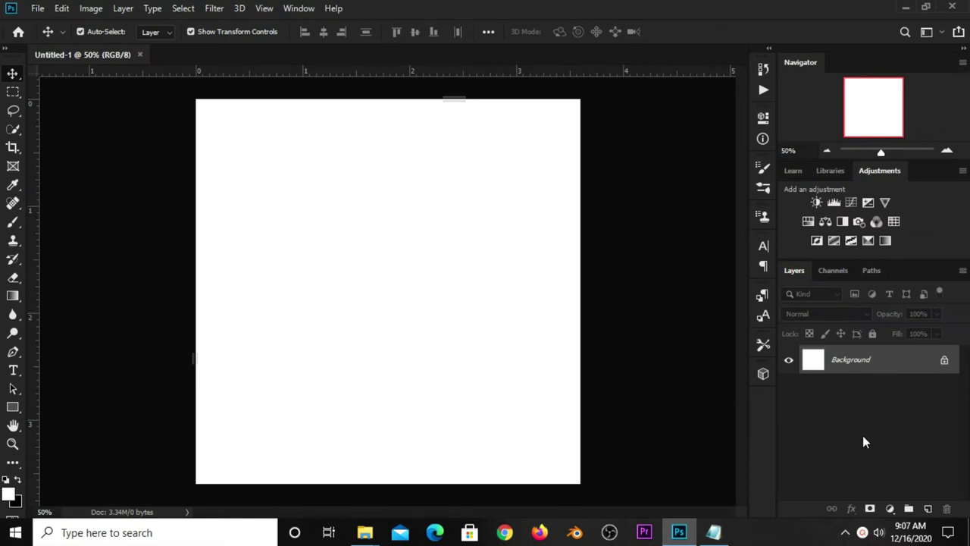
Step: Add a Solid Color fill layer in hex 5b2b15, copied from the Notepad colour notes
click(890, 508)
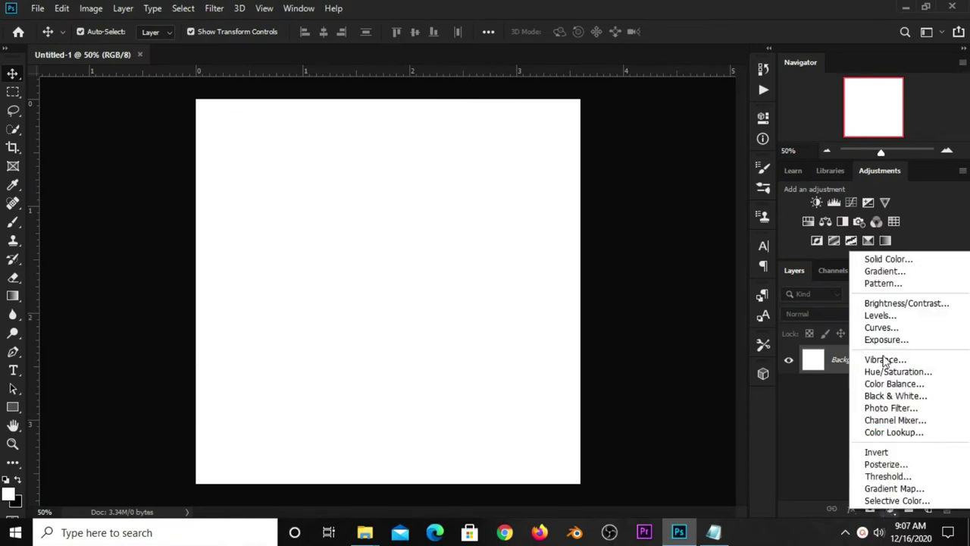
click(879, 259)
click(713, 532)
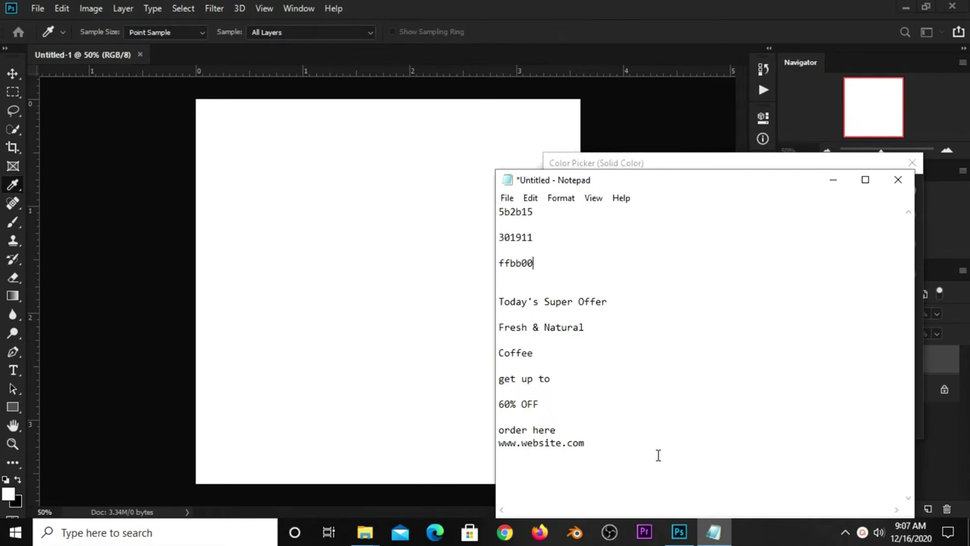
double_click(543, 208)
right_click(510, 212)
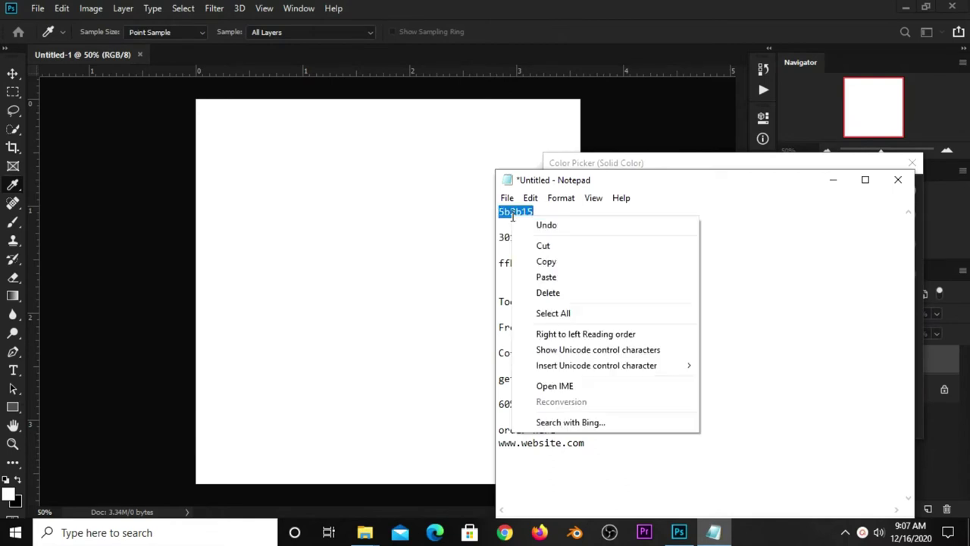
click(523, 261)
key(alt+Tab)
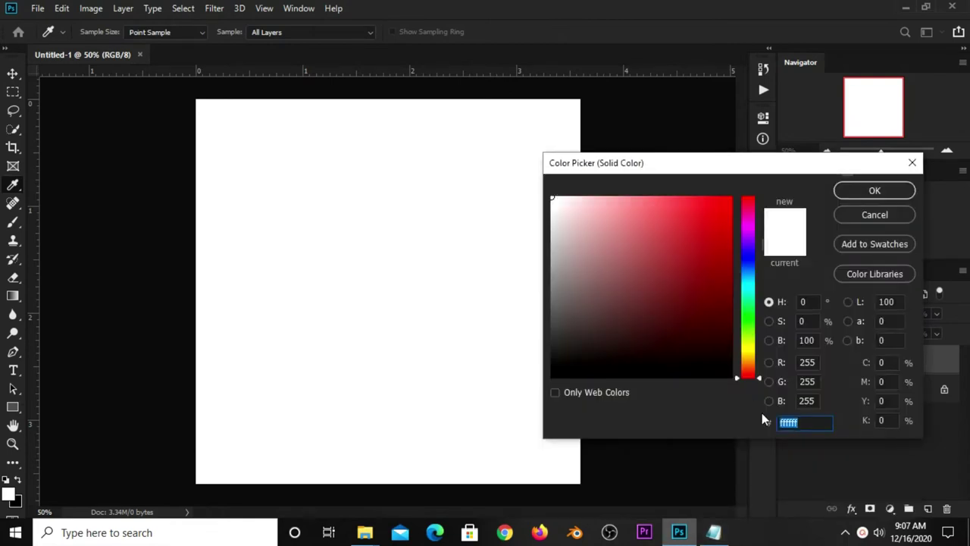
right_click(789, 422)
click(818, 286)
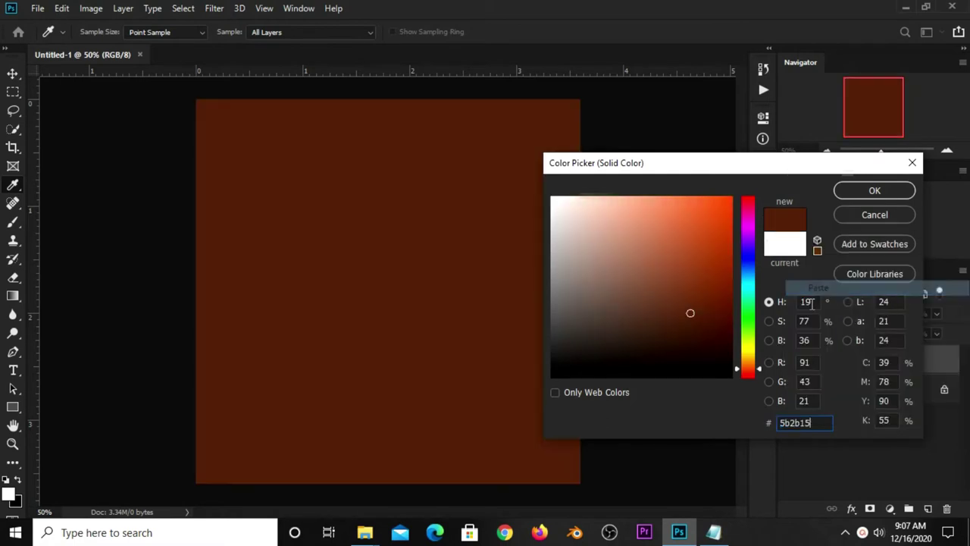
double_click(817, 422)
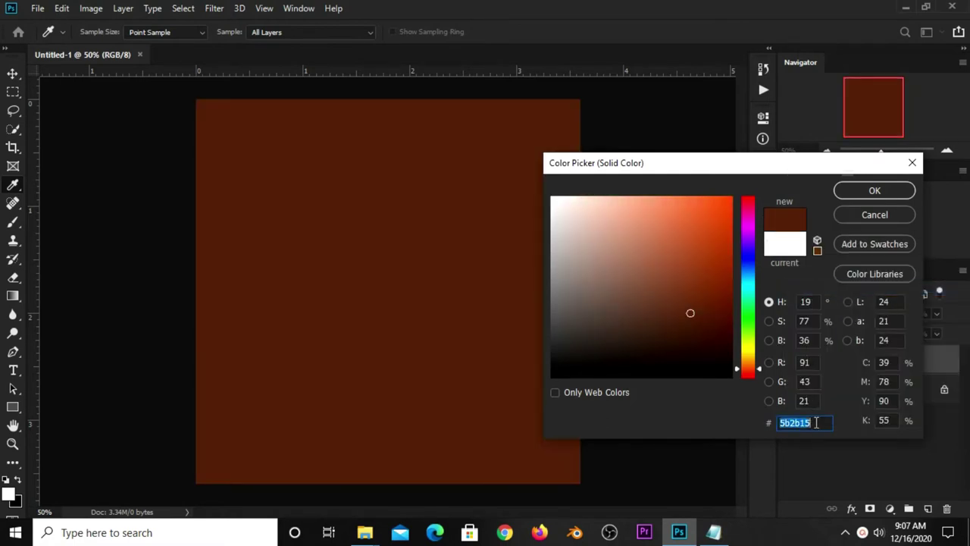
click(875, 190)
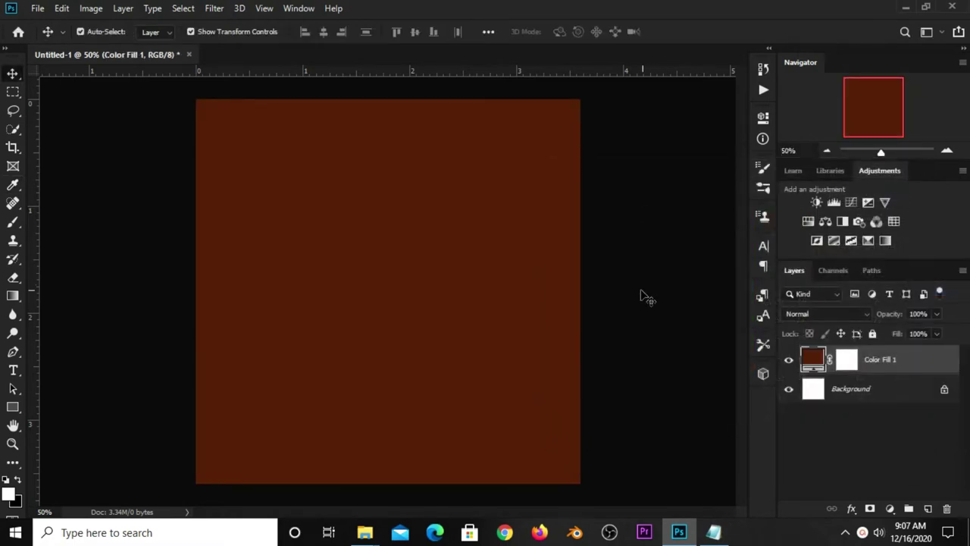
Step: Add a second Solid Color fill layer in darker brown hex 301911
click(889, 508)
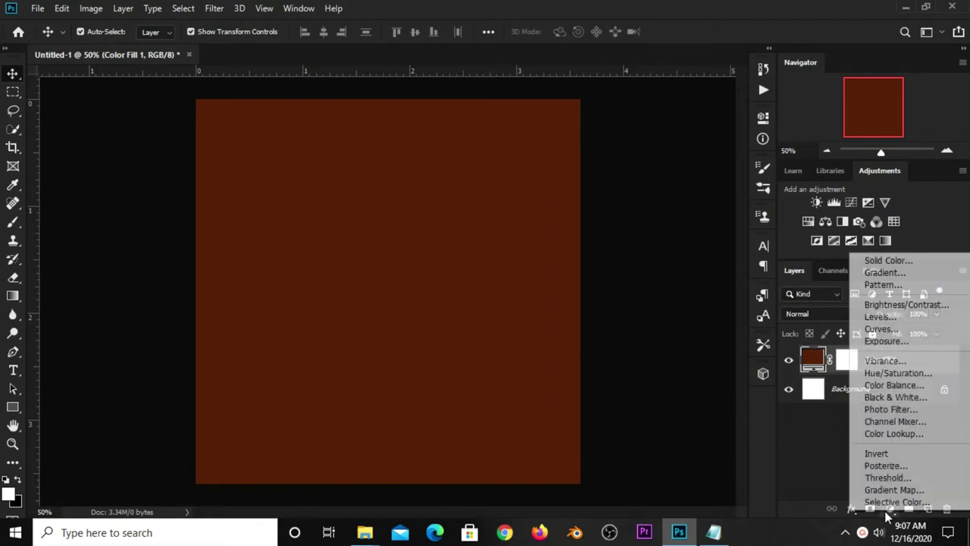
click(890, 263)
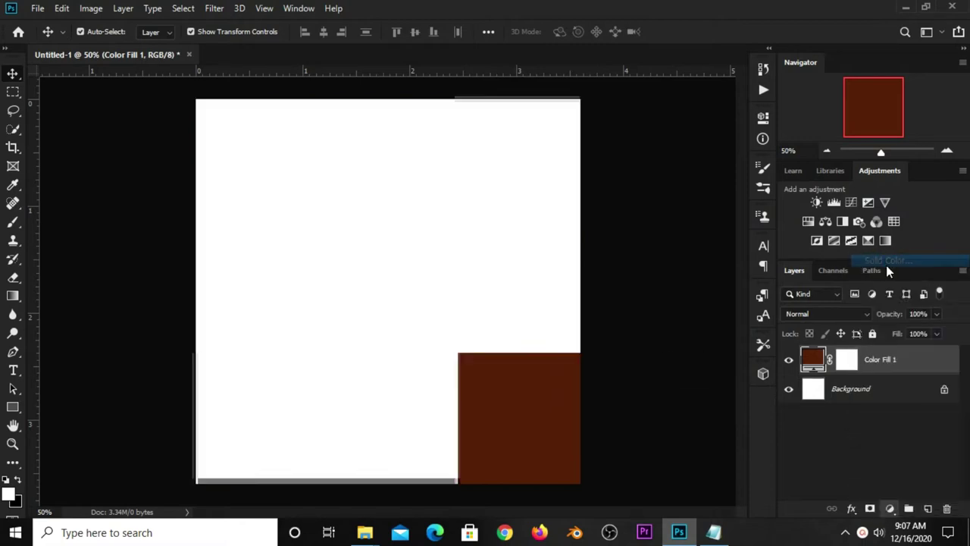
click(713, 532)
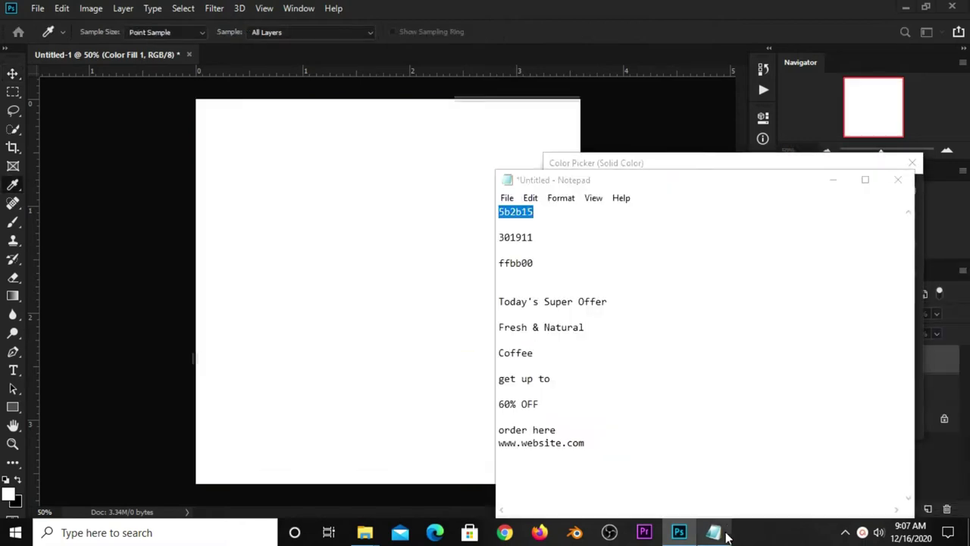
double_click(523, 238)
right_click(517, 239)
click(552, 288)
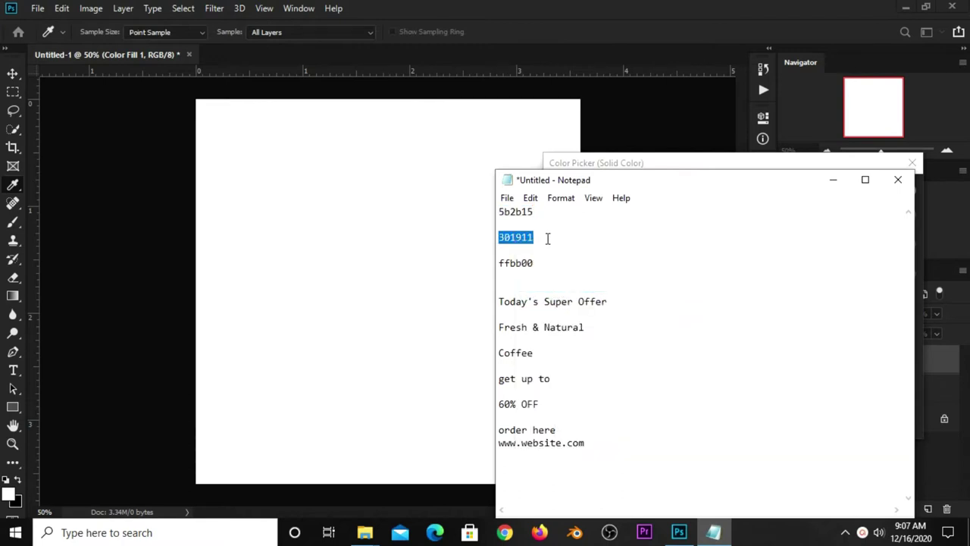
click(626, 99)
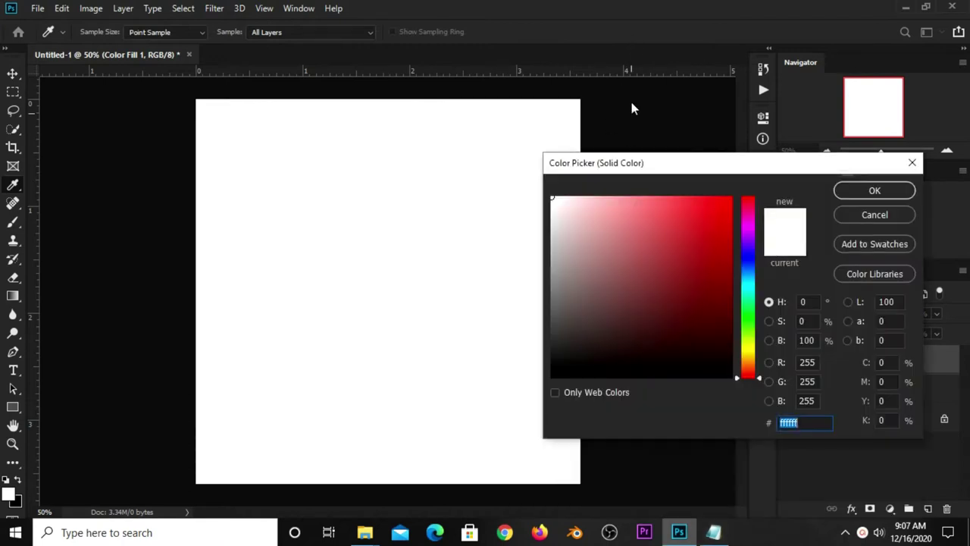
right_click(789, 426)
click(815, 288)
double_click(810, 422)
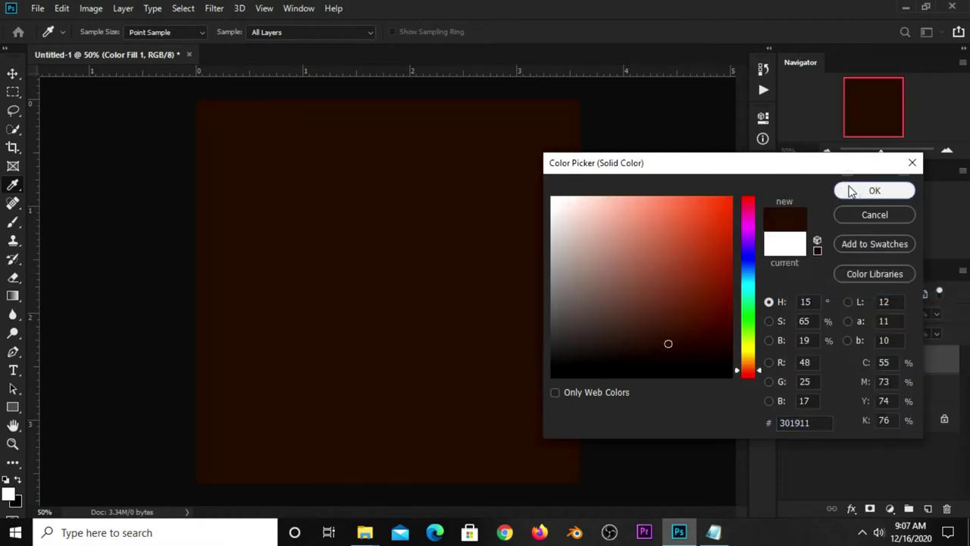
click(861, 191)
Step: Blend Color Fill 2 in Soft Light at 40% opacity and target its mask
click(795, 316)
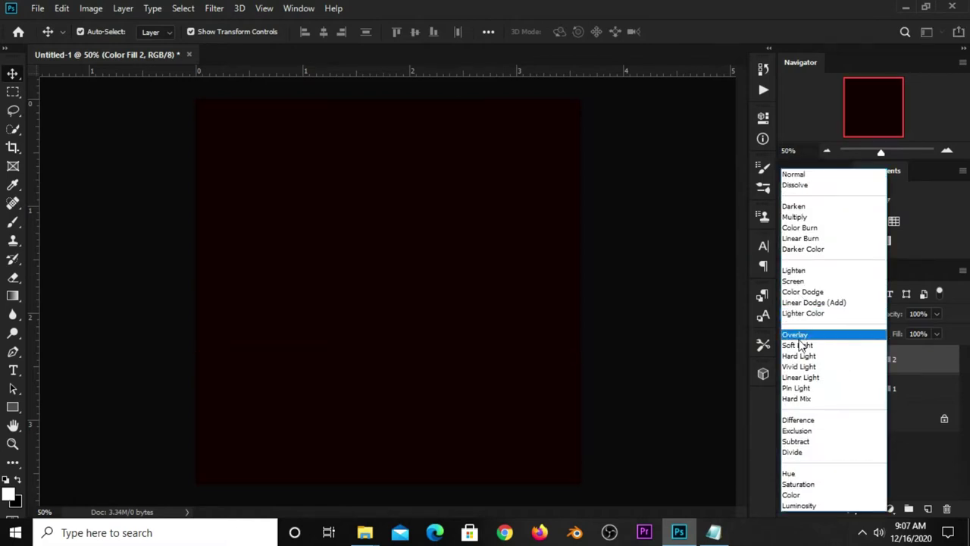
click(799, 346)
click(937, 314)
drag(911, 332, 897, 334)
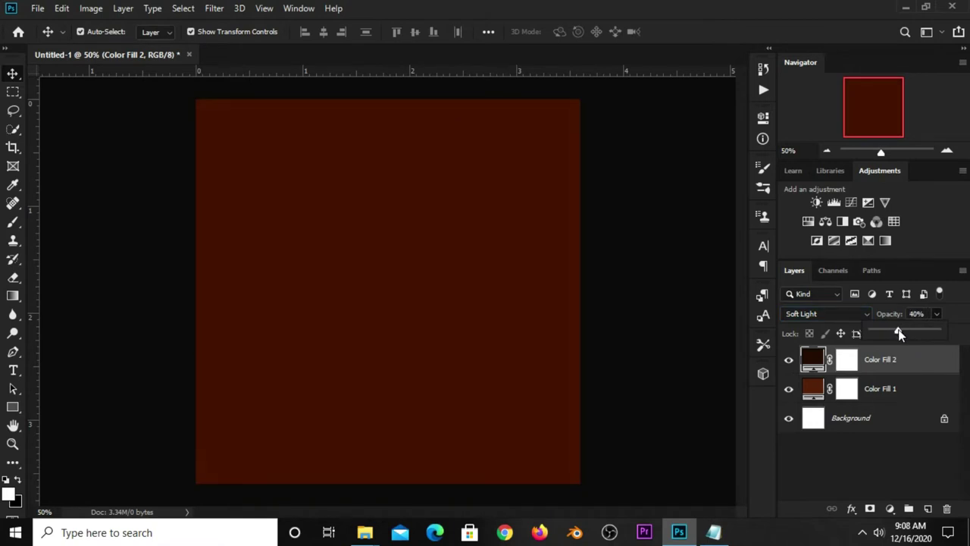
click(685, 353)
ctrl+click(867, 359)
click(871, 360)
click(845, 357)
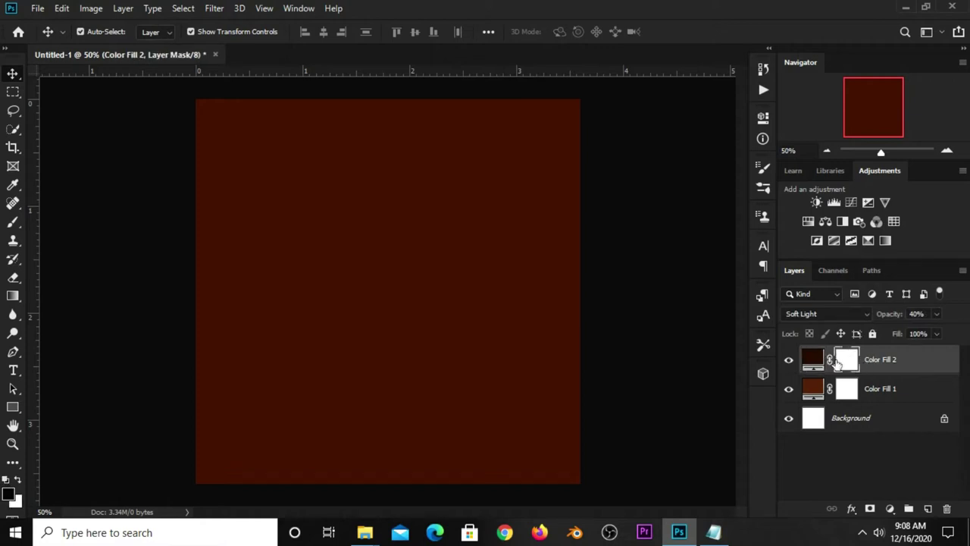
Step: Set up a soft round brush at 100% roundness with black foreground colour
click(18, 222)
click(59, 232)
click(12, 221)
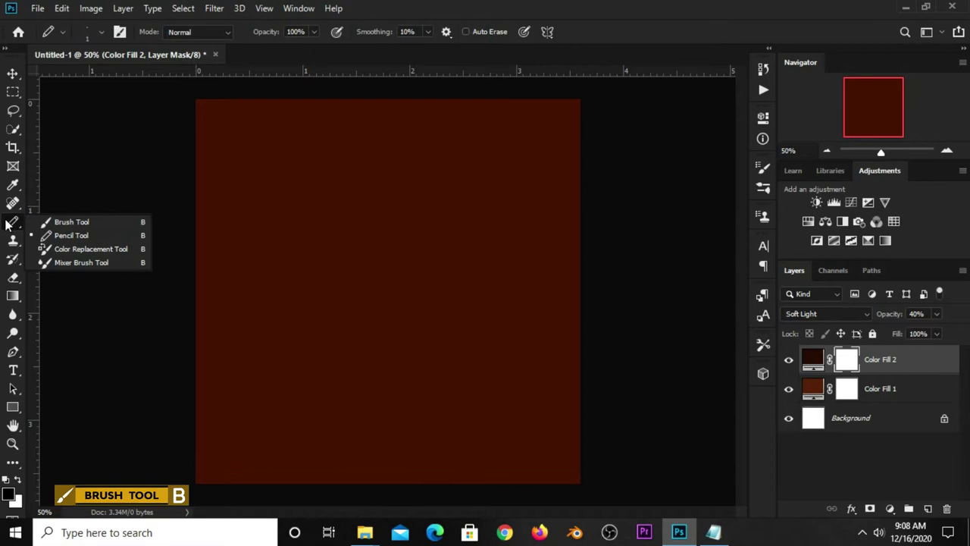
click(50, 222)
click(101, 32)
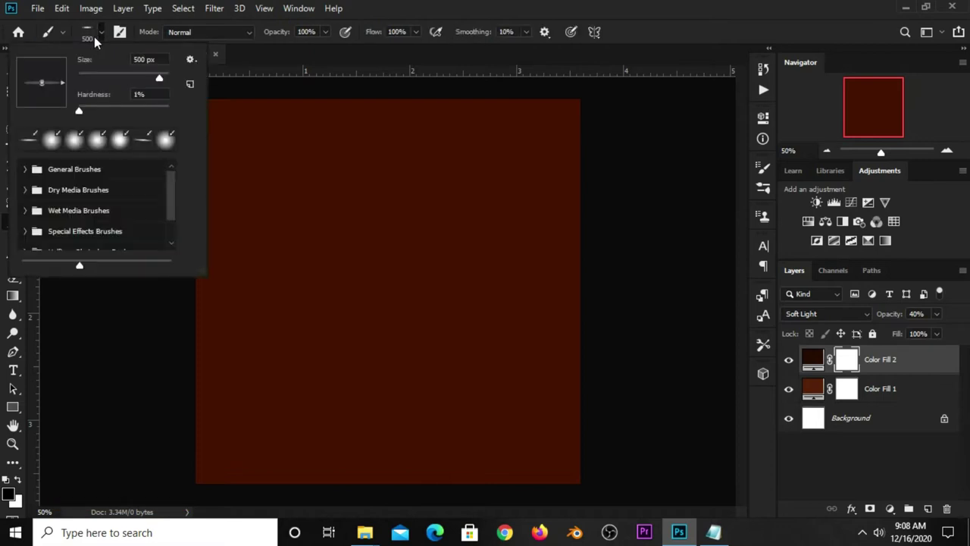
click(645, 22)
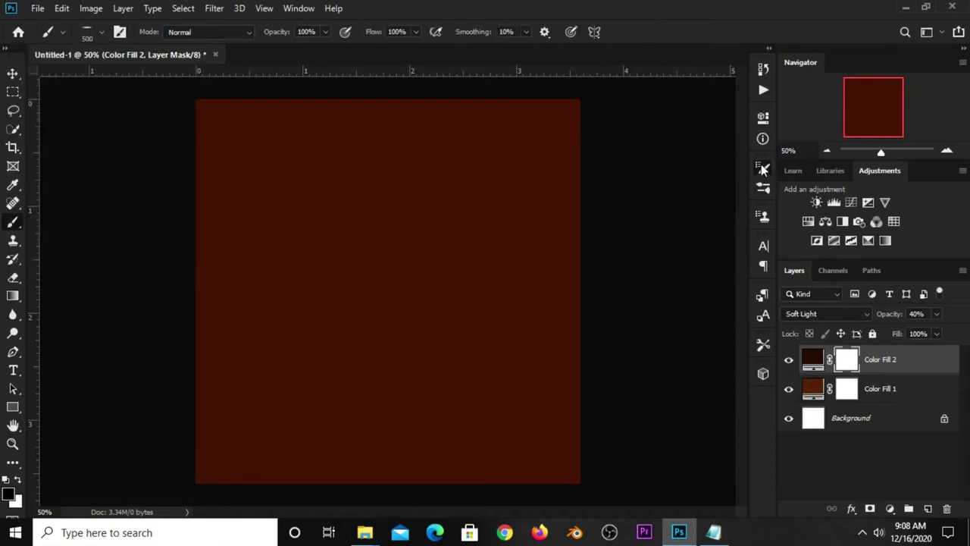
click(762, 168)
text(100)
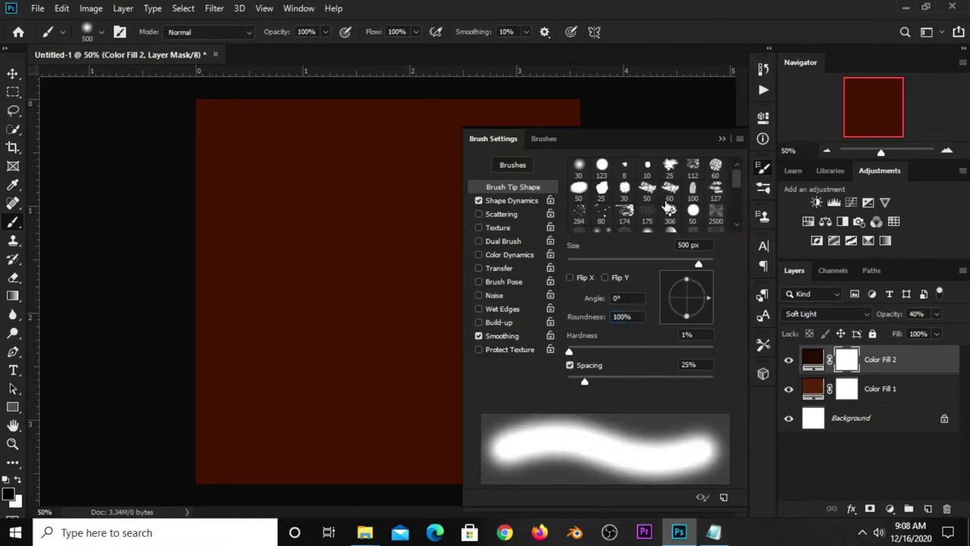
click(723, 140)
click(9, 494)
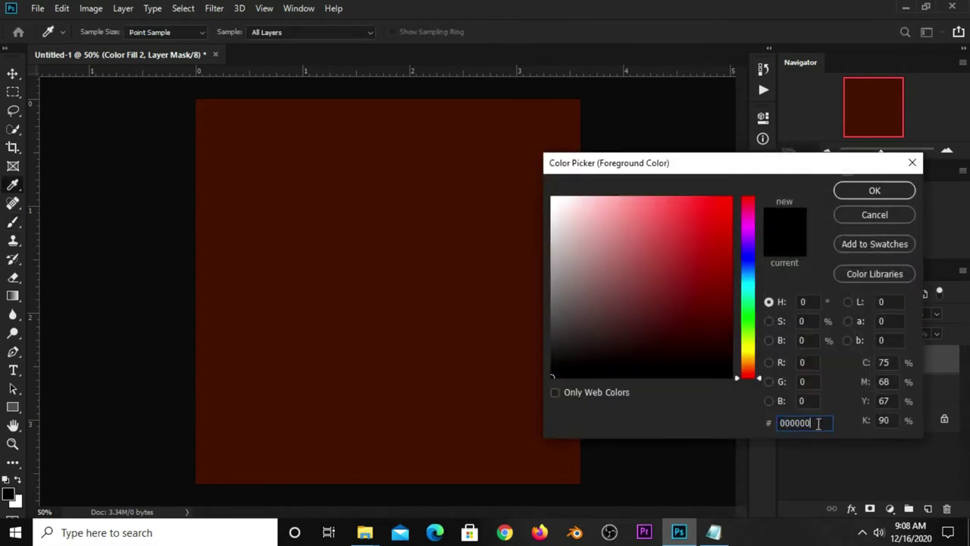
click(875, 190)
Step: Paint the mask centre black with a 1200 px brush to lighten the middle
key(bracketright)
key(bracketright)
key(bracketright)
key(bracketright)
key(bracketright)
key(bracketright)
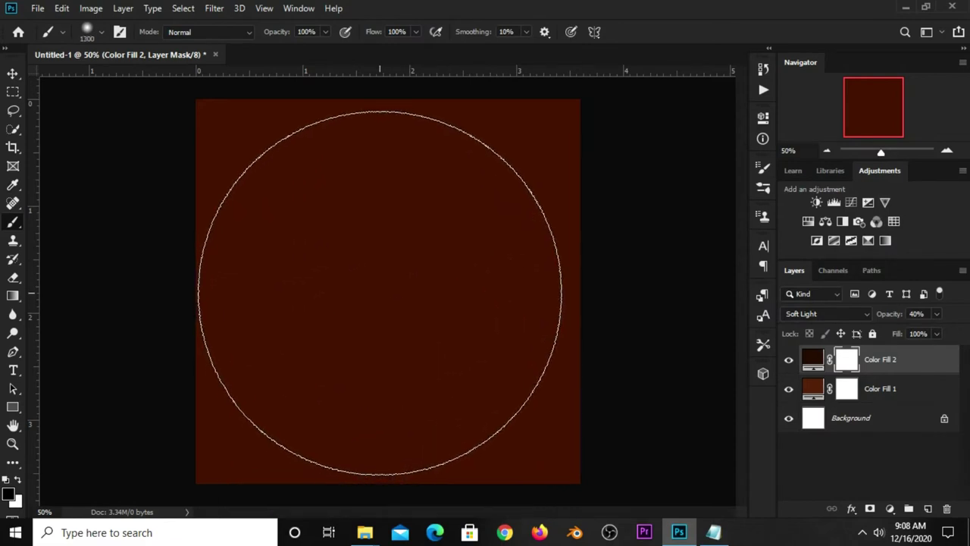
key(bracketleft)
click(379, 292)
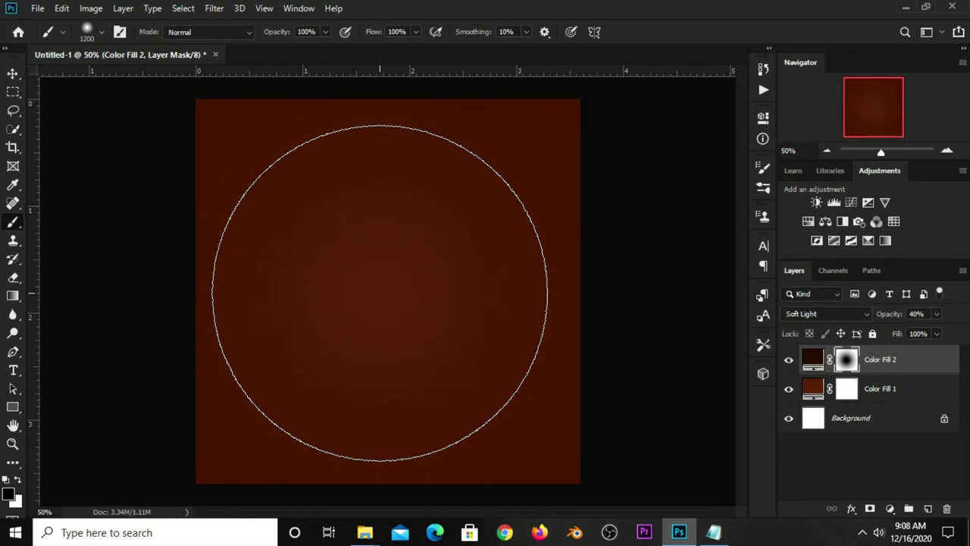
click(379, 290)
click(375, 288)
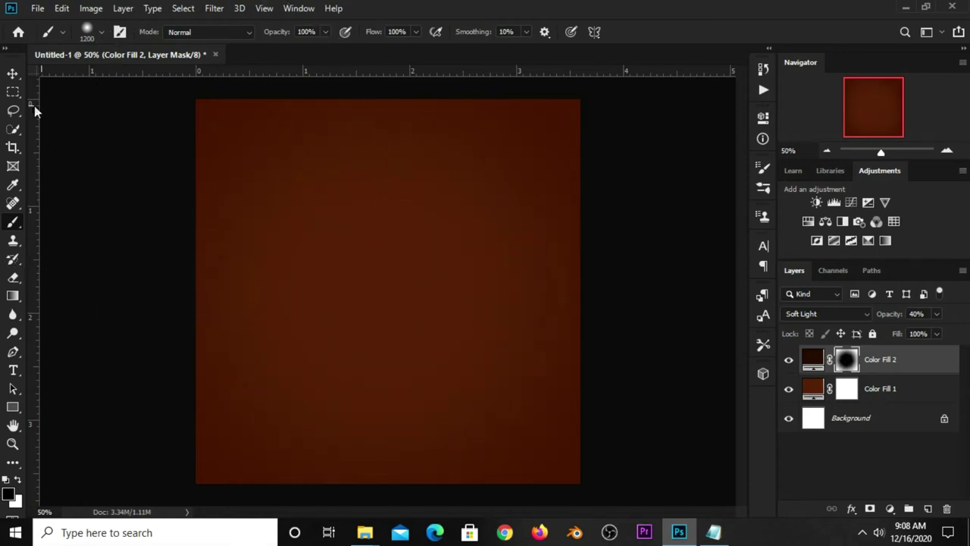
click(12, 73)
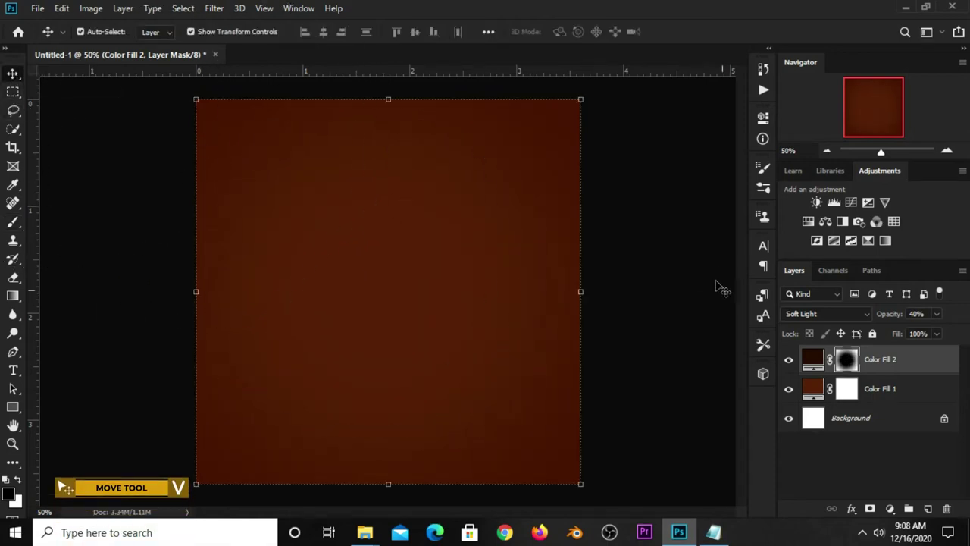
Step: On a new empty layer, paint a large soft white dab at the canvas centre
click(789, 360)
click(788, 360)
click(658, 315)
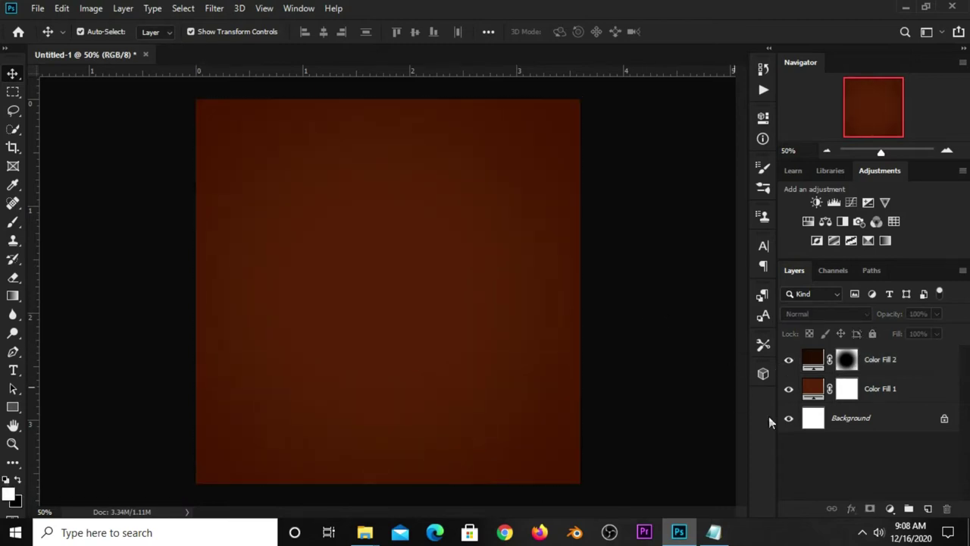
click(926, 509)
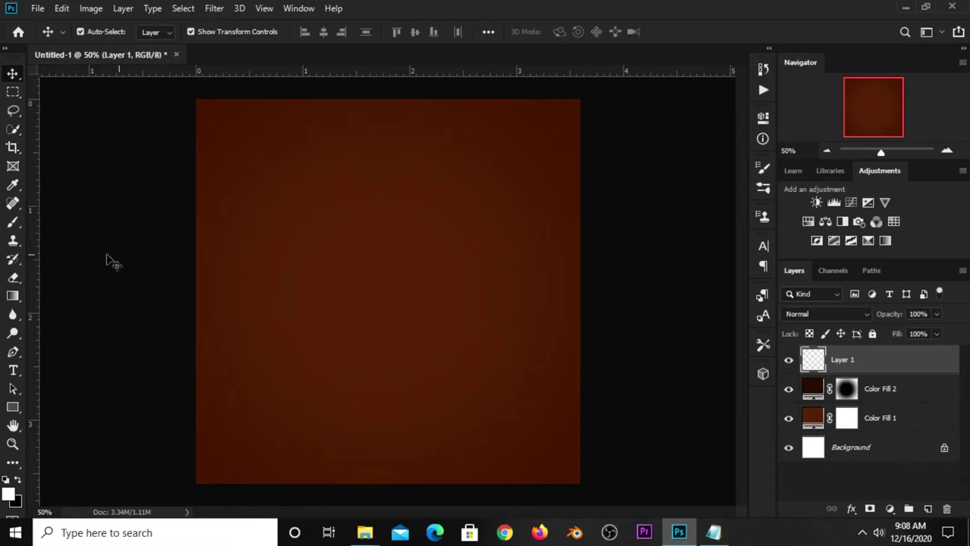
click(13, 221)
click(59, 220)
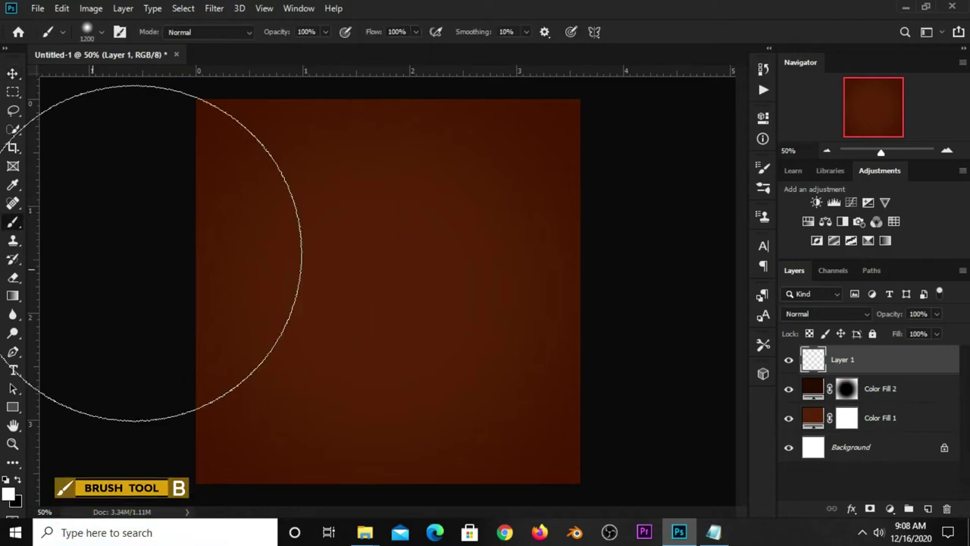
click(9, 493)
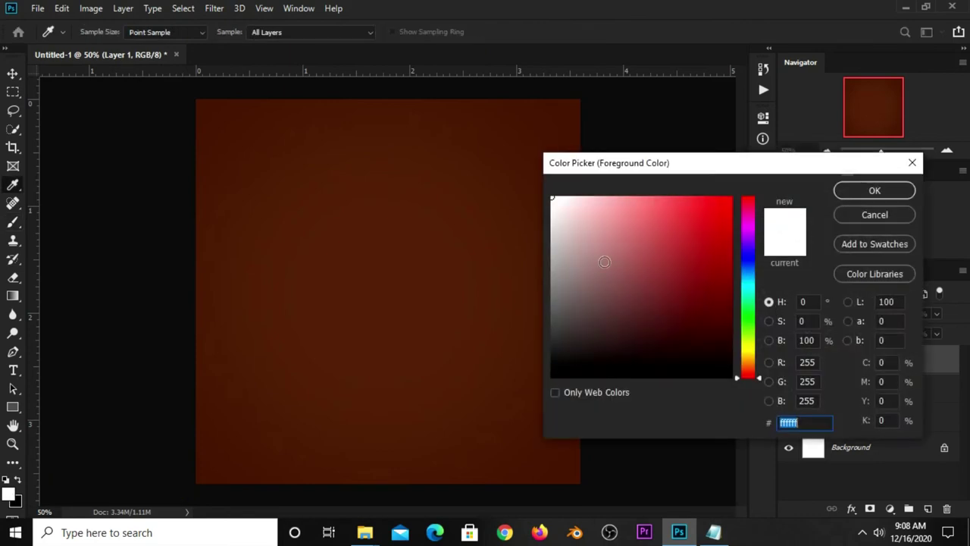
click(864, 194)
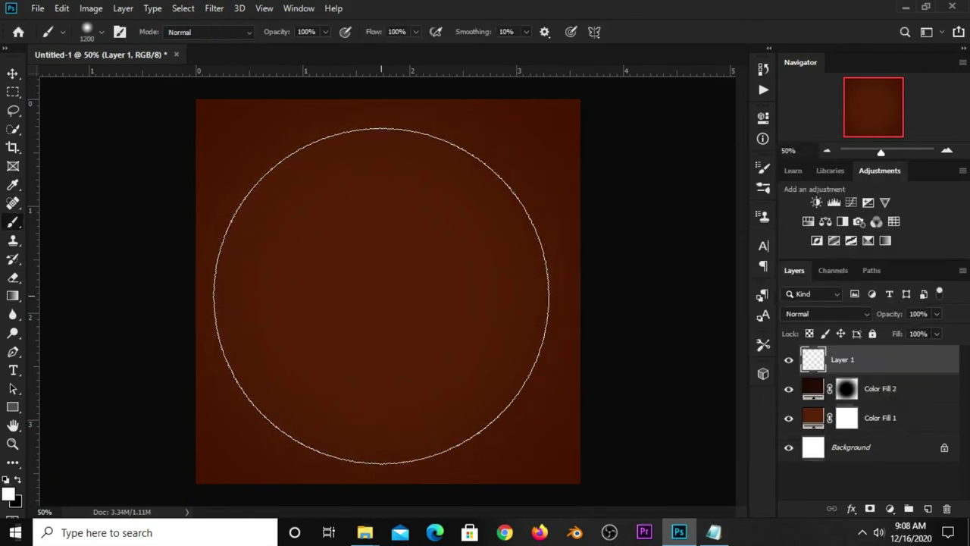
click(381, 296)
click(13, 74)
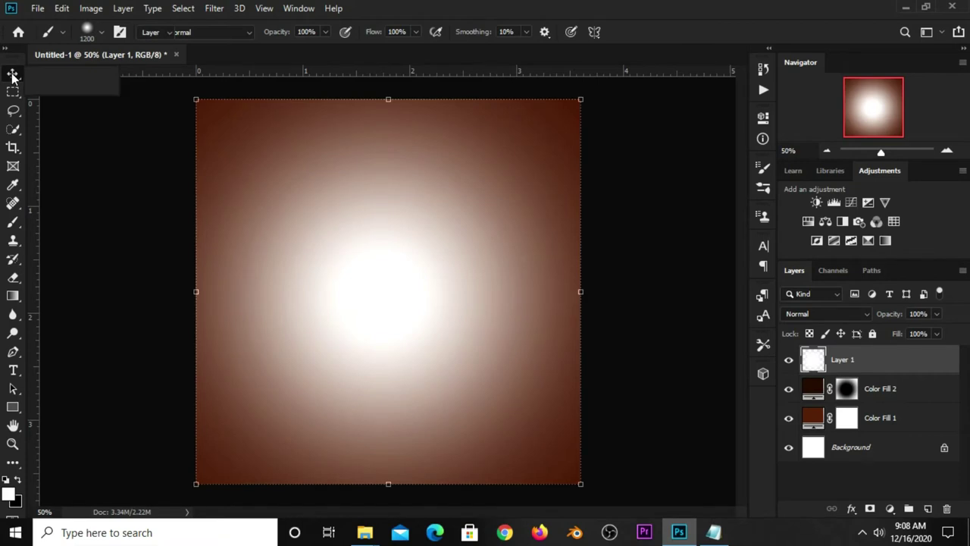
Step: Blend the white glow layer in Soft Light with slightly lowered opacity
click(814, 314)
click(808, 345)
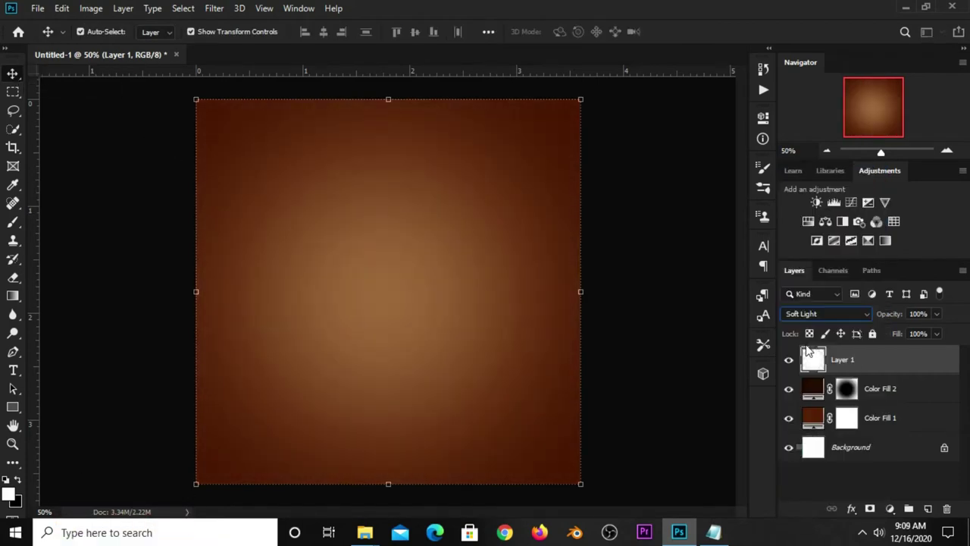
click(936, 314)
mouse_move(940, 331)
mouse_down()
mouse_move(915, 334)
mouse_move(933, 334)
mouse_up()
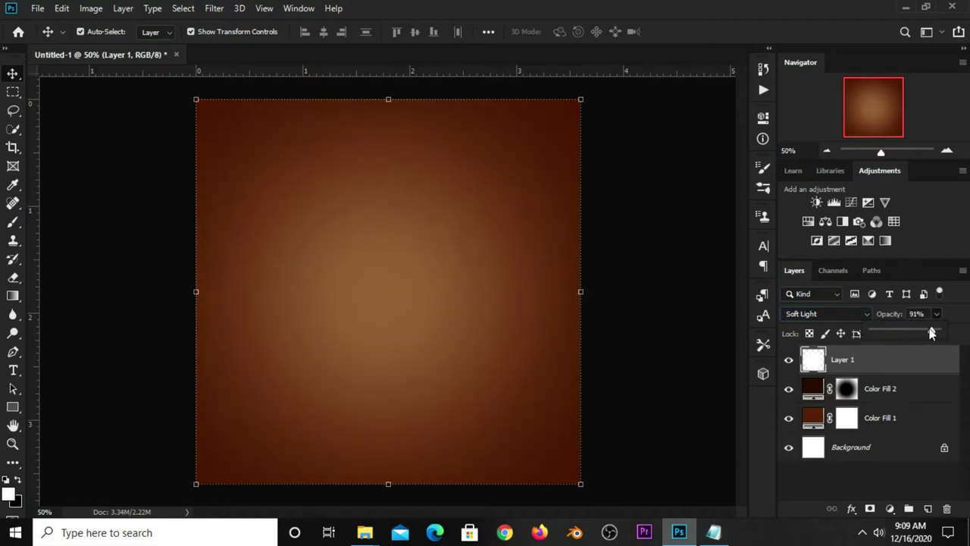
click(626, 310)
click(788, 363)
click(789, 362)
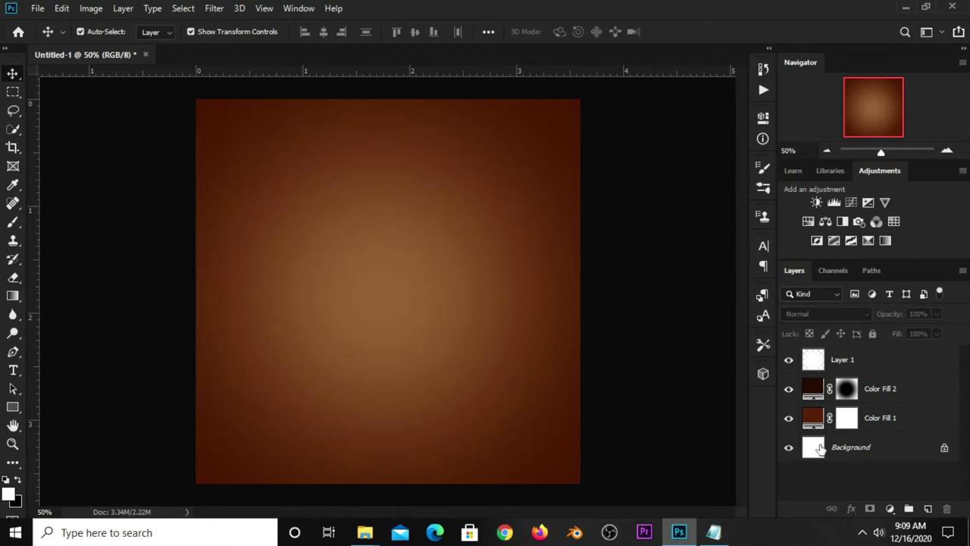
Step: Add an Exposure adjustment layer with gamma correction lowered to 0.87
click(891, 509)
click(886, 335)
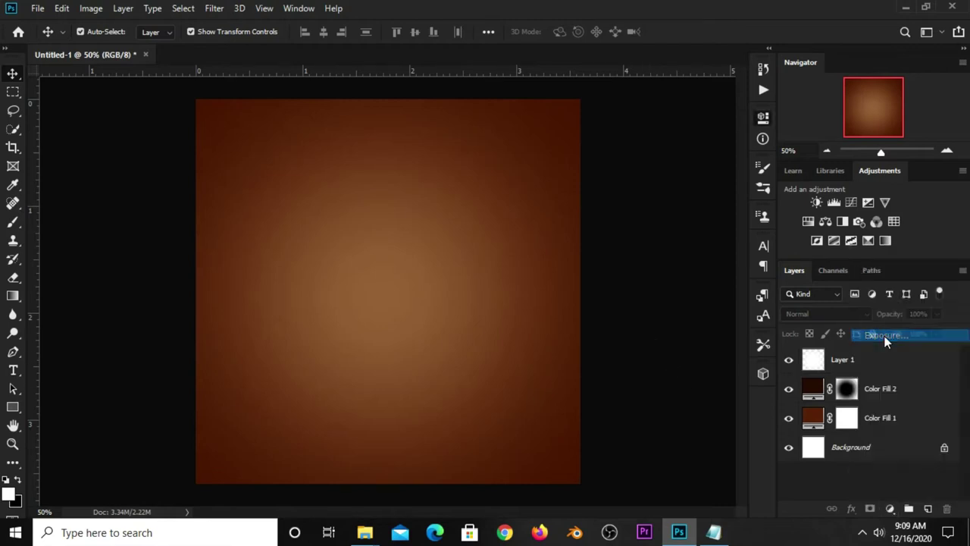
click(648, 250)
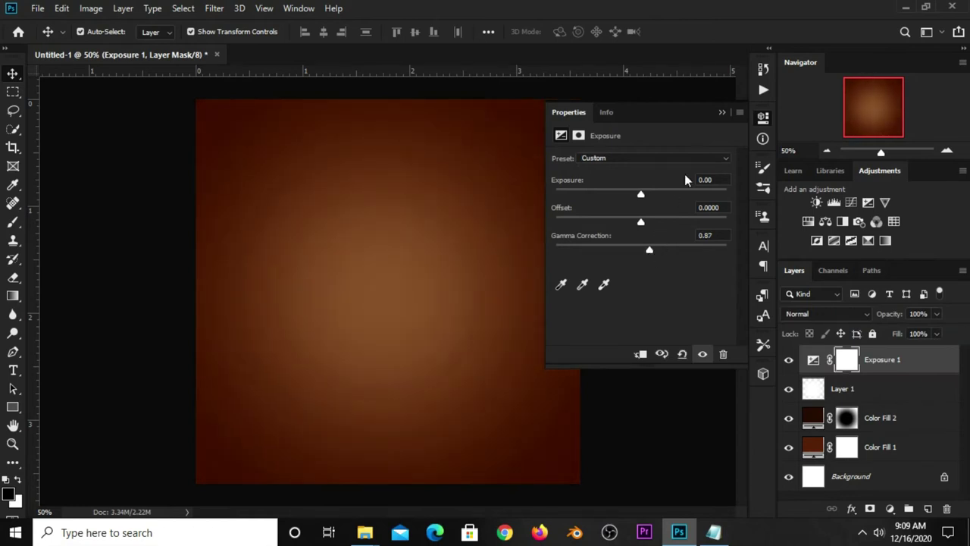
click(722, 113)
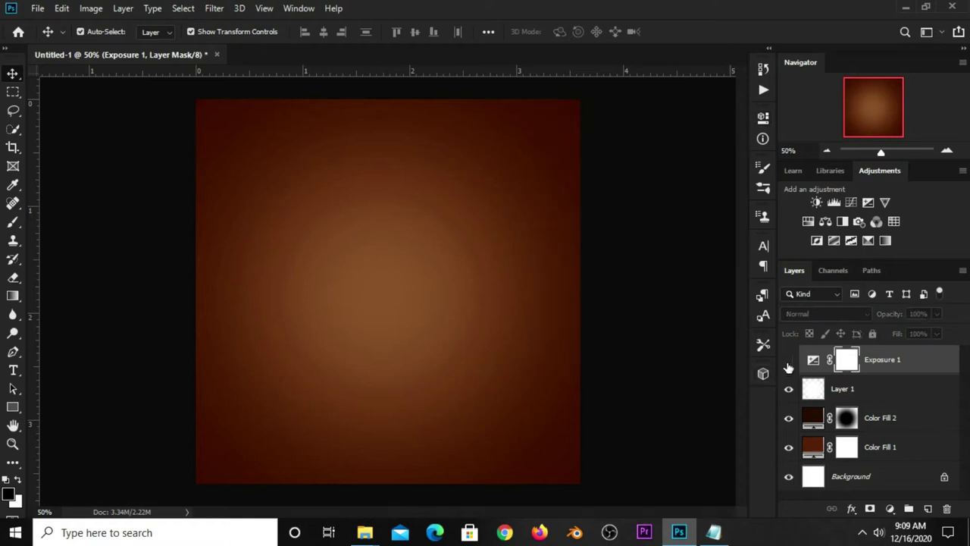
click(732, 369)
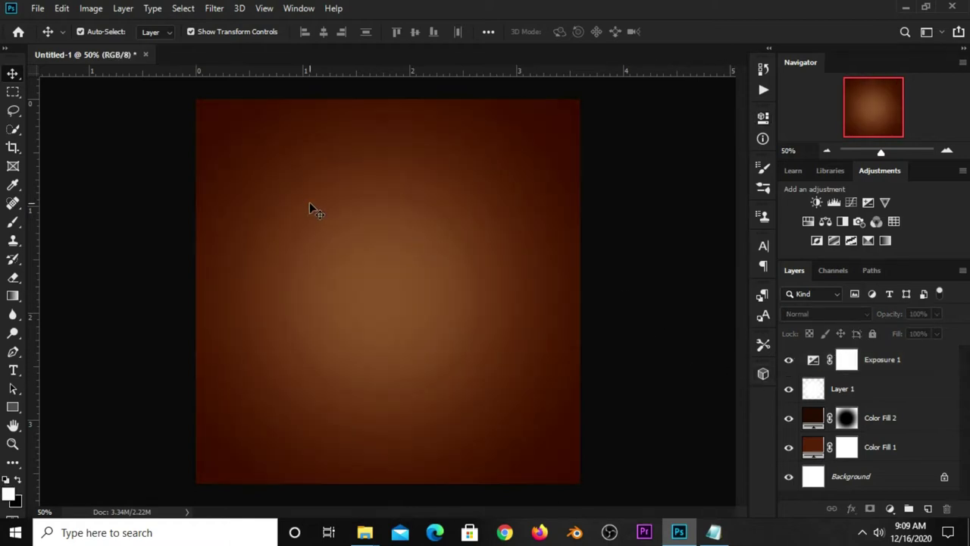
Step: Place two vertical guides, one near the left edge and one at about 1.467 in
mouse_move(35, 369)
mouse_down()
mouse_move(232, 365)
mouse_move(224, 358)
mouse_up()
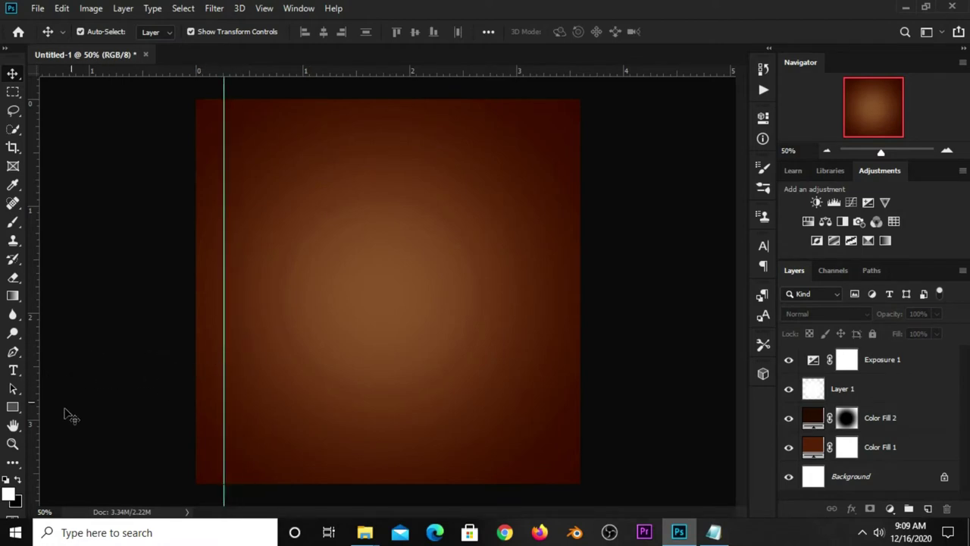
drag(34, 417, 374, 390)
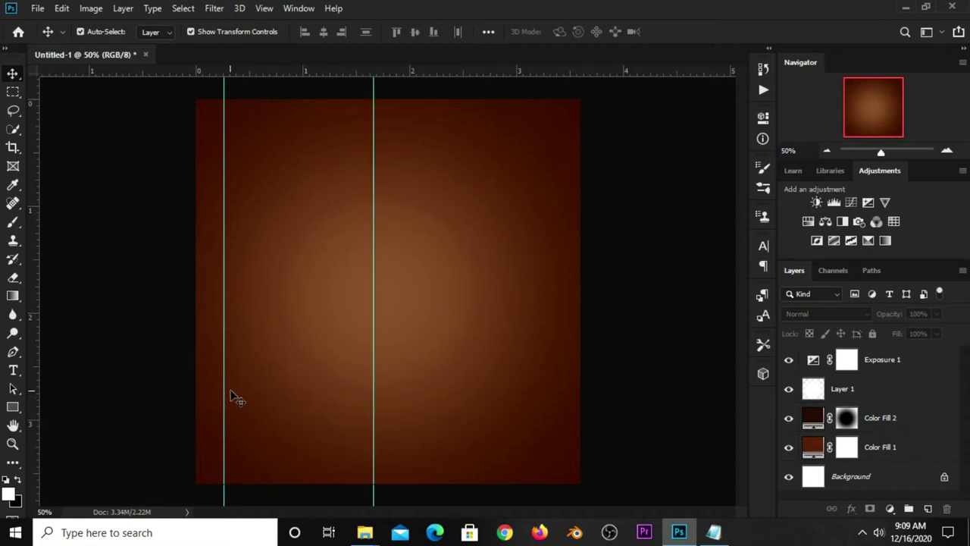
drag(221, 400, 220, 401)
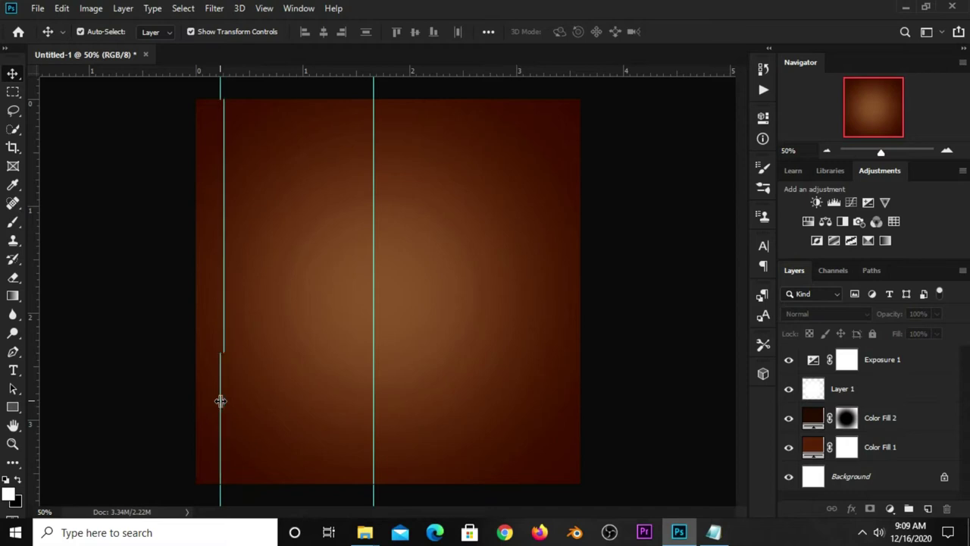
Step: Bring up the Notepad poster notes and select the word Coffee
click(713, 533)
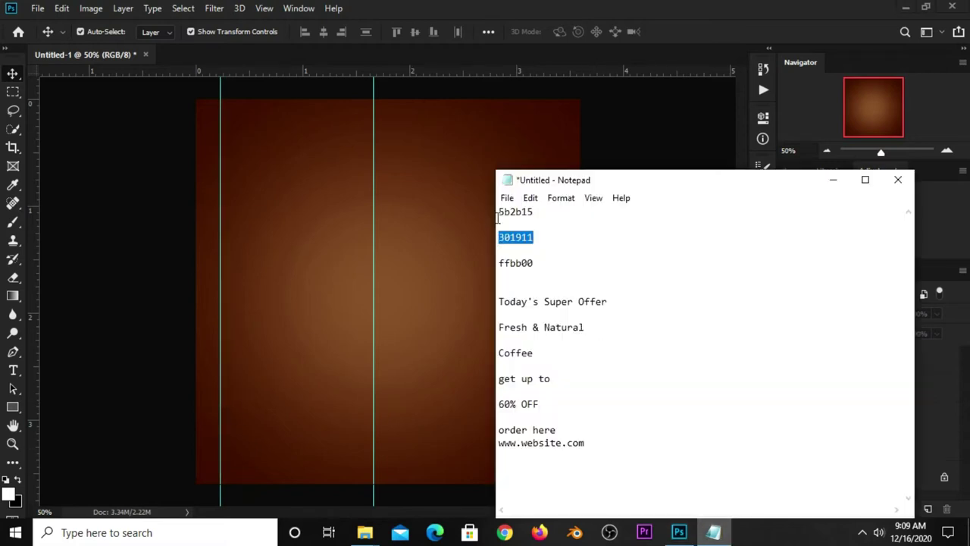
click(548, 358)
double_click(547, 358)
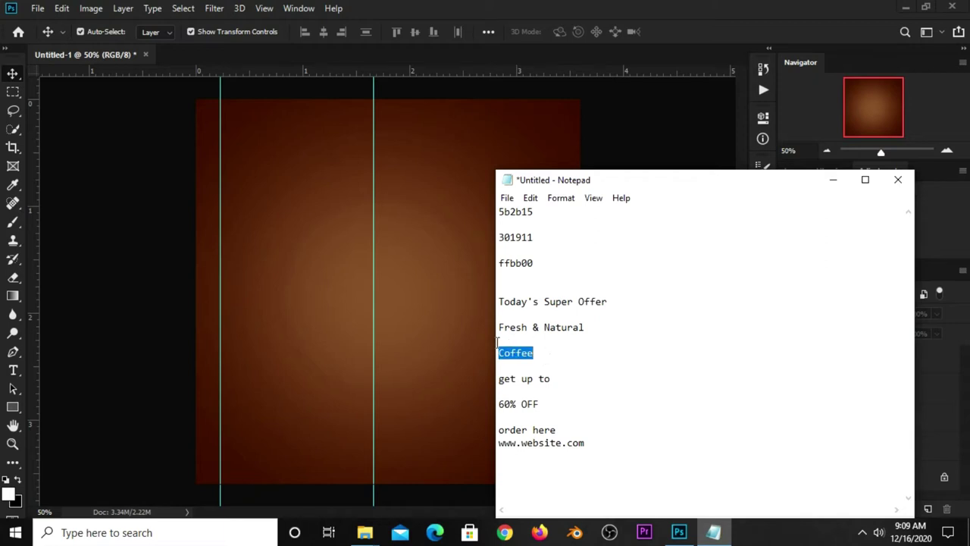
Step: Copy 'Coffee' and start a horizontal text layer beside the left guide
right_click(514, 360)
click(559, 190)
click(670, 43)
drag(13, 370, 83, 371)
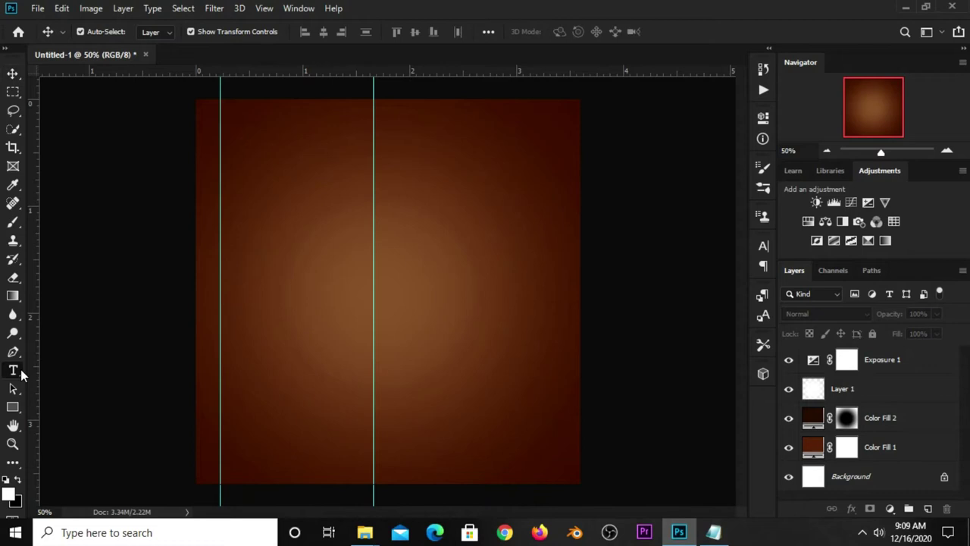
click(83, 371)
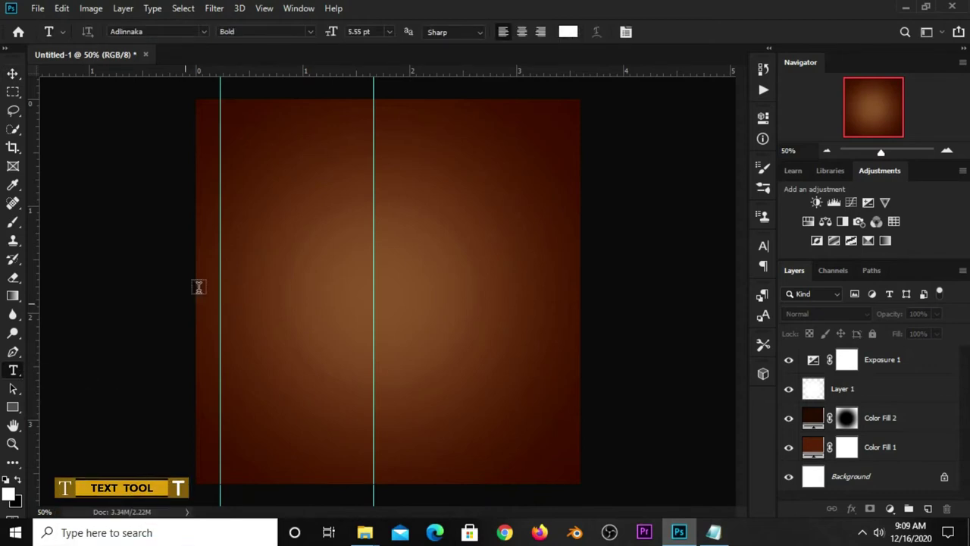
click(233, 251)
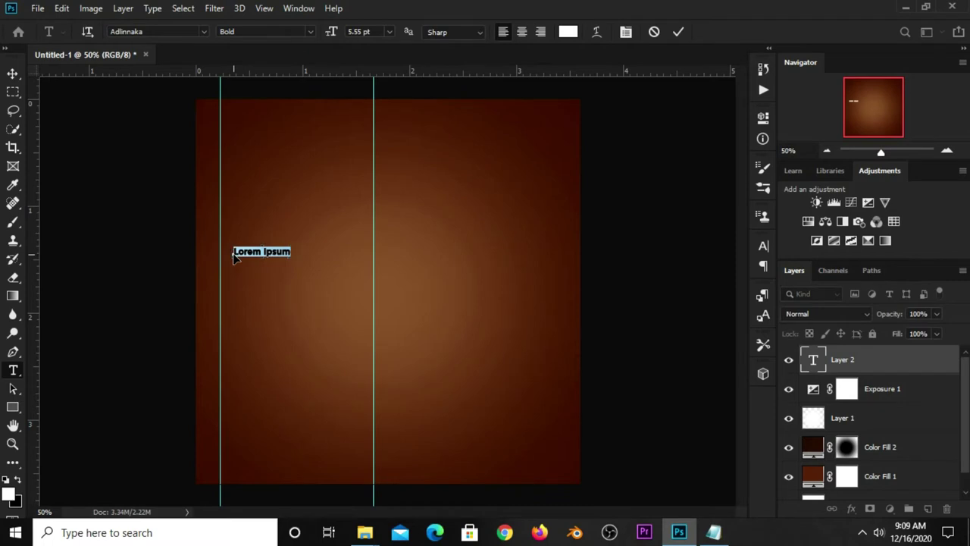
Step: Replace the Lorem Ipsum placeholder with the copied 'Coffee' and commit it
click(713, 532)
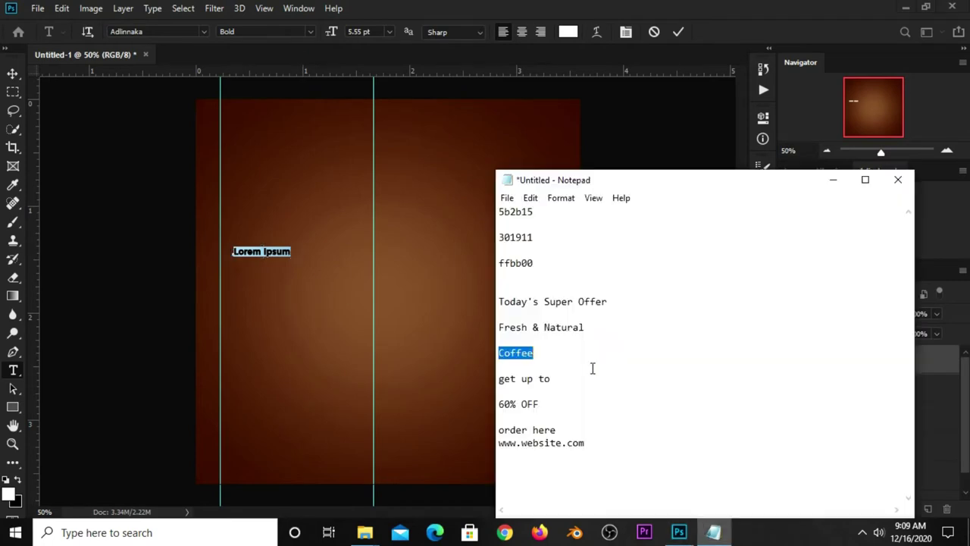
right_click(518, 347)
click(561, 175)
click(723, 18)
click(248, 250)
key(ctrl+a)
key(ctrl+v)
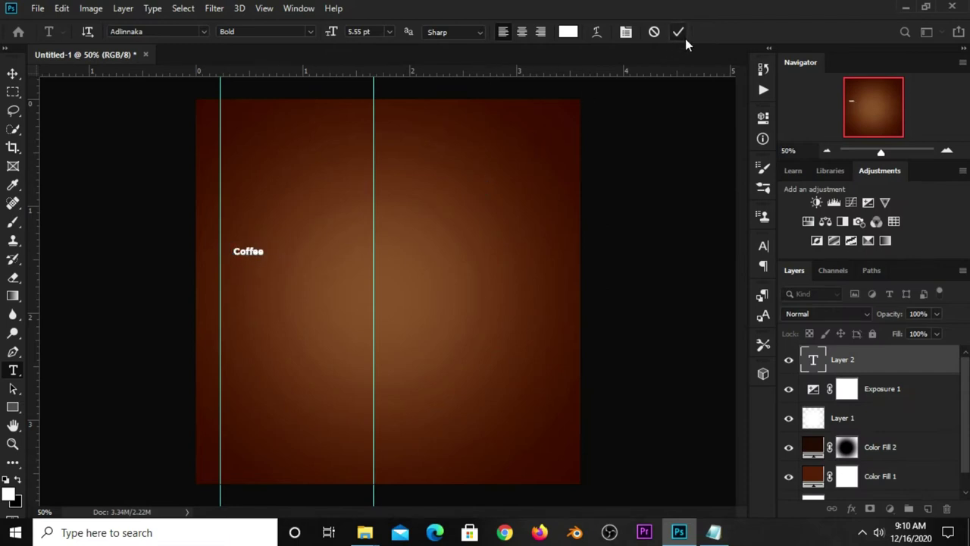
click(679, 32)
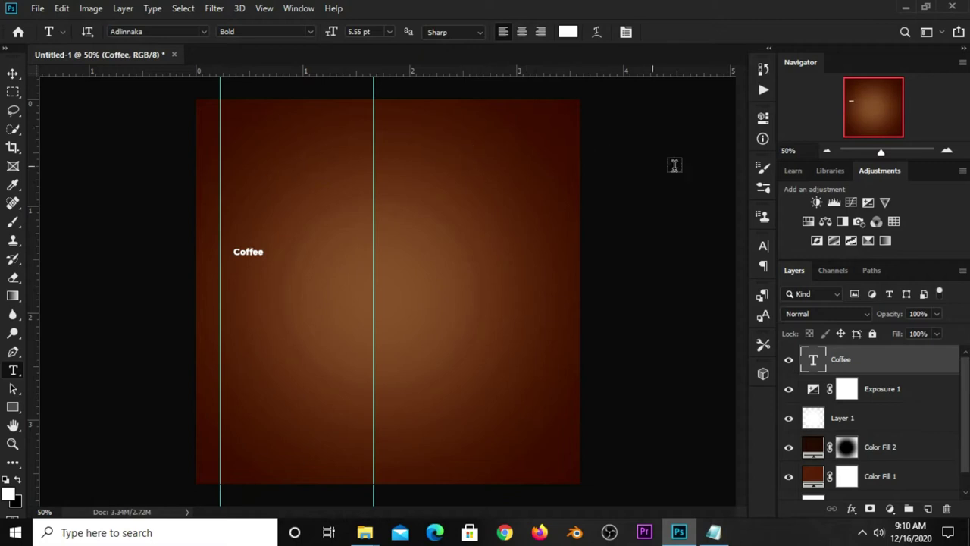
Step: Set the Coffee title to Marmellata (Jam)_demo Regular at 28 pt
click(763, 245)
click(649, 265)
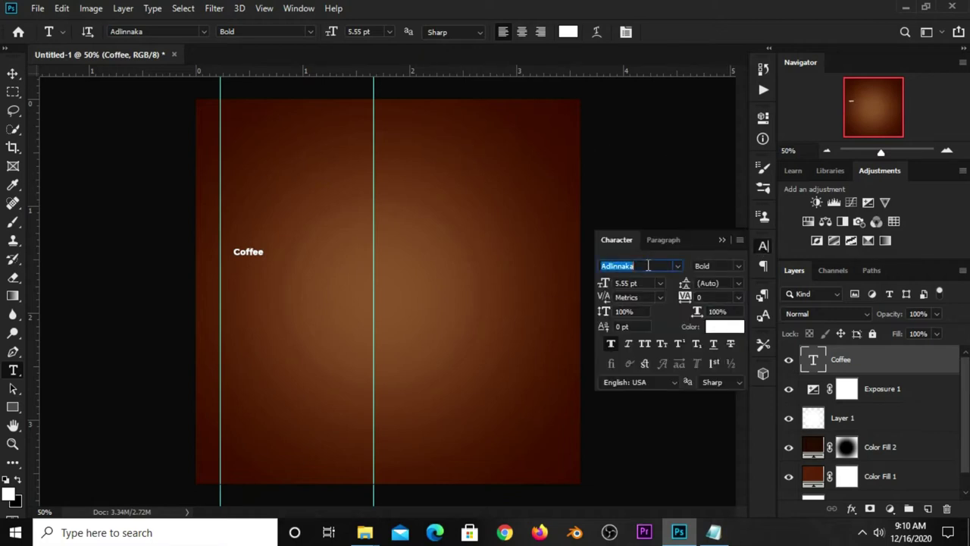
text(m)
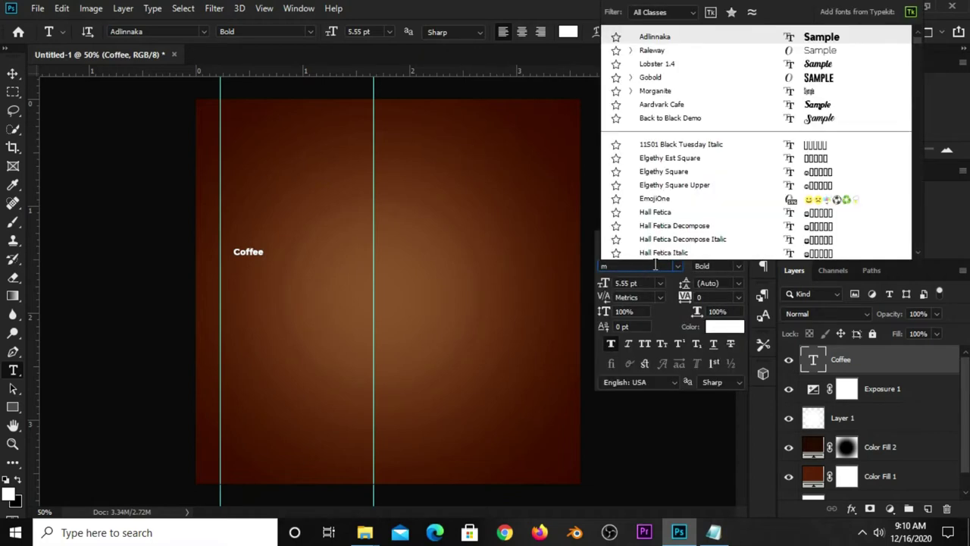
text(arm)
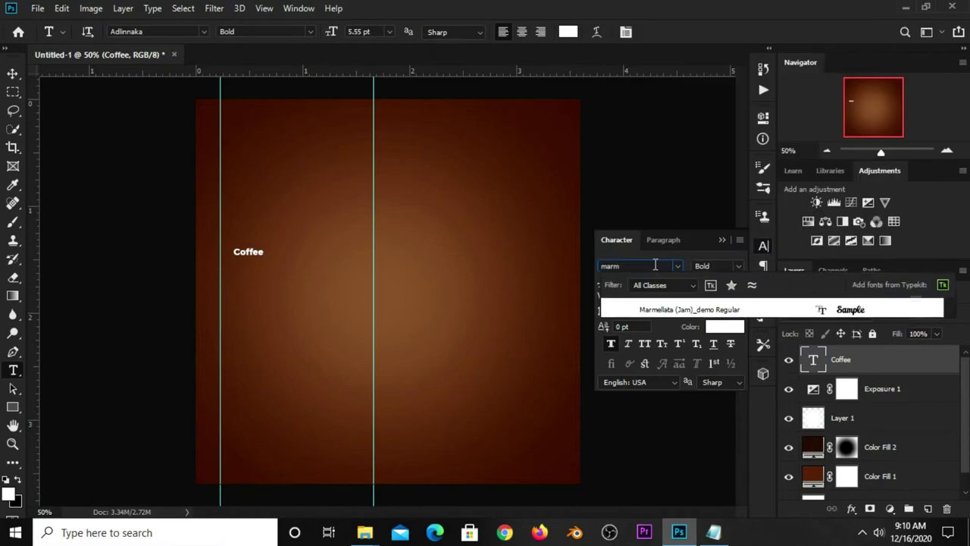
click(676, 310)
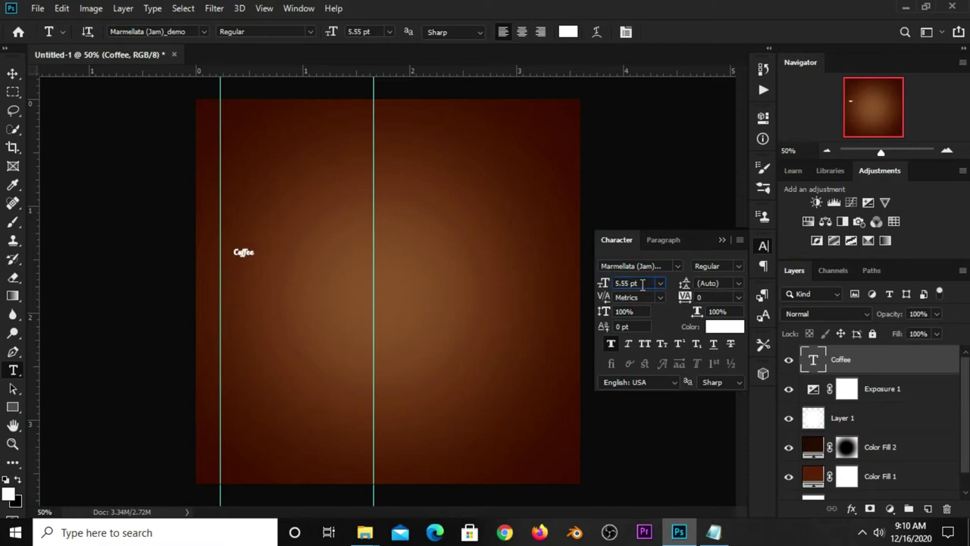
double_click(642, 284)
text(2)
key(Return)
Step: Widen Coffee's tracking to 75 and nudge the title slightly right
click(722, 240)
click(763, 245)
click(739, 297)
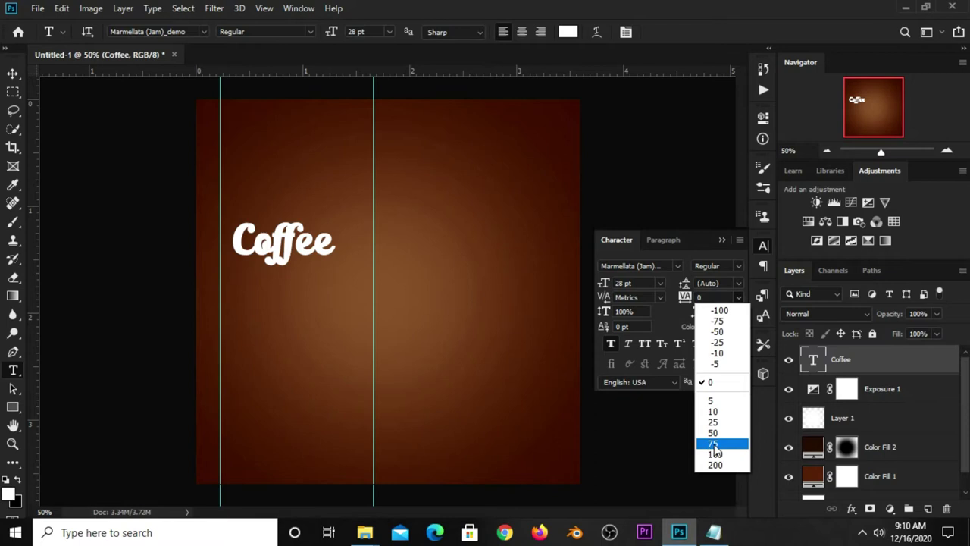
click(714, 444)
click(722, 239)
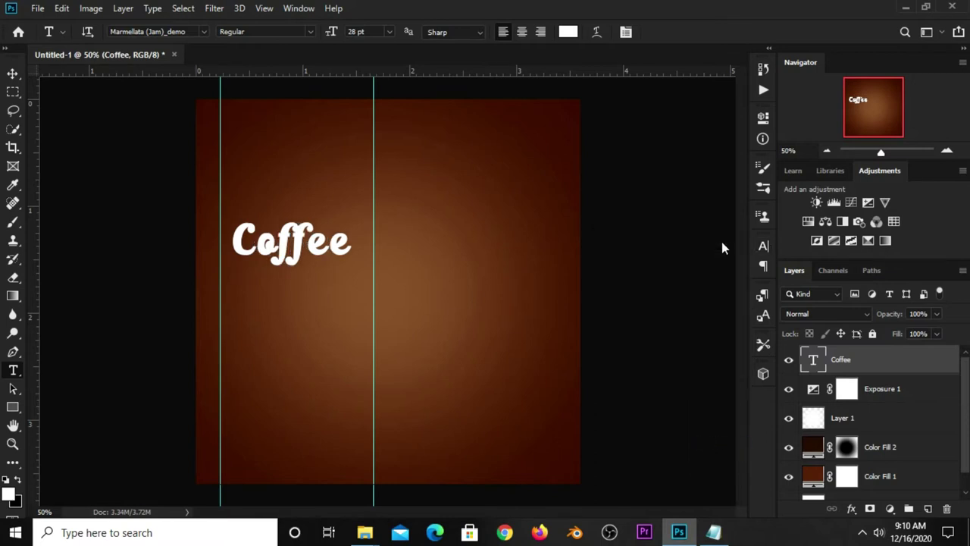
key(v)
drag(284, 240, 294, 241)
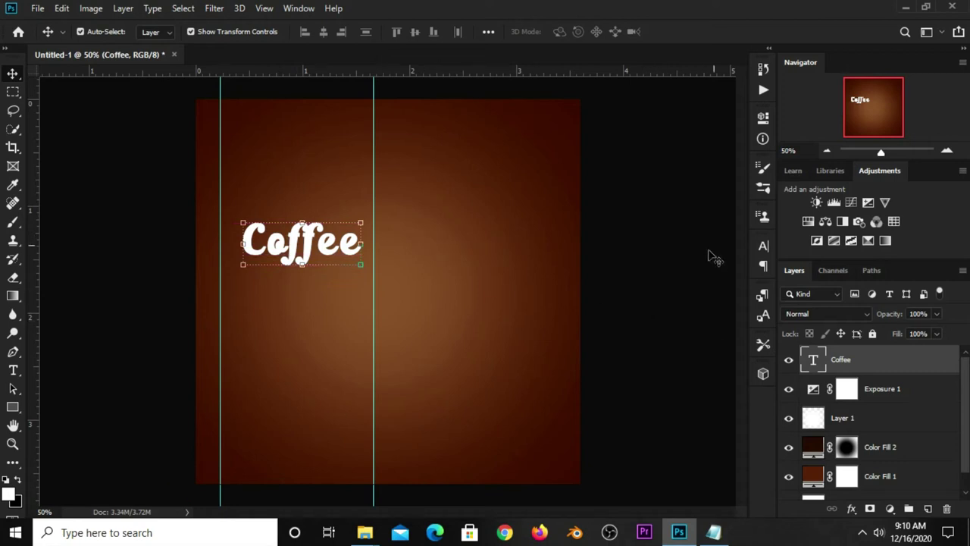
Step: Colour the Coffee text dark brown #43190b sampled from the background
click(763, 248)
click(724, 328)
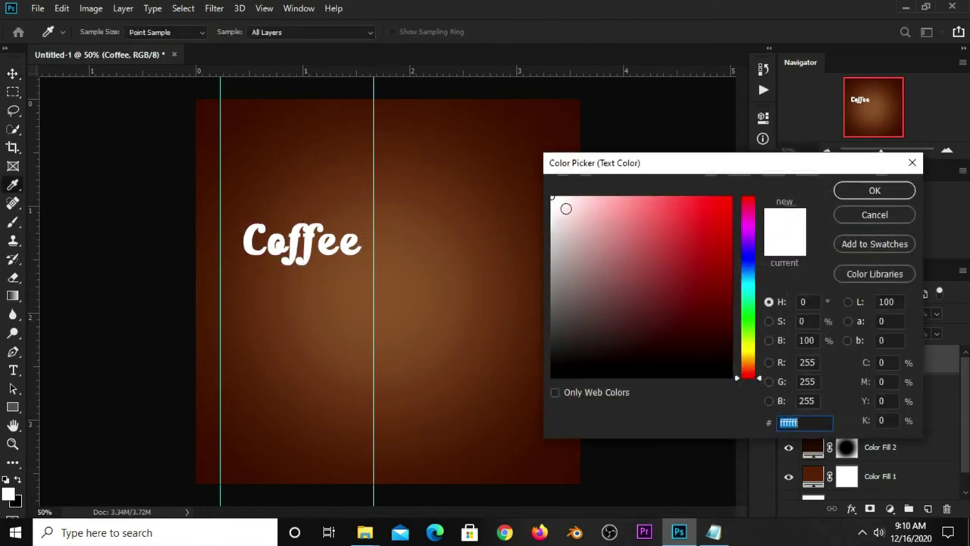
click(560, 110)
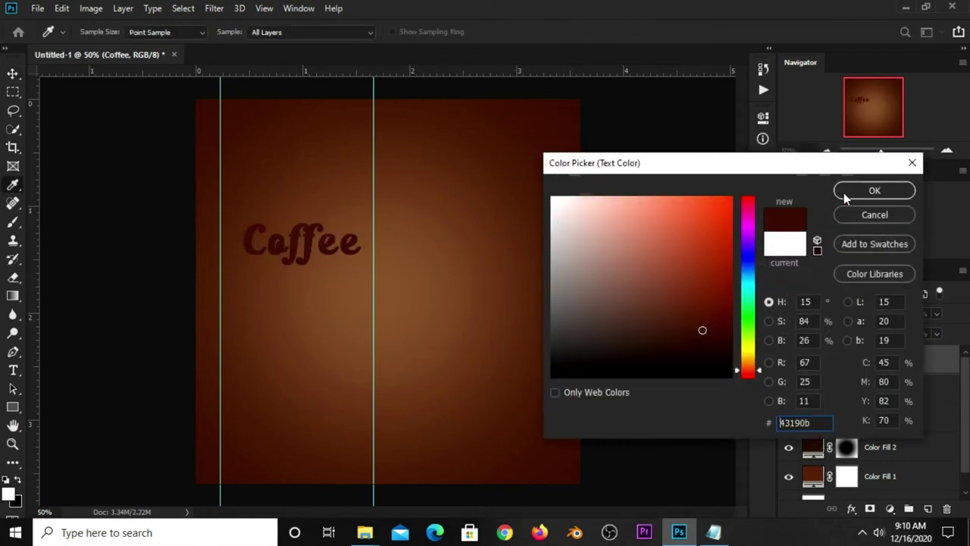
click(844, 193)
click(723, 243)
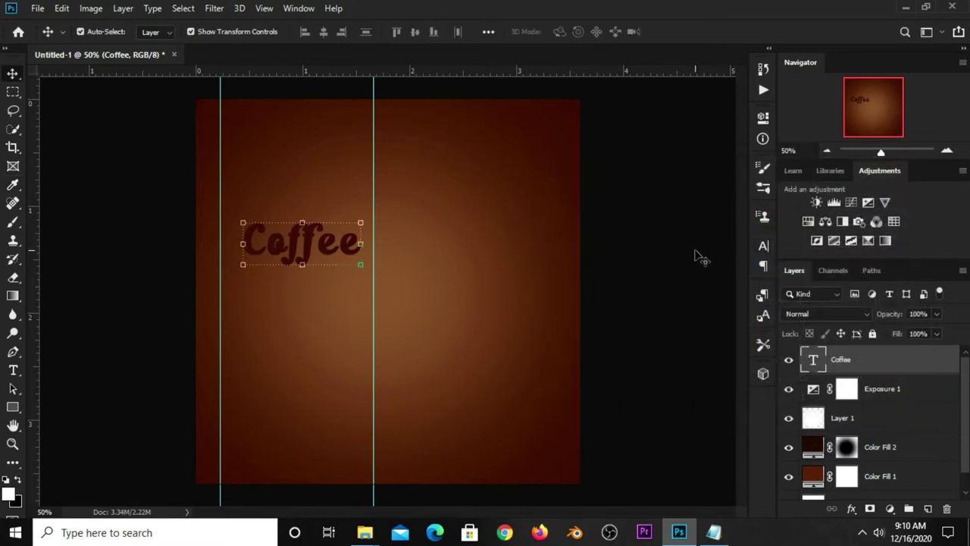
click(788, 359)
click(788, 359)
Step: Give the Coffee layer a 5 px white Outside stroke layer style
click(851, 510)
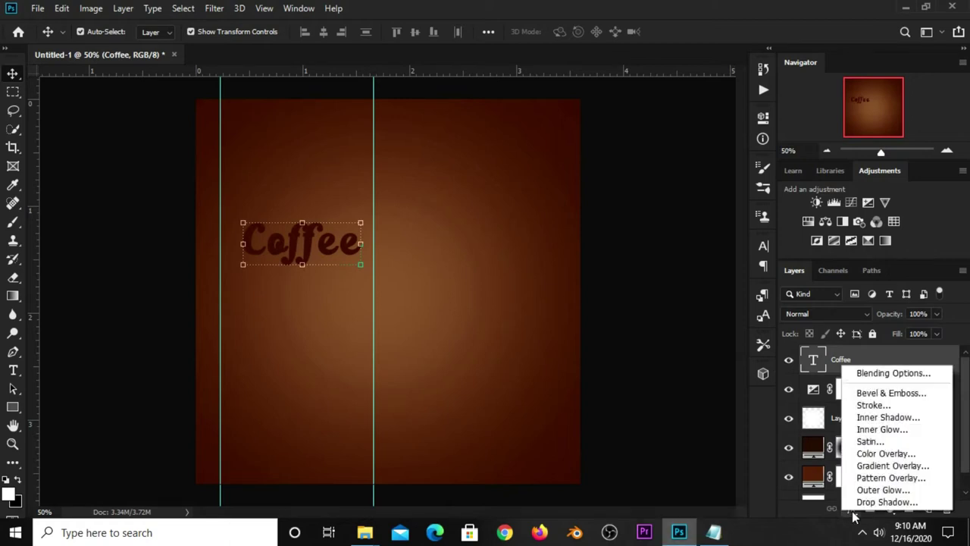
click(849, 373)
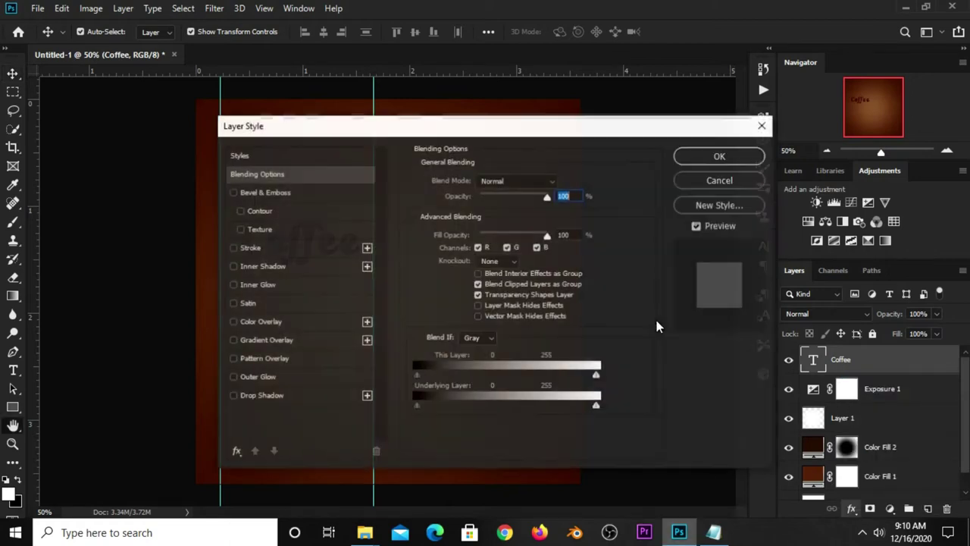
click(258, 248)
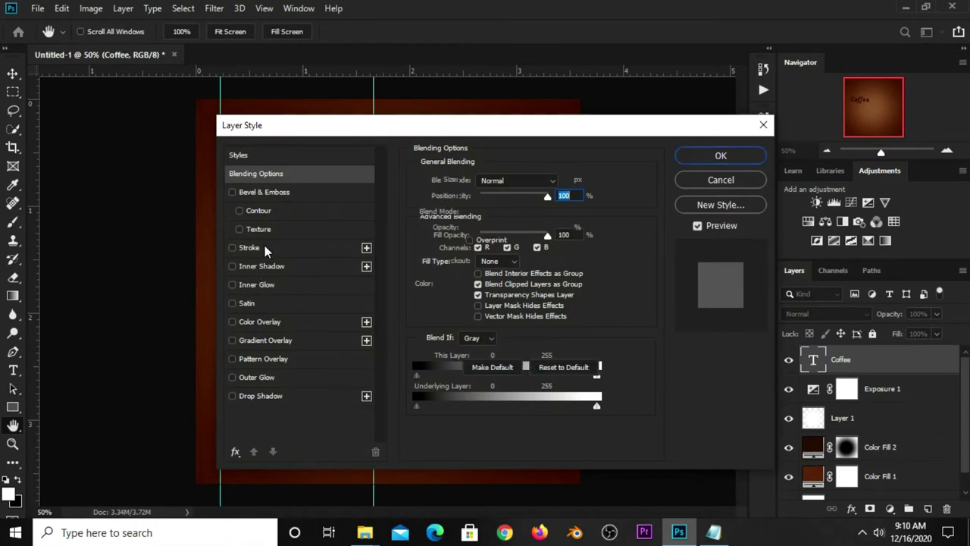
click(496, 197)
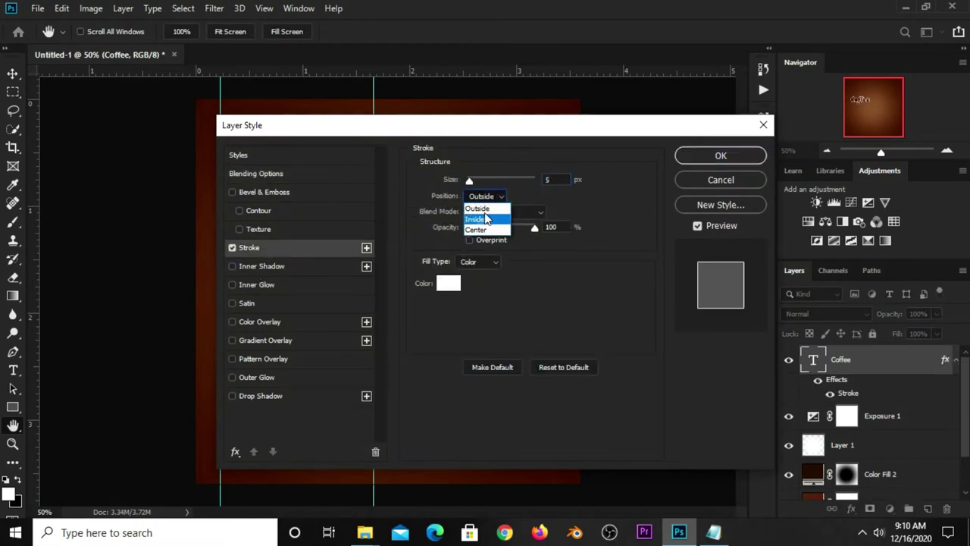
click(447, 288)
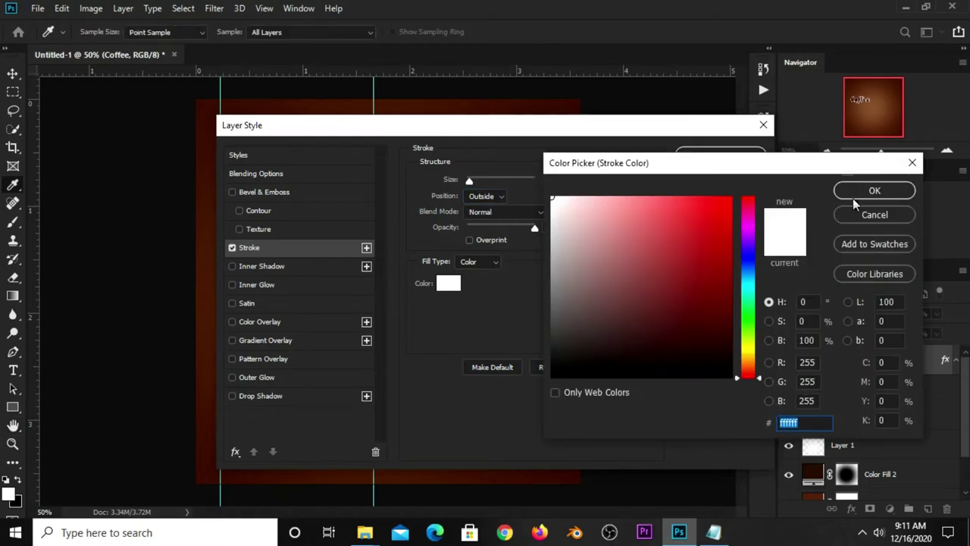
click(854, 198)
click(719, 155)
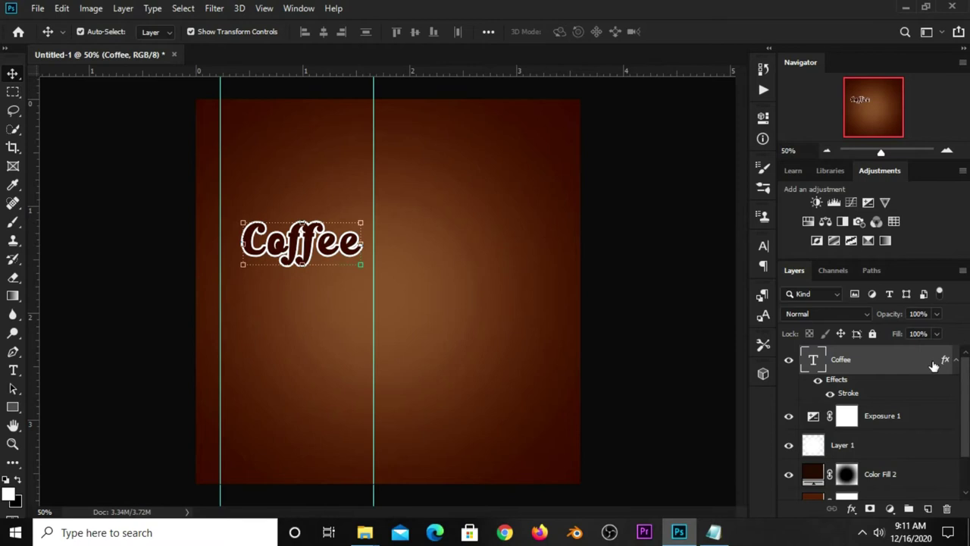
Step: Add a Multiply drop shadow to the Coffee title: 58% opacity, distance 11, spread 13, size 6
click(851, 509)
click(872, 374)
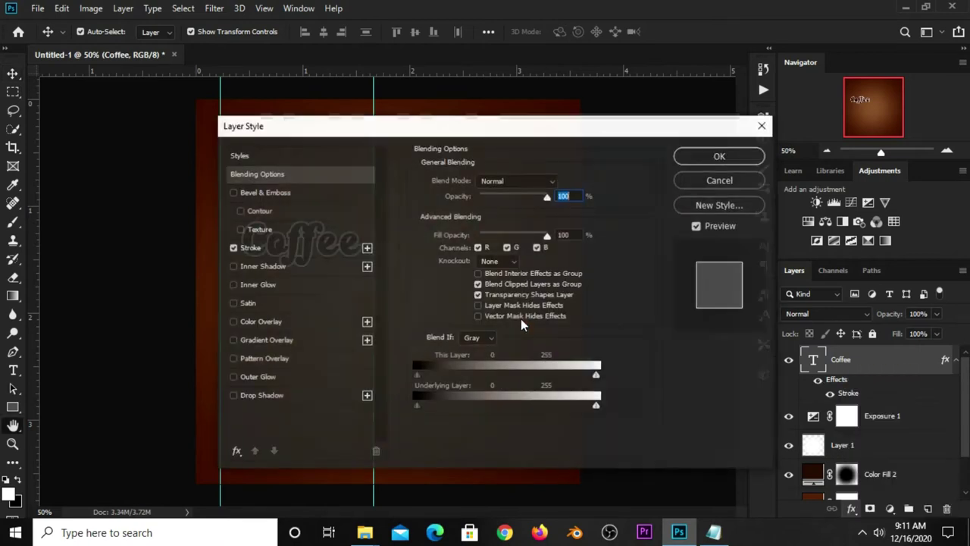
click(318, 396)
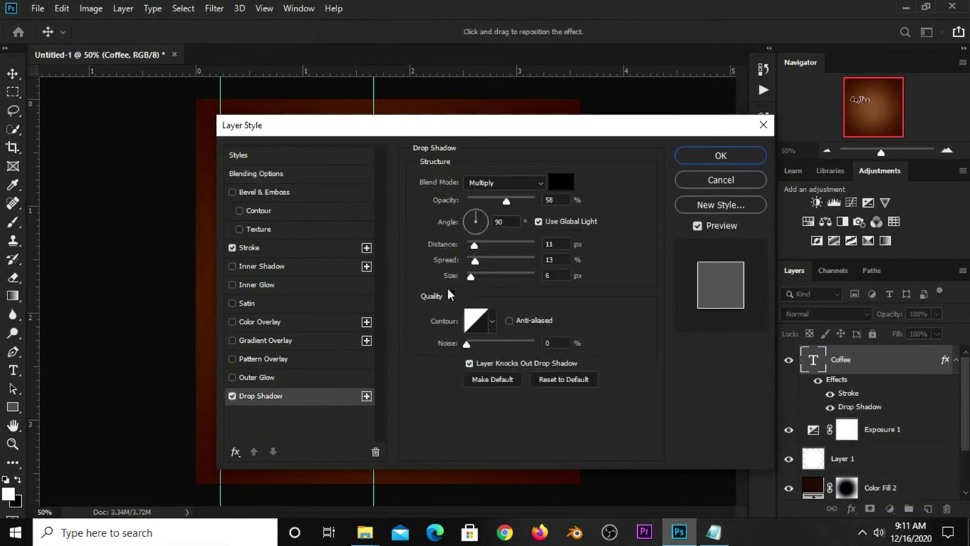
double_click(559, 201)
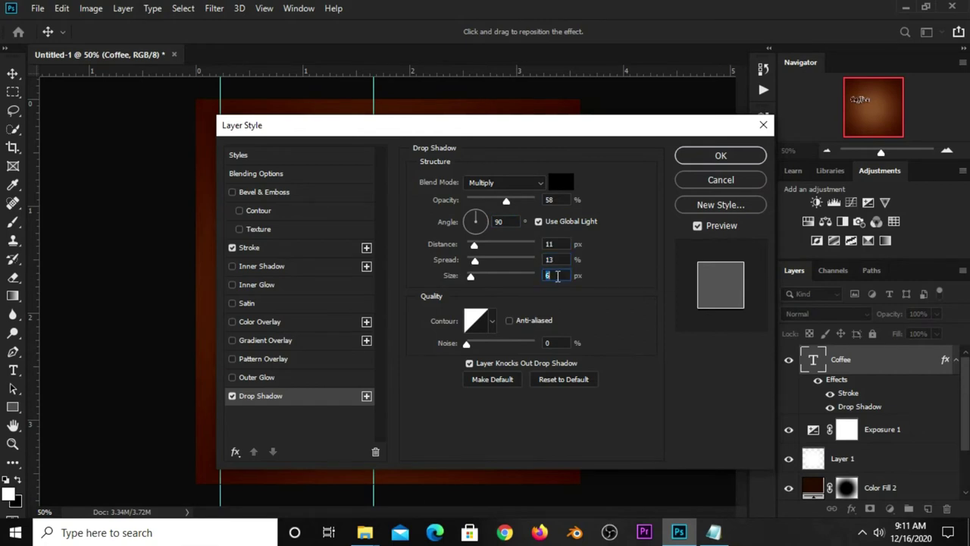
click(690, 154)
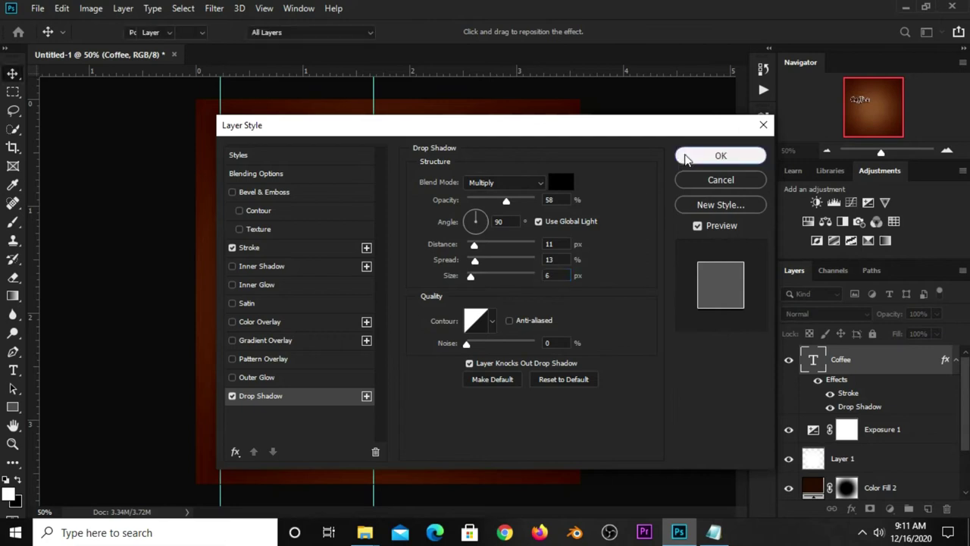
click(635, 240)
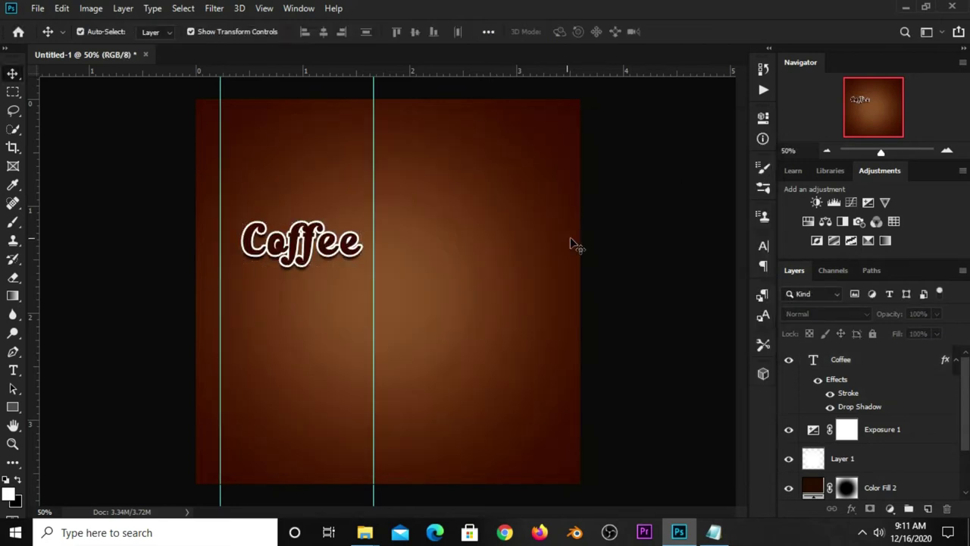
Step: Enlarge the Coffee title to 32 pt and shift it slightly left
click(328, 257)
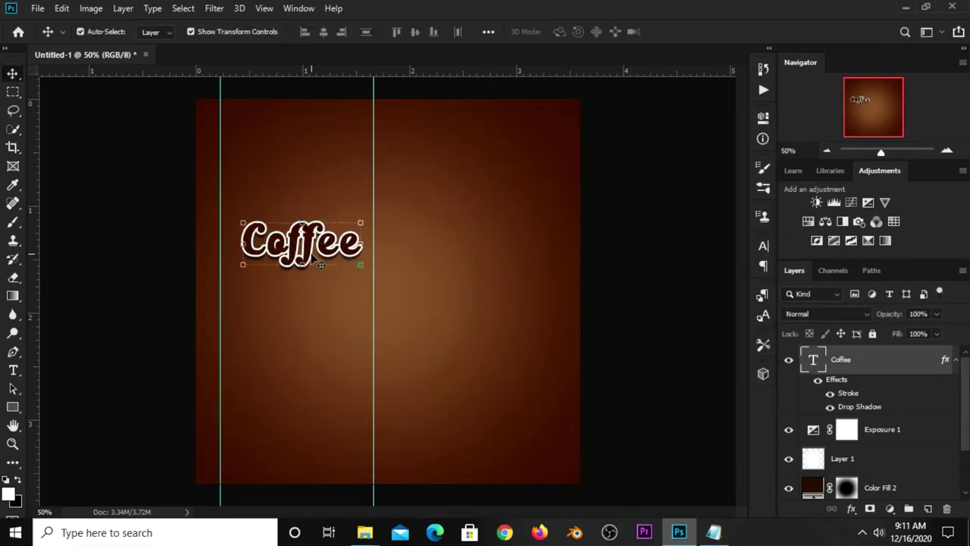
click(761, 244)
click(648, 283)
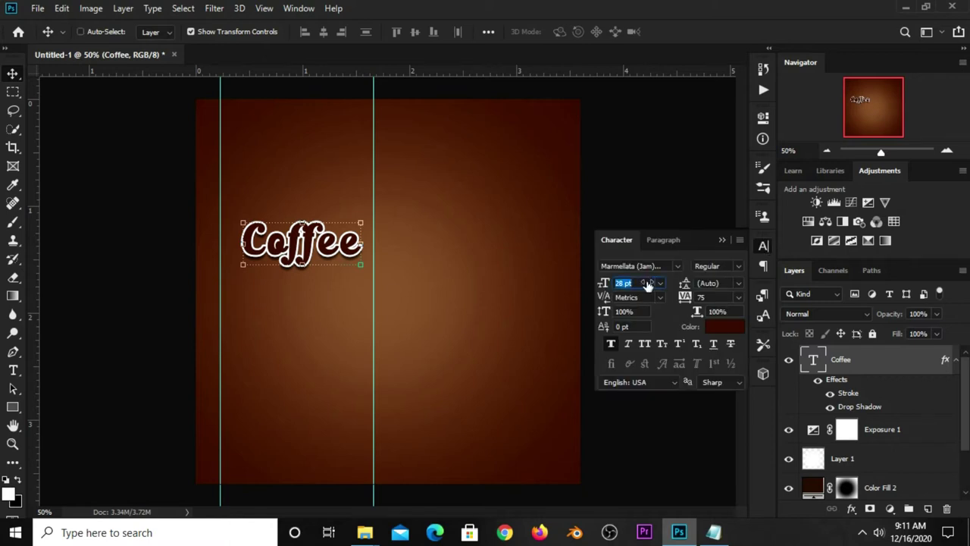
text(3)
key(Return)
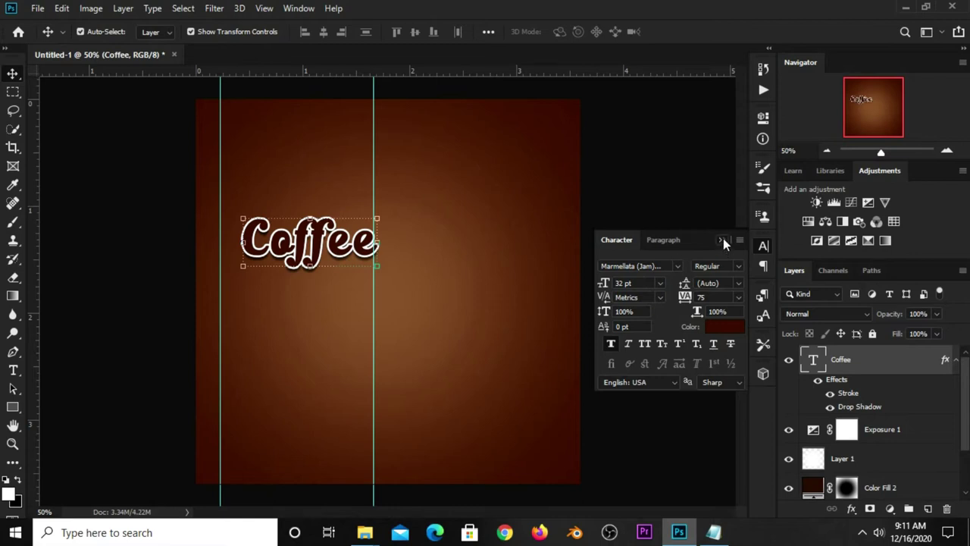
click(723, 240)
drag(313, 253, 298, 252)
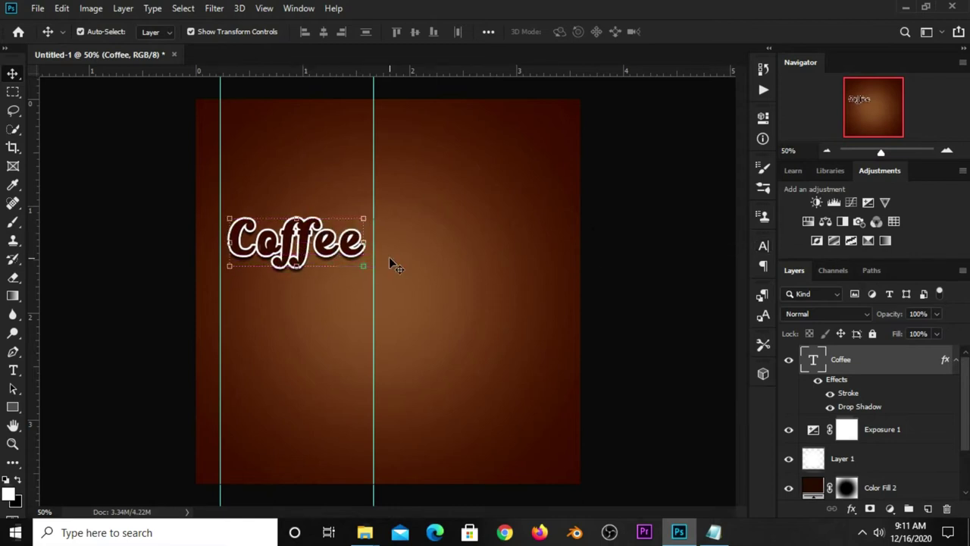
Step: Recolour the Coffee title text to the lighter brown #542712
click(764, 247)
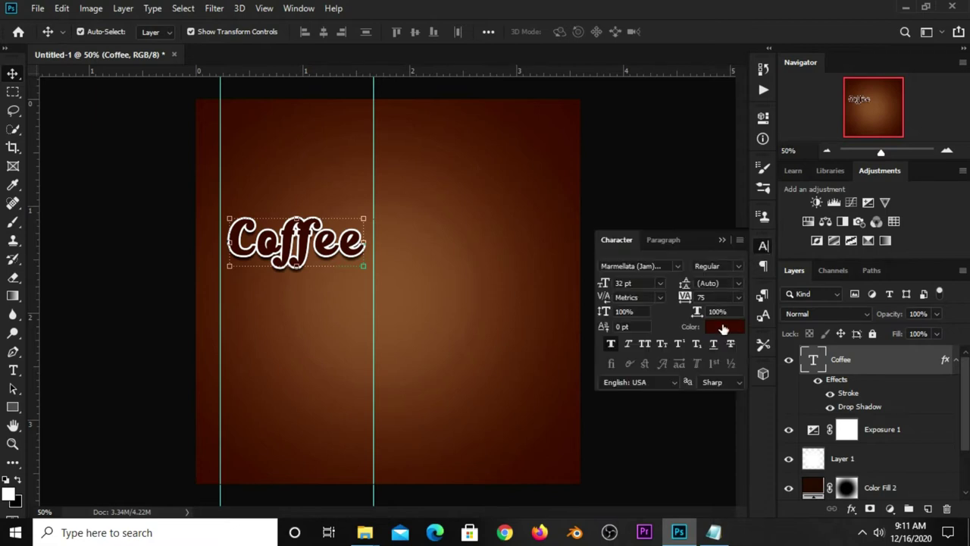
click(723, 329)
click(693, 319)
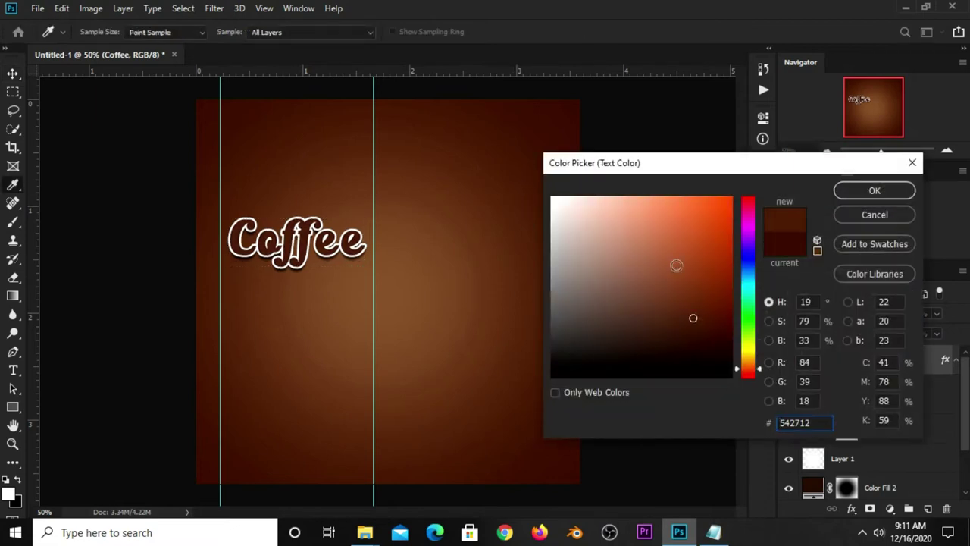
double_click(813, 422)
click(852, 192)
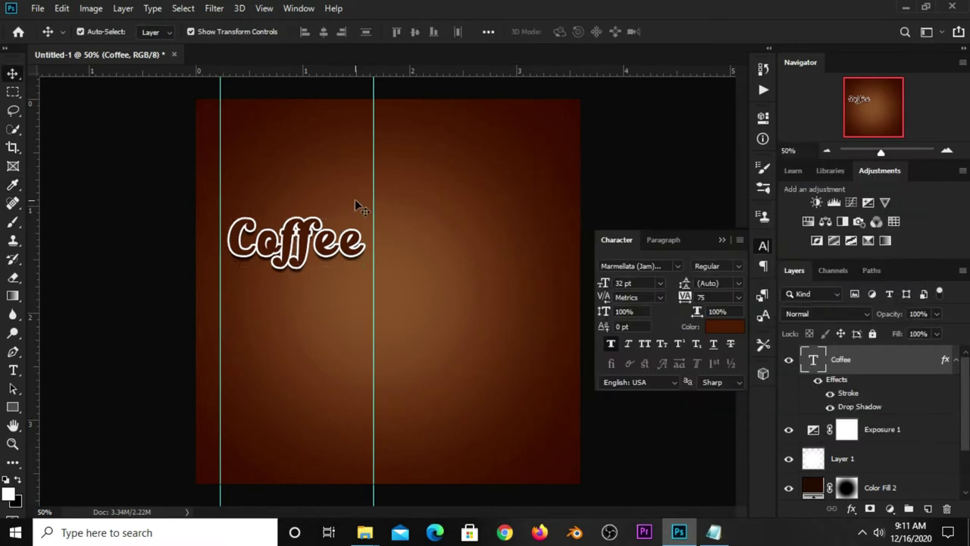
double_click(297, 237)
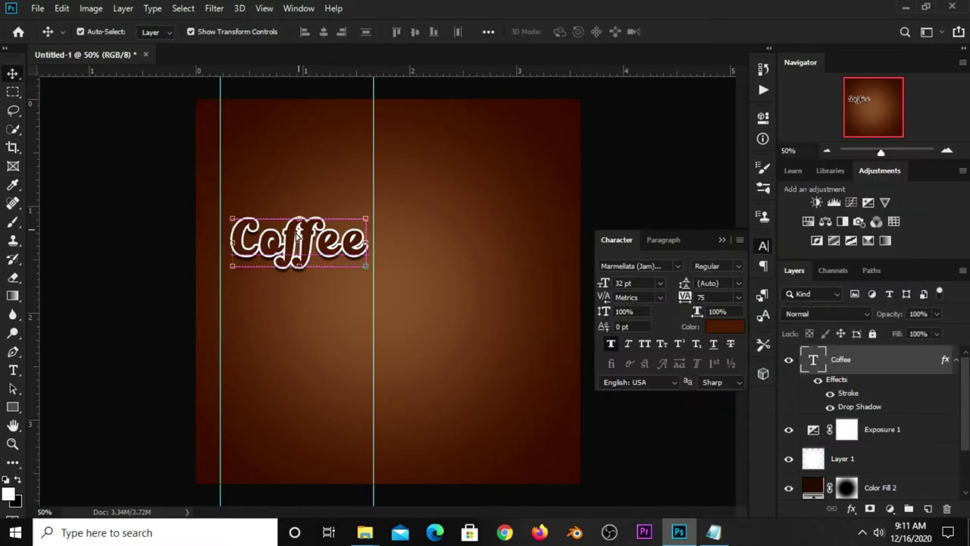
click(144, 215)
click(37, 8)
mouse_move(64, 92)
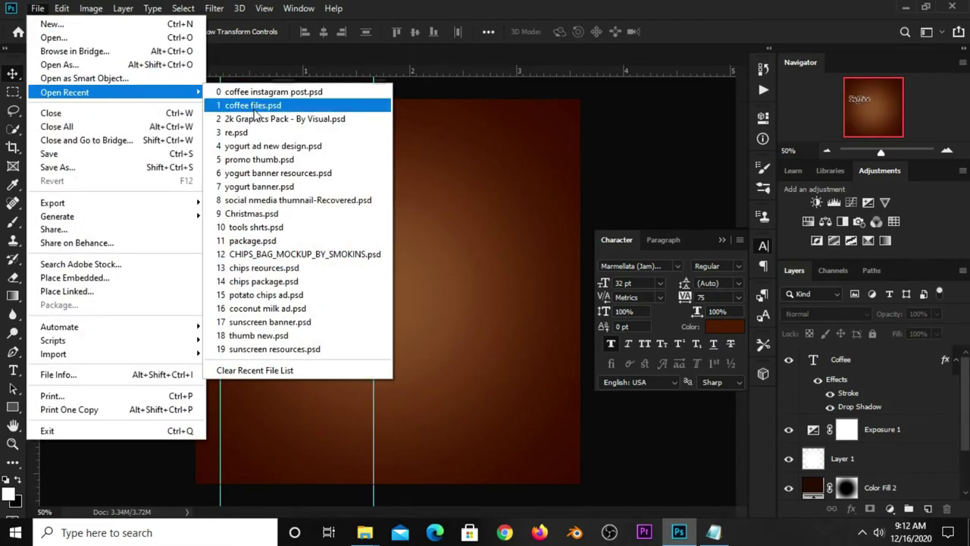
Step: Copy the Lorem ipsum text layer from coffee files.psd into the Untitled-1 poster
click(253, 106)
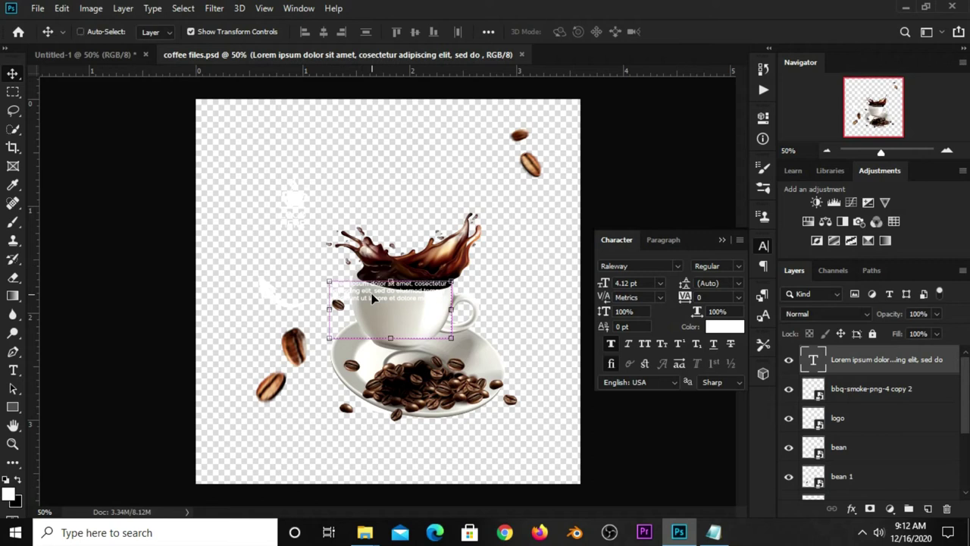
key(ctrl+c)
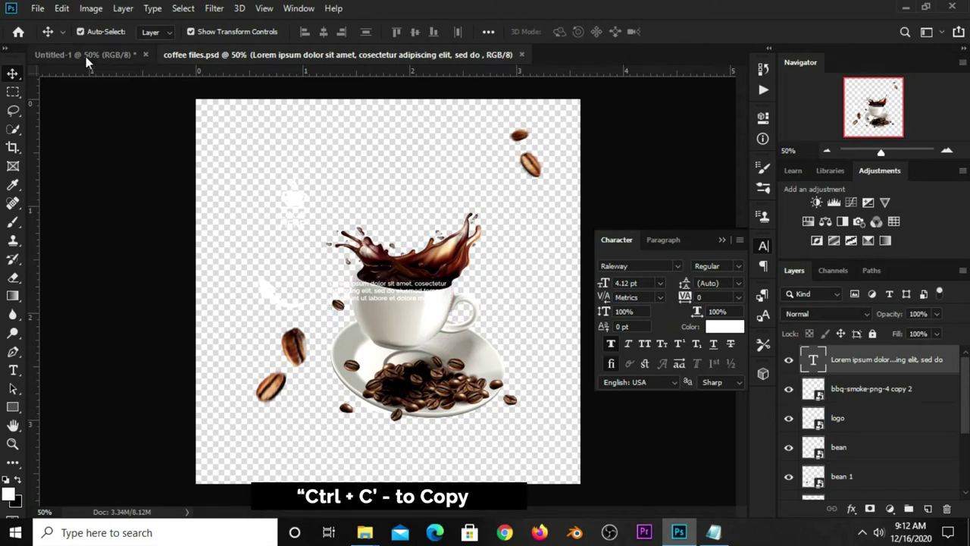
click(86, 55)
key(ctrl+v)
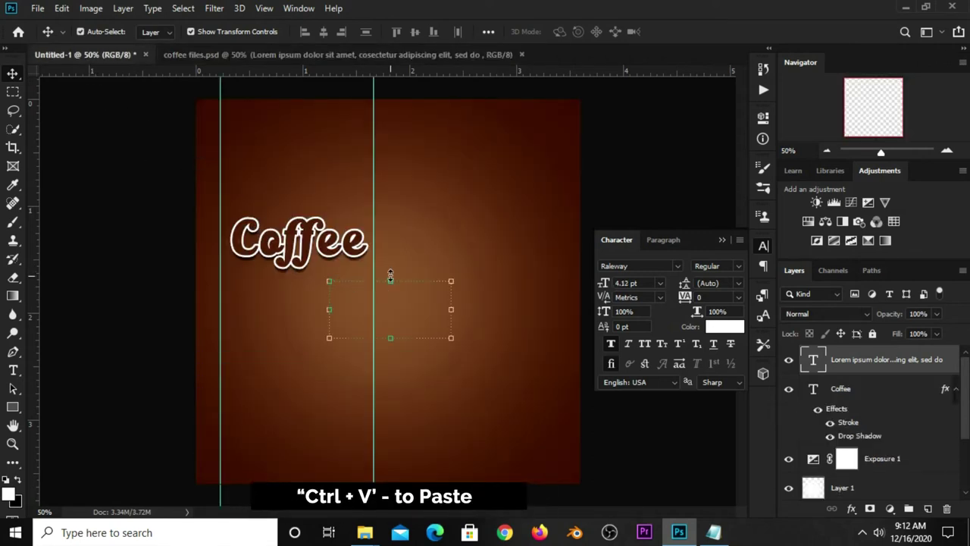
Step: Place the lorem paragraph just below the Coffee title, scaled up to 105%
drag(407, 300, 313, 295)
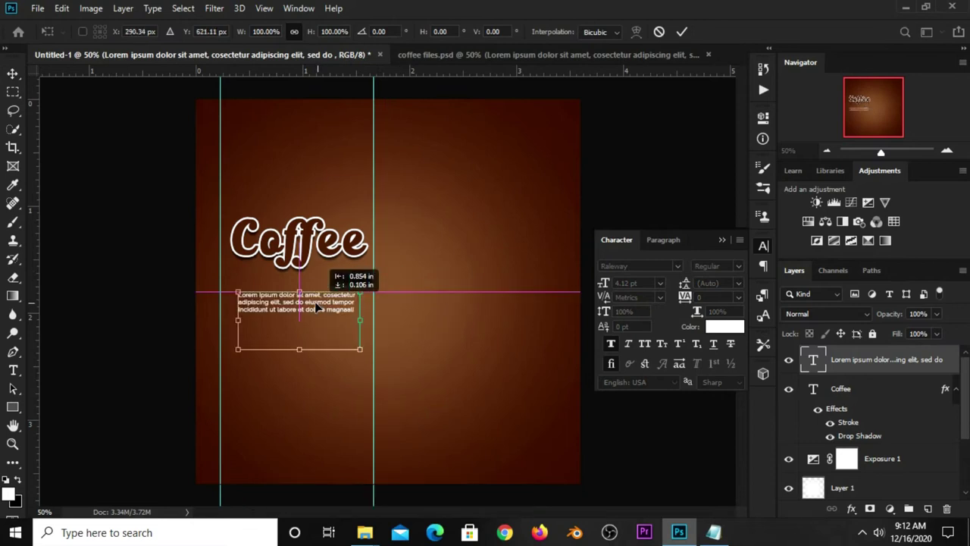
drag(354, 334, 361, 338)
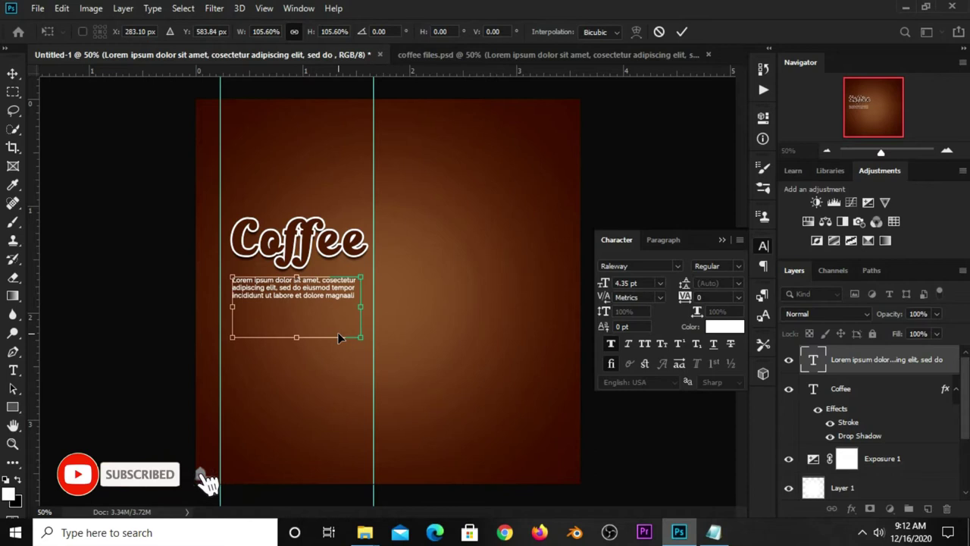
key(Return)
click(152, 336)
click(275, 288)
drag(273, 284, 281, 265)
click(163, 320)
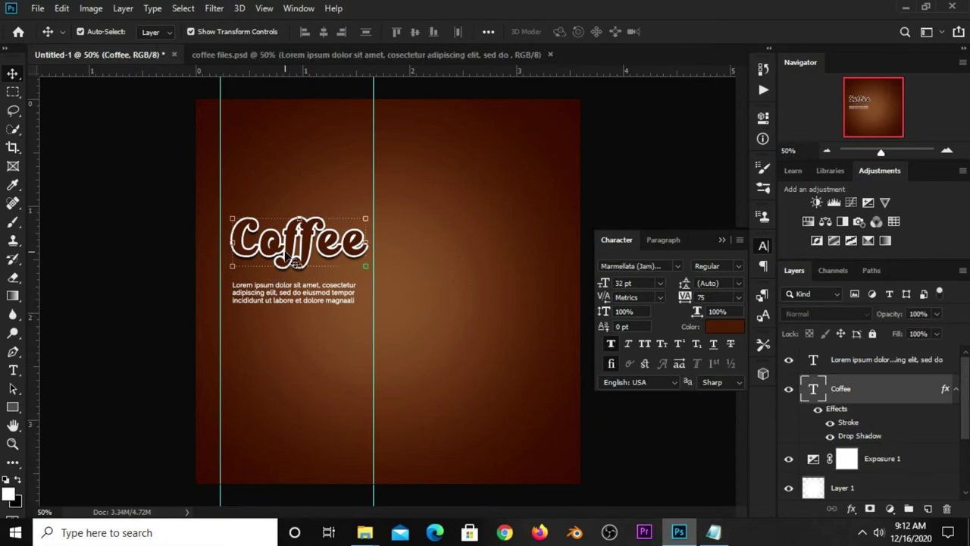
Step: Draw a white 284 × 52 px rectangle bar above the Coffee heading and open its fill colour picker
click(128, 325)
drag(7, 407, 46, 405)
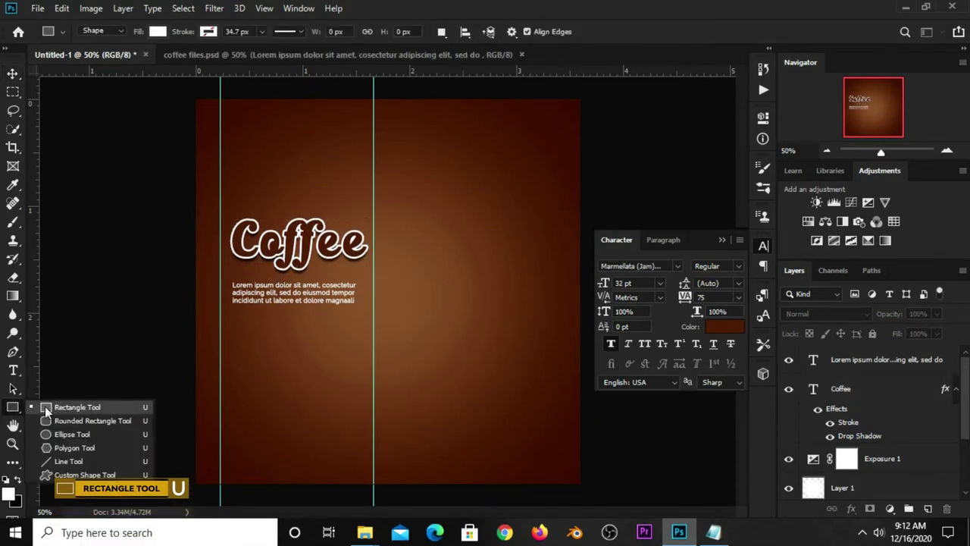
drag(247, 185, 347, 203)
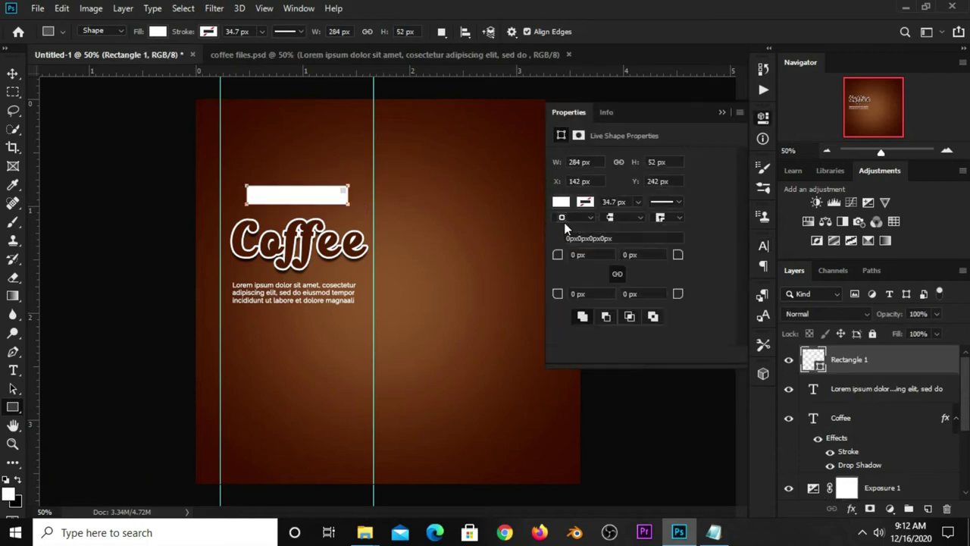
click(560, 202)
click(697, 229)
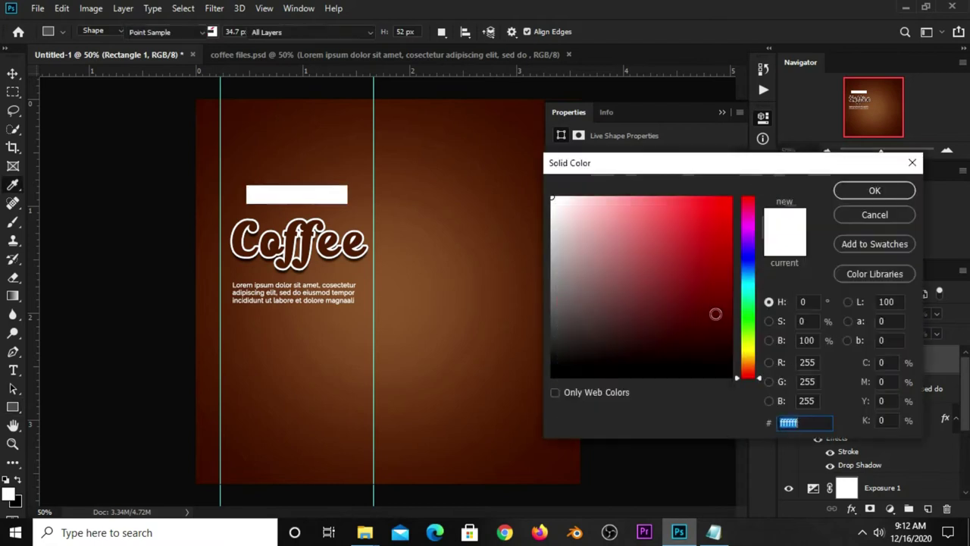
click(713, 532)
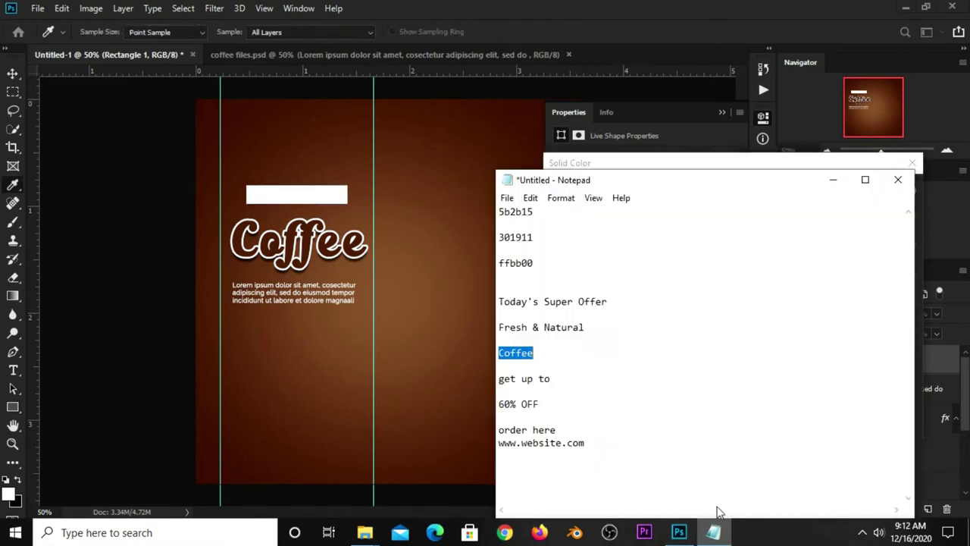
Step: Fill the bar with yellow #ffbb00 copied from Notepad and round its corners to 26 px
double_click(546, 263)
right_click(548, 262)
click(555, 313)
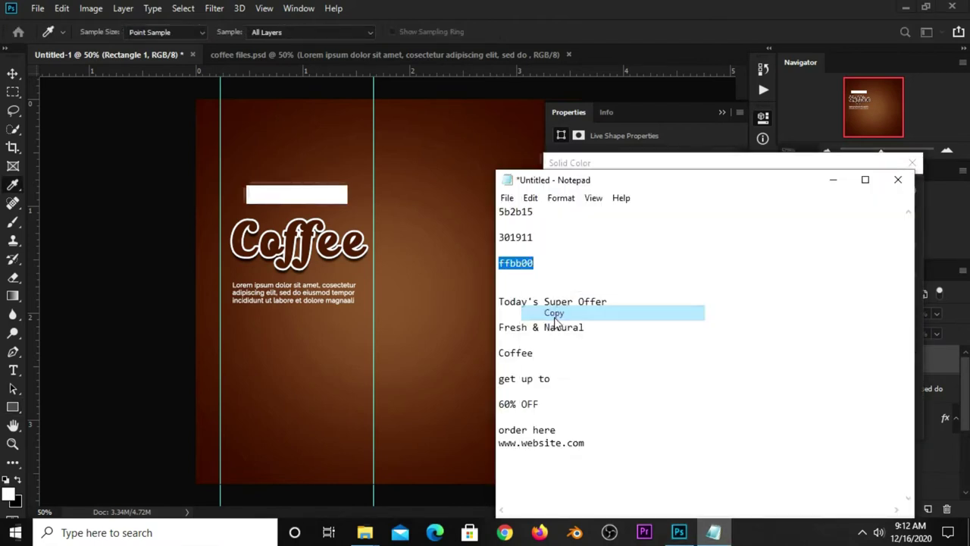
click(675, 90)
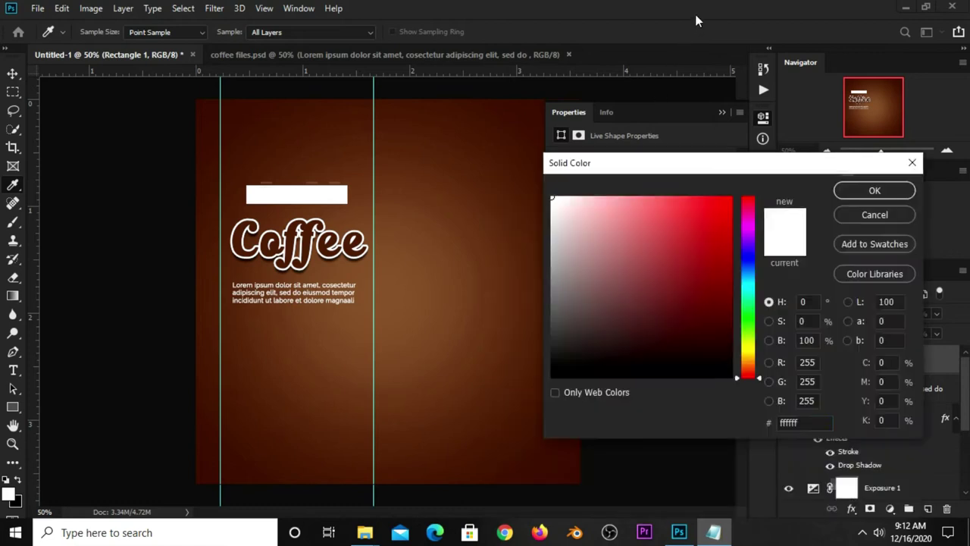
right_click(788, 423)
click(807, 288)
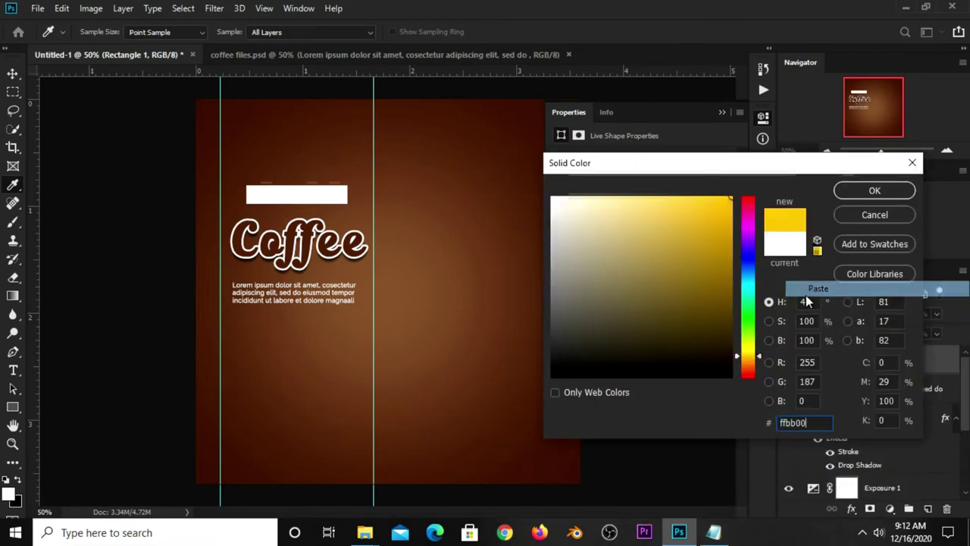
click(849, 190)
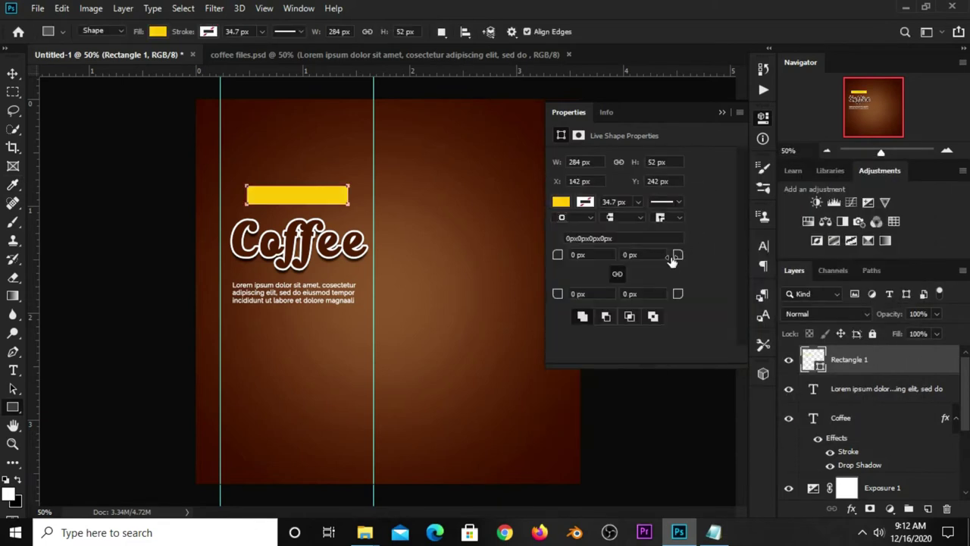
drag(680, 255, 717, 262)
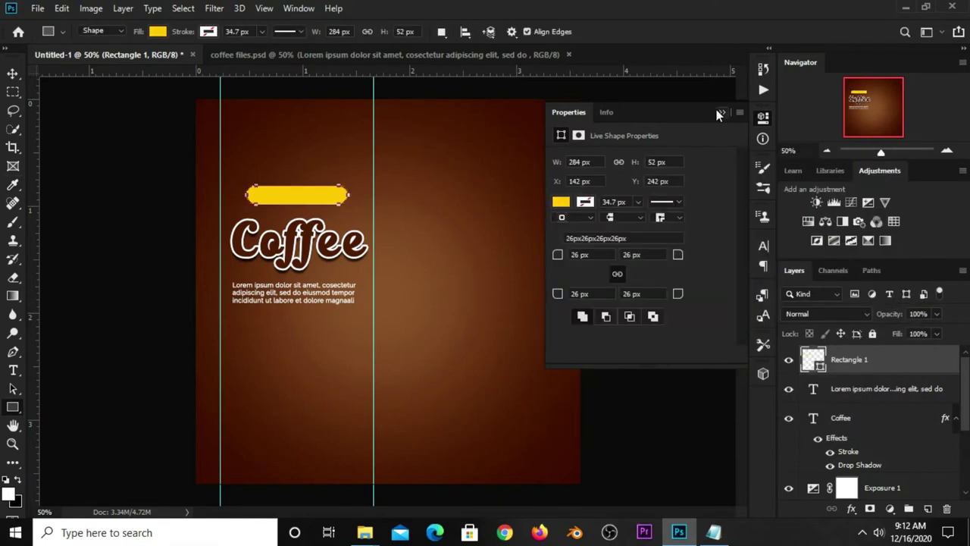
click(720, 113)
Step: Copy the line 'Fresh & Natural' from the Notepad notes
key(v)
click(619, 185)
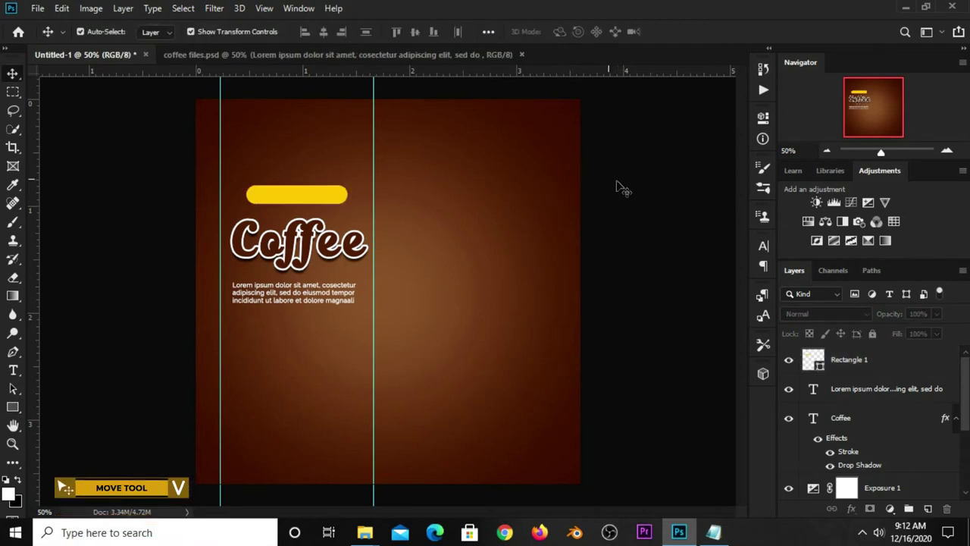
click(713, 532)
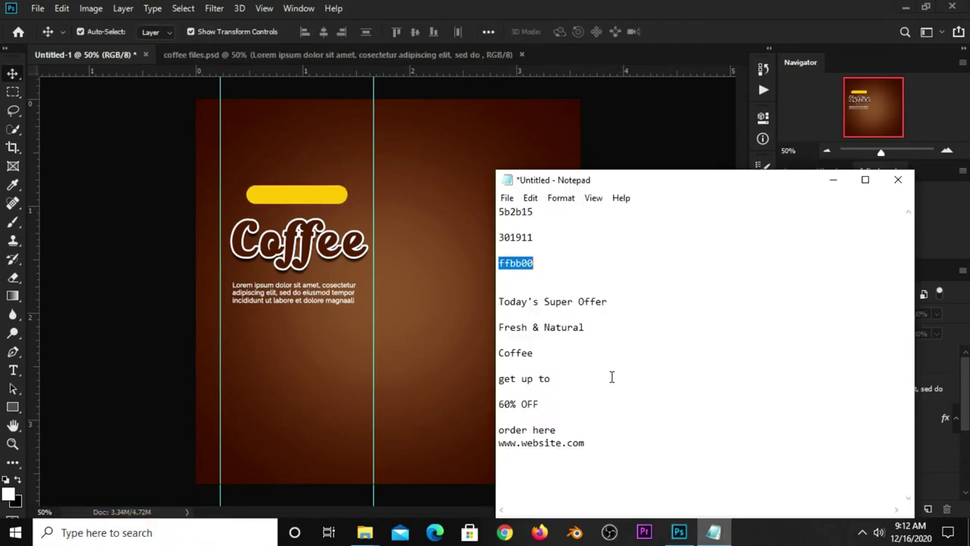
double_click(564, 327)
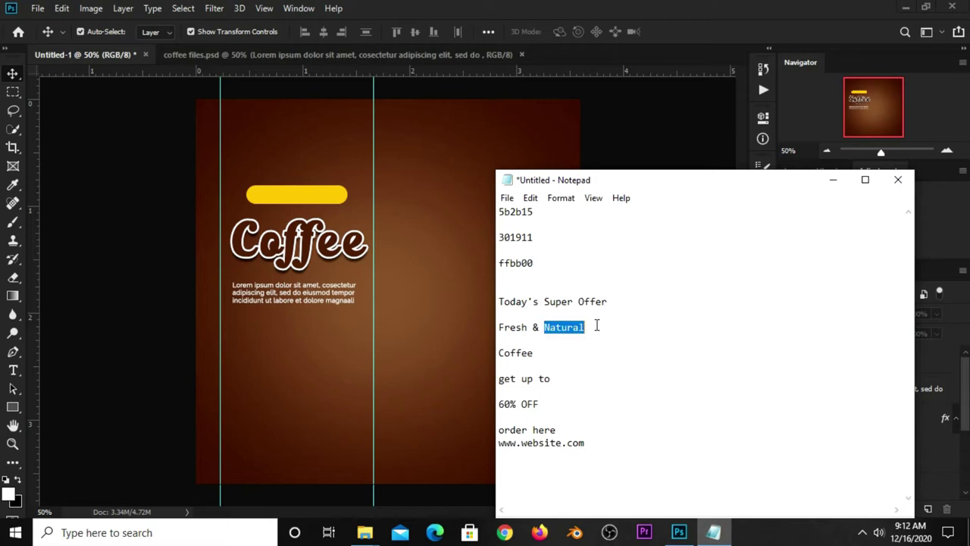
drag(593, 327, 499, 327)
right_click(505, 327)
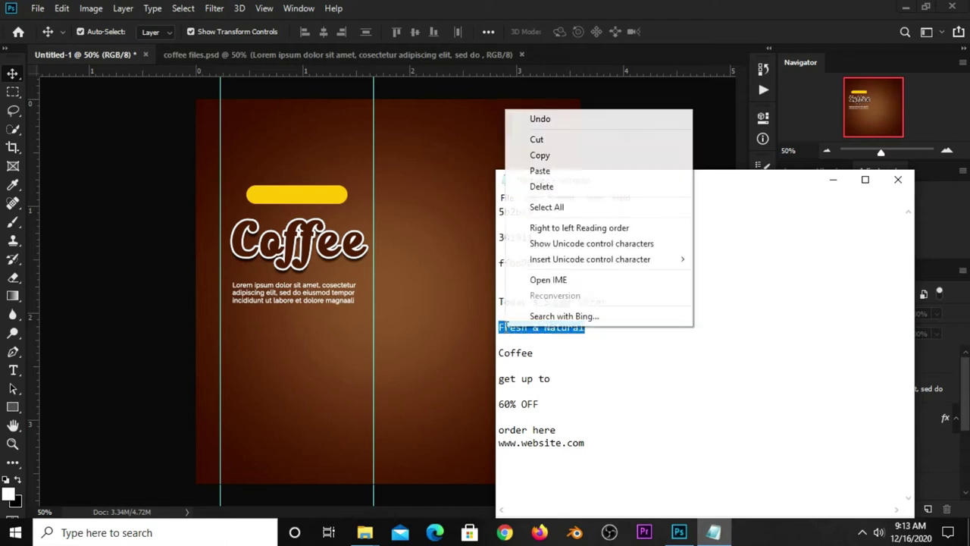
click(541, 156)
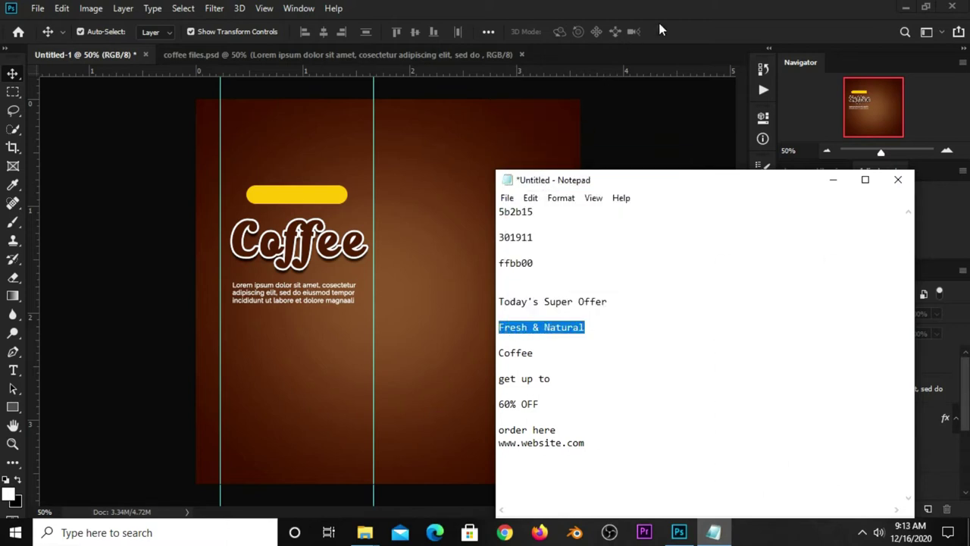
click(660, 29)
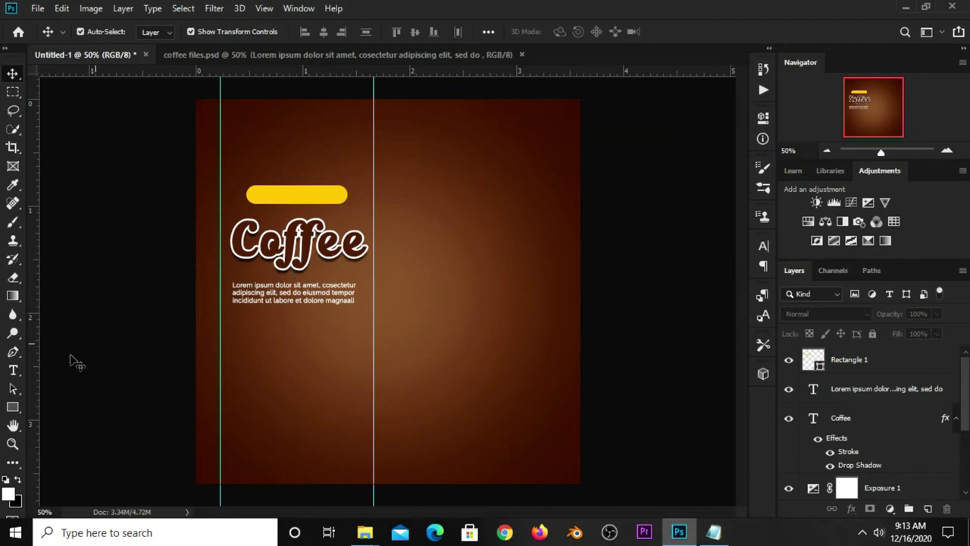
Step: Paste 'Fresh & Natural' as a new horizontal text layer near the poster's top right
click(14, 371)
click(14, 372)
right_click(14, 372)
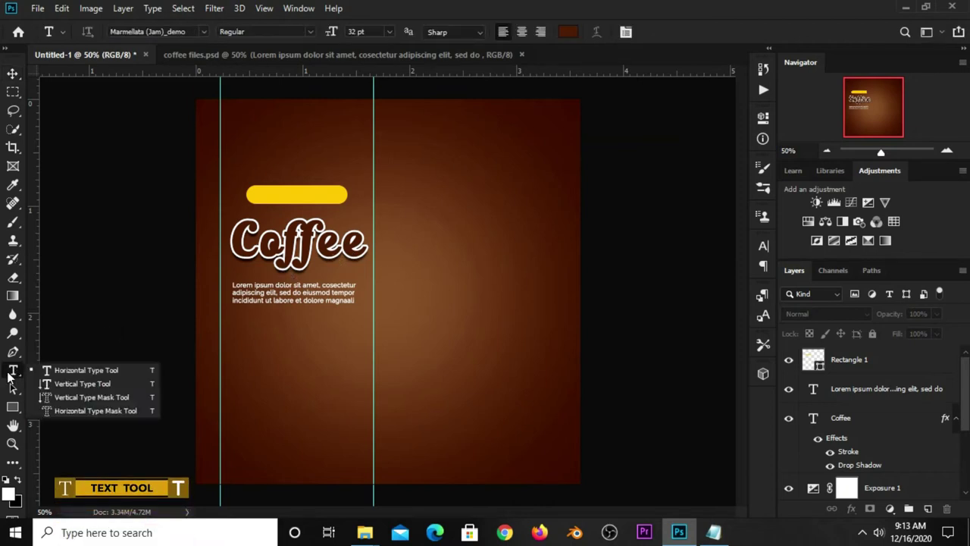
click(50, 371)
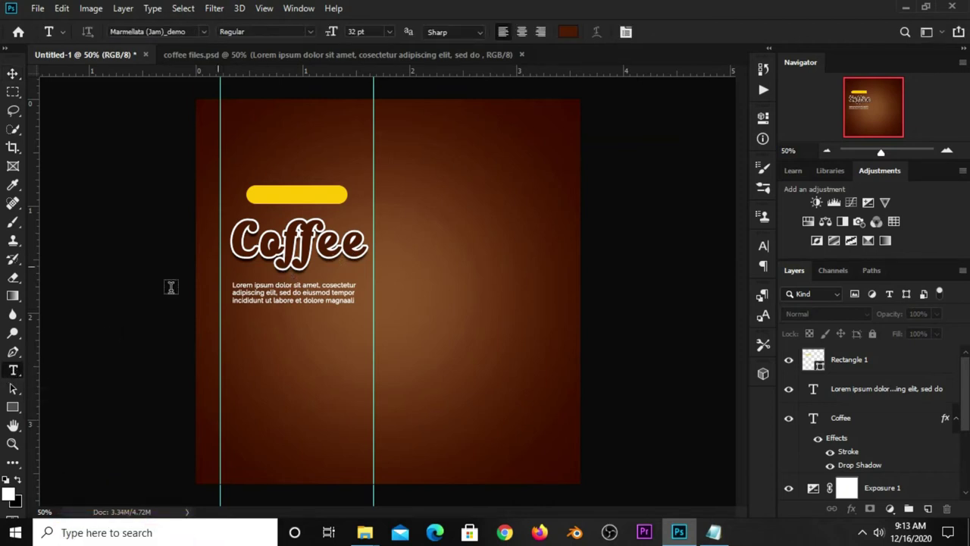
click(426, 172)
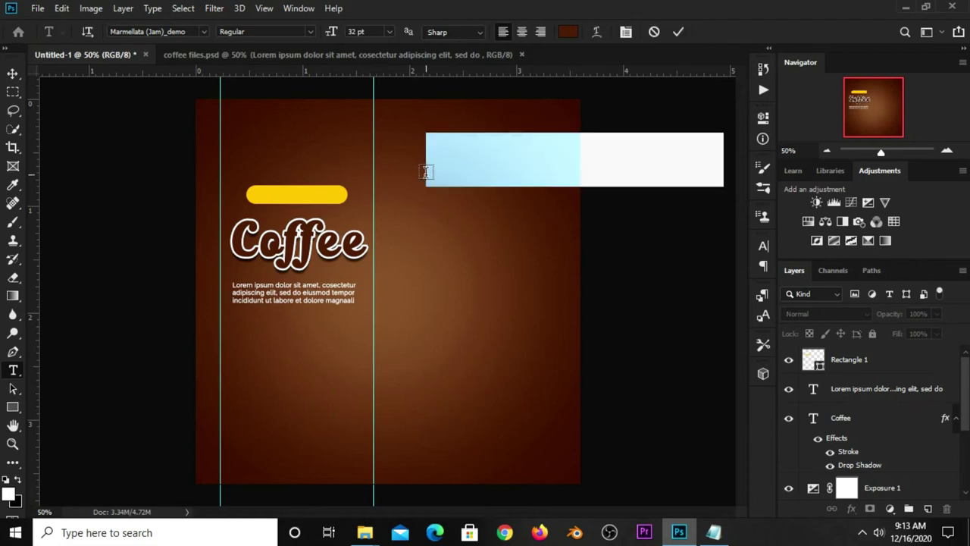
key(BackSpace)
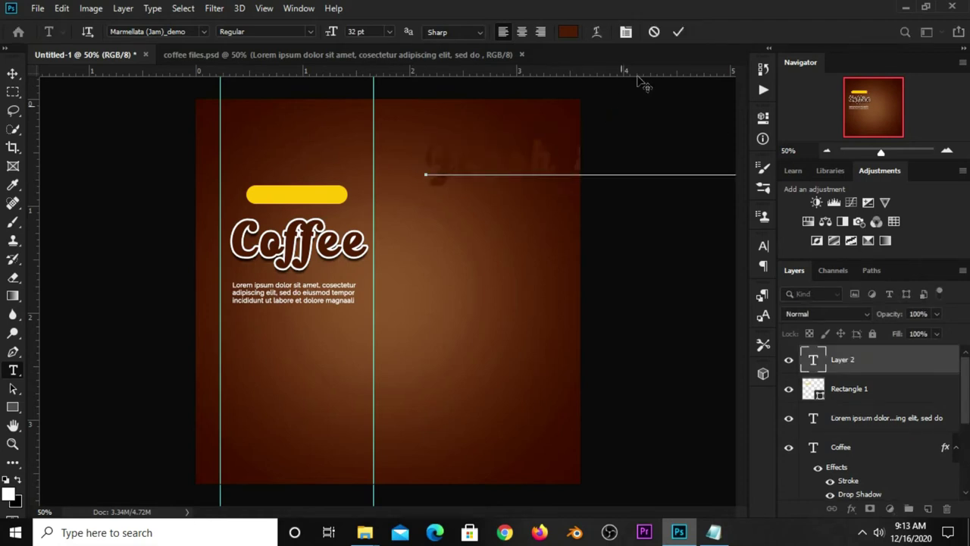
click(680, 32)
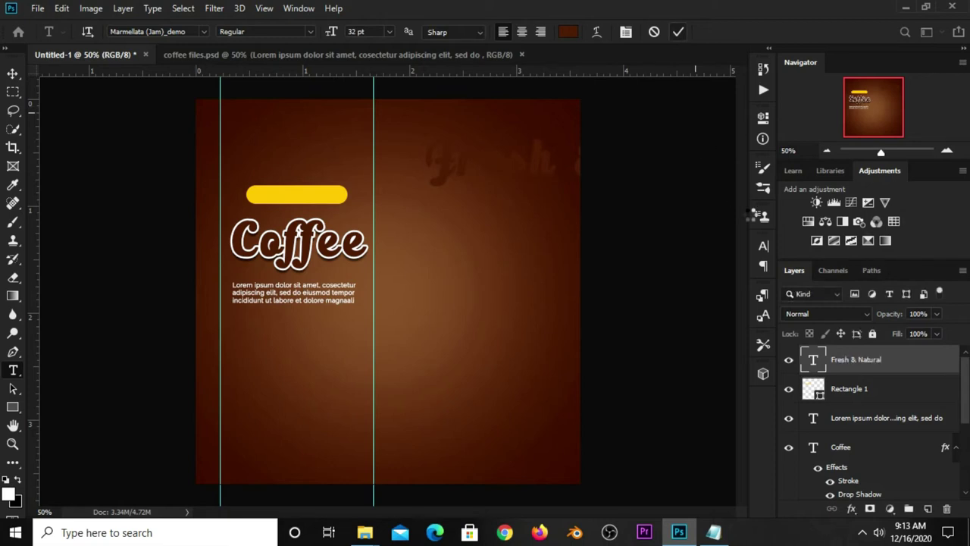
Step: Set the Fresh & Natural text to Raleway Bold, tracking 0, size 9 pt
click(763, 253)
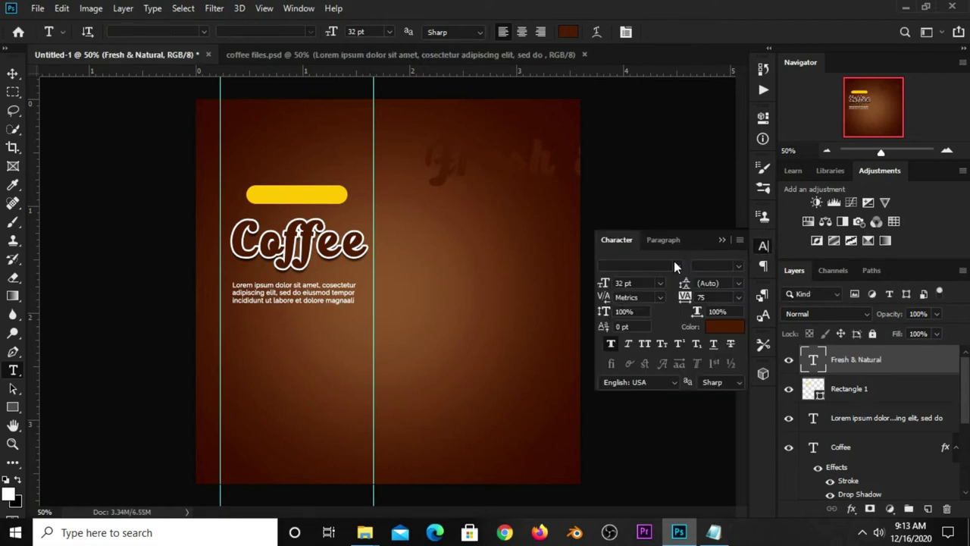
click(673, 261)
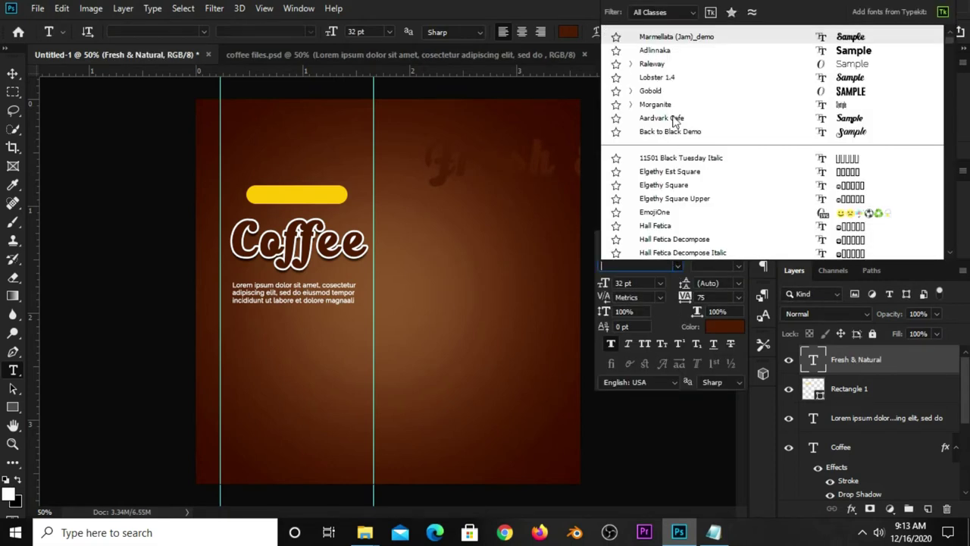
click(650, 64)
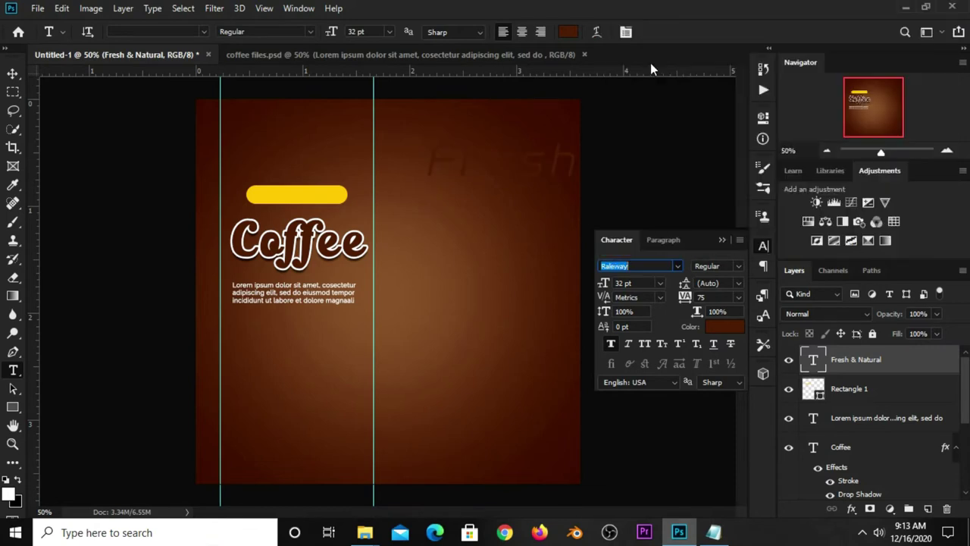
click(740, 271)
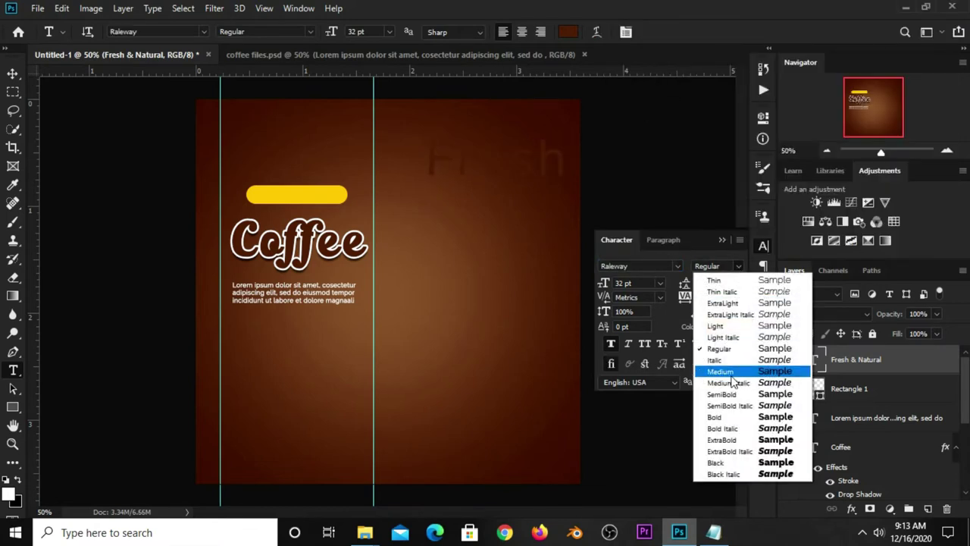
click(729, 416)
click(735, 300)
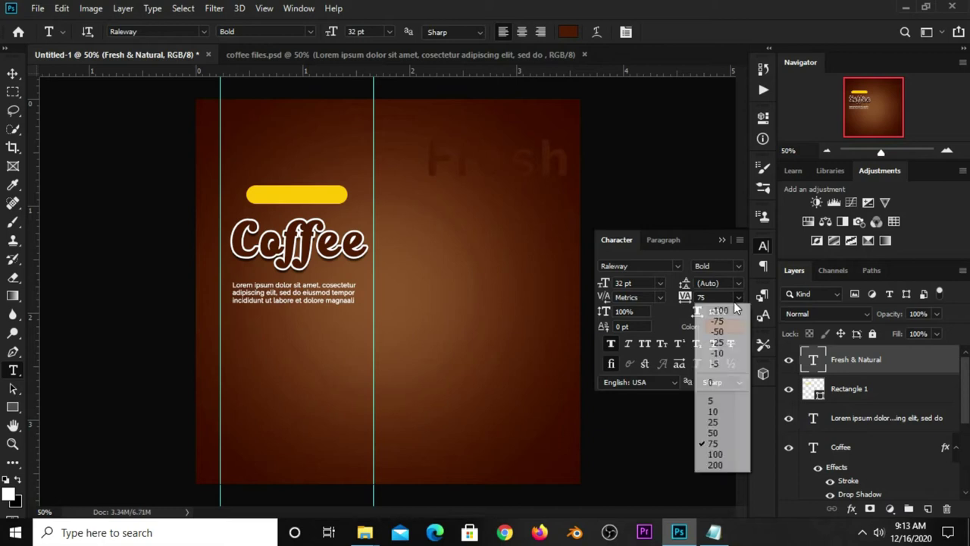
click(732, 386)
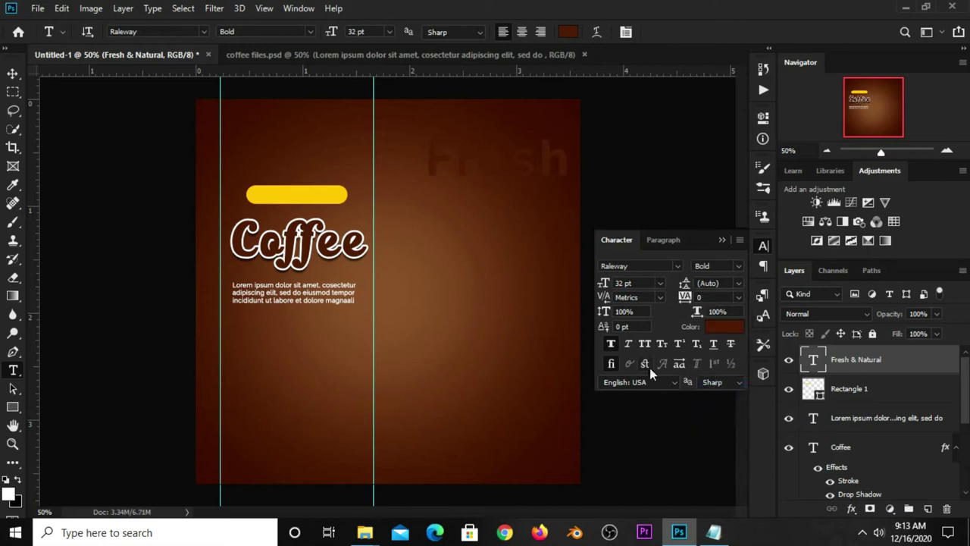
click(722, 239)
click(388, 32)
click(383, 85)
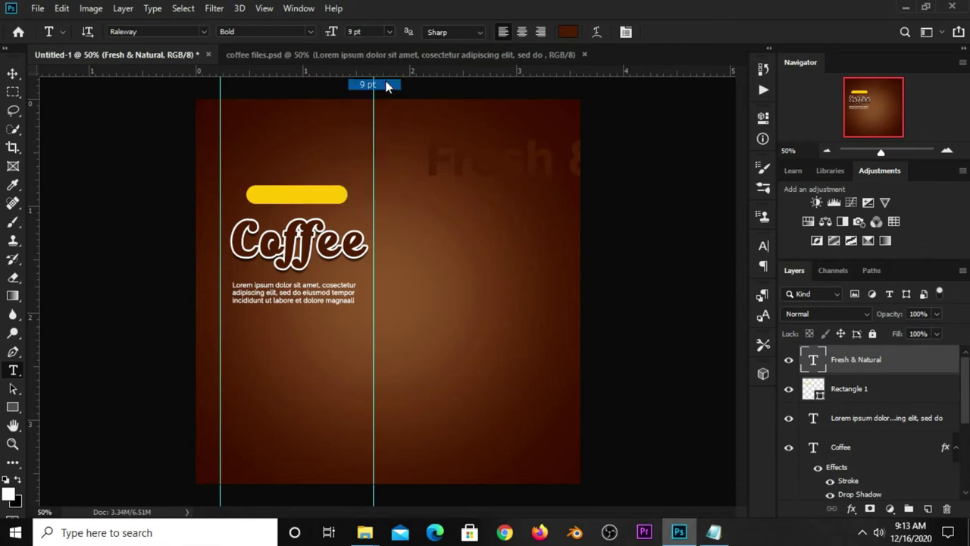
Step: Move and resize the Fresh & Natural text onto the yellow bar, centred horizontally
key(v)
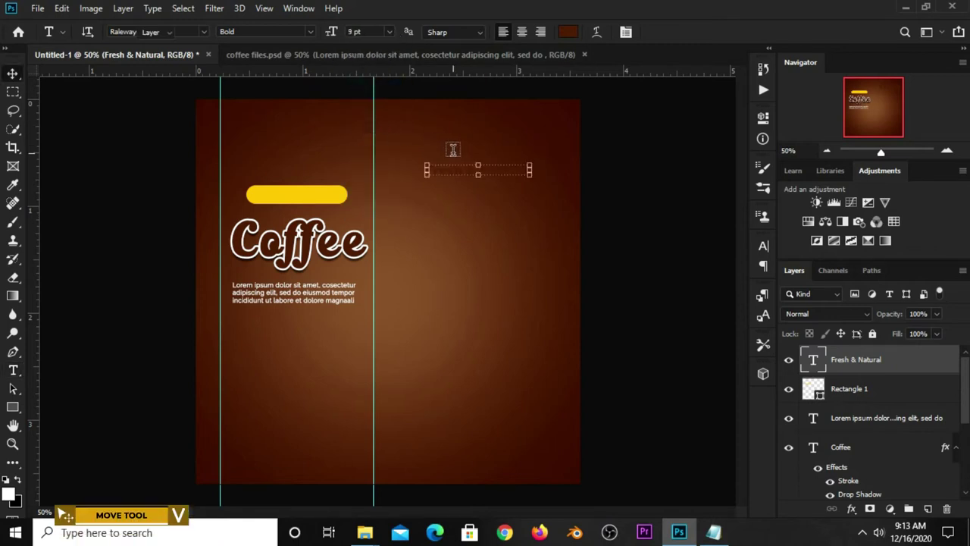
mouse_move(496, 177)
mouse_down()
mouse_move(310, 201)
mouse_move(340, 195)
mouse_up()
key(ctrl+t)
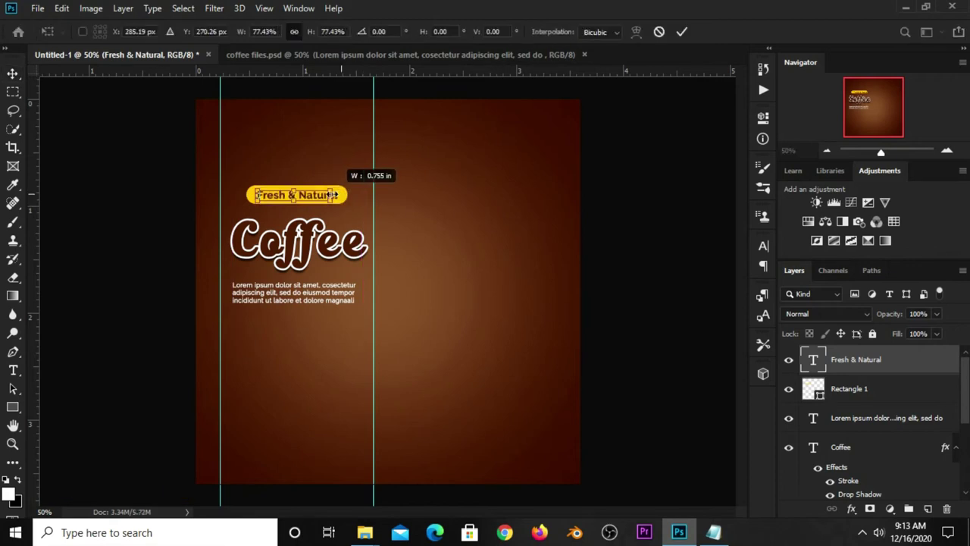
key(Return)
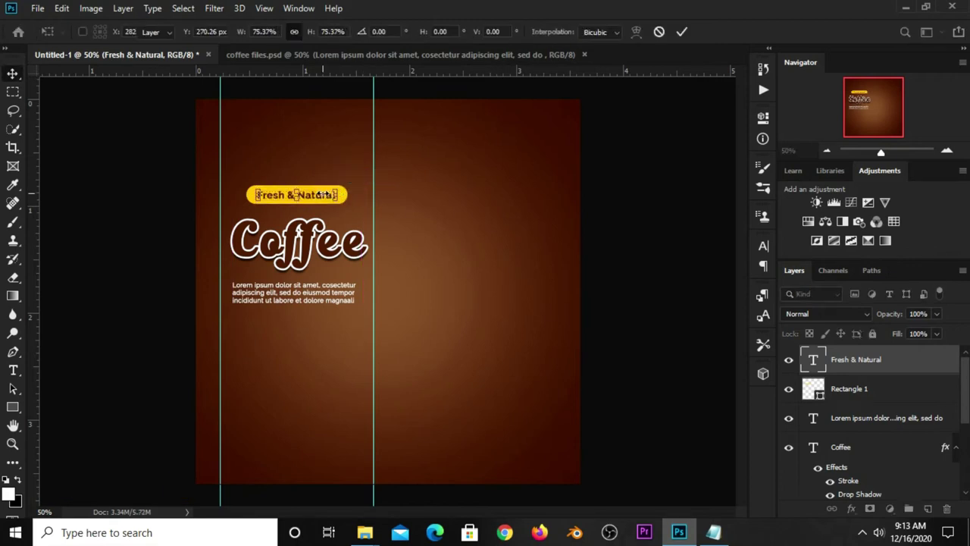
shift+click(852, 389)
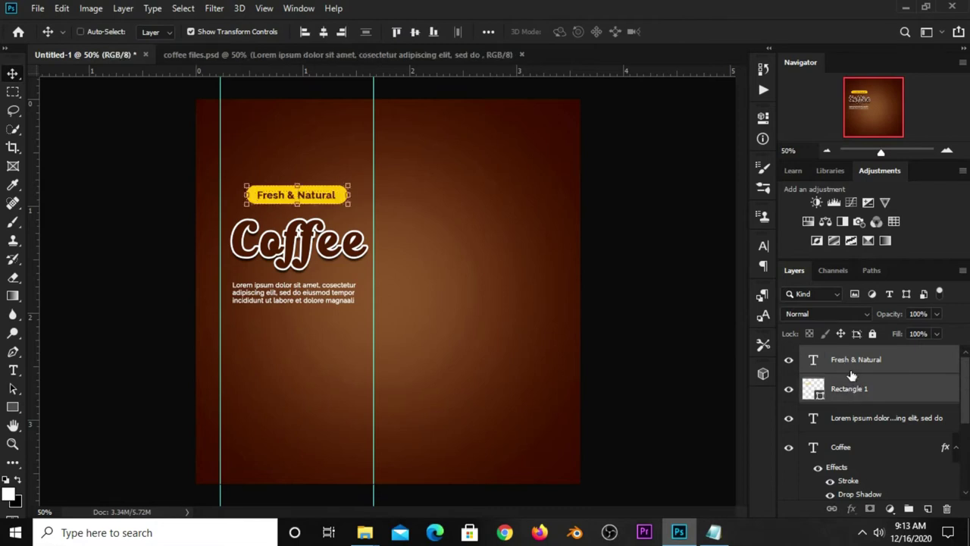
click(488, 32)
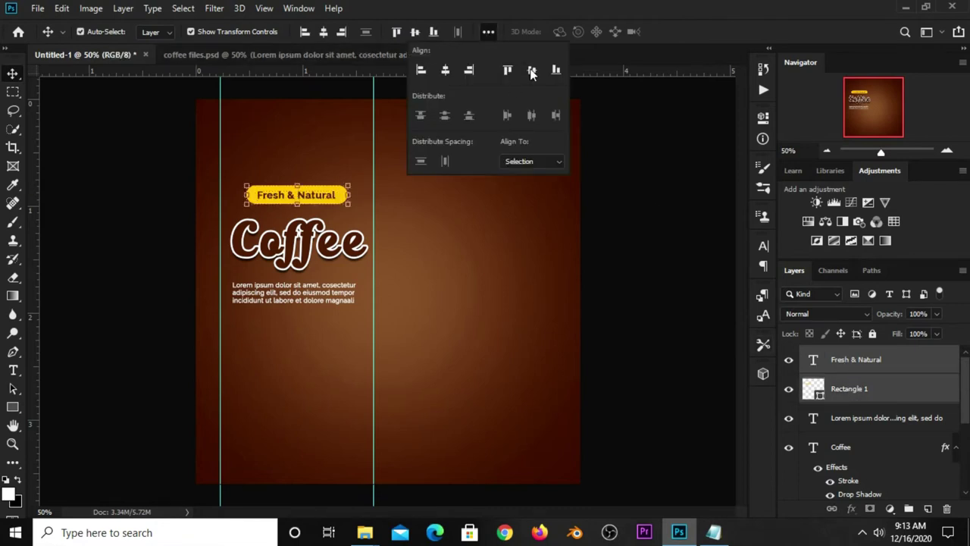
click(445, 70)
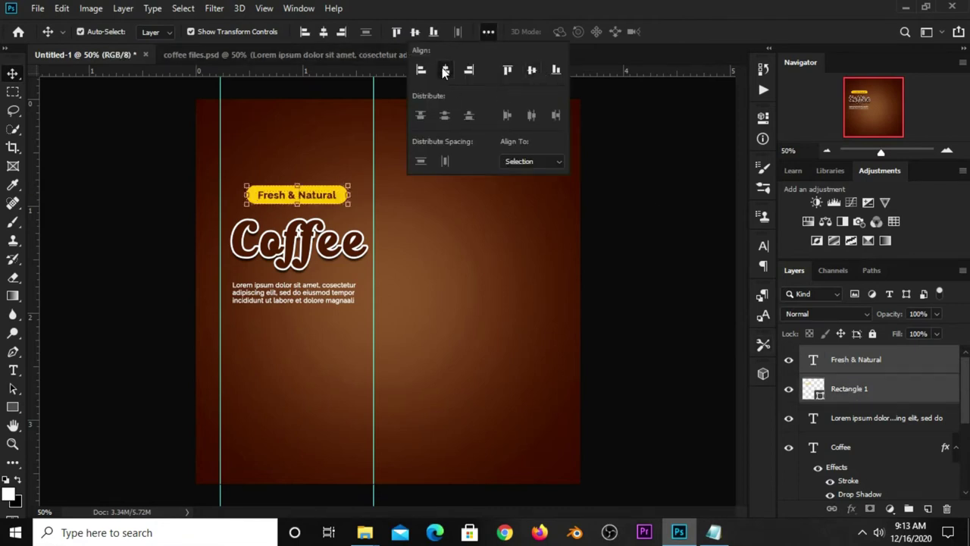
click(582, 117)
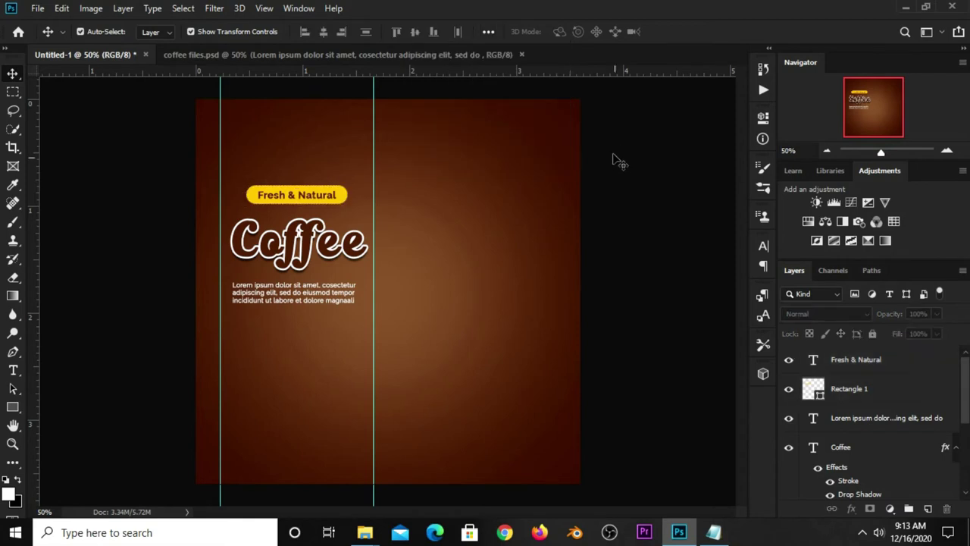
Step: Group the text and yellow bar as Group 1 and nudge the badge into place
click(859, 398)
shift+click(871, 372)
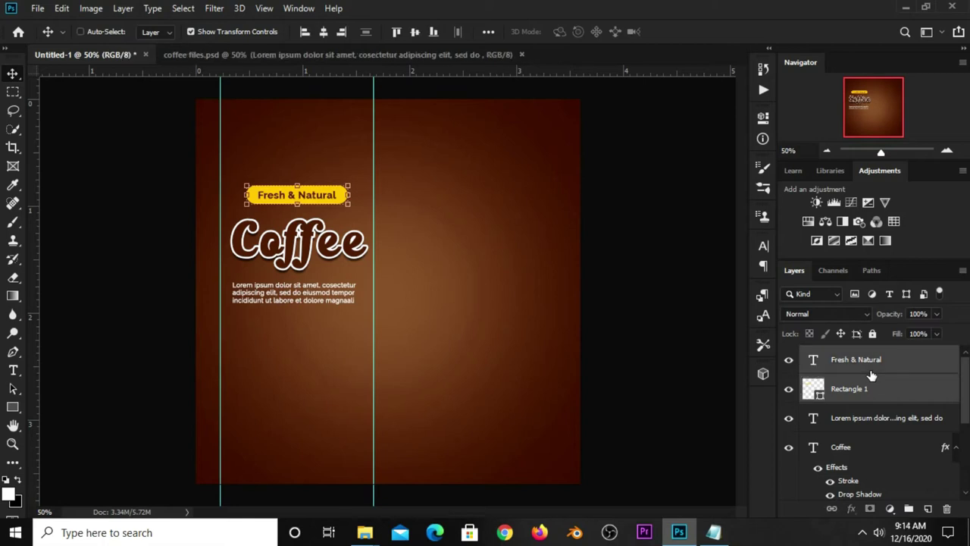
key(ctrl+g)
click(789, 354)
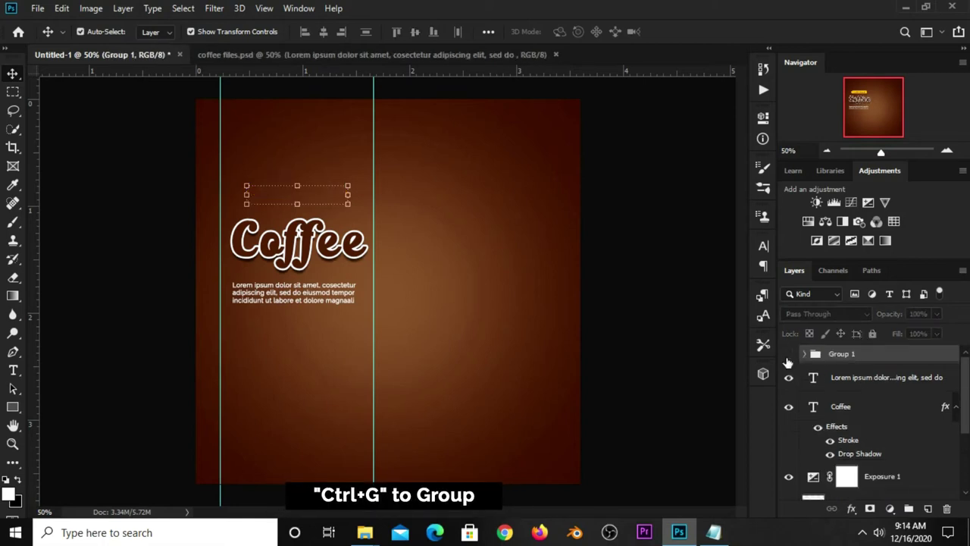
click(788, 355)
key(Down)
key(Down)
key(Down)
key(Down)
key(Down)
key(Down)
key(Down)
key(Down)
key(Down)
key(Right)
key(Right)
key(Right)
key(Up)
key(Up)
key(Up)
click(629, 275)
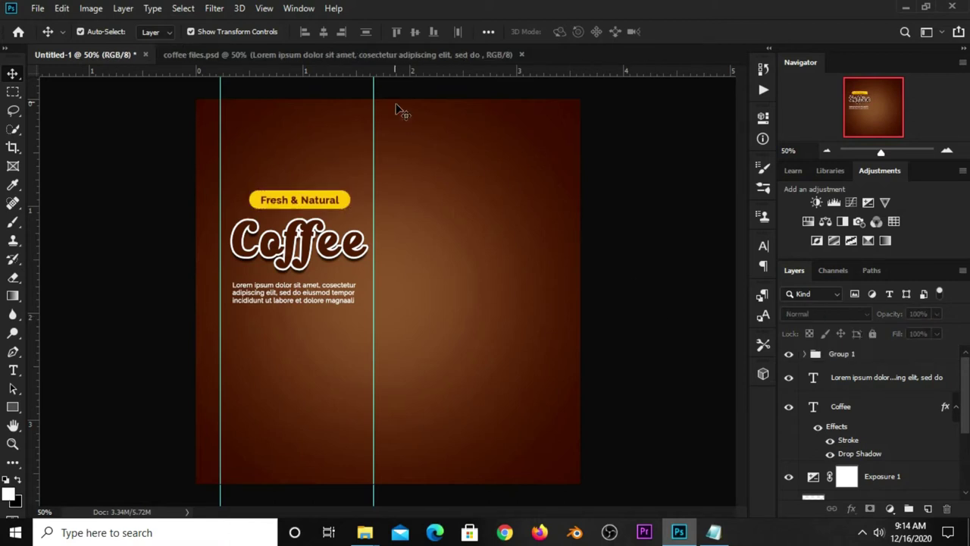
Step: Bring the white LOGO HERE coffee-cup logo from coffee files.psd to the poster's top-left, slightly smaller
click(386, 54)
click(297, 202)
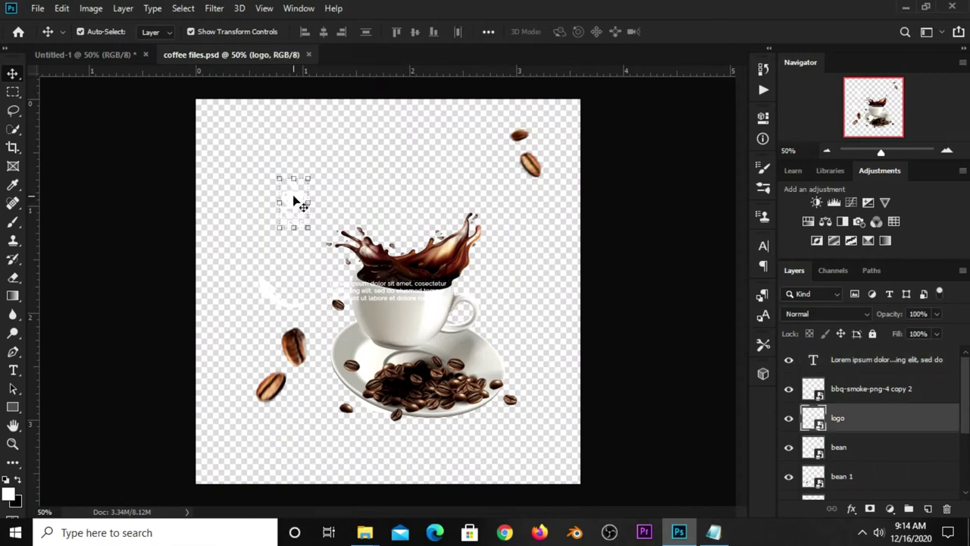
drag(296, 201, 215, 141)
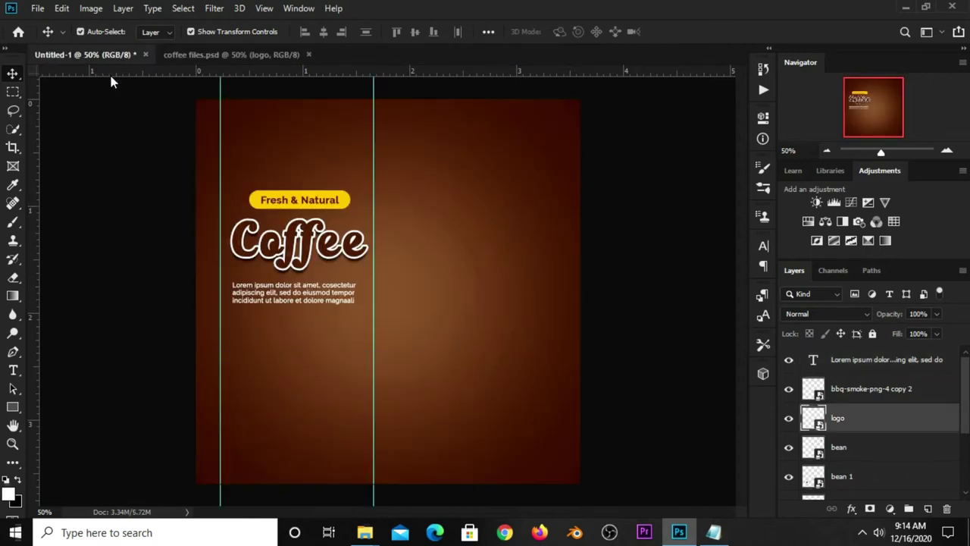
key(ctrl+t)
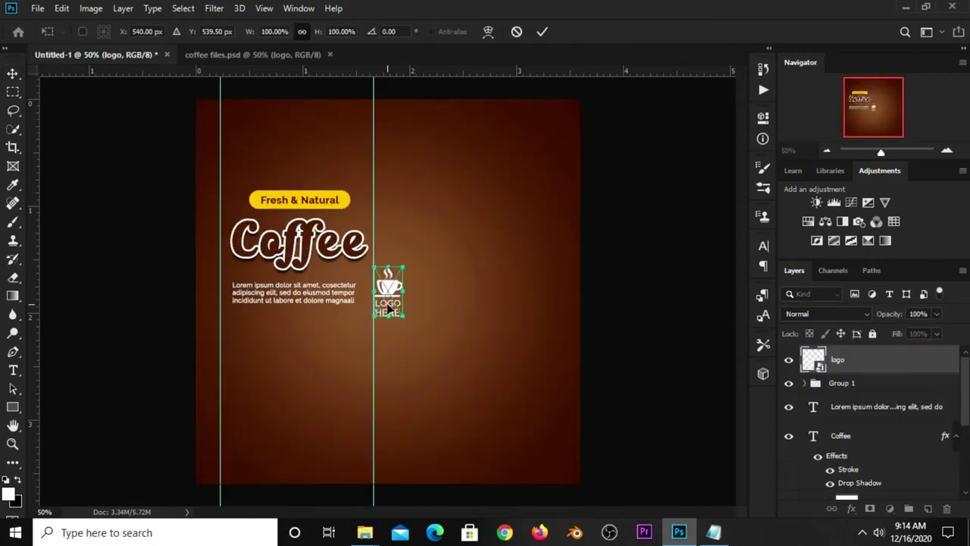
drag(387, 284, 240, 124)
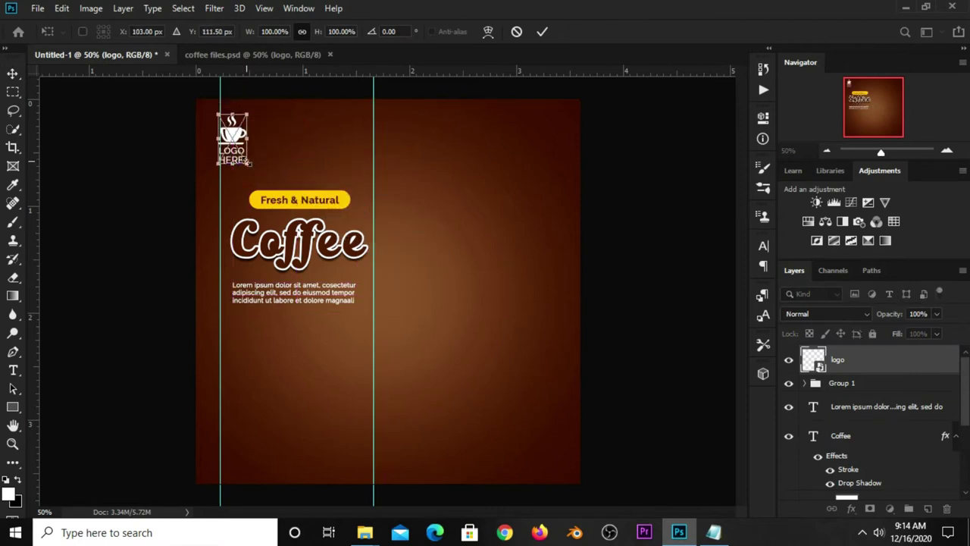
drag(249, 162, 246, 159)
key(Return)
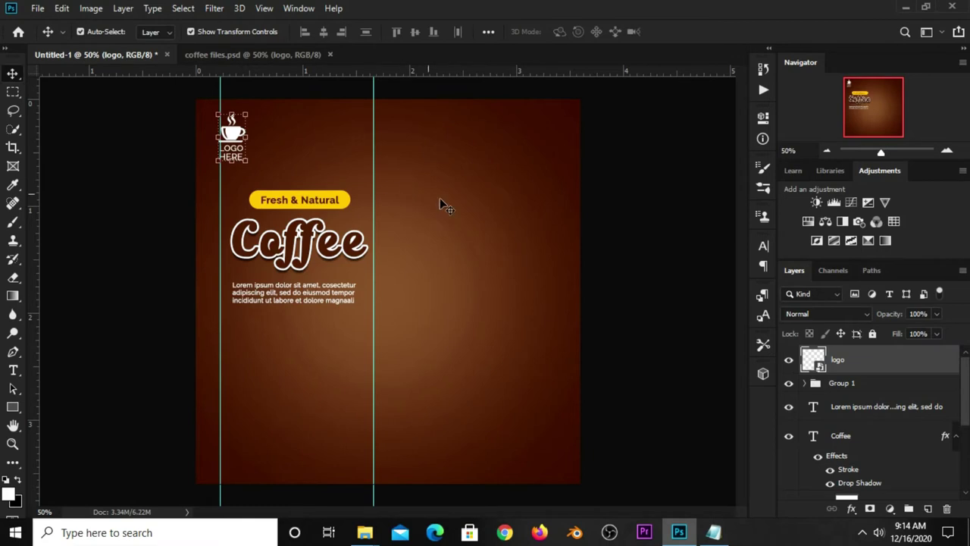
click(629, 230)
Step: Select the Fresh & Natural group, Lorem text and Coffee title layers together
click(861, 385)
click(861, 385)
shift+click(861, 413)
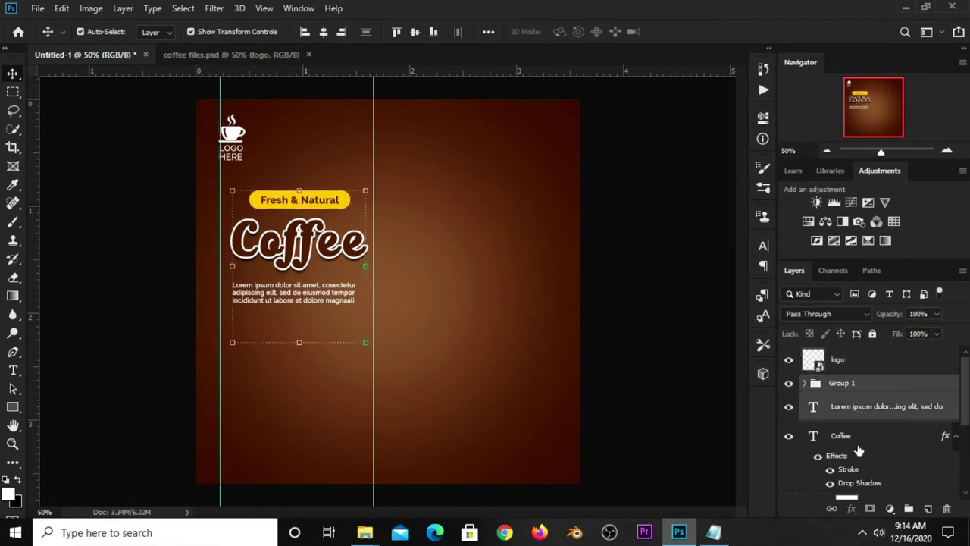
Step: Nudge the badge, Coffee title and Lorem text block slightly lower together
shift+click(858, 448)
key(Down)
key(Down)
key(Down)
key(Down)
key(Down)
key(Down)
key(Down)
key(Down)
key(Down)
key(Down)
key(Down)
key(Down)
key(Down)
key(Down)
key(Down)
key(Down)
key(Down)
key(Down)
key(Down)
key(Down)
key(Down)
key(Down)
key(Down)
key(Down)
key(Down)
key(Down)
key(Up)
key(Up)
key(Up)
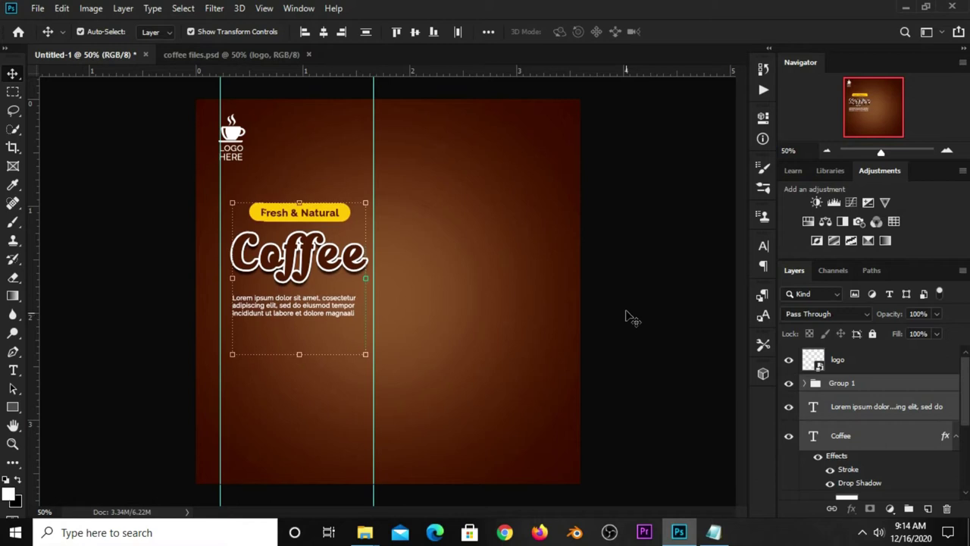
key(Up)
key(Up)
key(Up)
click(616, 288)
click(318, 307)
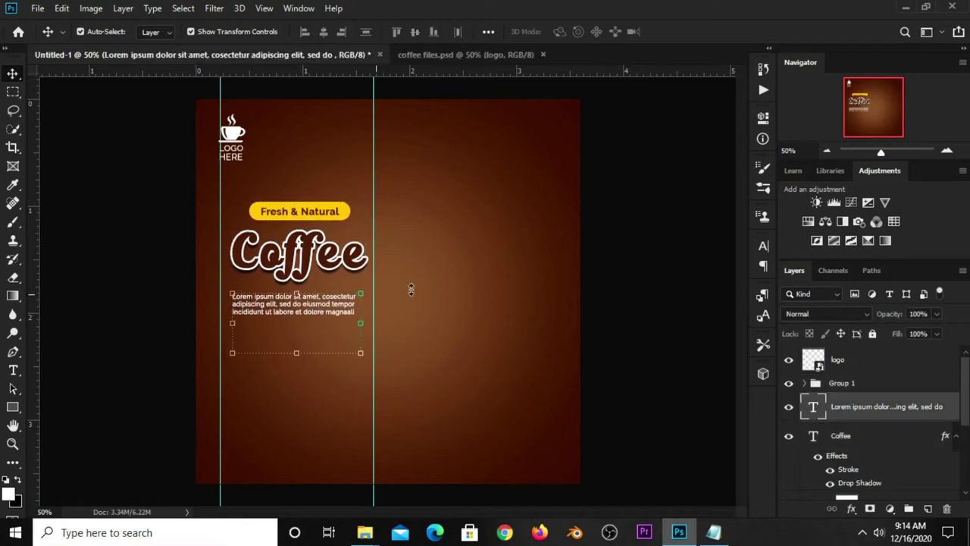
click(610, 274)
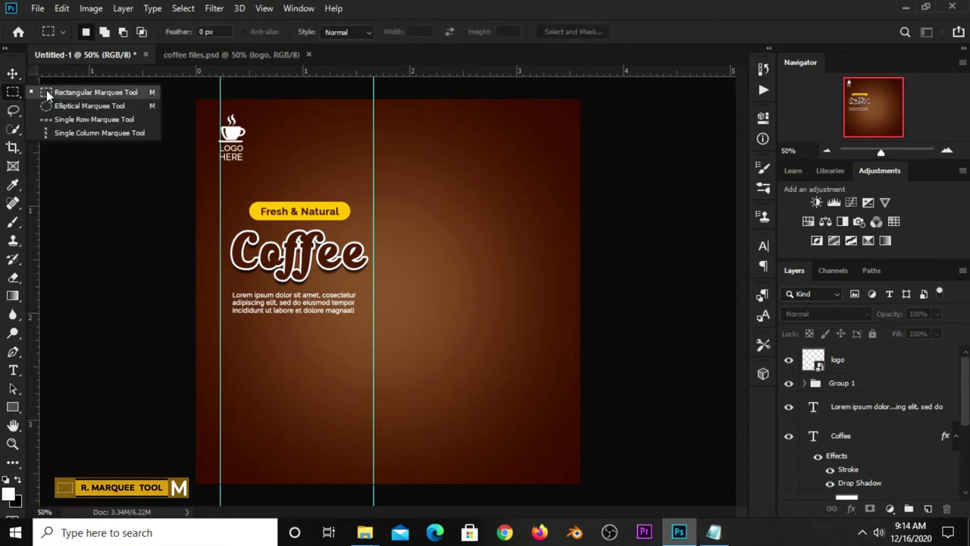
Step: Centre the badge, Coffee title and Lorem text horizontally within a marquee spanning the two guides
click(46, 90)
drag(219, 185, 373, 211)
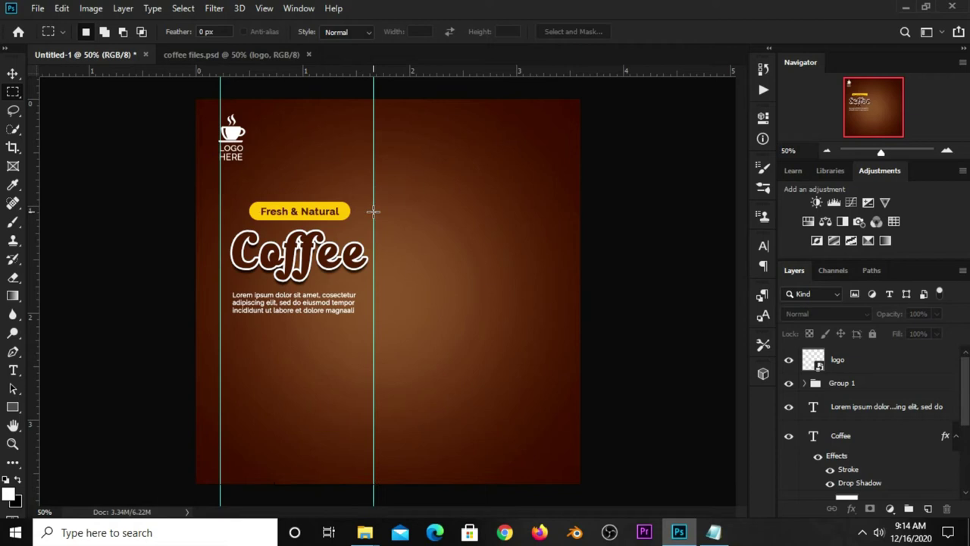
click(13, 73)
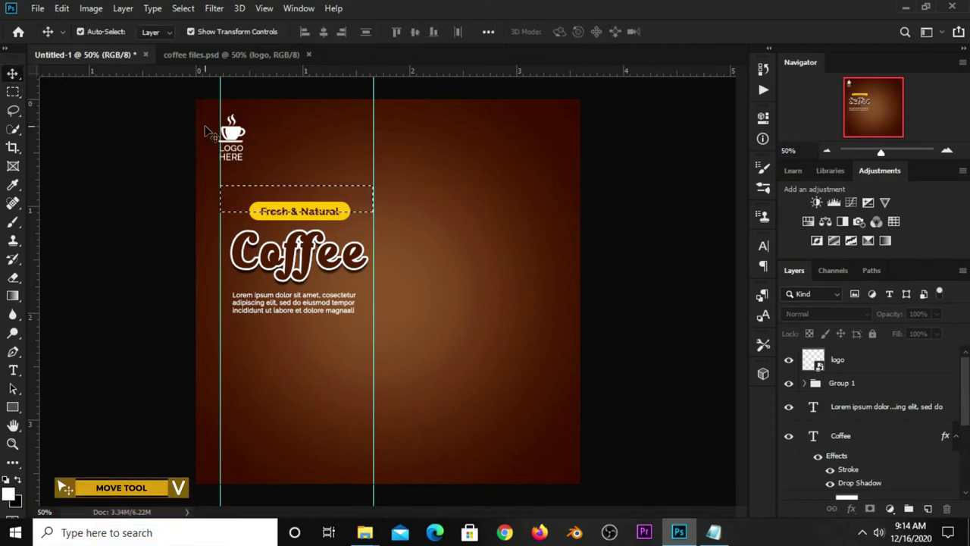
click(839, 384)
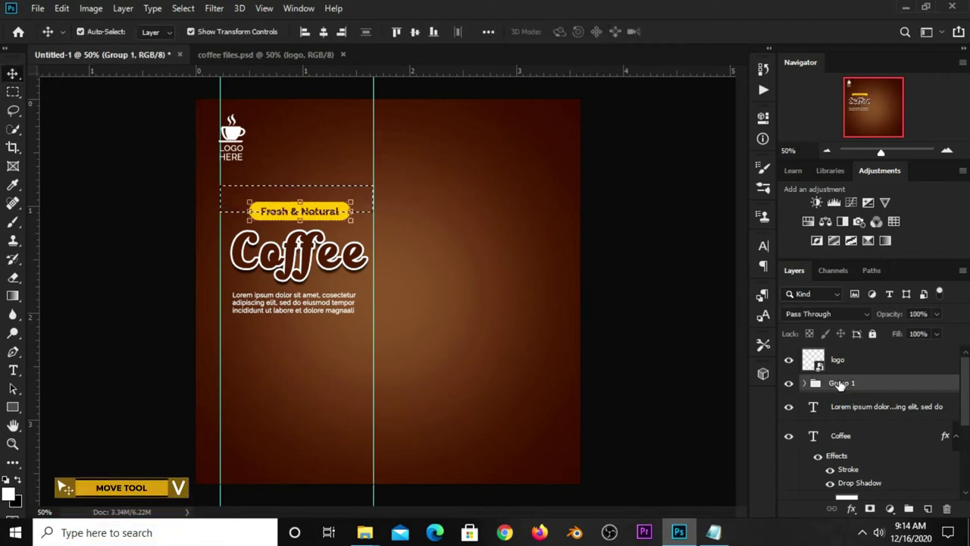
shift+click(843, 436)
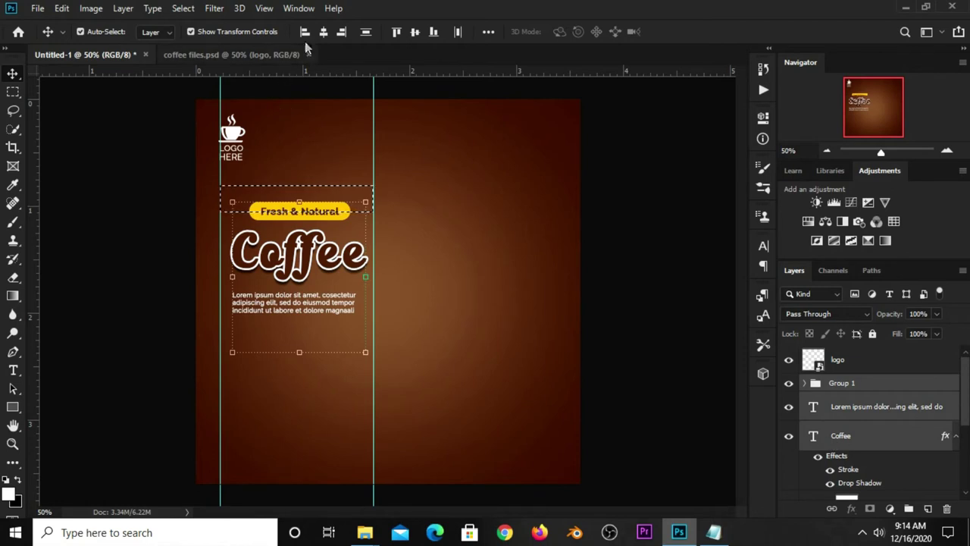
click(324, 33)
key(ctrl+d)
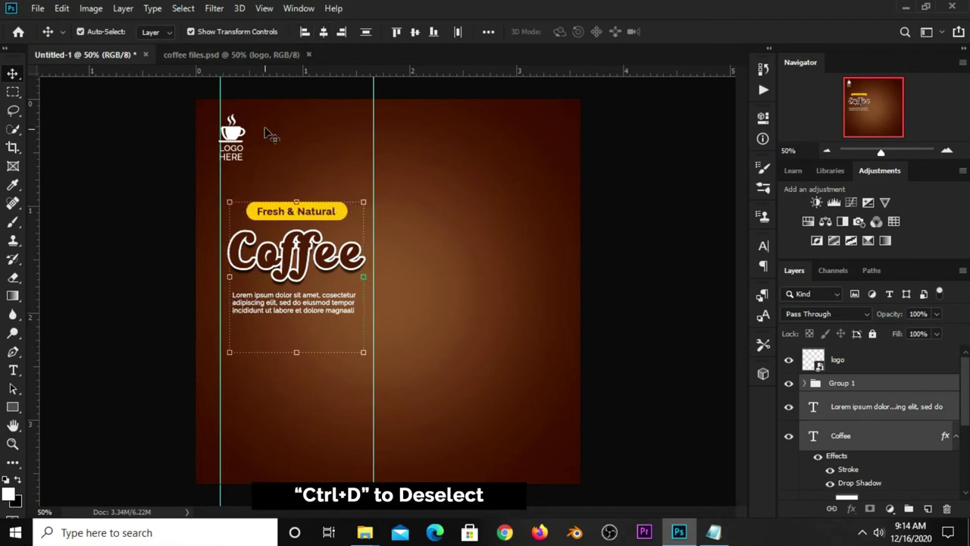
click(160, 231)
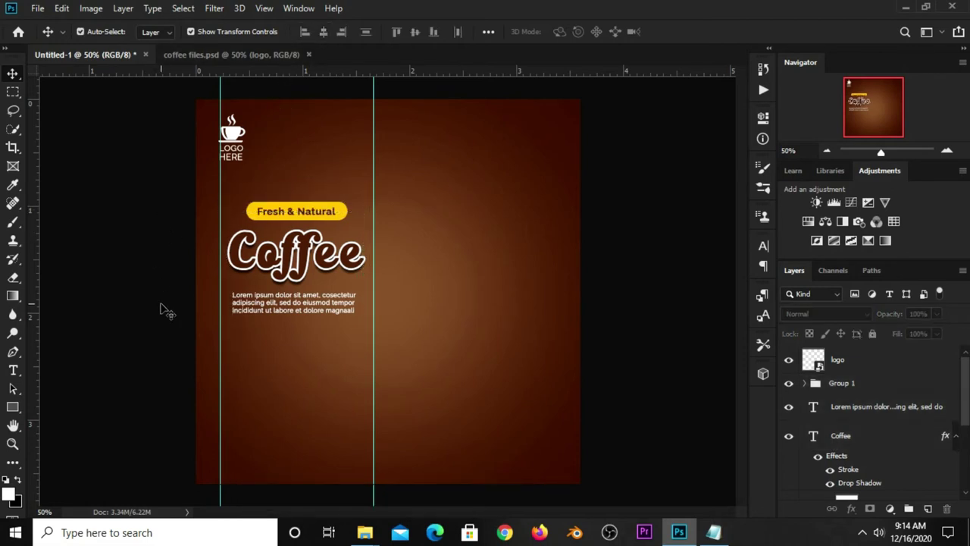
Step: Copy the words 'get up to' from the Notepad list of poster texts
click(714, 532)
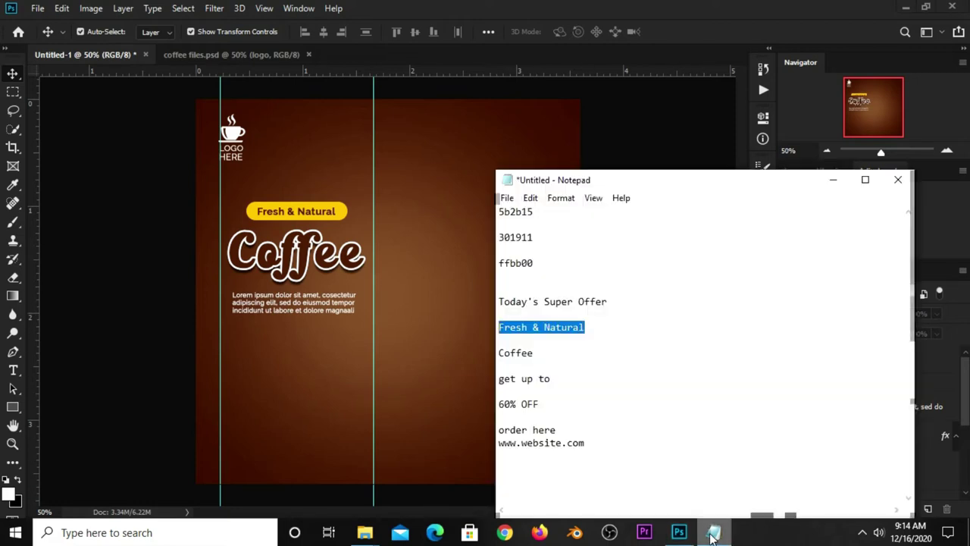
drag(559, 378, 498, 381)
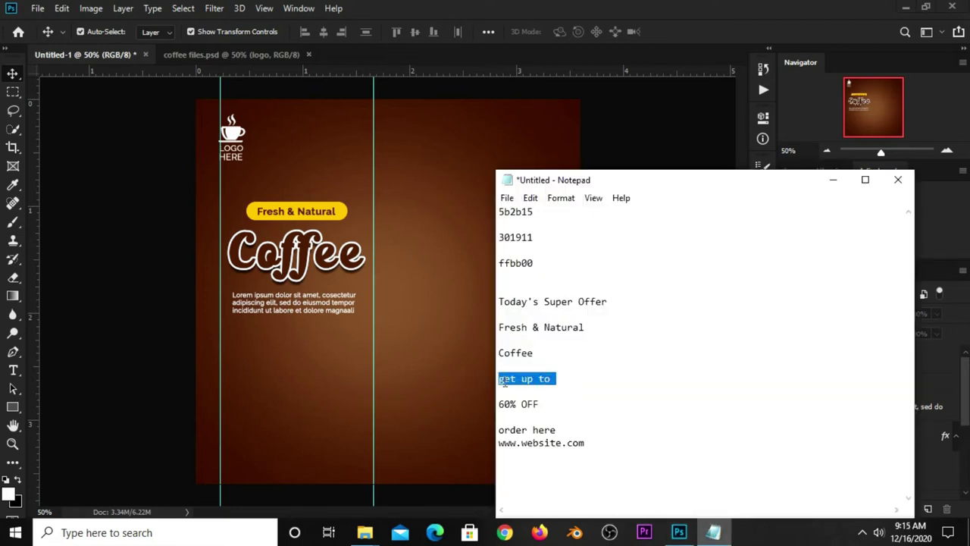
right_click(504, 383)
click(534, 209)
click(669, 6)
Step: Add a white 'get up to' text line below the lorem paragraph
click(14, 371)
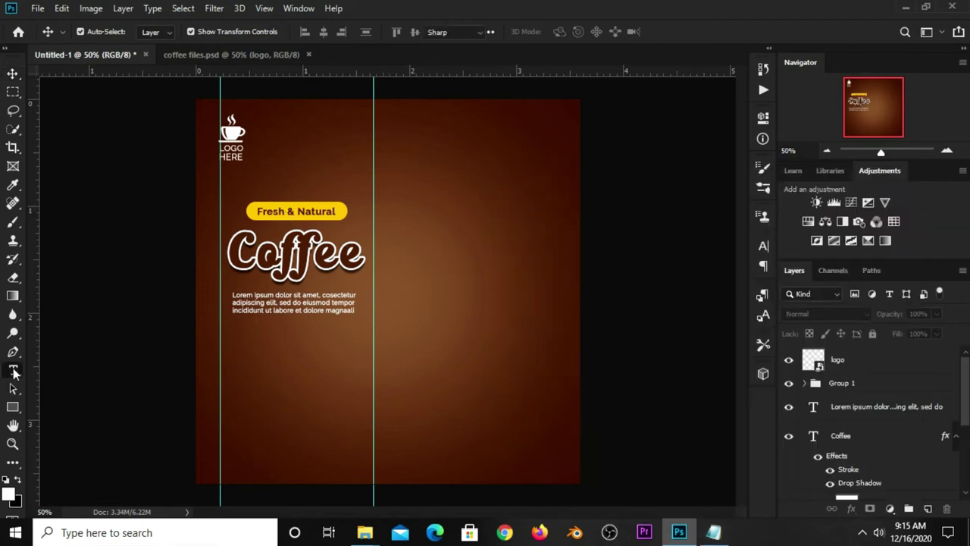
click(75, 371)
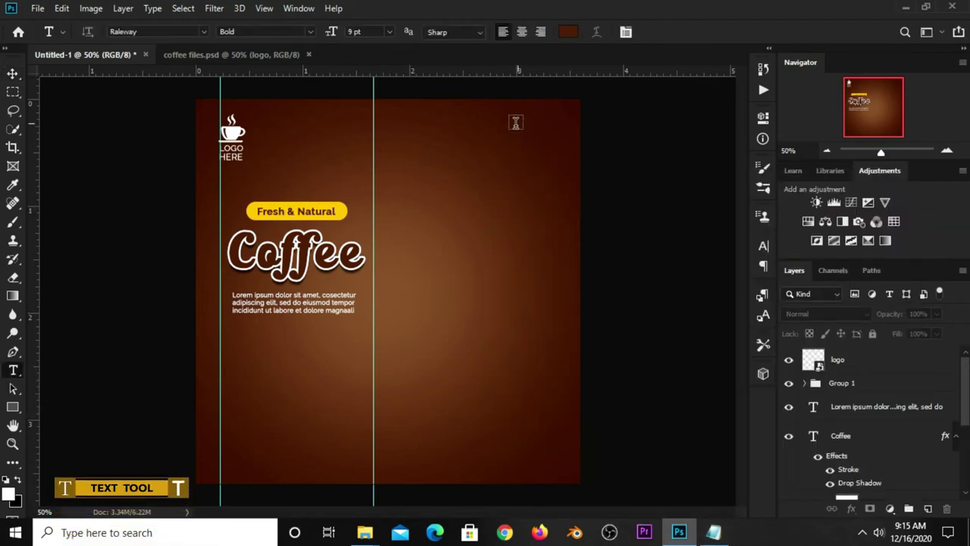
click(567, 32)
drag(563, 198, 543, 184)
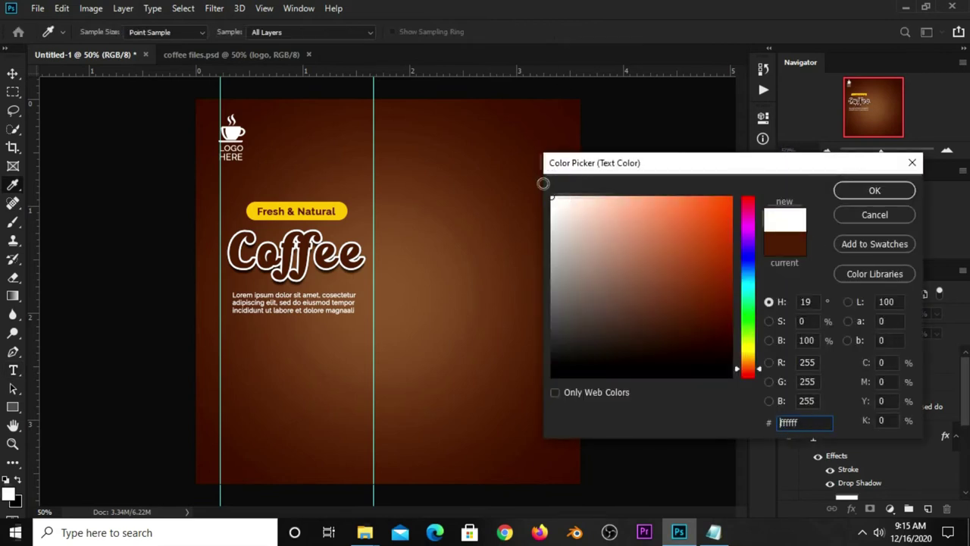
click(875, 191)
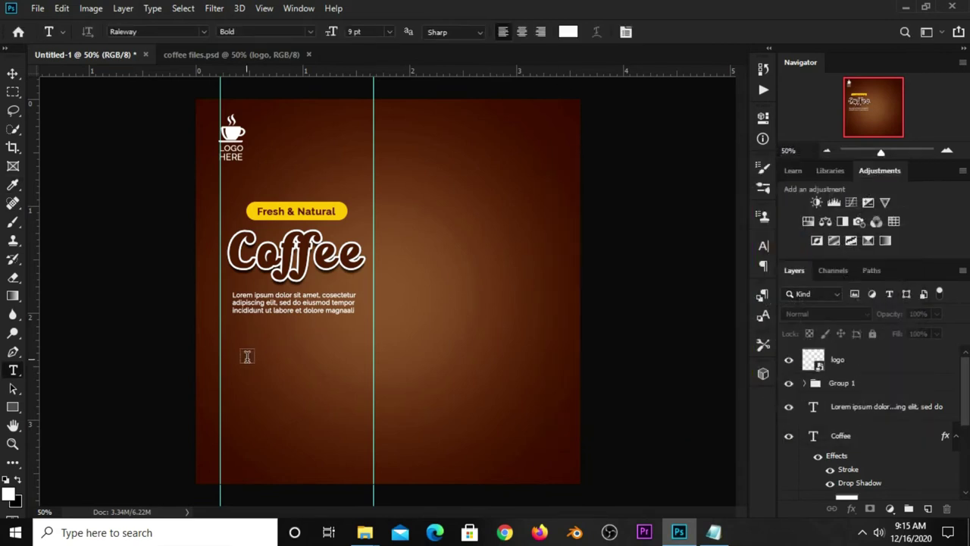
click(249, 357)
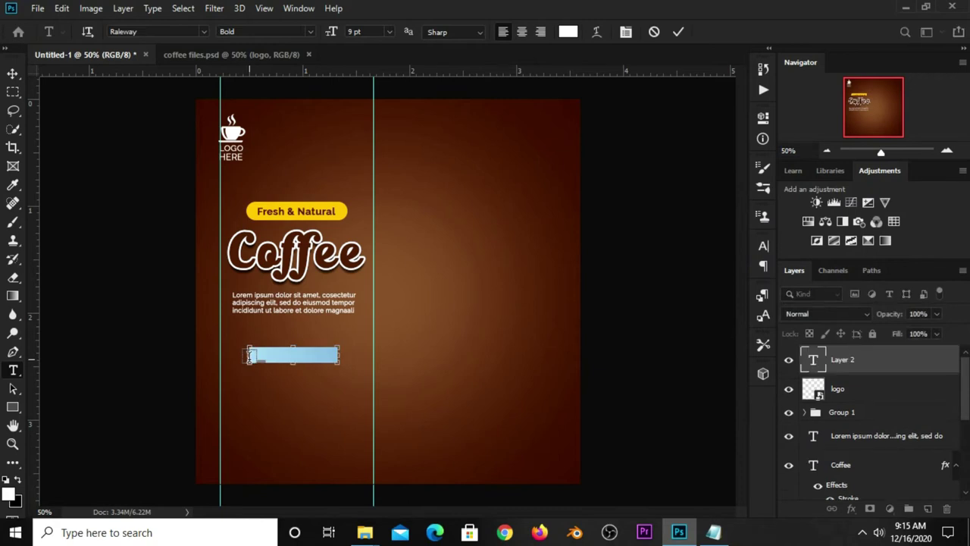
text(get up to)
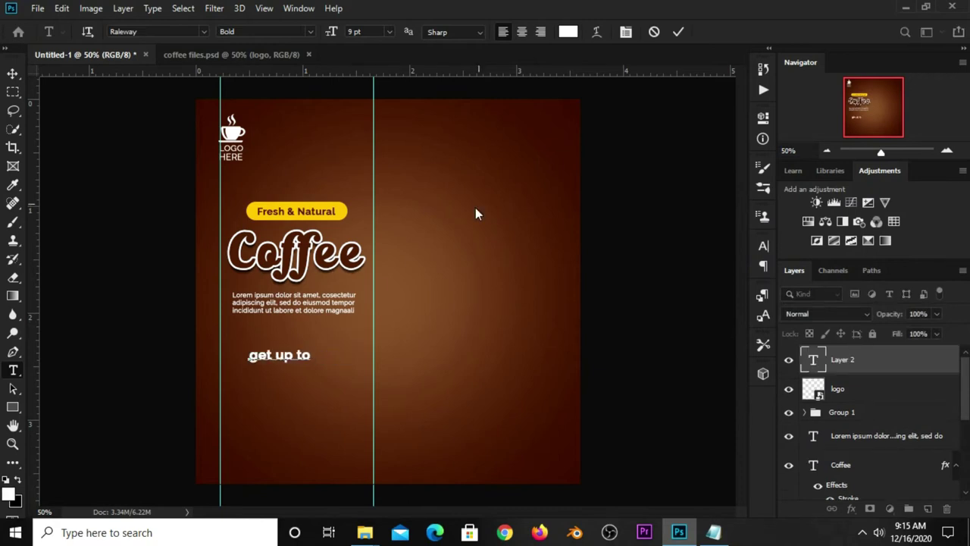
click(677, 31)
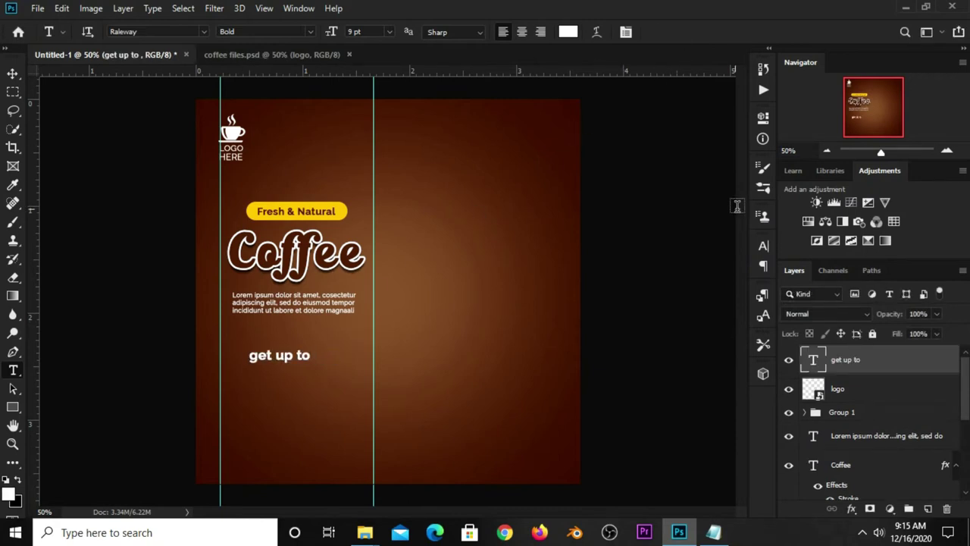
click(764, 246)
Step: Switch the GET UP TO line to Regular style and try letter spacing 50
click(738, 266)
click(721, 343)
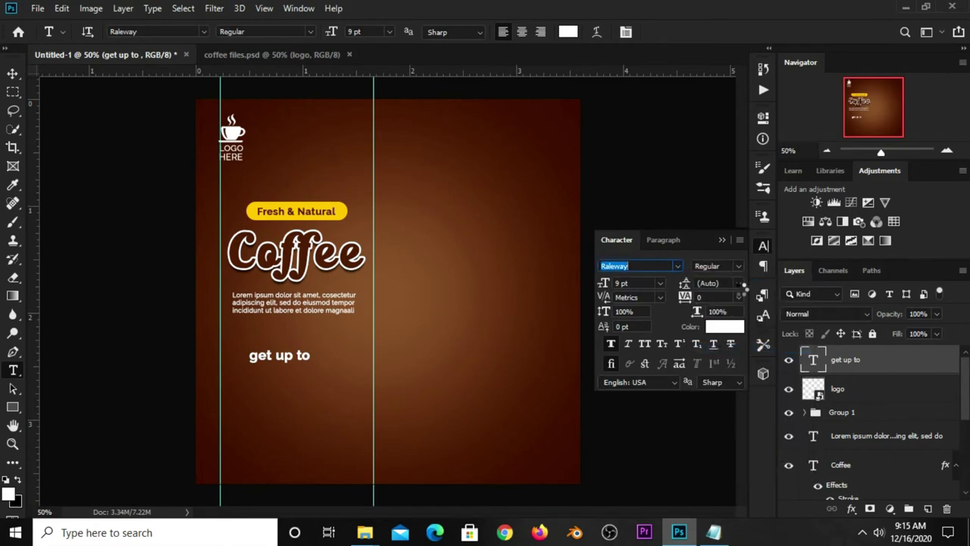
click(738, 283)
click(737, 300)
click(735, 298)
click(738, 282)
click(733, 296)
click(737, 298)
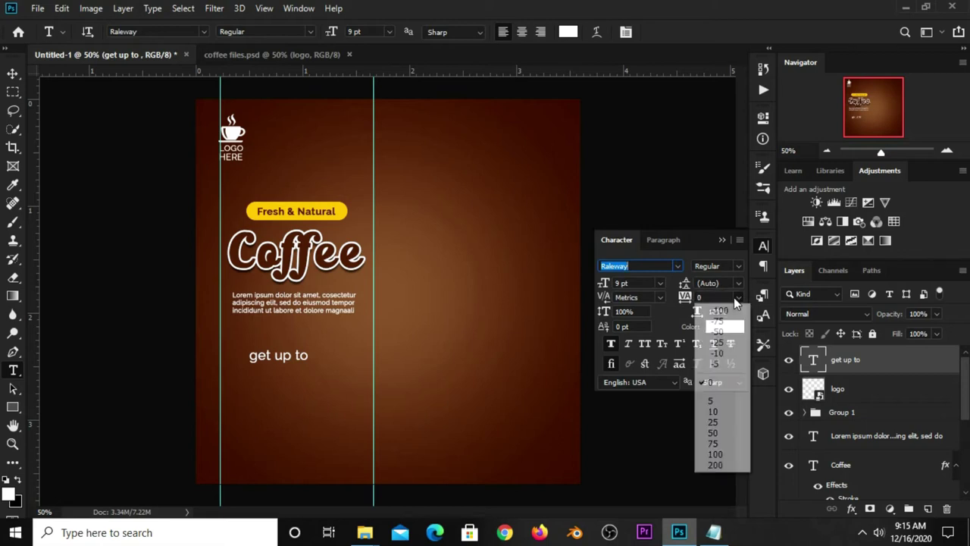
click(720, 433)
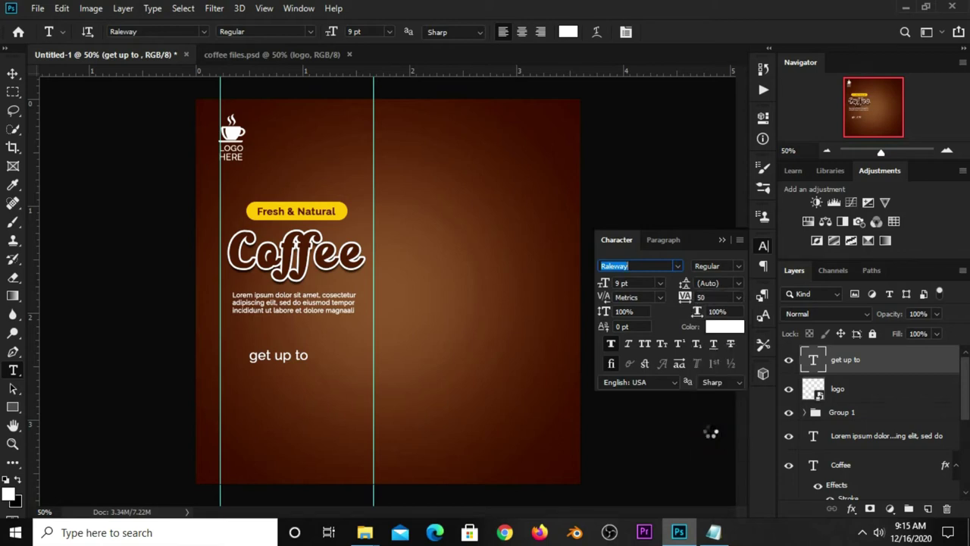
Step: Make the GET UP TO line all caps at 12 pt
click(645, 345)
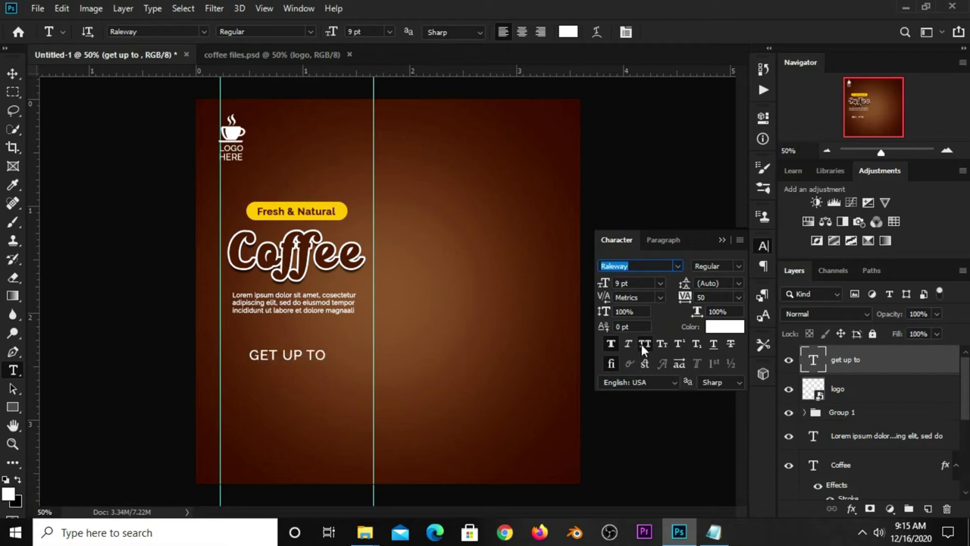
key(ctrl+z)
key(ctrl+z)
click(633, 283)
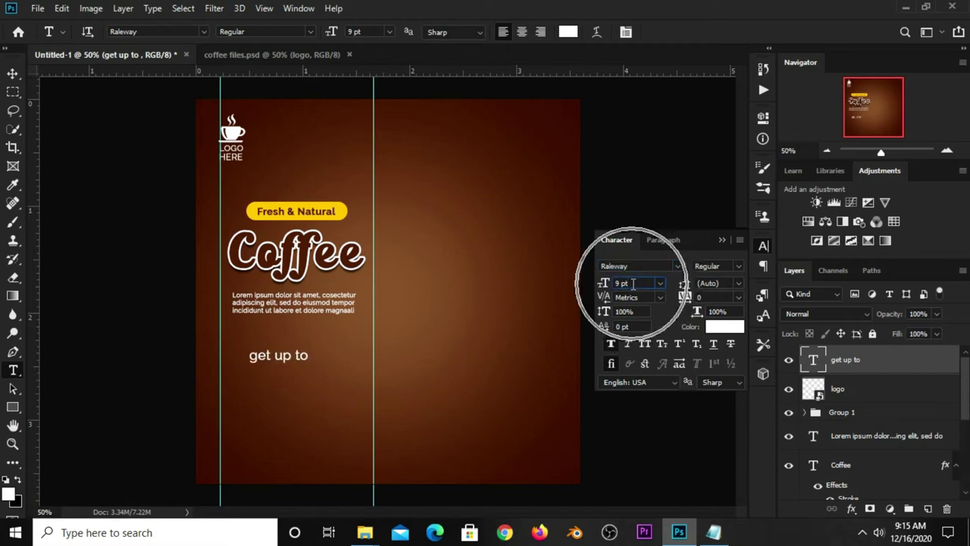
click(643, 344)
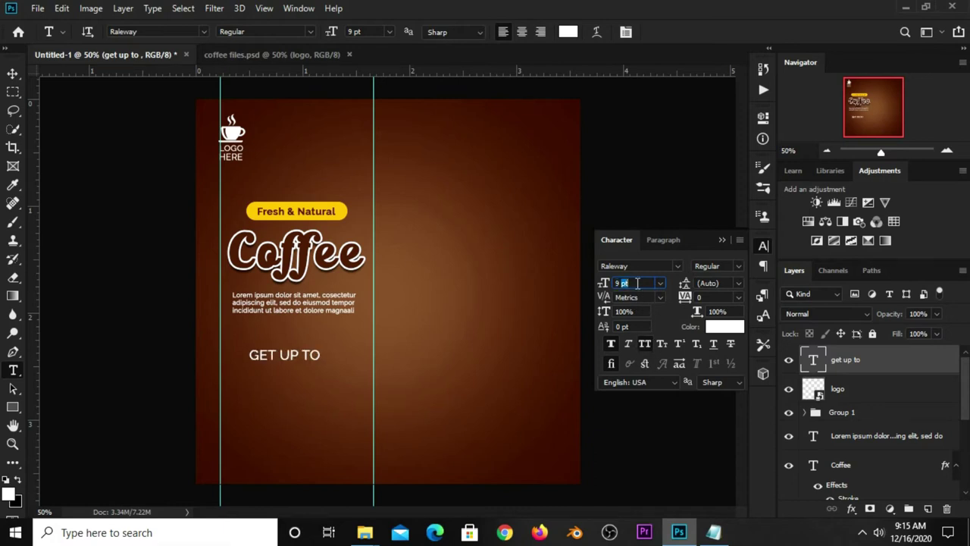
text(12)
key(Return)
click(719, 240)
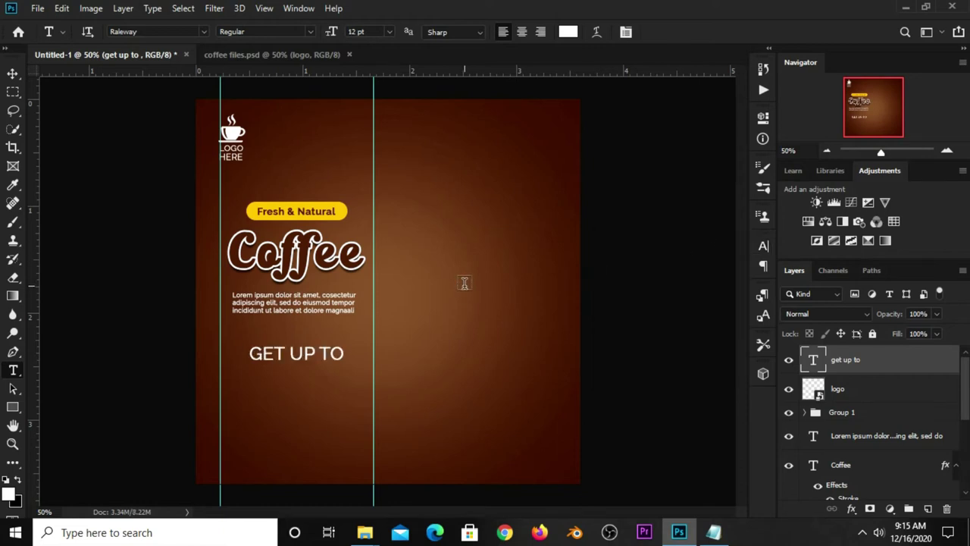
Step: Nudge GET UP TO up and left, then select the 60% OFF line in Notepad
key(v)
drag(343, 351, 331, 347)
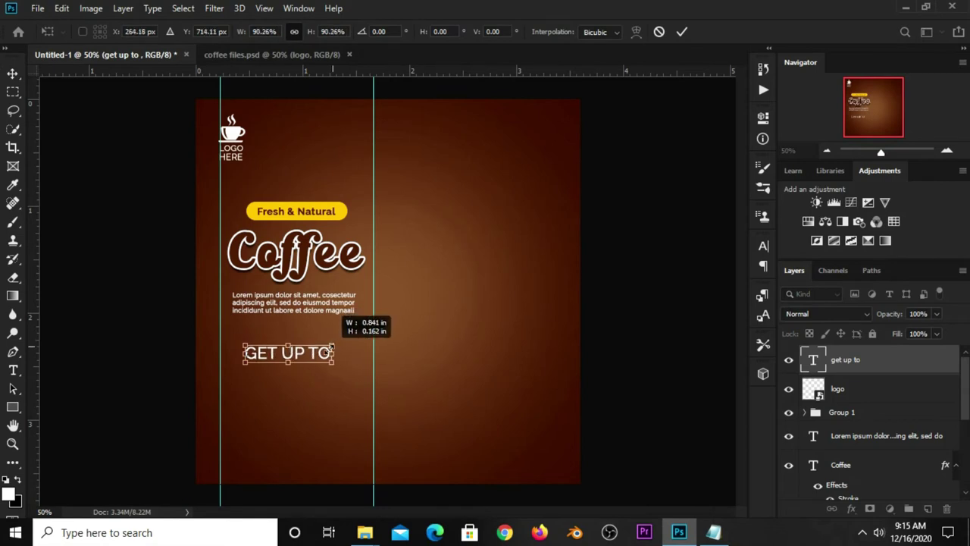
key(Return)
drag(283, 361, 303, 349)
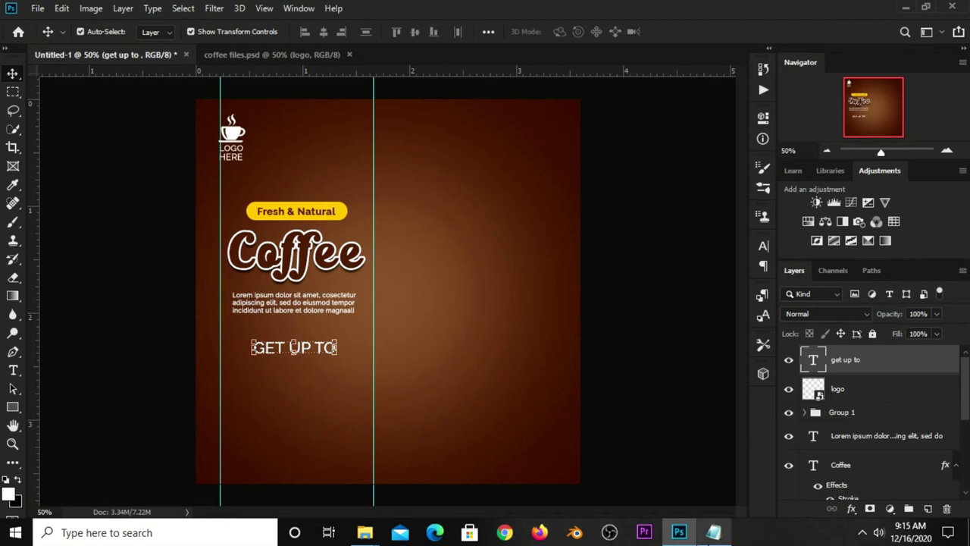
click(713, 532)
drag(552, 401, 495, 405)
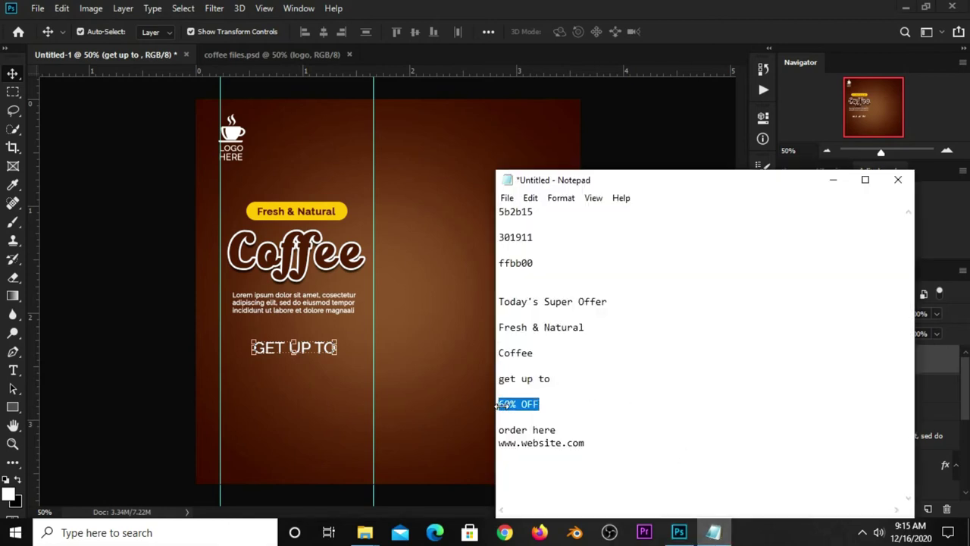
Step: Copy '60% OFF' from Notepad and paste it as a new text line below GET UP TO
right_click(500, 407)
click(546, 236)
click(618, 88)
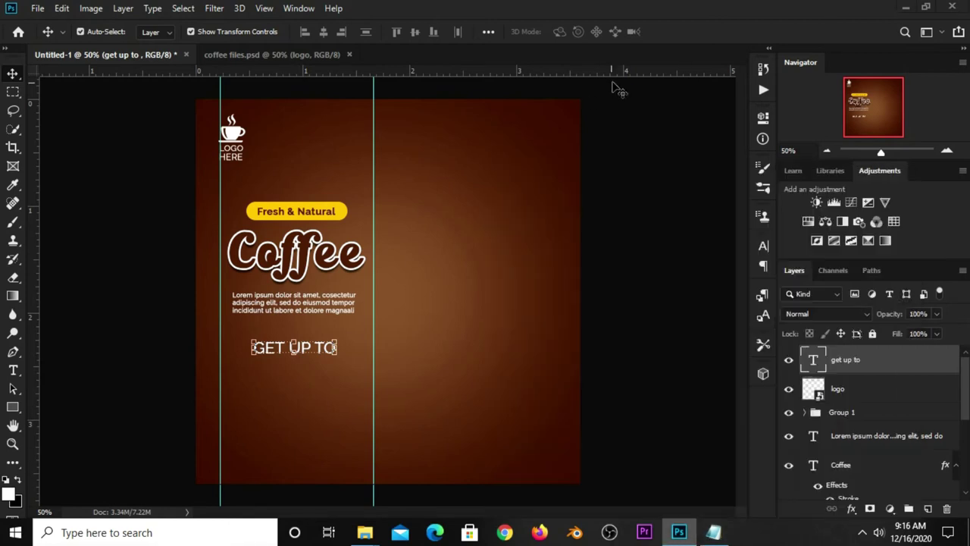
click(13, 370)
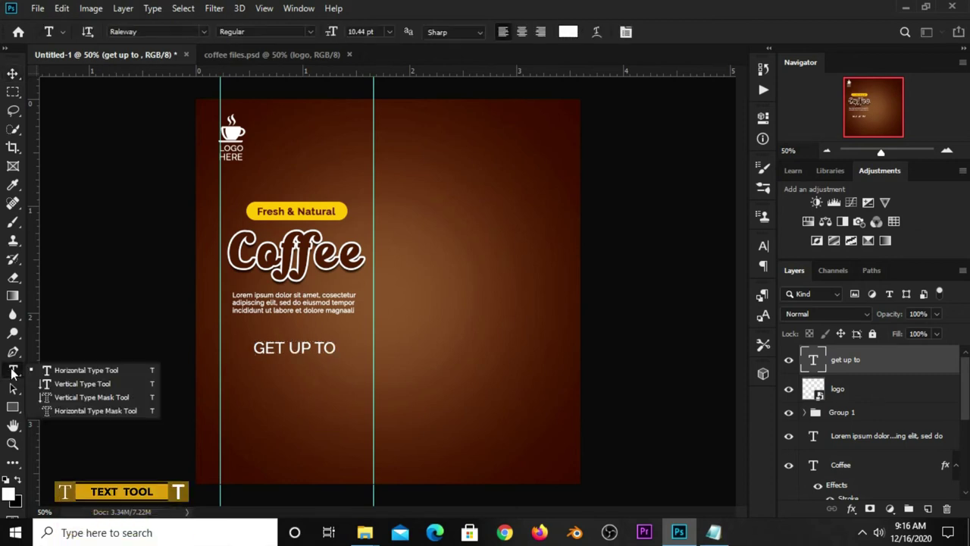
click(72, 373)
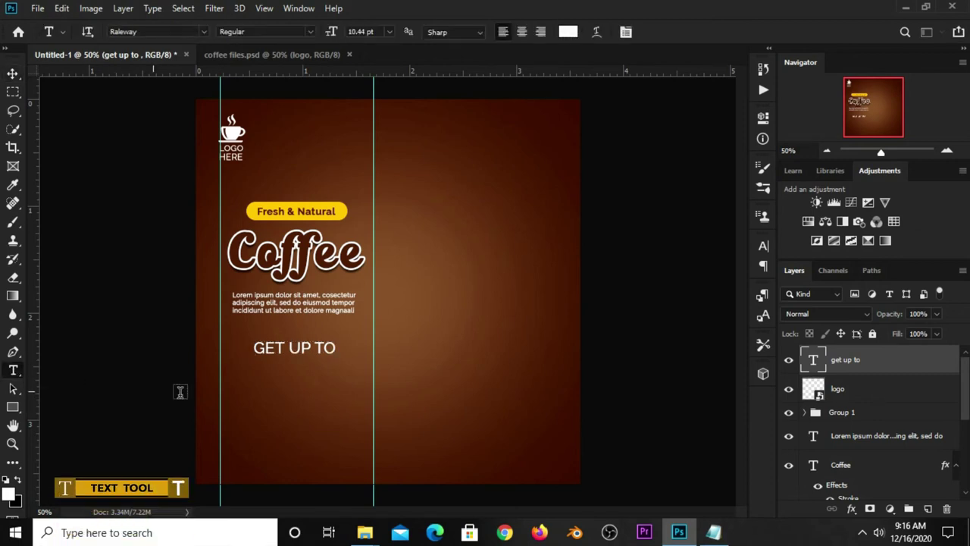
click(254, 379)
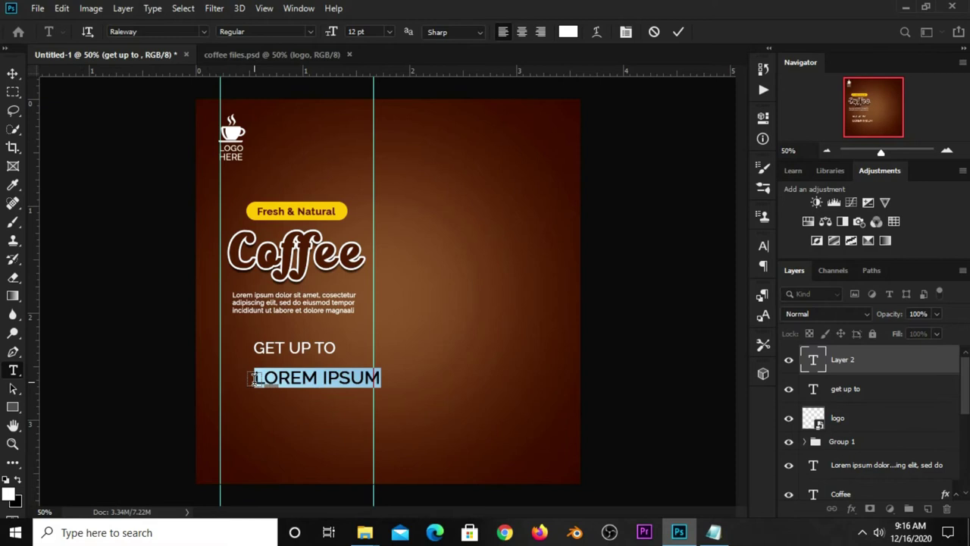
key(ctrl+v)
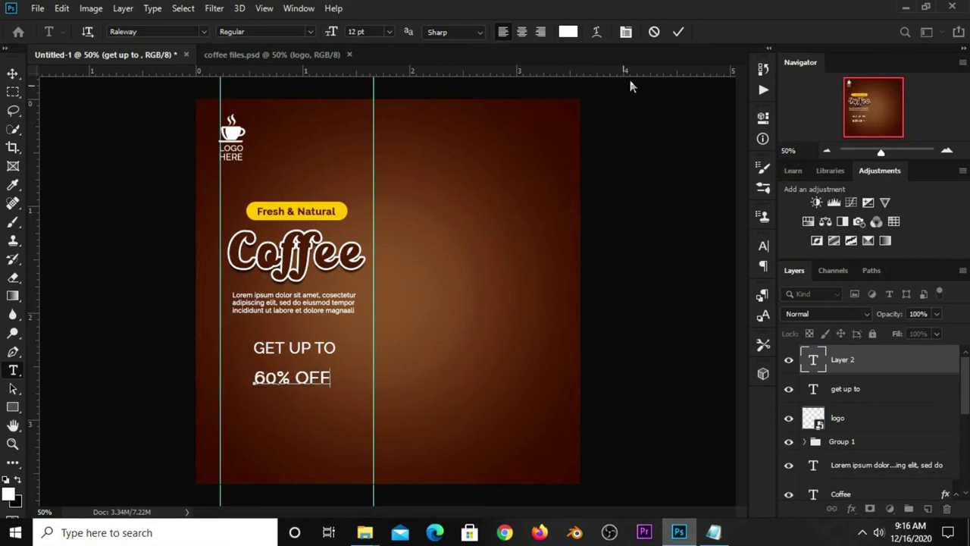
click(677, 31)
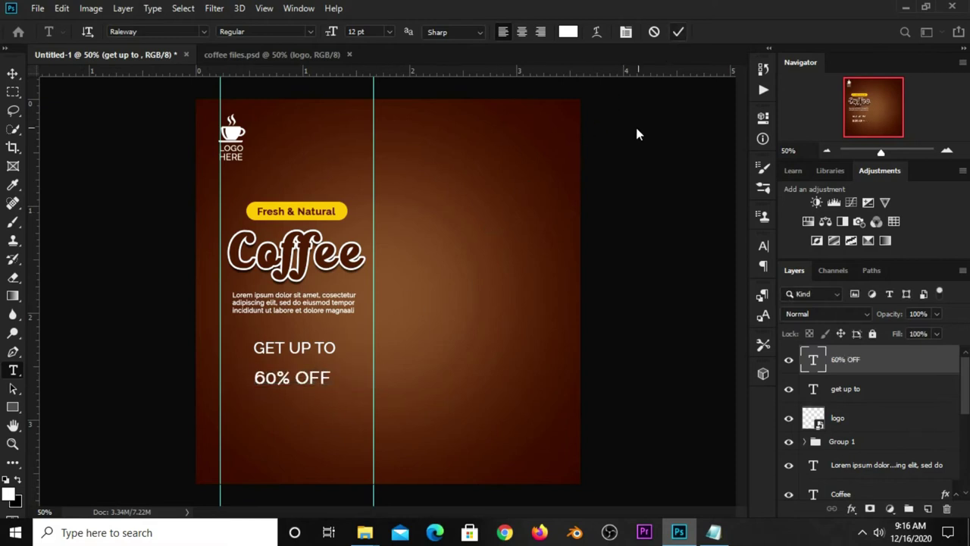
Step: Set 60% OFF to Adlinnaka Bold 16 pt in yellow #ffbb00 sampled from the badge
click(764, 245)
click(680, 267)
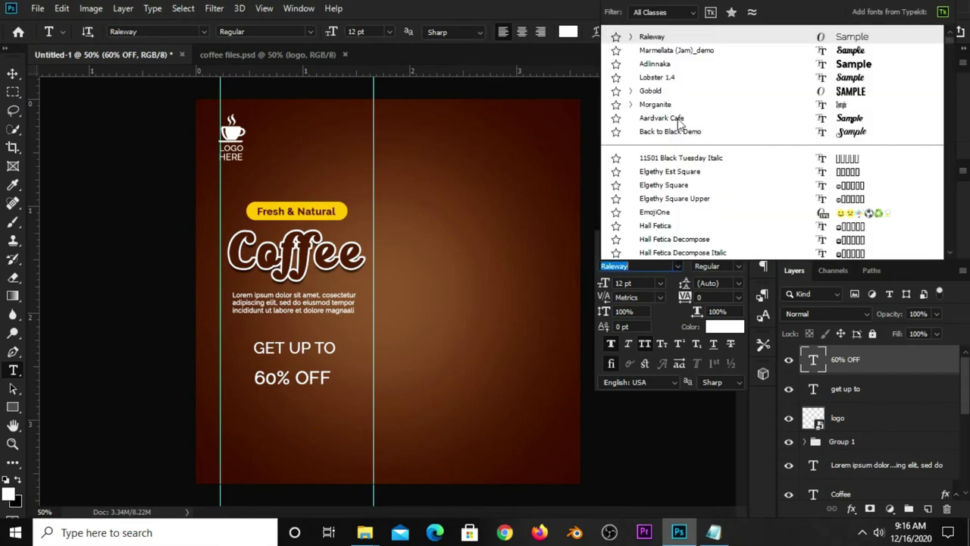
click(656, 64)
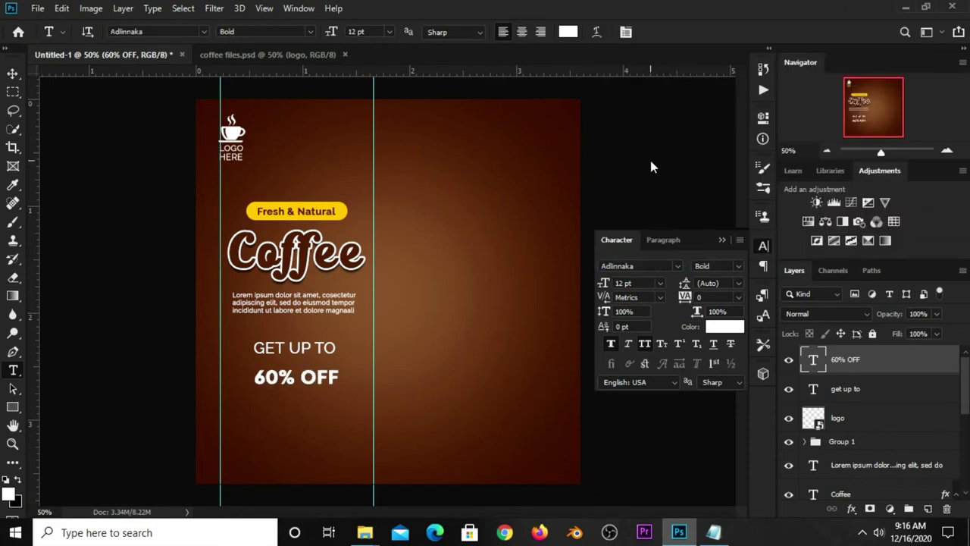
click(641, 285)
text(1)
key(Return)
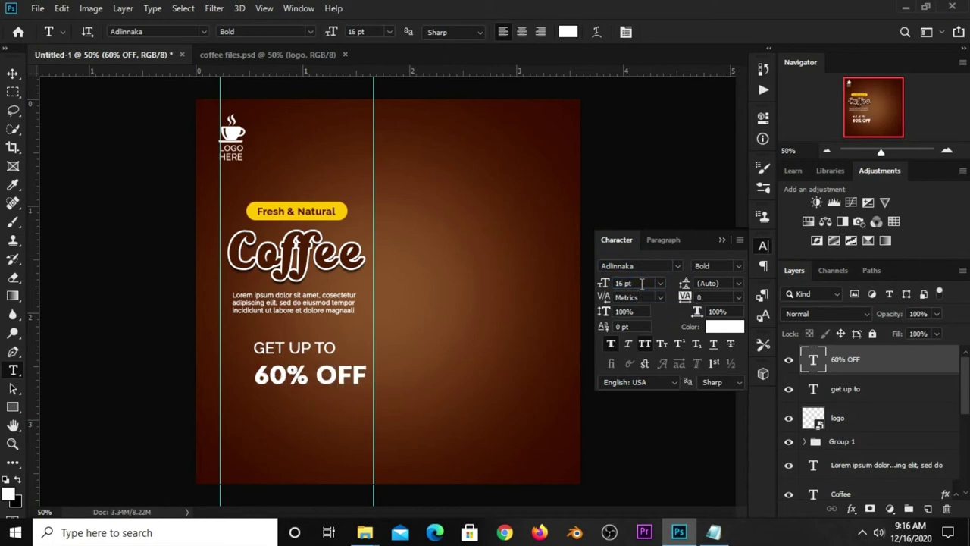
click(719, 327)
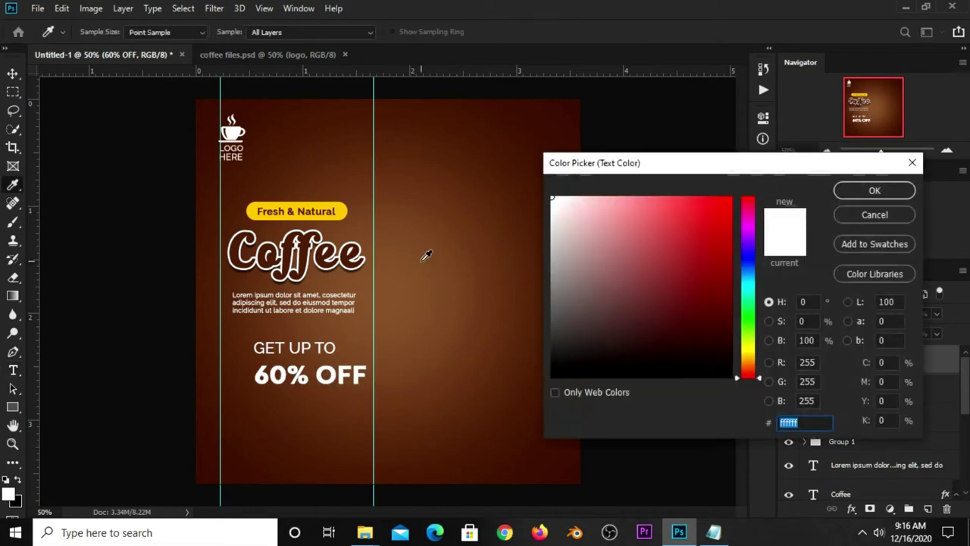
click(342, 209)
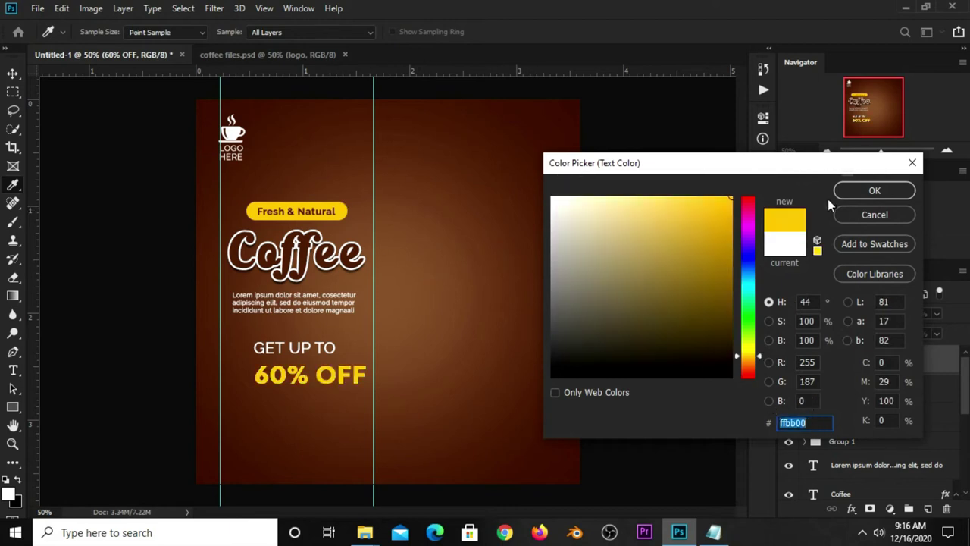
click(875, 191)
click(763, 245)
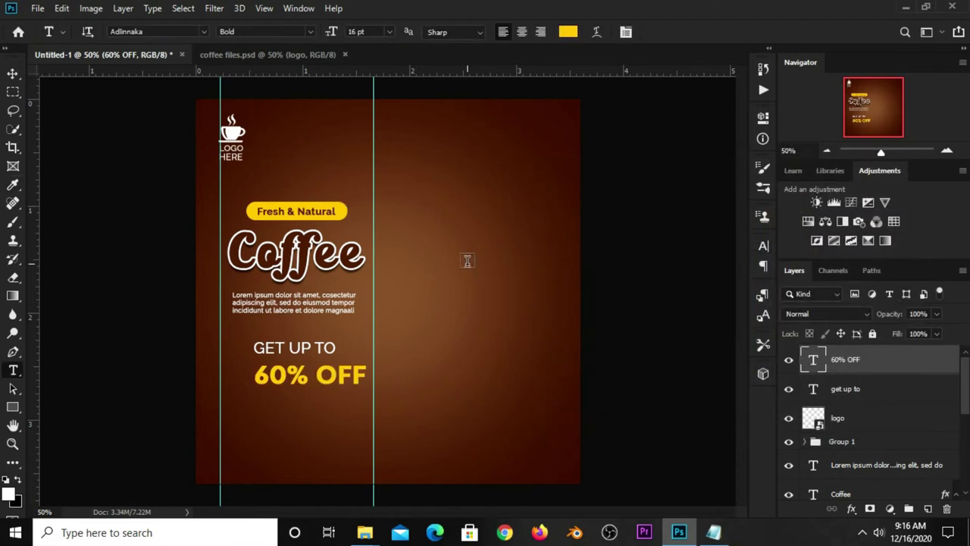
click(13, 74)
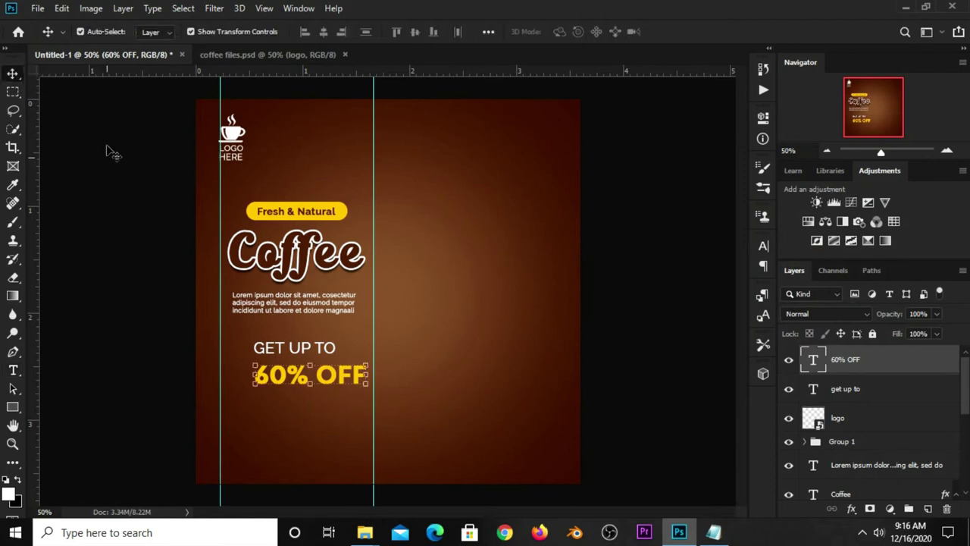
Step: Enlarge the 60% OFF text from its corner and fine-tune its size
drag(252, 365, 237, 359)
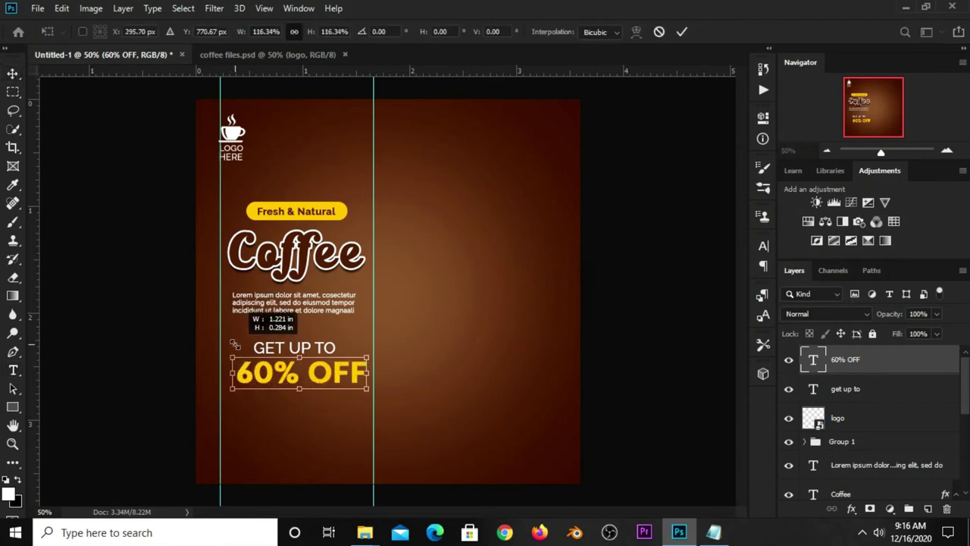
key(Return)
drag(368, 364, 347, 356)
drag(291, 379, 295, 378)
key(Return)
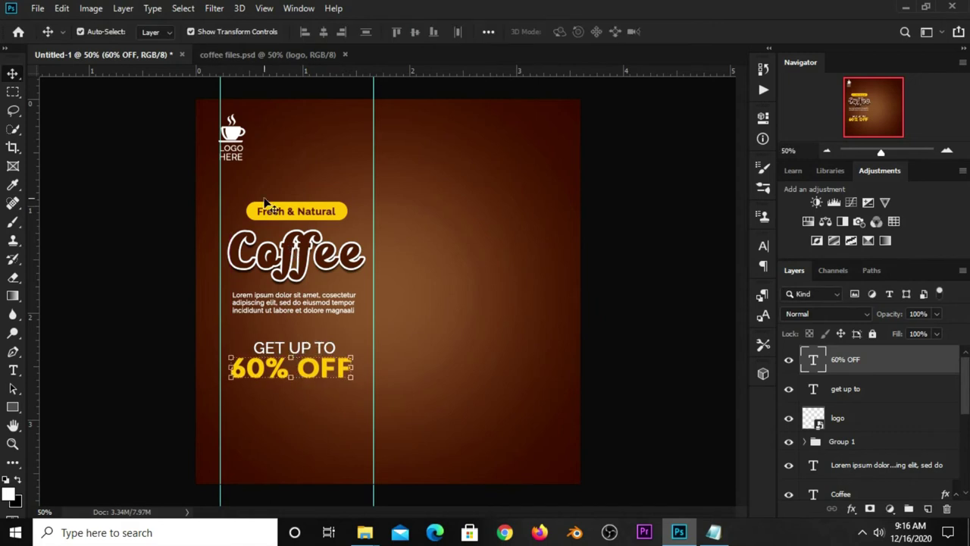
Step: Draw a Rectangular Marquee over the column between the two guides
click(183, 8)
click(112, 127)
click(12, 91)
click(61, 91)
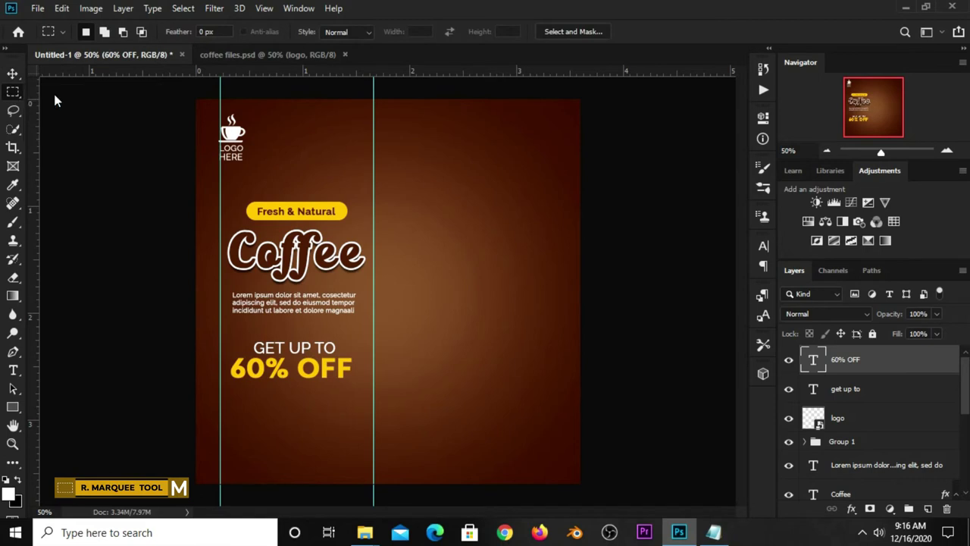
drag(219, 202, 373, 247)
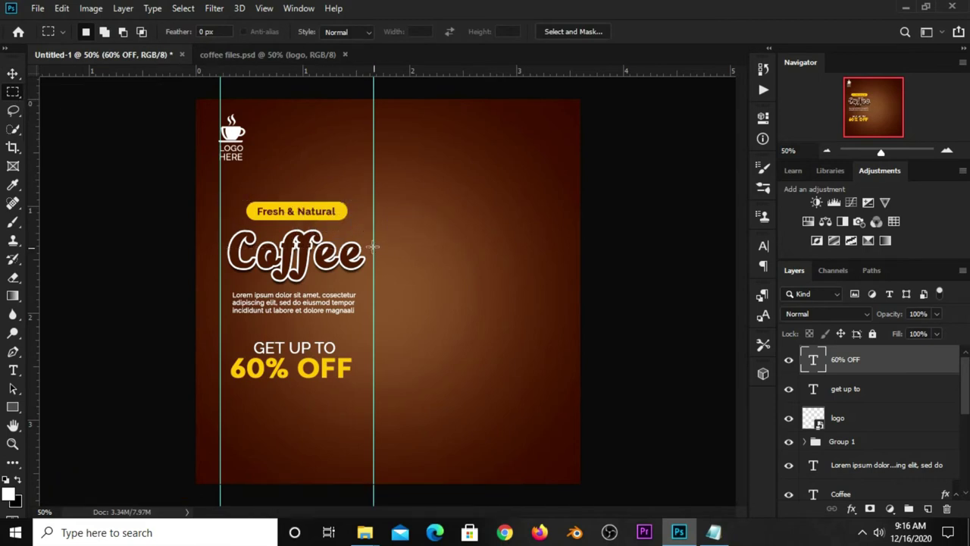
Step: Align GET UP TO and 60% OFF horizontal centers within the selection, then deselect
click(13, 74)
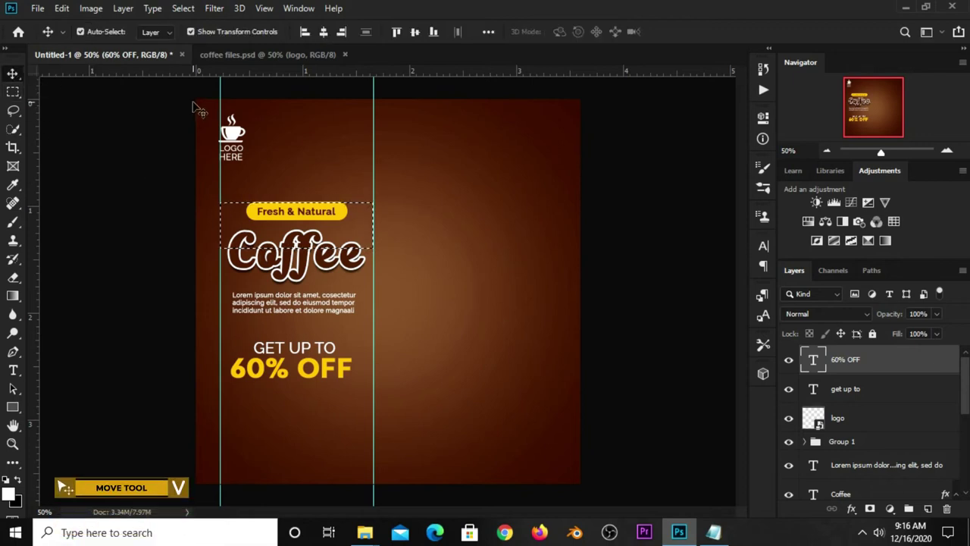
shift+click(856, 391)
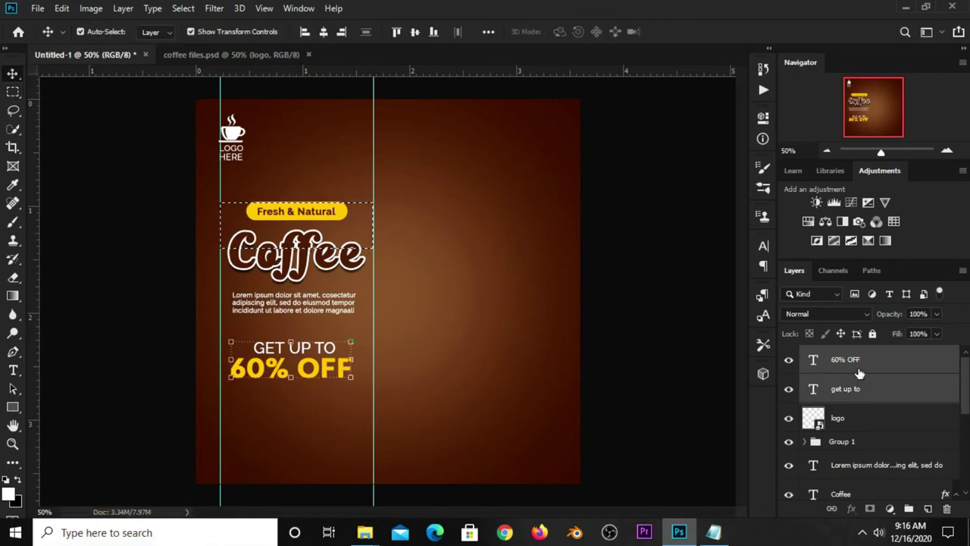
click(323, 32)
key(ctrl+d)
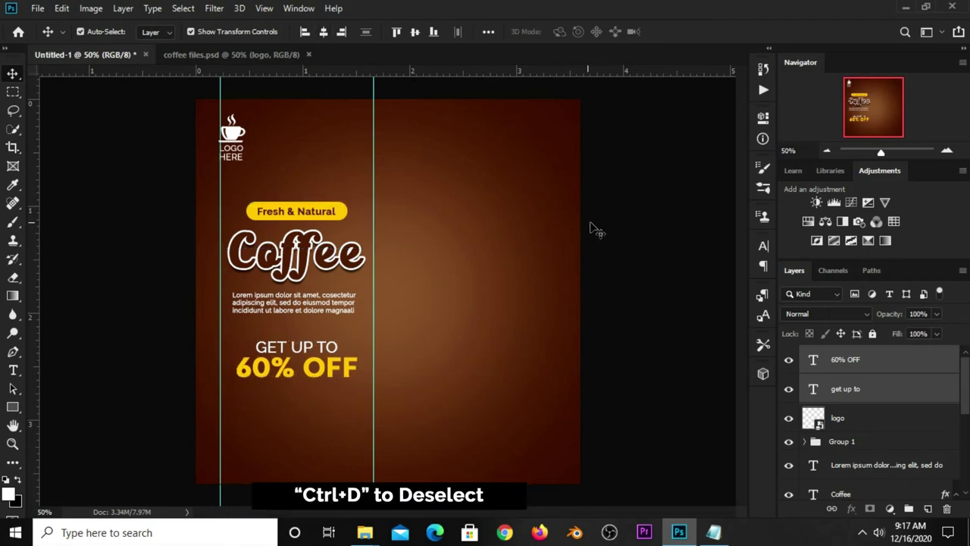
click(591, 227)
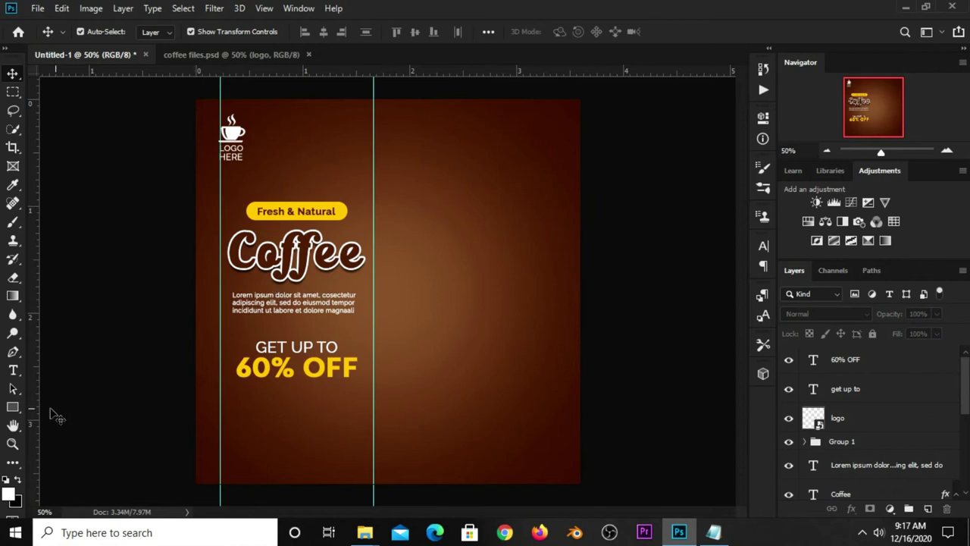
Step: Draw a rectangle at the lower left filled with #ffbb00 sampled from the badge
drag(12, 407, 51, 406)
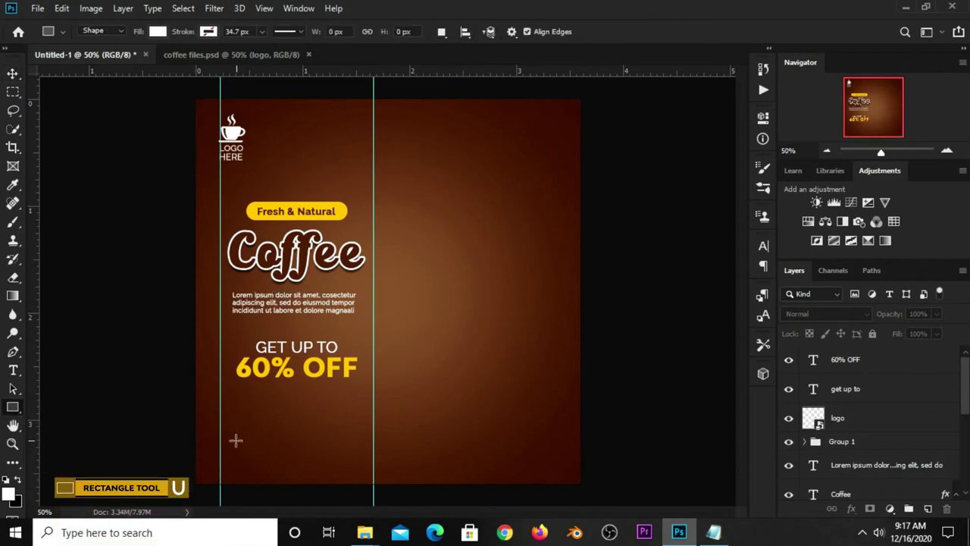
drag(220, 435, 300, 450)
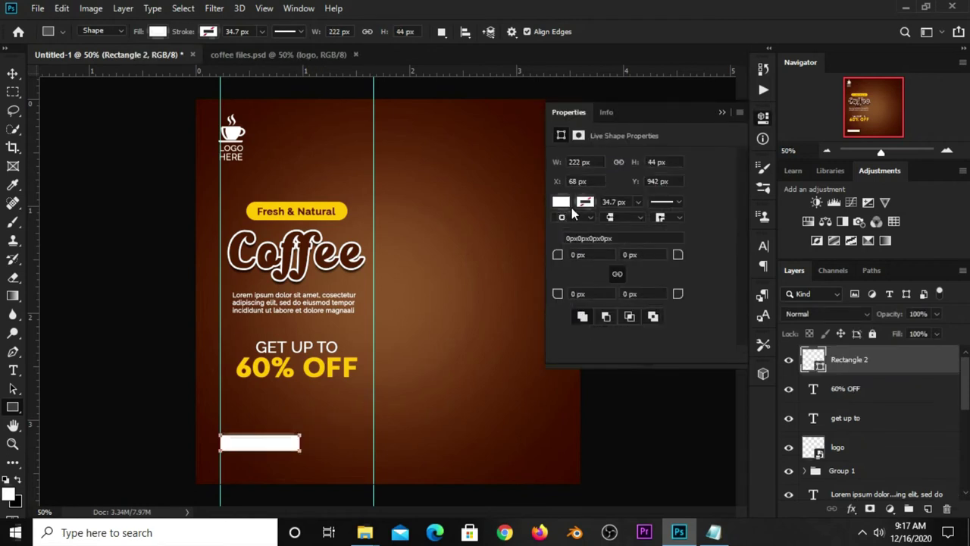
click(573, 207)
click(699, 229)
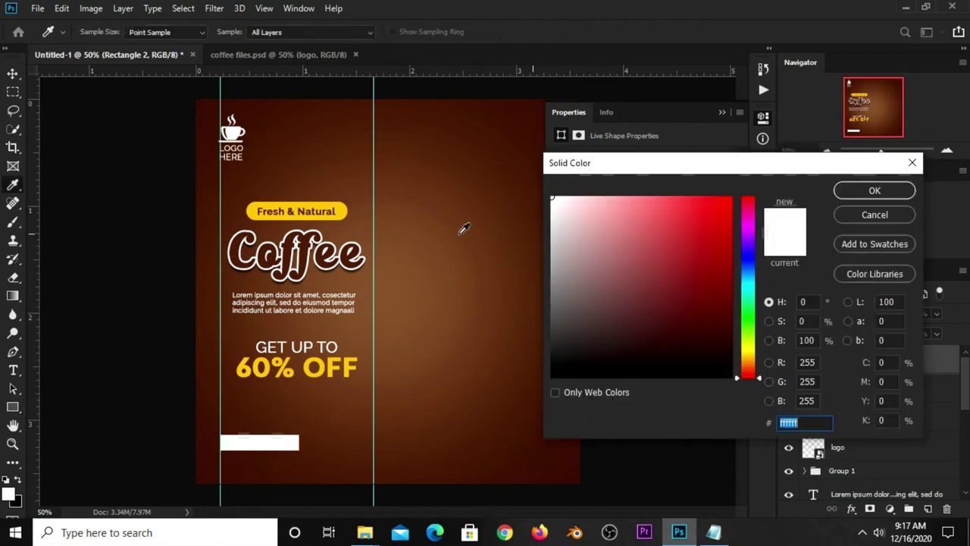
click(341, 209)
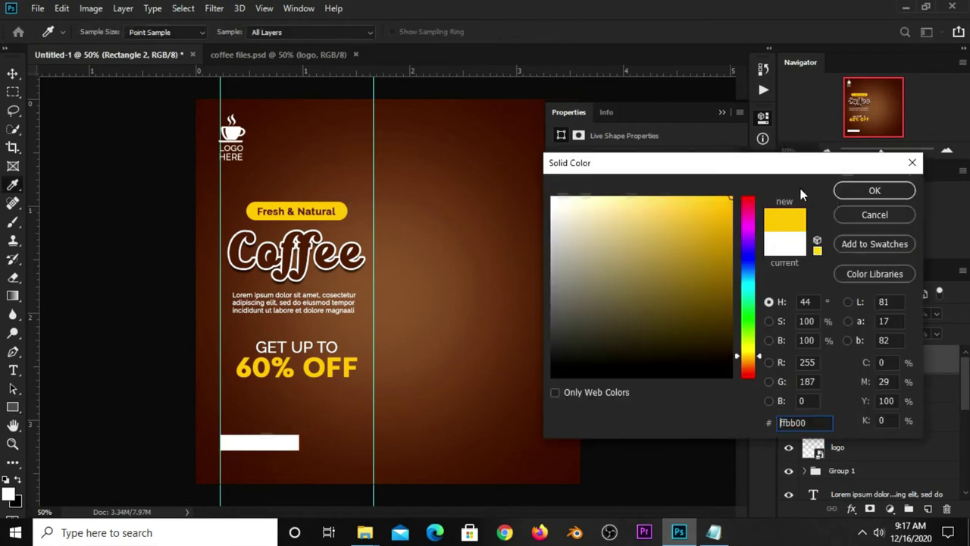
key(Return)
click(704, 166)
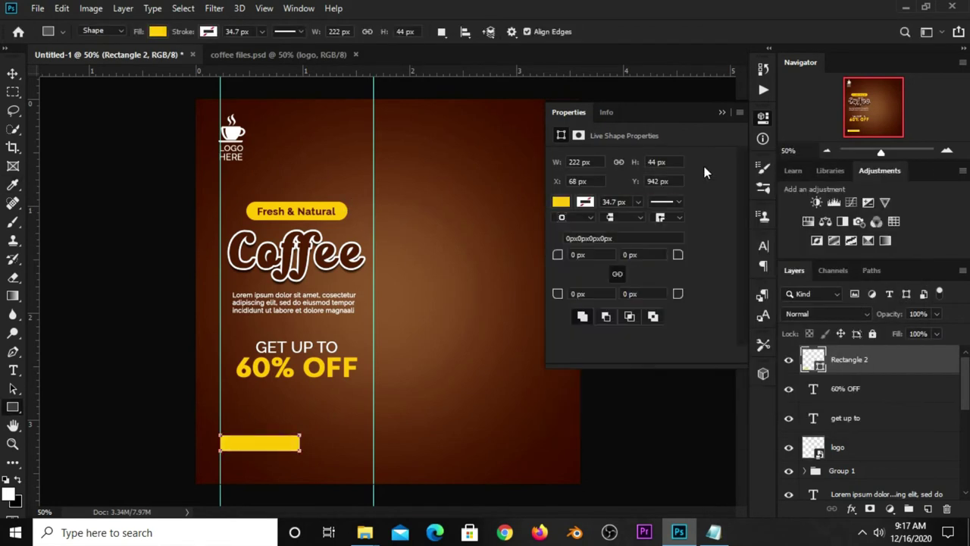
Step: Round the bar's corners to 22 px and make it slightly taller
drag(687, 251, 701, 258)
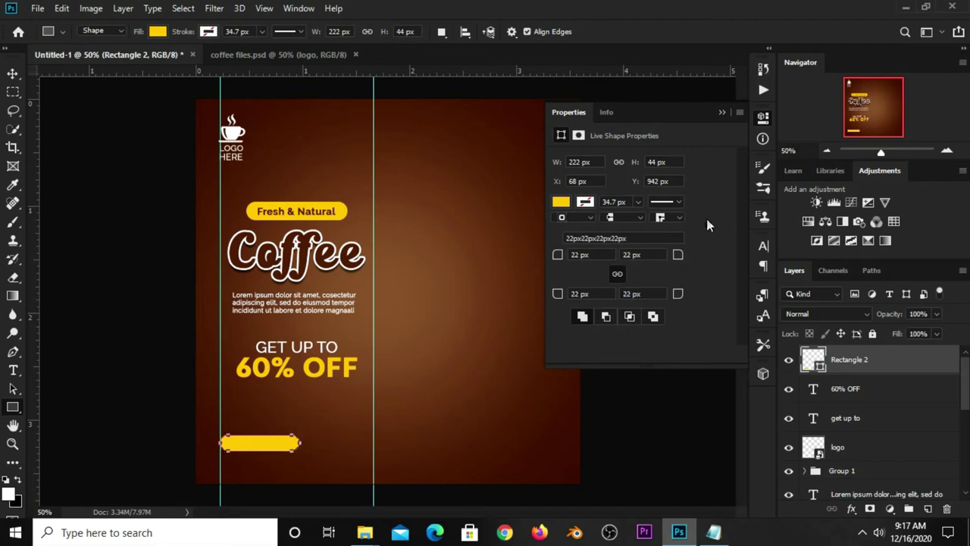
click(724, 112)
key(v)
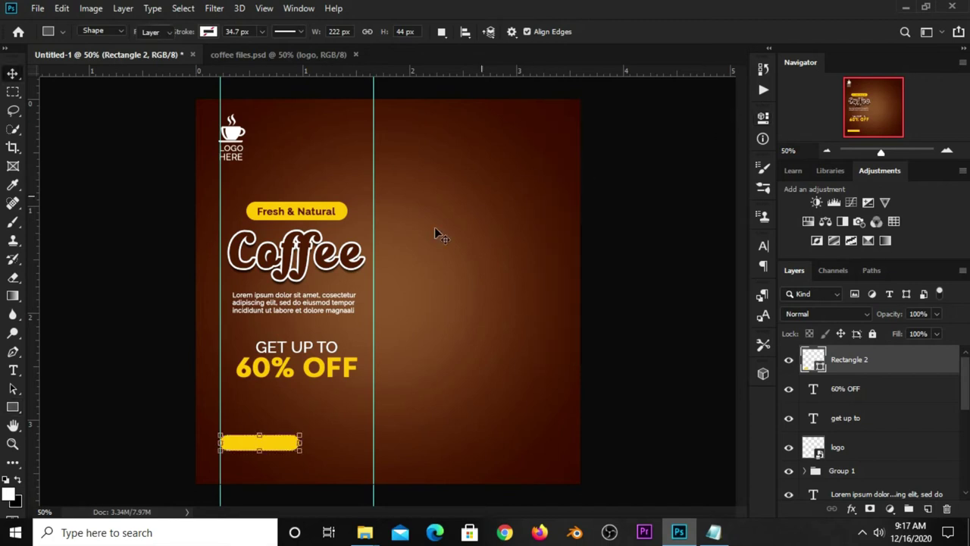
drag(259, 434, 304, 442)
key(Return)
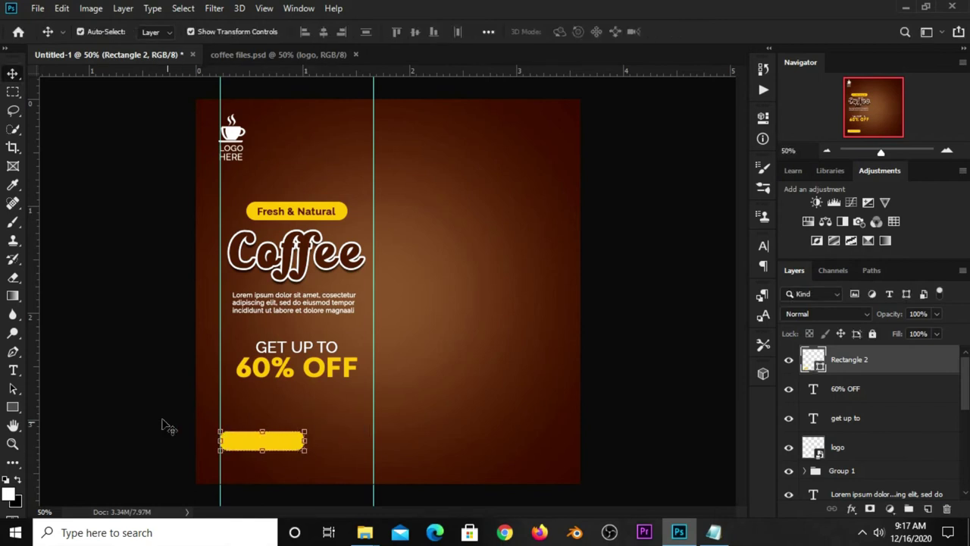
Step: Recheck the yellow bar's corner radius in Properties, then deselect the layers
click(174, 431)
click(240, 447)
click(763, 118)
click(637, 254)
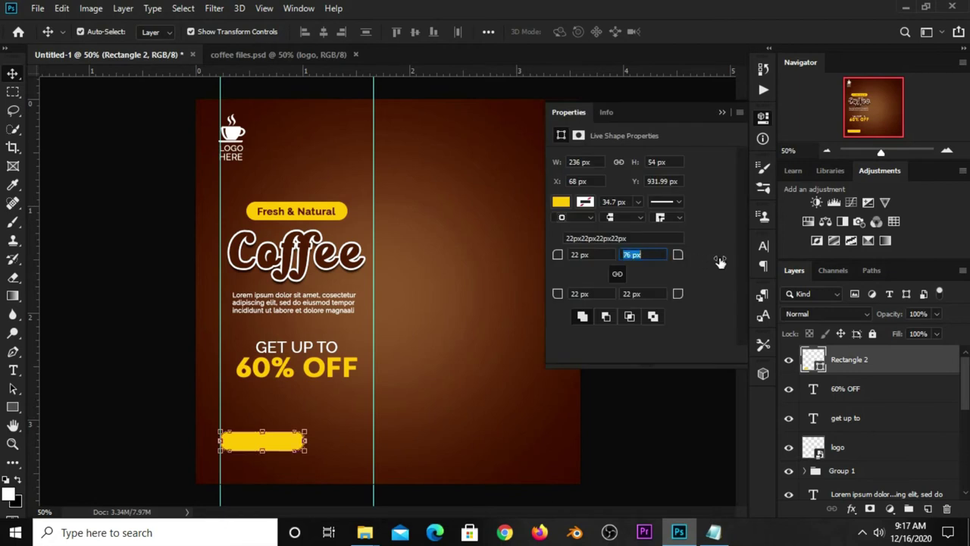
click(721, 114)
click(691, 171)
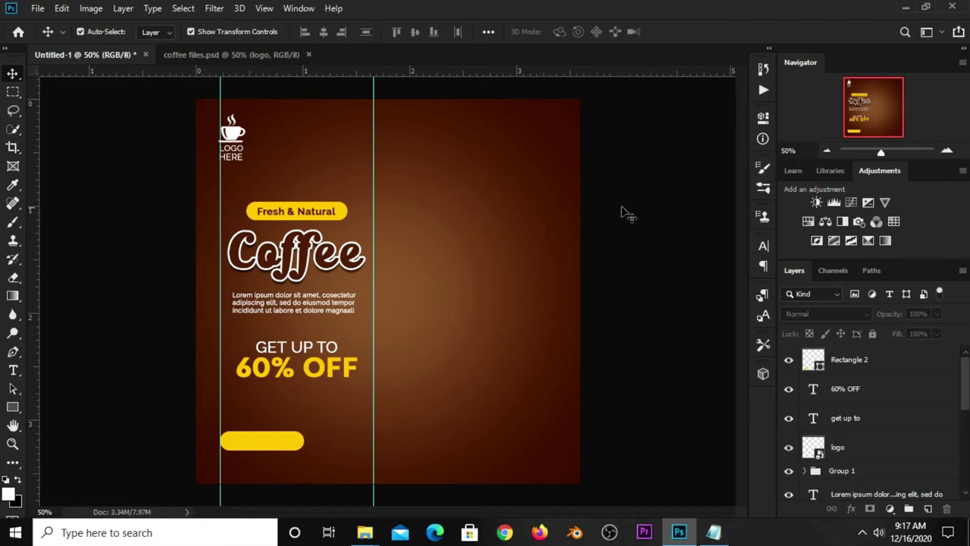
click(322, 216)
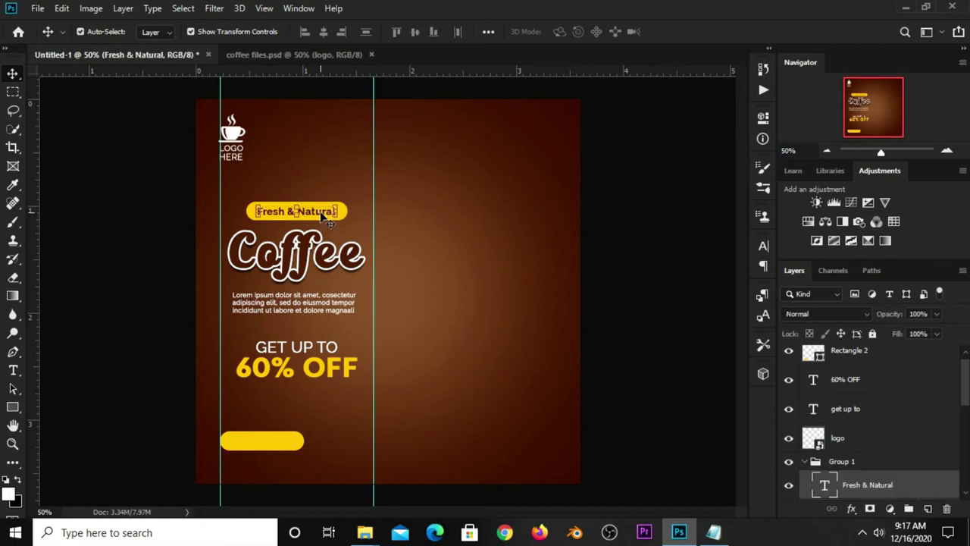
click(641, 260)
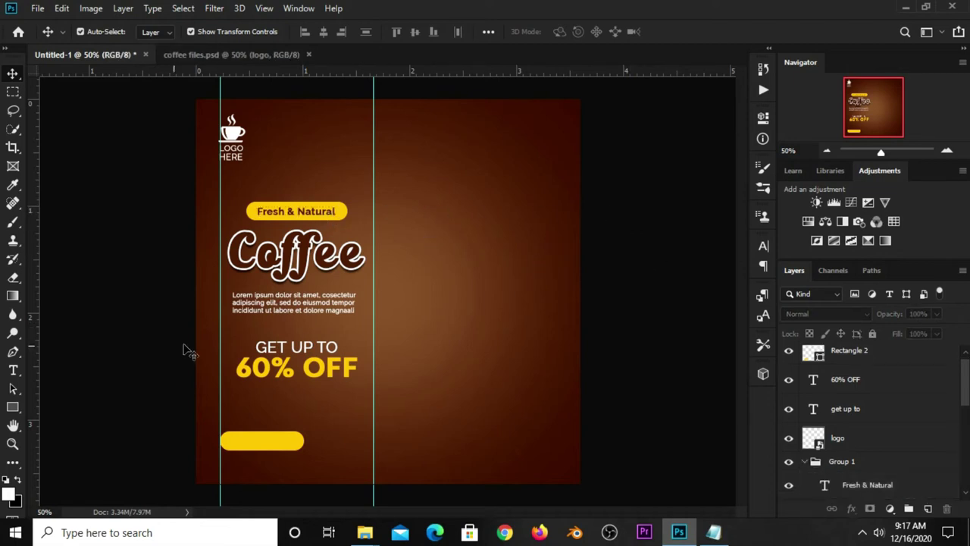
Step: Copy 'order here' from the Notepad notes
click(713, 532)
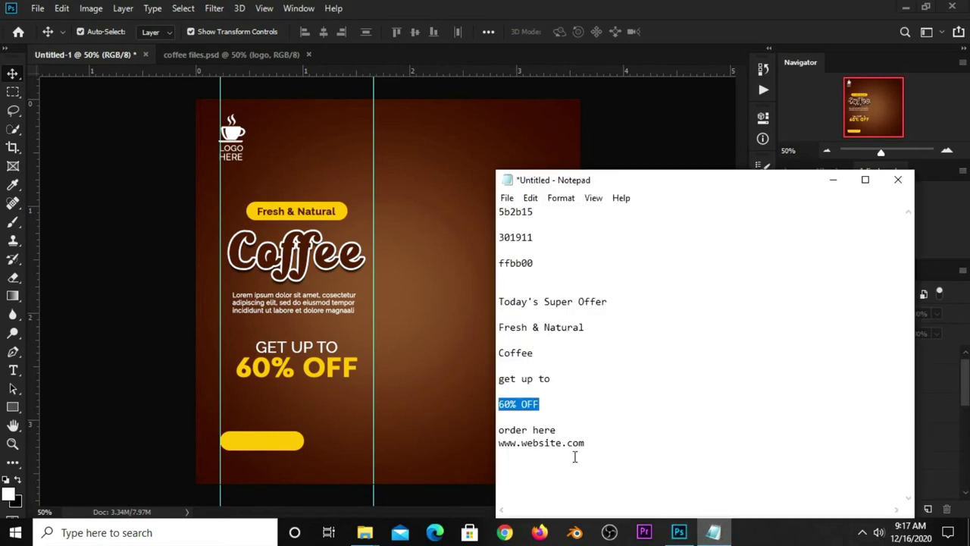
drag(564, 432, 493, 431)
right_click(505, 430)
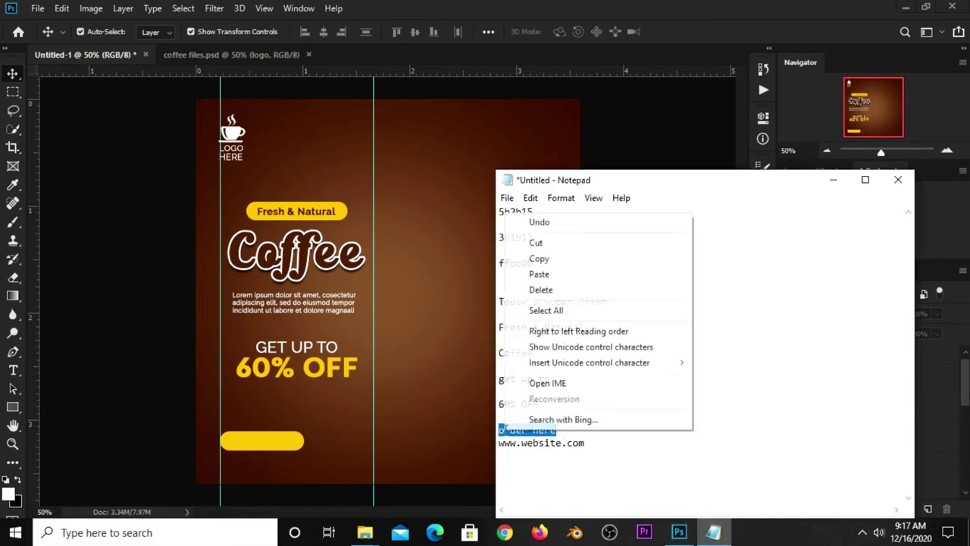
click(539, 258)
click(554, 139)
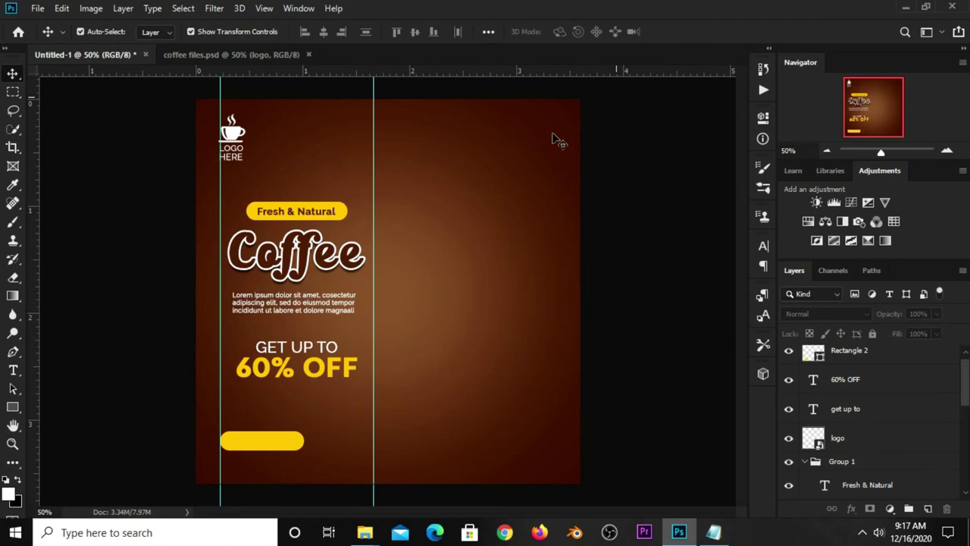
Step: Paste ORDER HERE as a new text layer coloured dark brown from the background
click(12, 372)
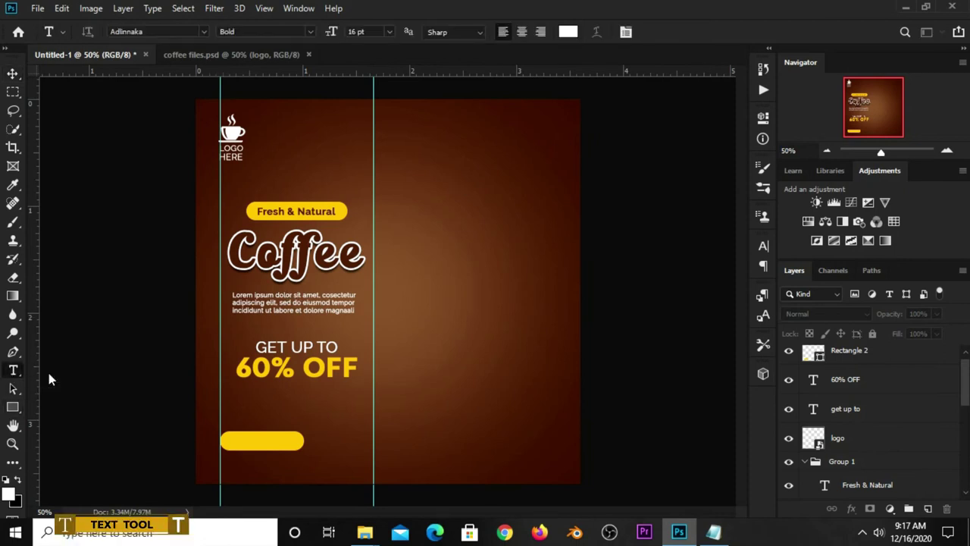
click(382, 381)
key(ctrl+v)
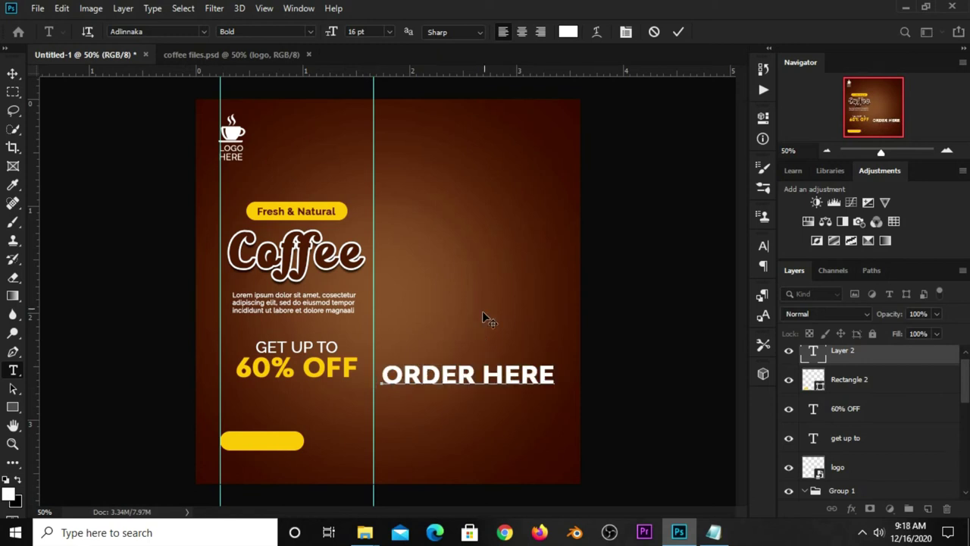
click(679, 31)
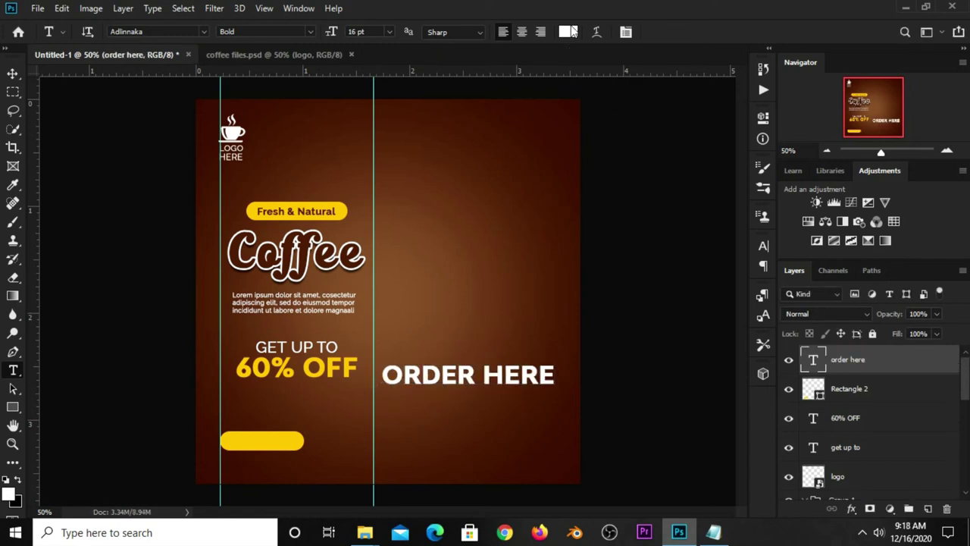
click(568, 32)
click(306, 111)
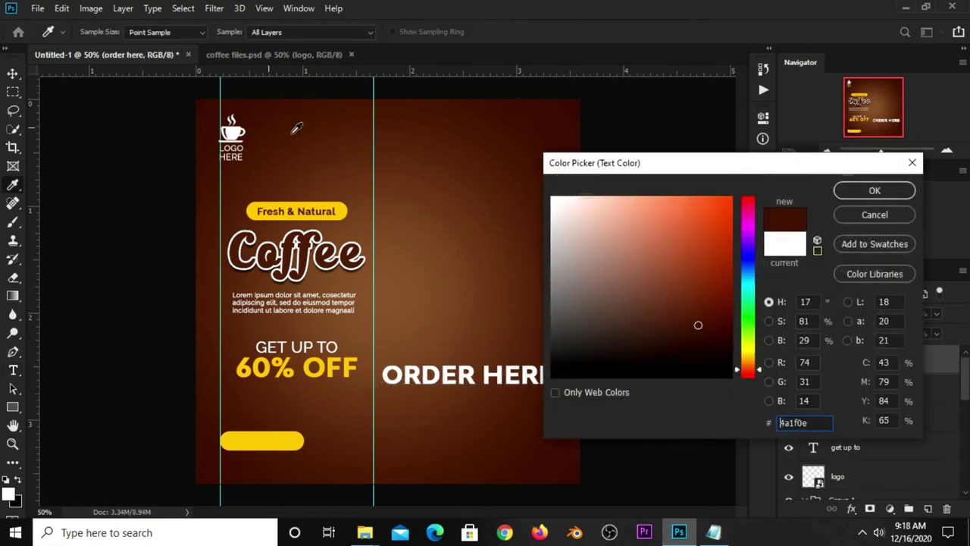
double_click(810, 421)
click(849, 192)
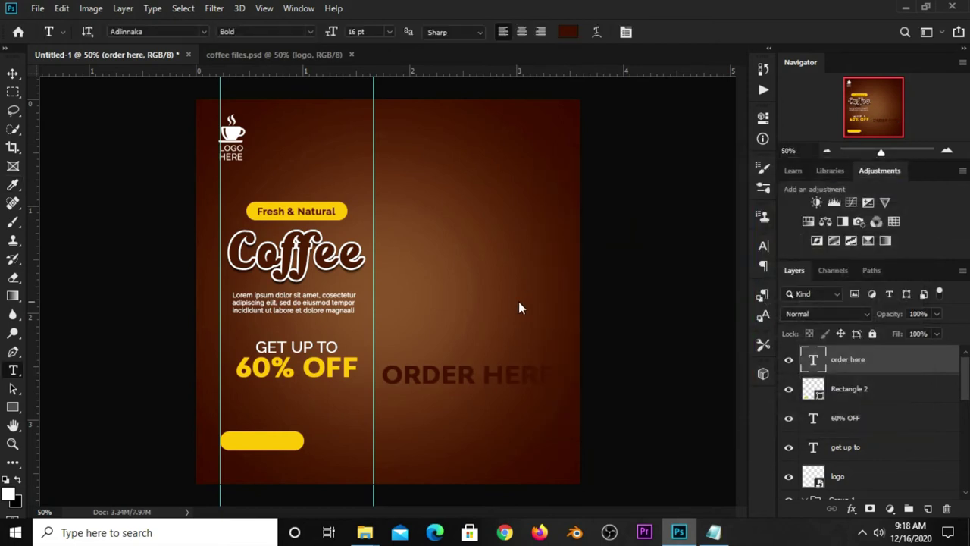
Step: Scale the ORDER HERE text down to 54% and move it onto the yellow bar
click(12, 73)
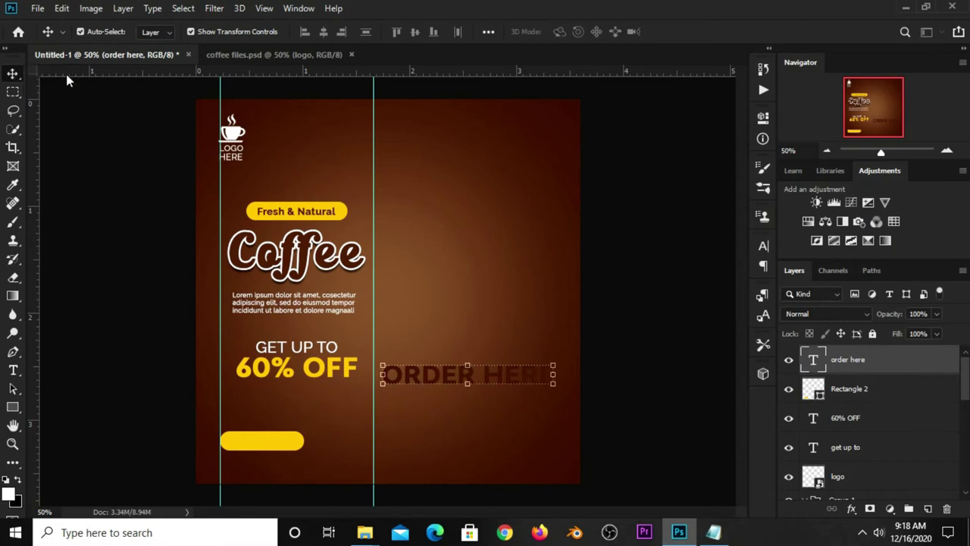
key(ctrl+t)
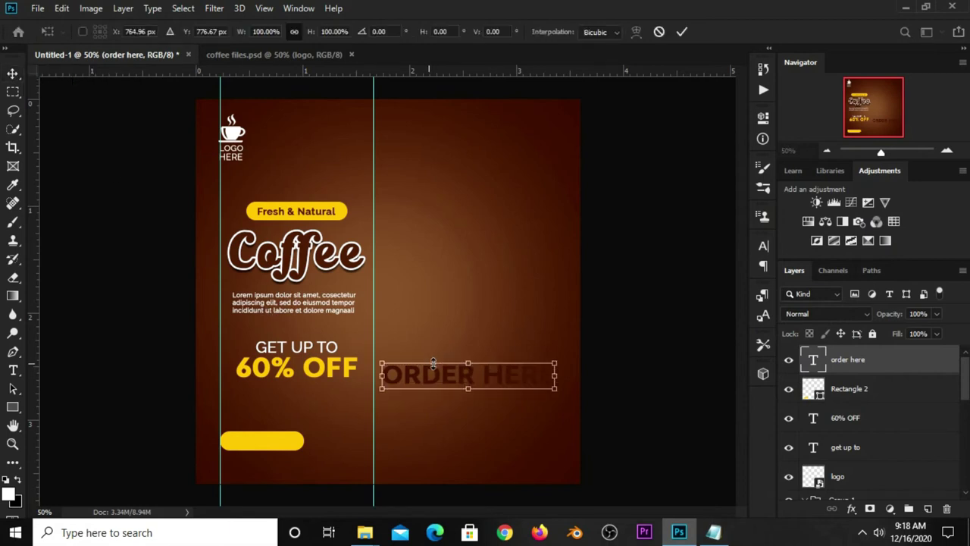
drag(549, 356, 472, 376)
mouse_move(410, 394)
mouse_down()
mouse_move(326, 441)
mouse_move(296, 439)
mouse_up()
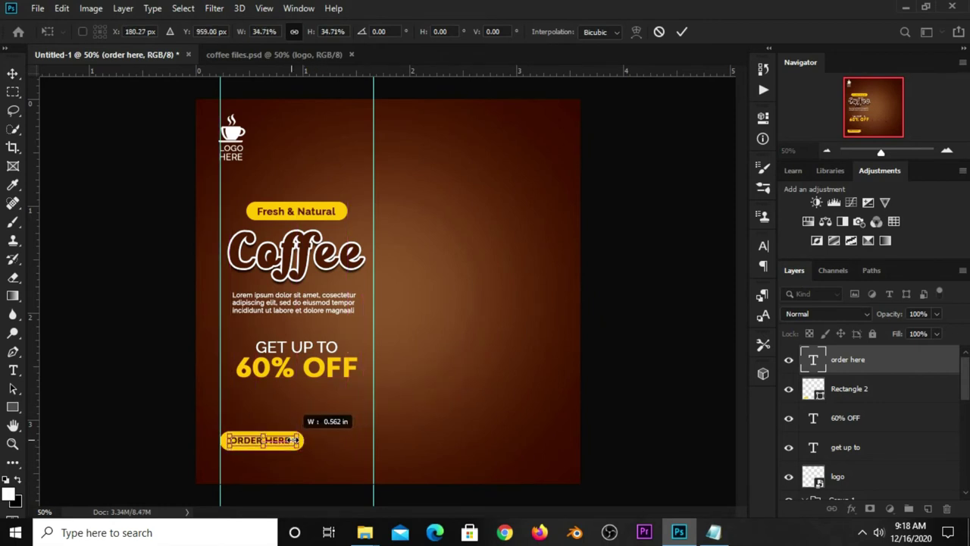
key(Return)
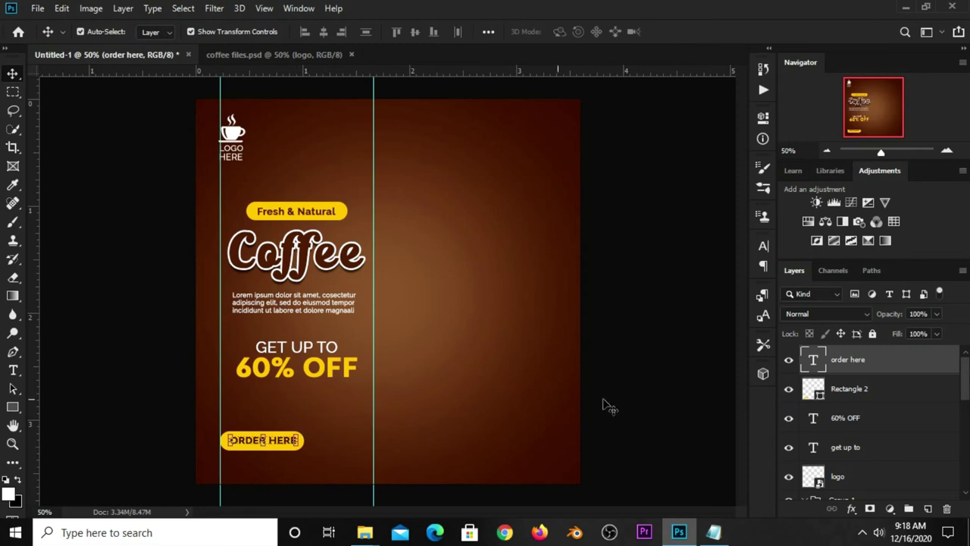
Step: Centre ORDER HERE vertically and horizontally on the yellow button
shift+click(828, 398)
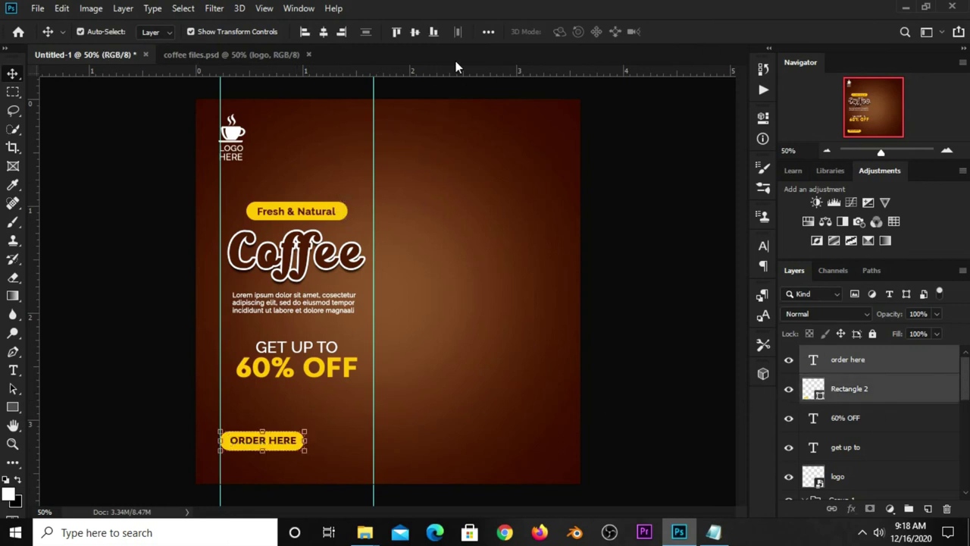
click(488, 33)
click(530, 72)
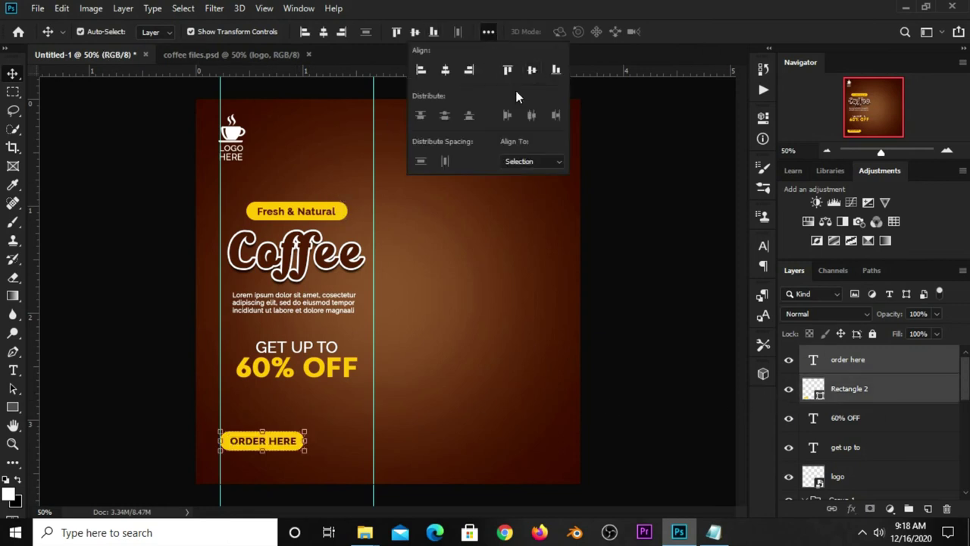
click(446, 71)
click(606, 182)
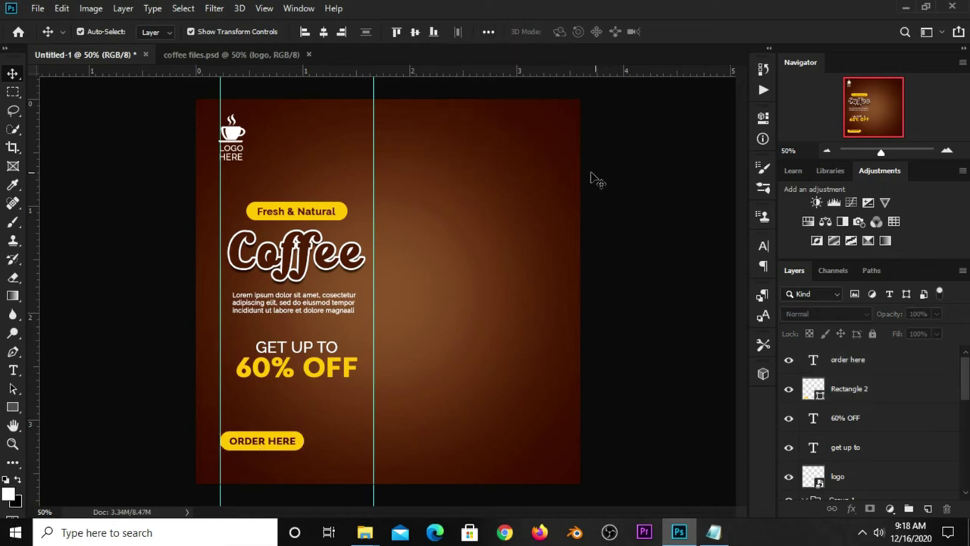
Step: Group the ORDER HERE text and Rectangle 2 as Group 2 and nudge it up
click(870, 389)
shift+click(868, 361)
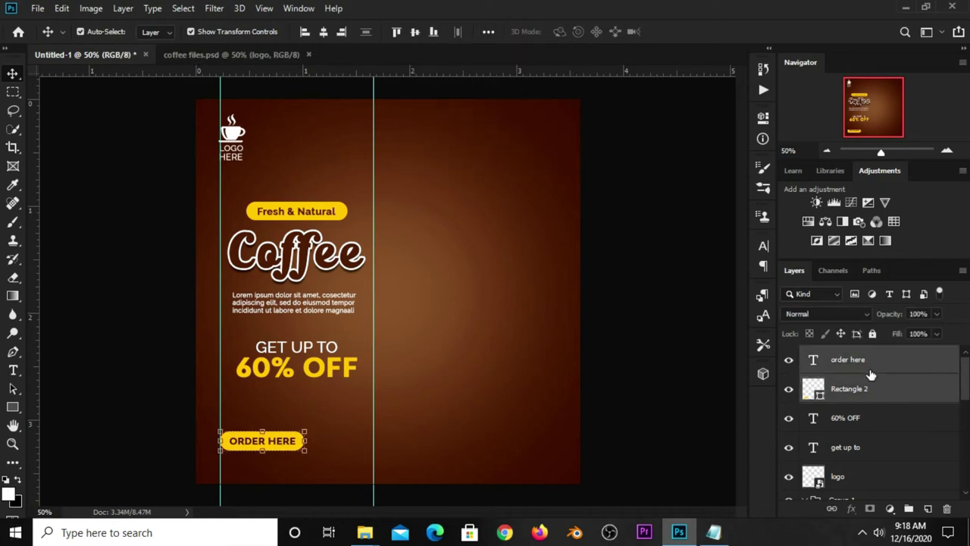
key(ctrl+g)
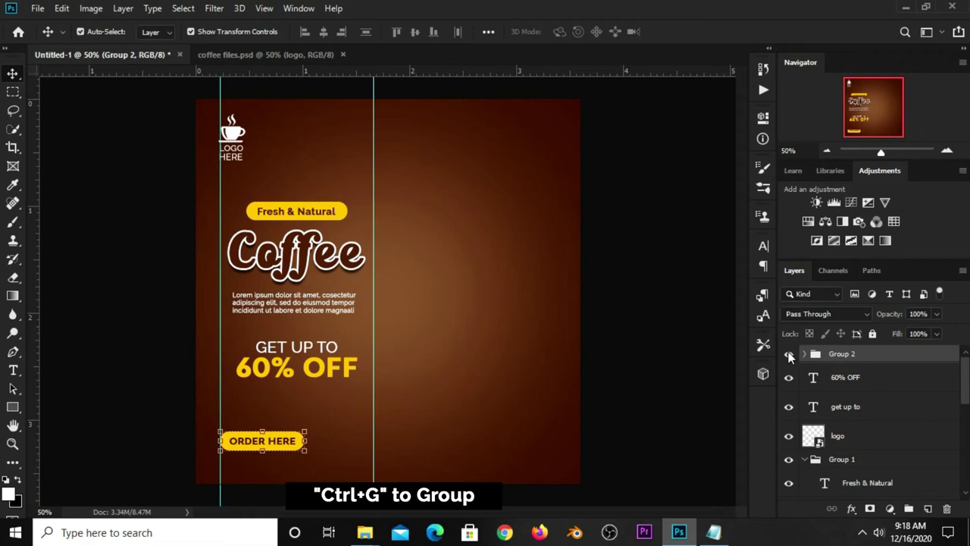
click(789, 354)
click(788, 354)
key(Up)
key(Up)
key(Up)
key(Up)
key(Up)
key(Up)
key(Up)
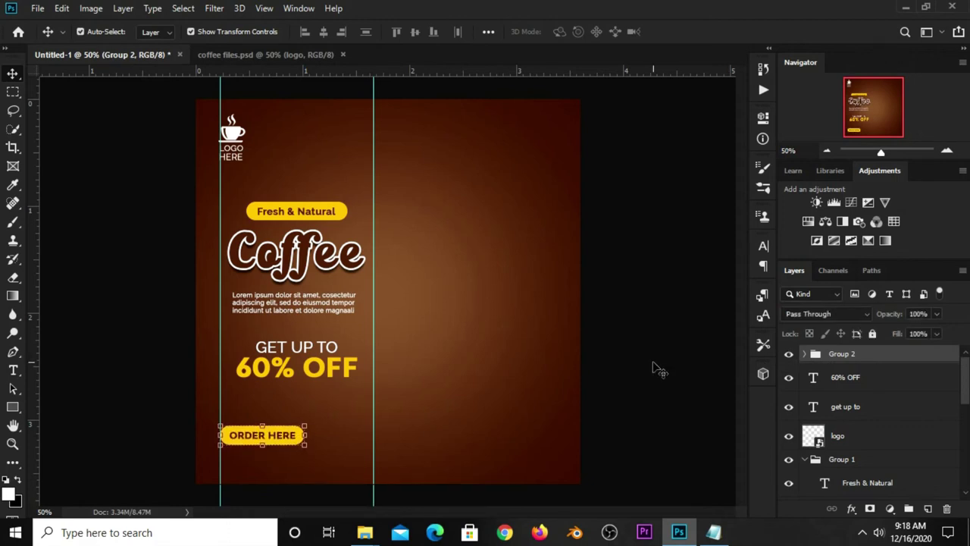
click(655, 370)
click(713, 532)
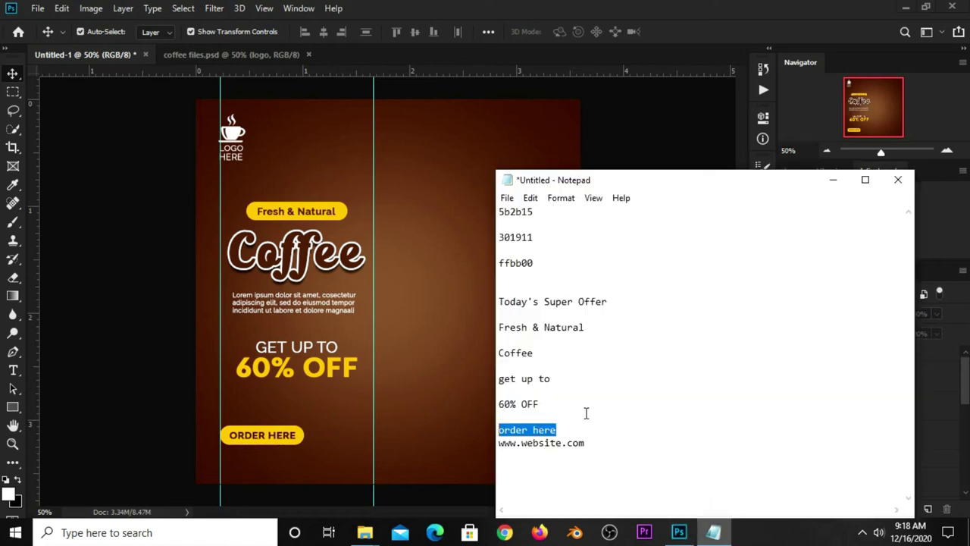
drag(586, 443, 511, 442)
right_click(501, 446)
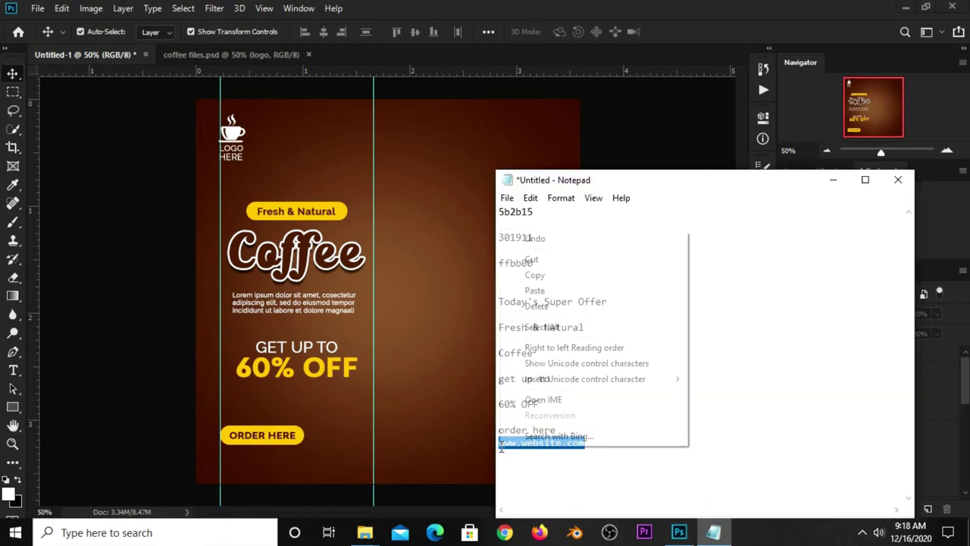
click(535, 276)
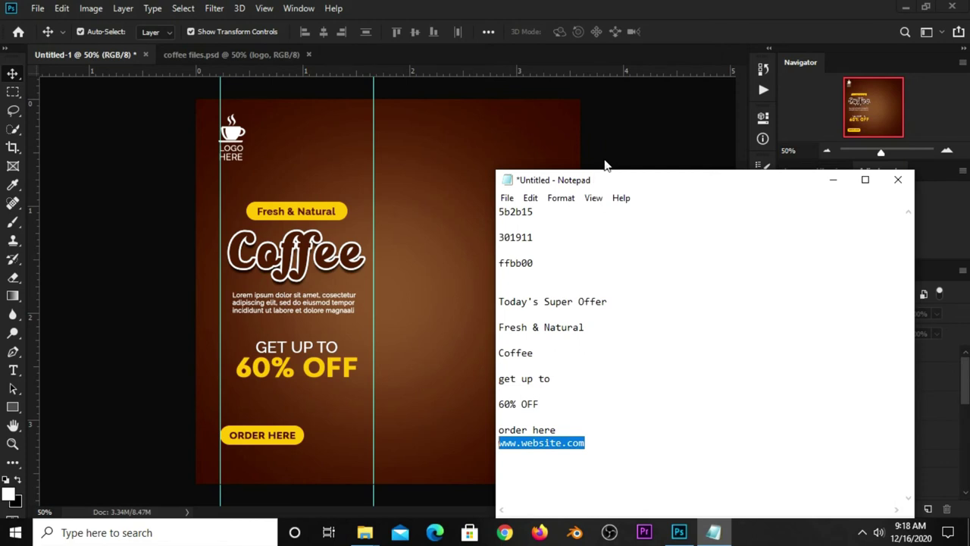
click(617, 150)
click(15, 371)
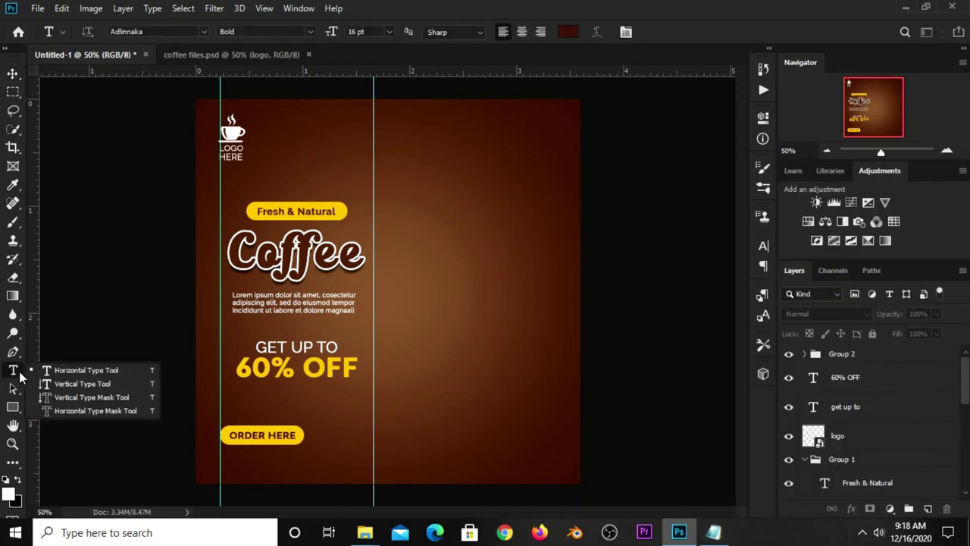
click(68, 371)
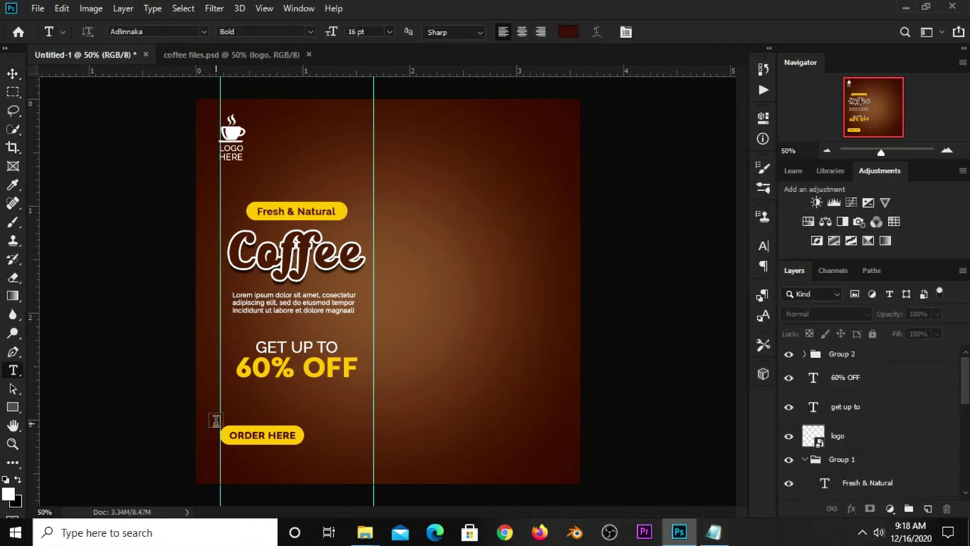
click(233, 457)
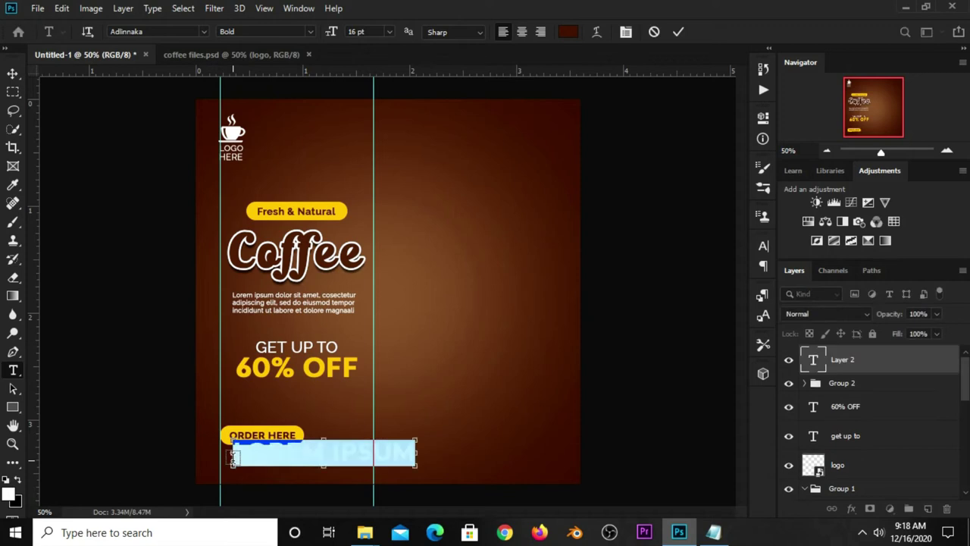
key(ctrl+v)
click(679, 31)
click(565, 34)
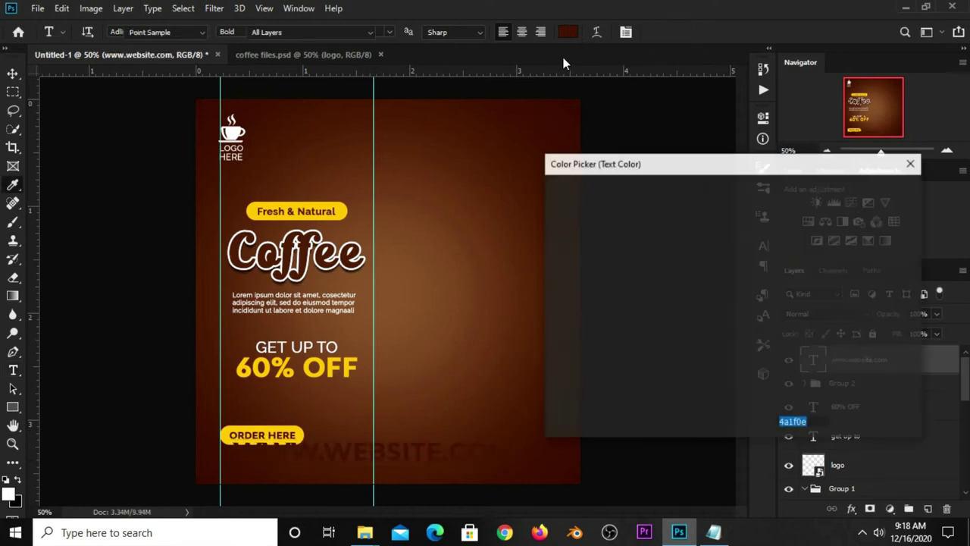
click(552, 197)
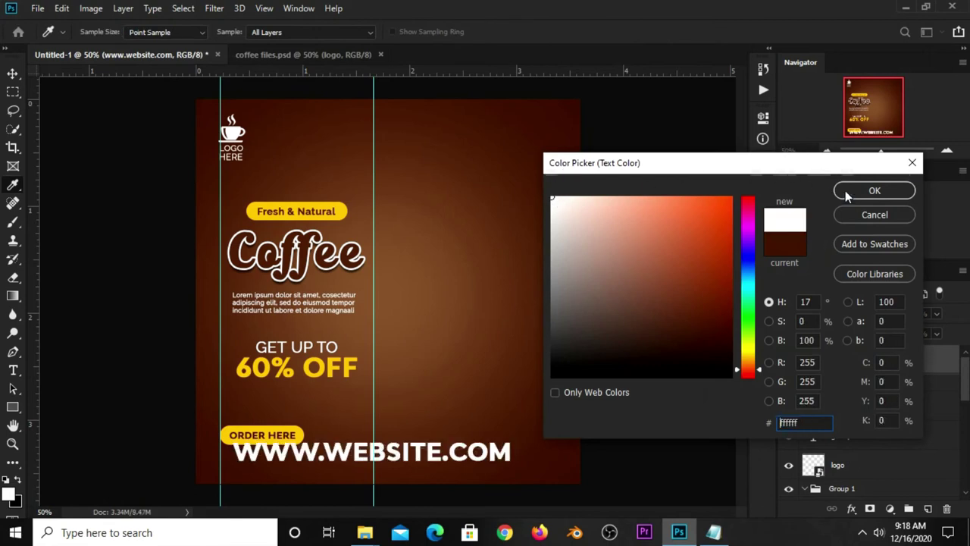
click(874, 190)
Step: Set the URL to Raleway Regular 7 pt without All Caps, aligned under the button at the left guide
click(762, 244)
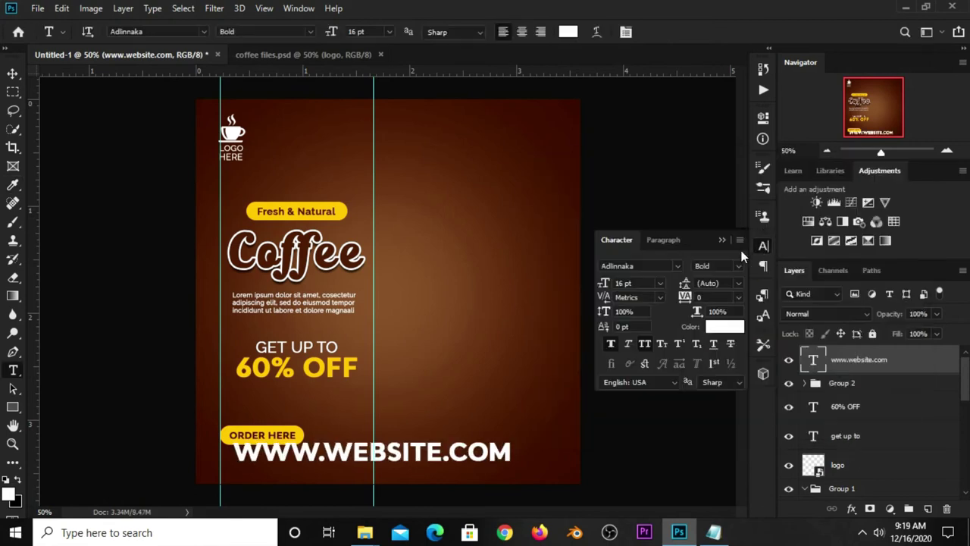
click(644, 345)
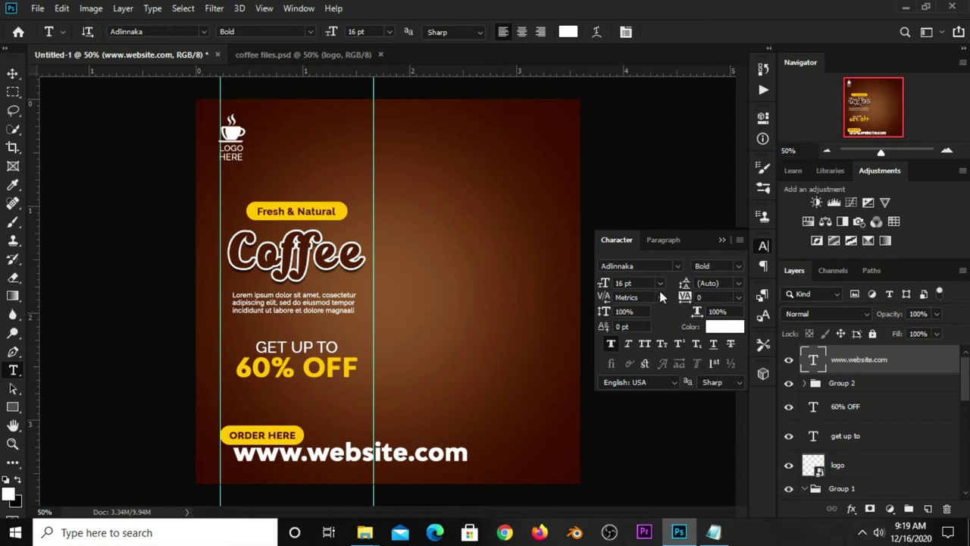
click(679, 266)
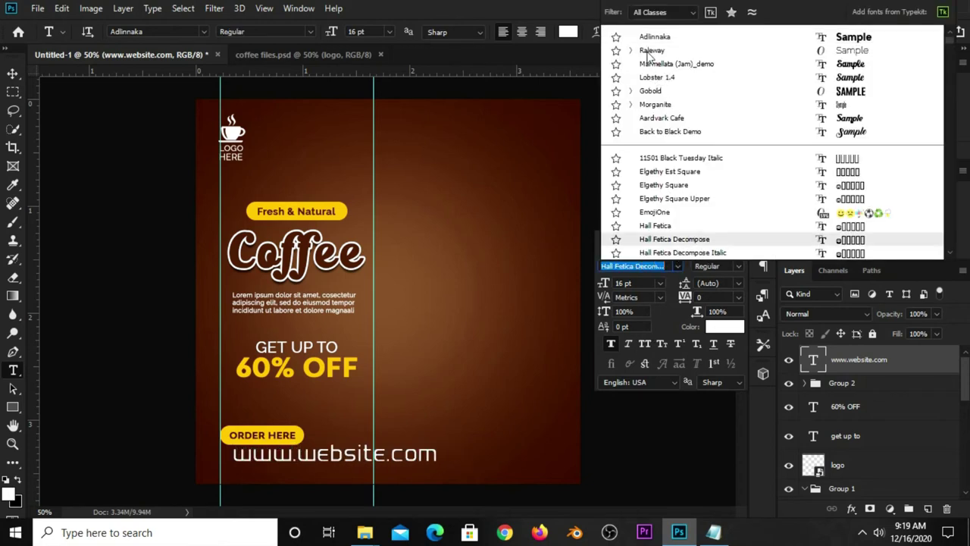
key(Return)
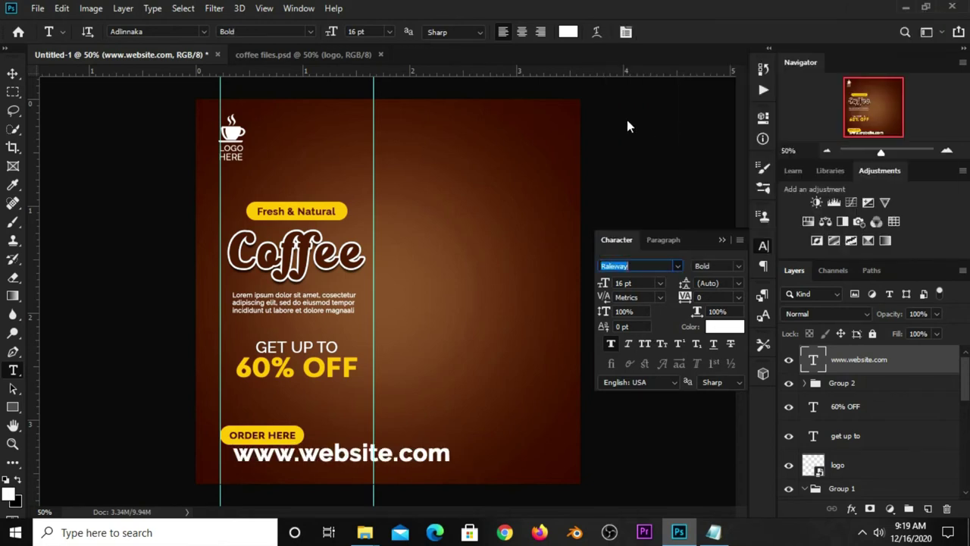
click(737, 266)
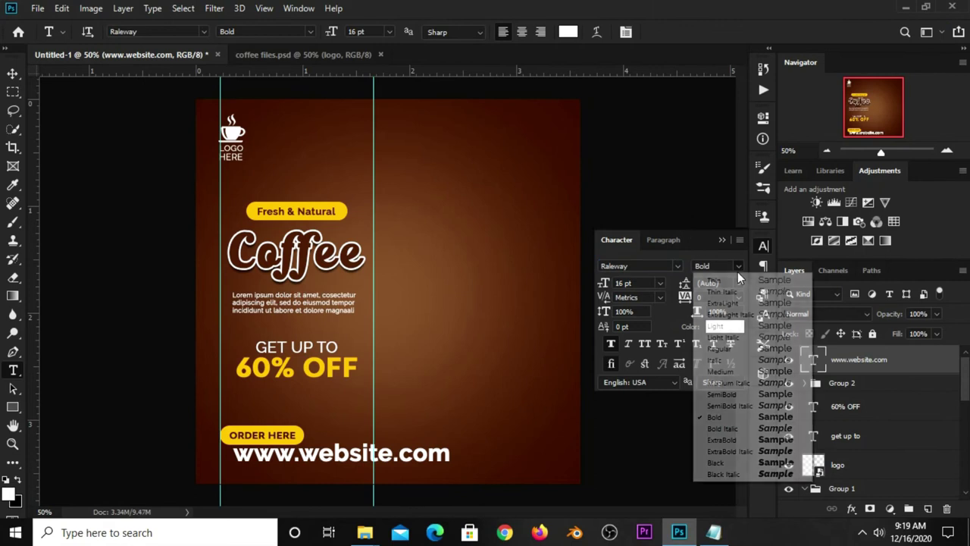
click(732, 350)
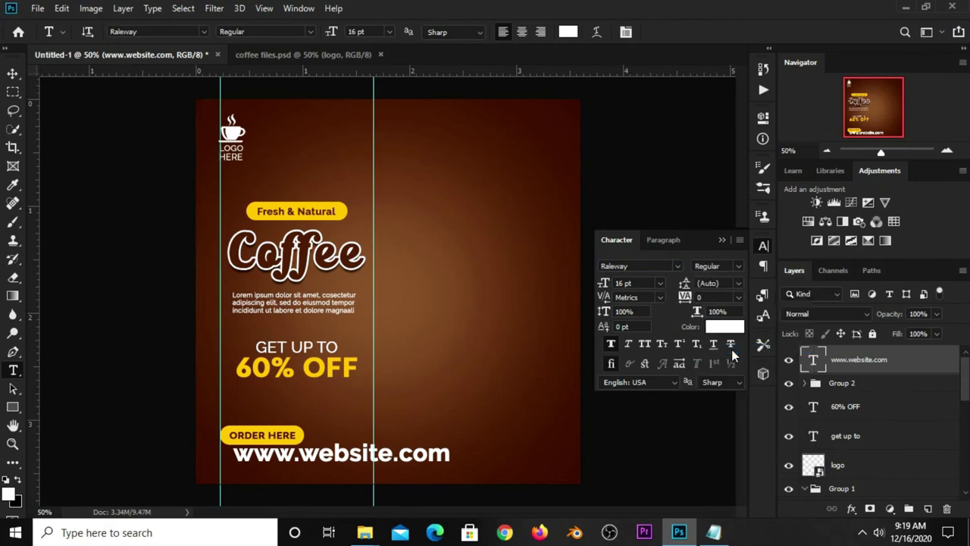
click(639, 284)
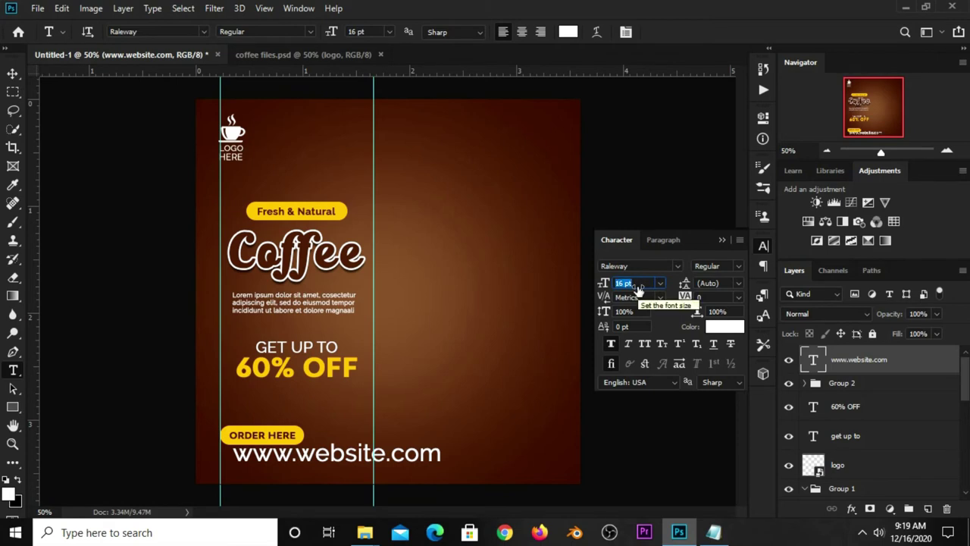
text(7)
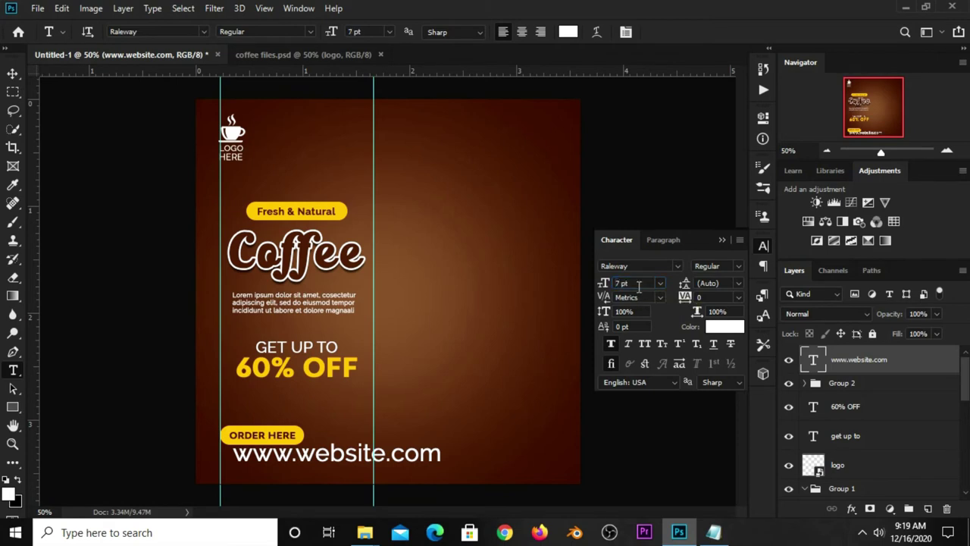
click(720, 241)
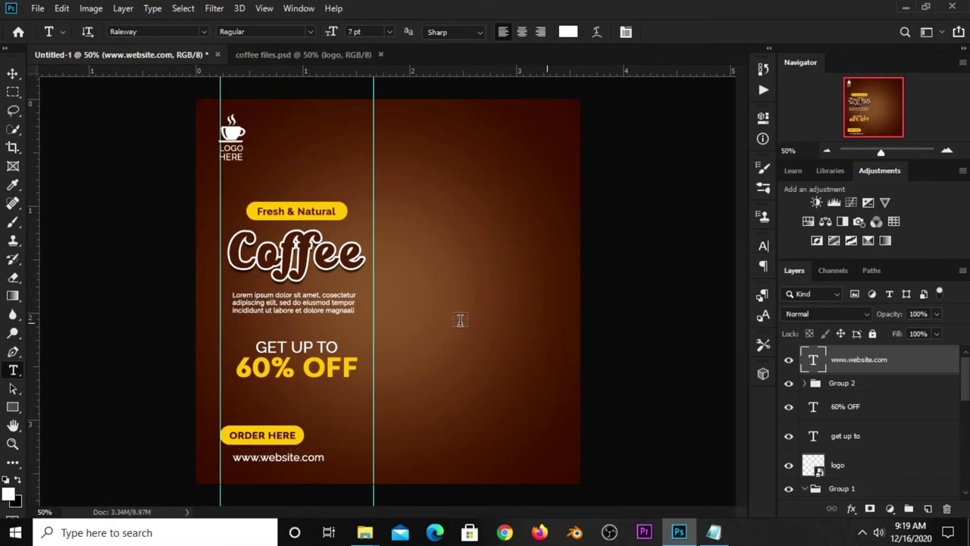
key(v)
drag(311, 463, 310, 458)
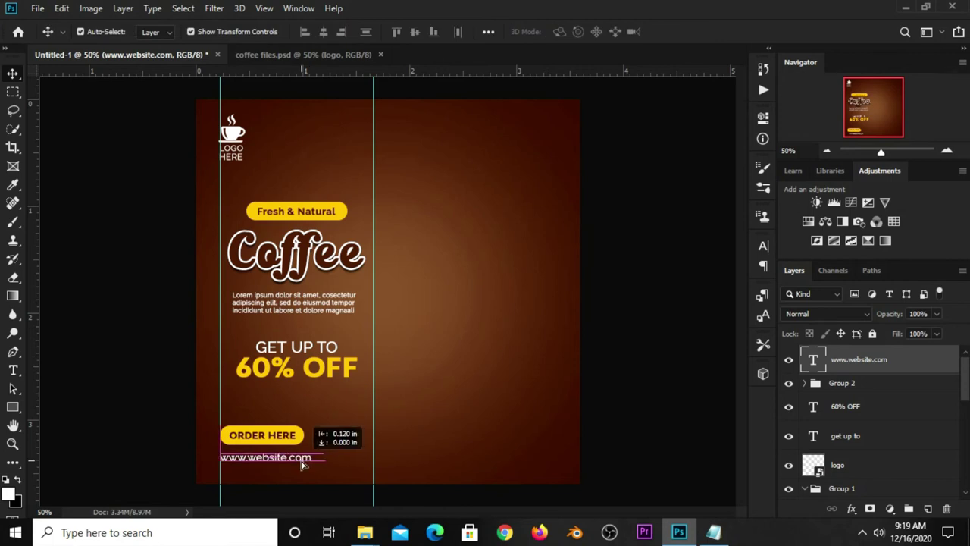
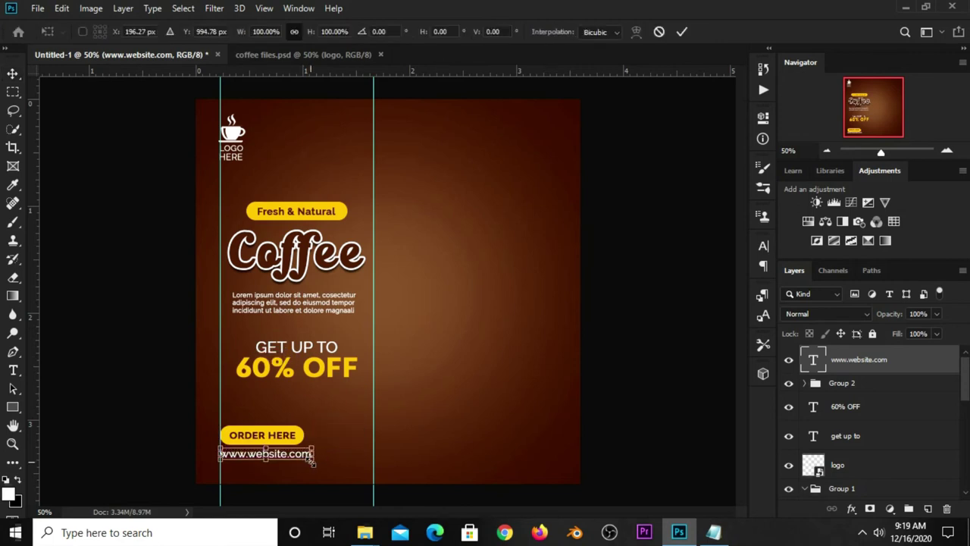
drag(312, 461, 324, 460)
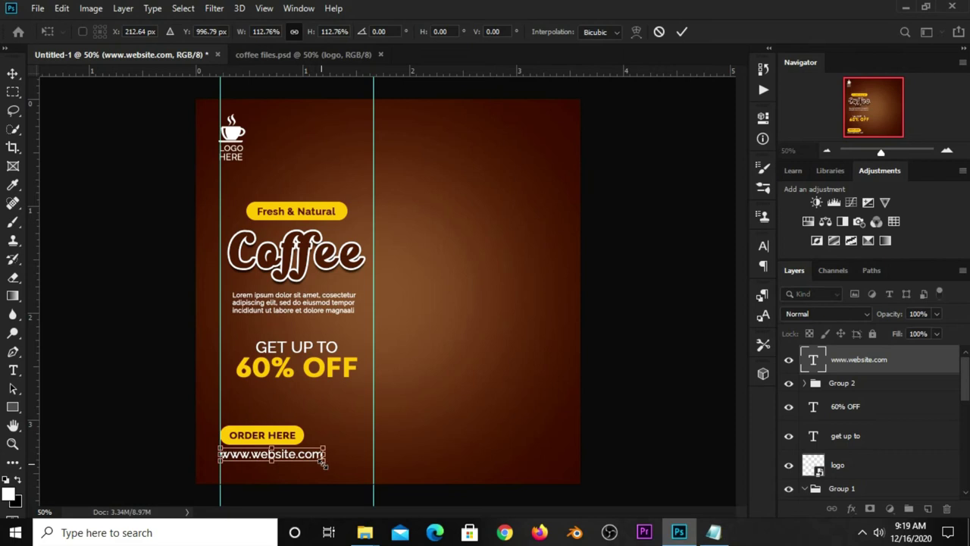
key(Return)
click(606, 398)
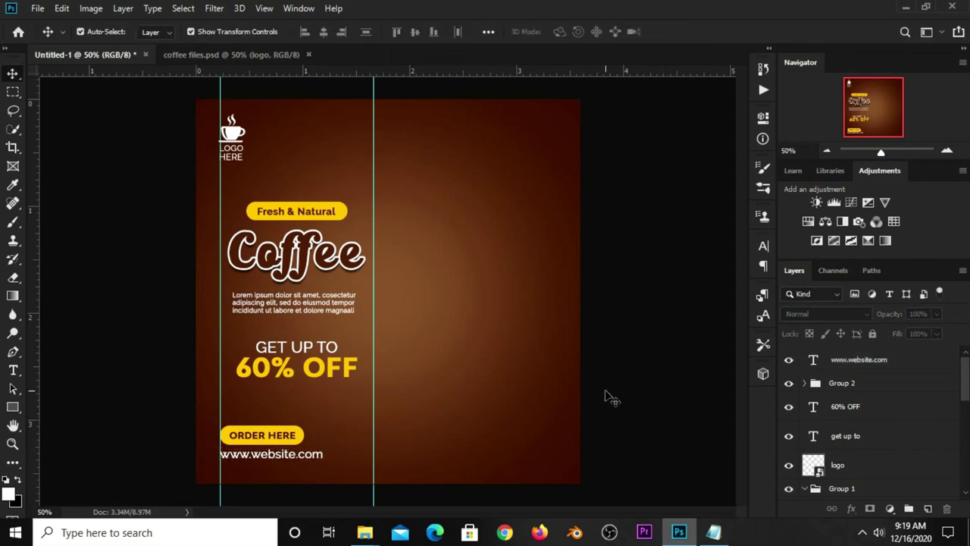
Step: Draw a rectangle near the top of the poster filled with #ffbb00
right_click(13, 409)
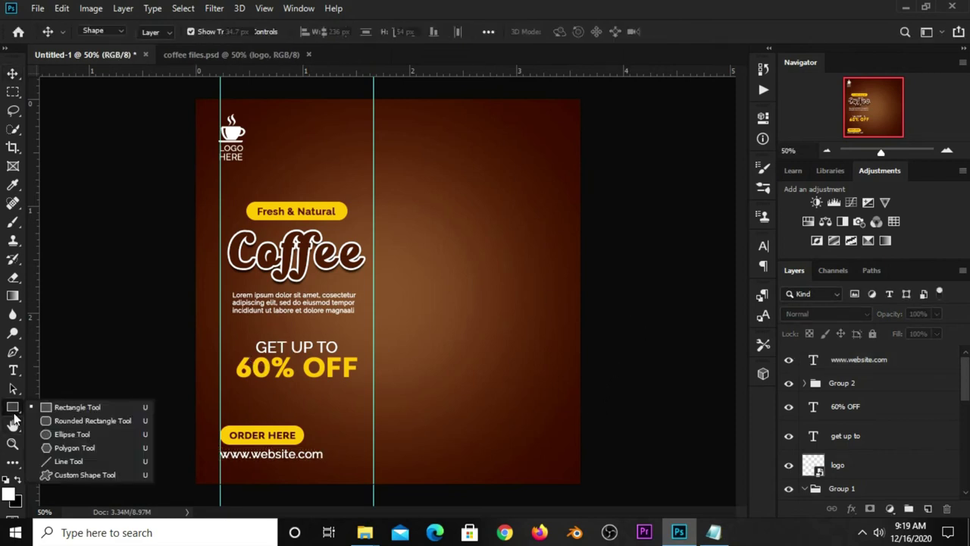
click(68, 407)
drag(318, 117, 478, 145)
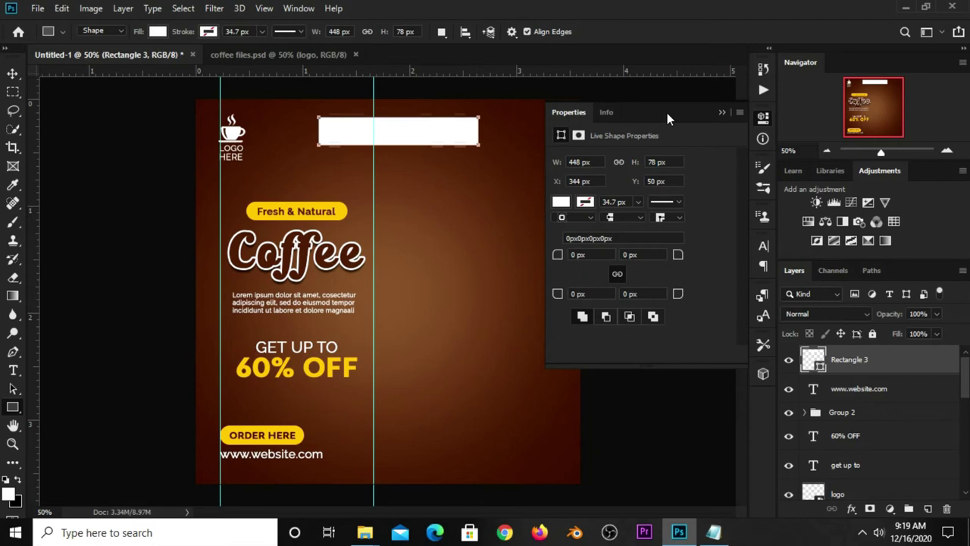
click(565, 204)
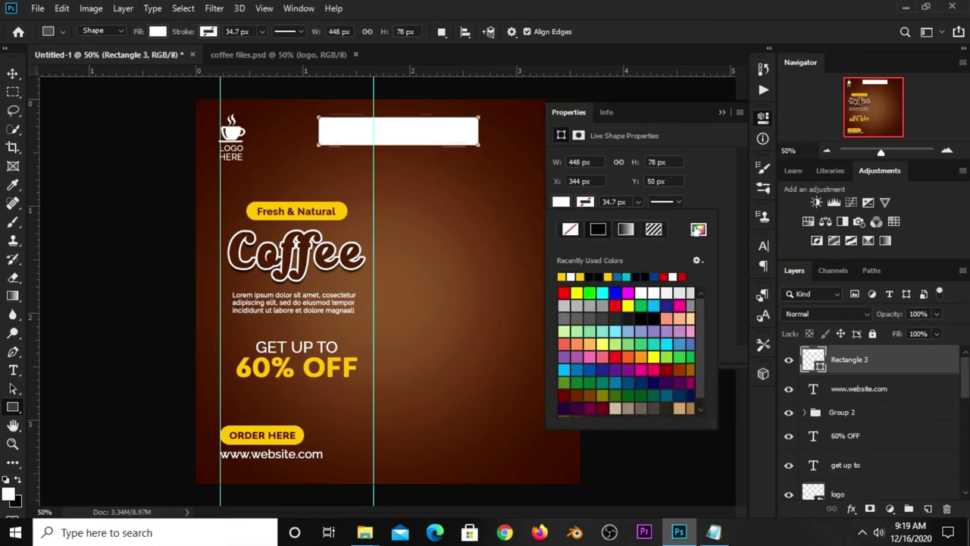
click(698, 230)
text(ffbb00)
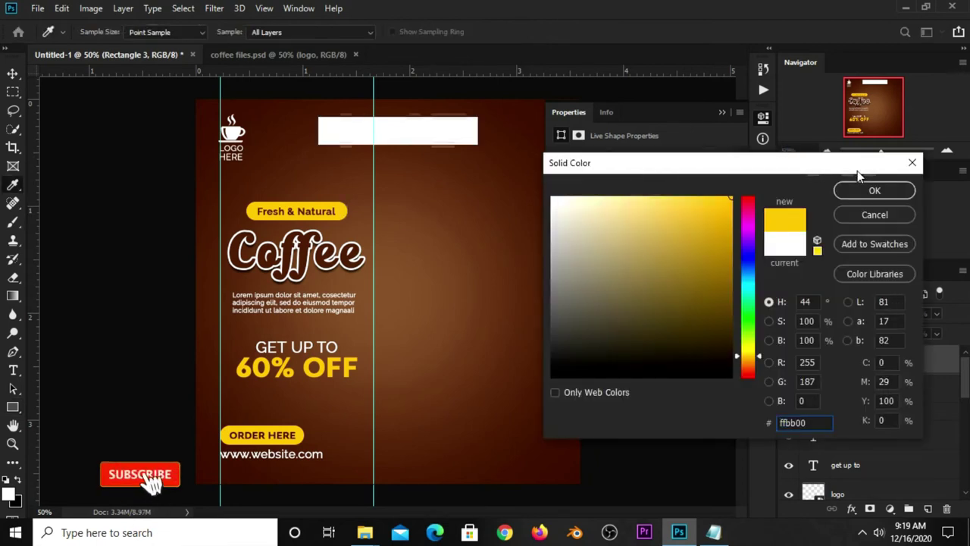
click(873, 190)
click(601, 119)
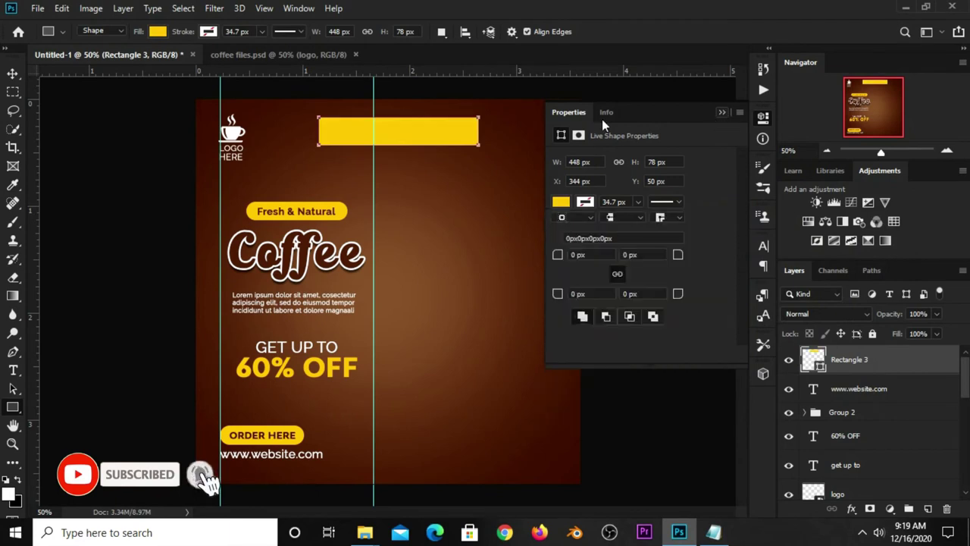
click(604, 121)
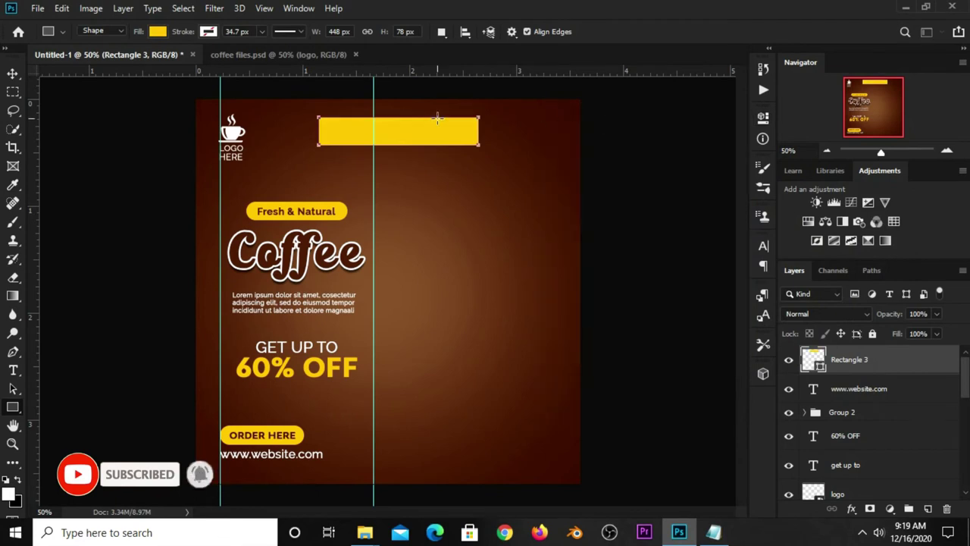
Step: Widen the yellow rectangle and make it shorter
click(14, 74)
mouse_move(475, 130)
mouse_down()
mouse_move(496, 130)
mouse_move(452, 135)
mouse_up()
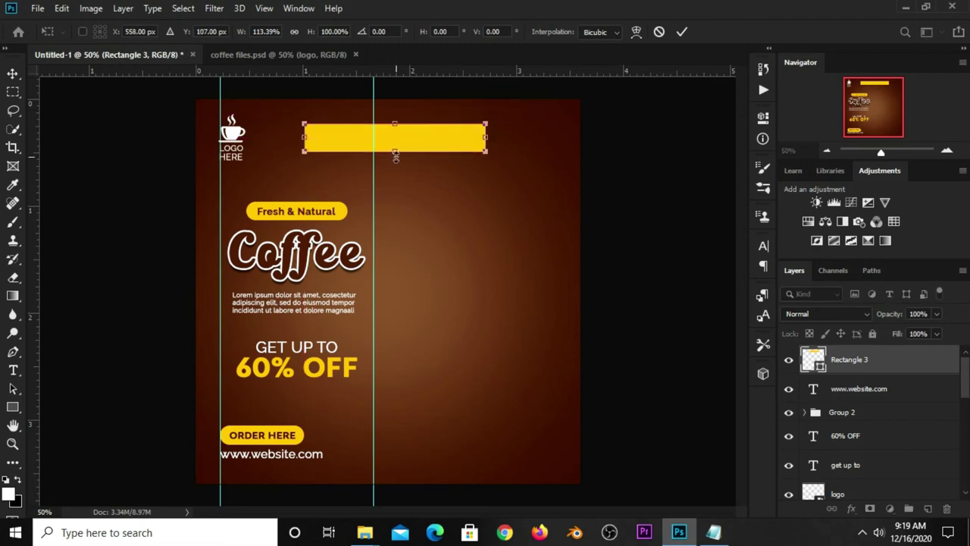
drag(396, 156, 401, 151)
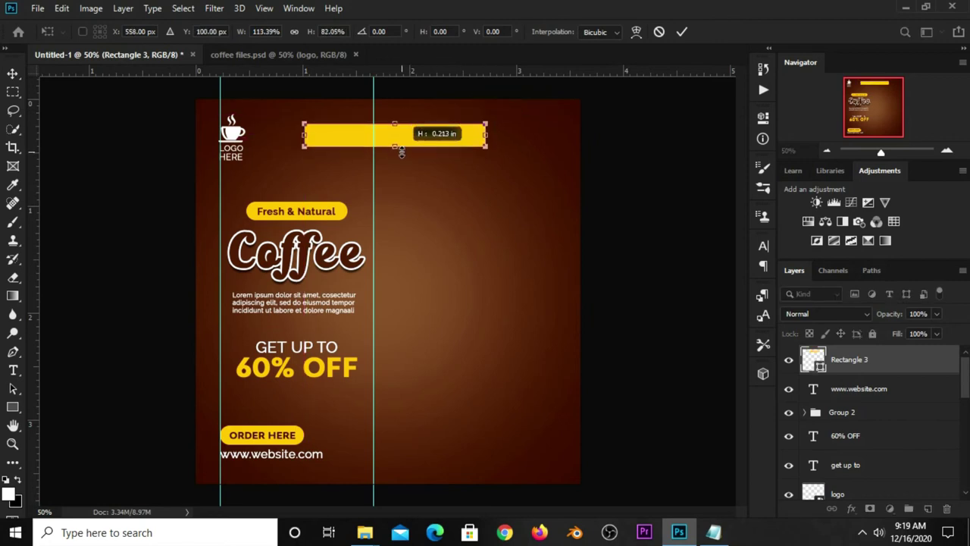
click(682, 33)
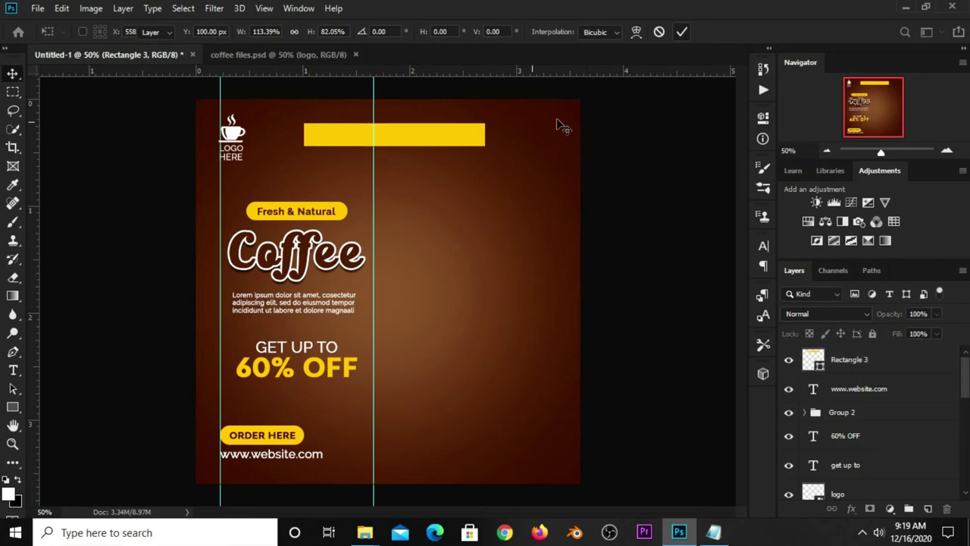
Step: Centre the yellow rectangle horizontally on the canvas
key(ctrl+a)
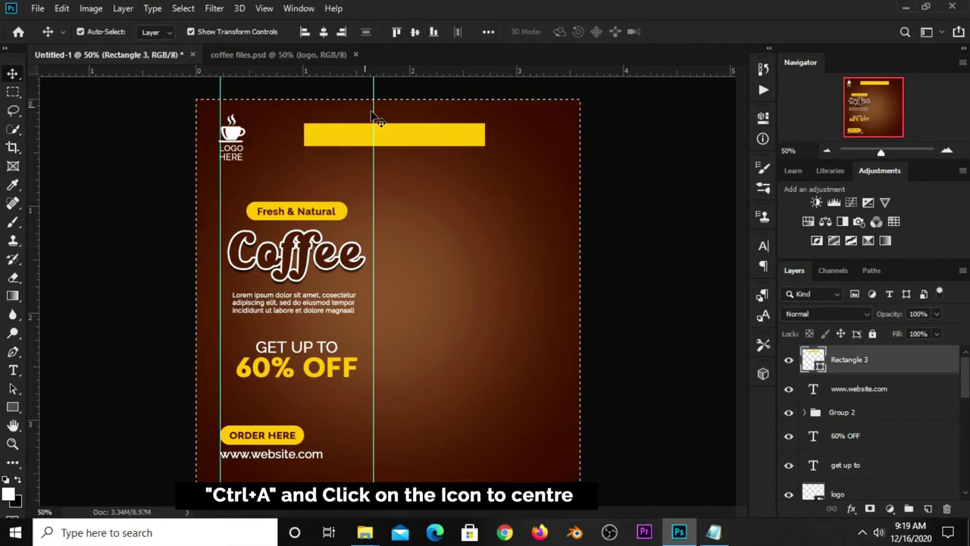
click(323, 34)
key(ctrl+d)
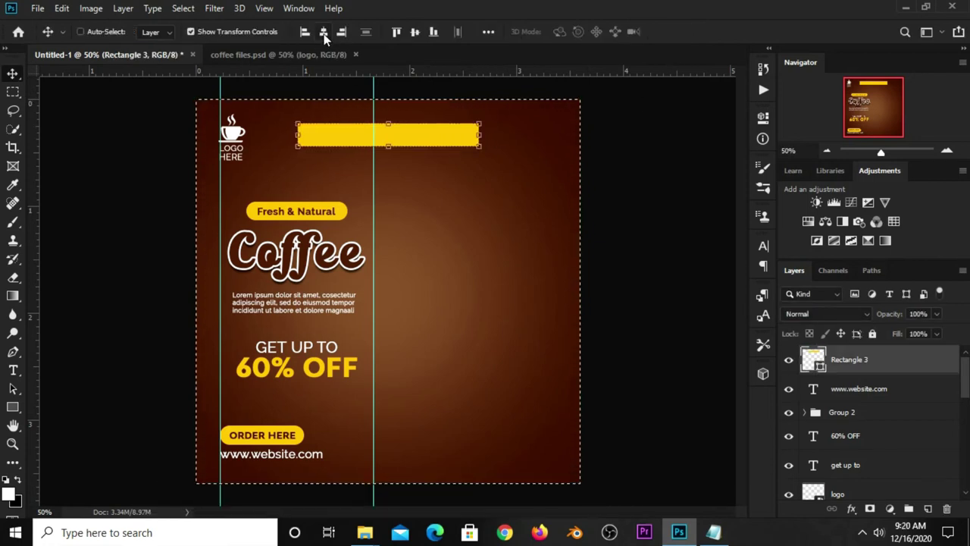
Step: Distort the rectangle's corners into a slanted banner shape
key(ctrl+t)
right_click(451, 136)
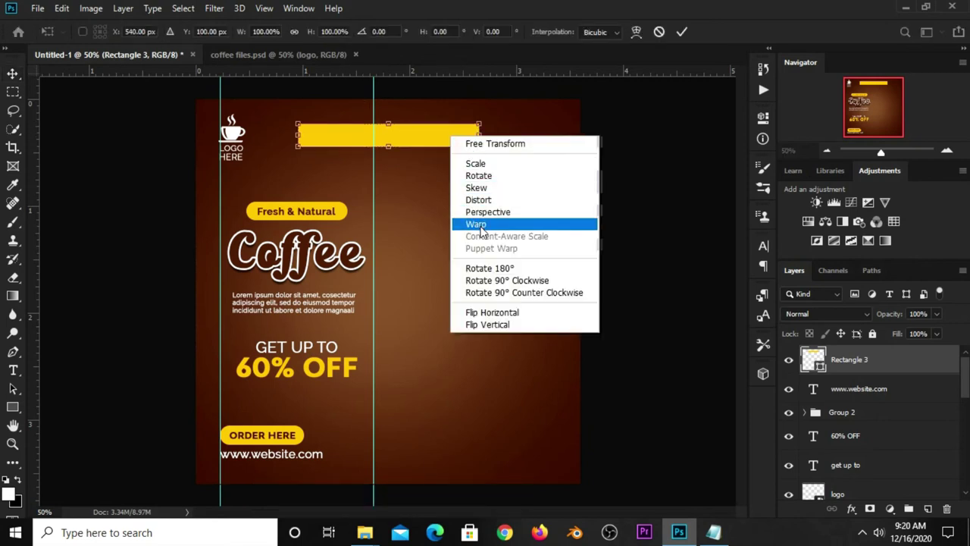
click(478, 197)
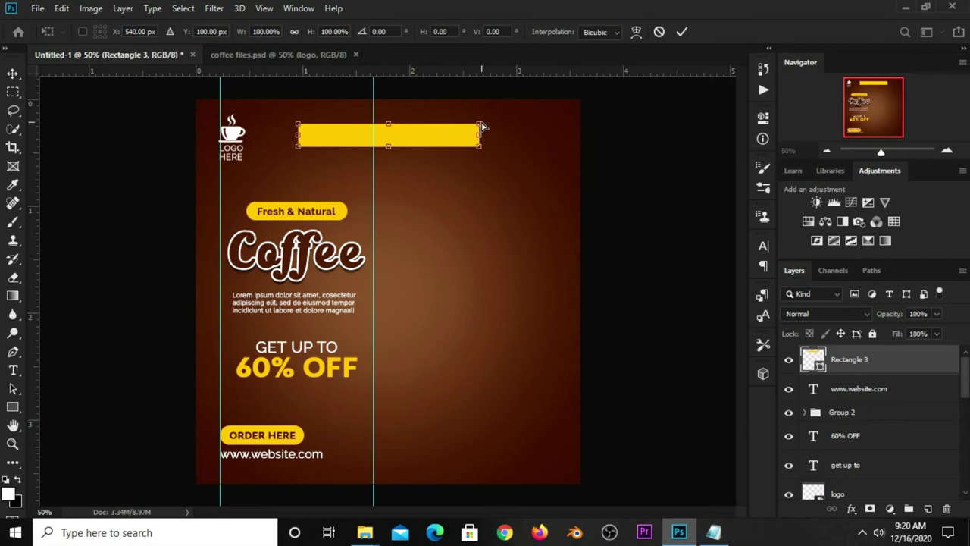
drag(482, 126, 483, 115)
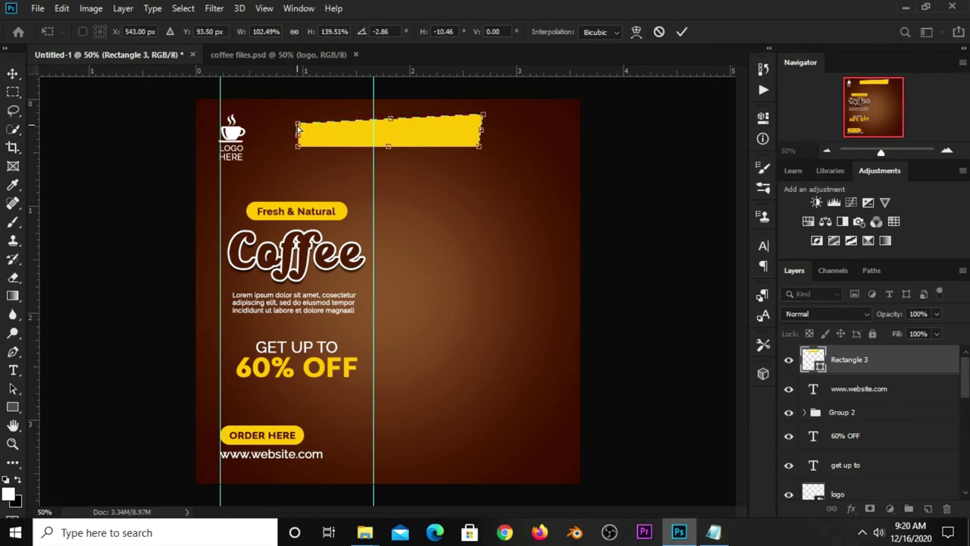
drag(298, 153, 303, 149)
drag(479, 150, 473, 144)
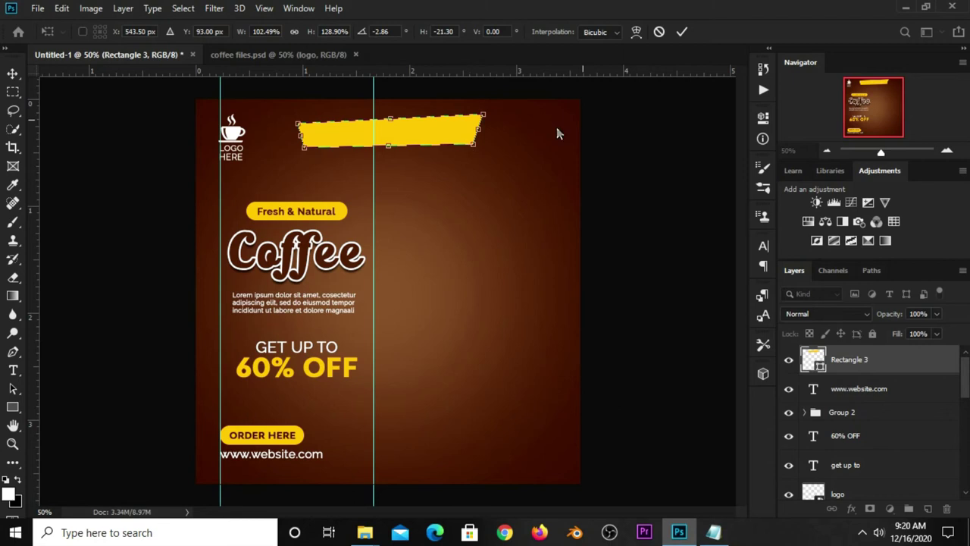
click(681, 33)
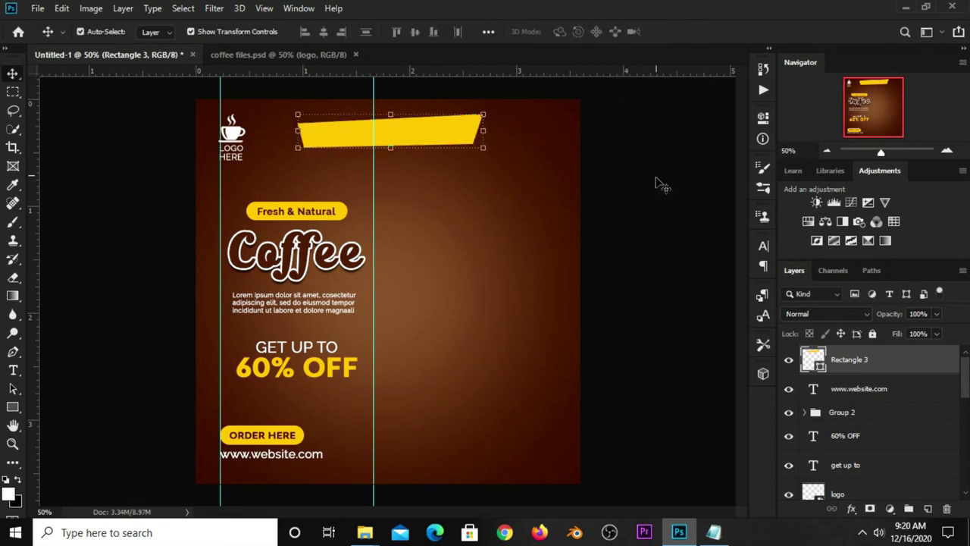
Step: Re-centre the slanted banner horizontally on the canvas
click(435, 137)
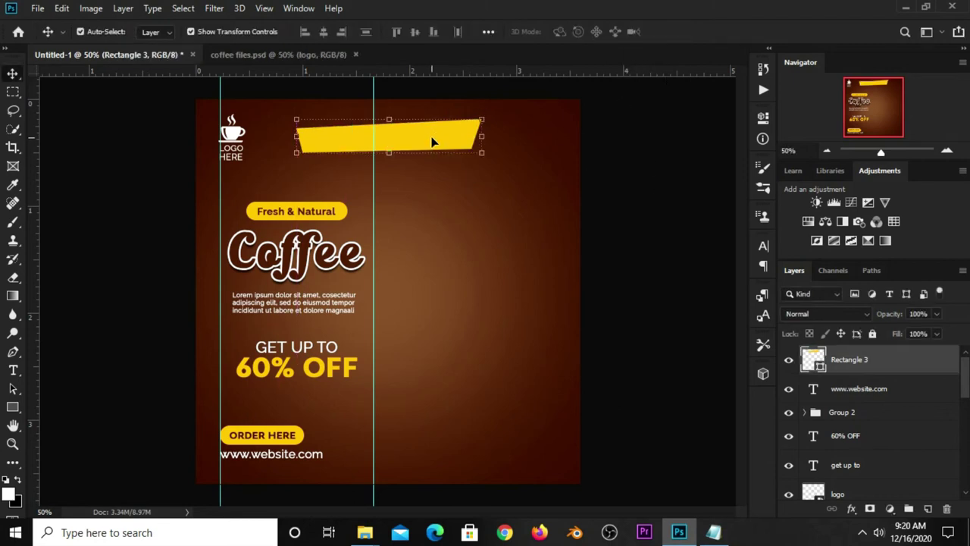
key(ctrl+a)
click(323, 32)
key(ctrl+d)
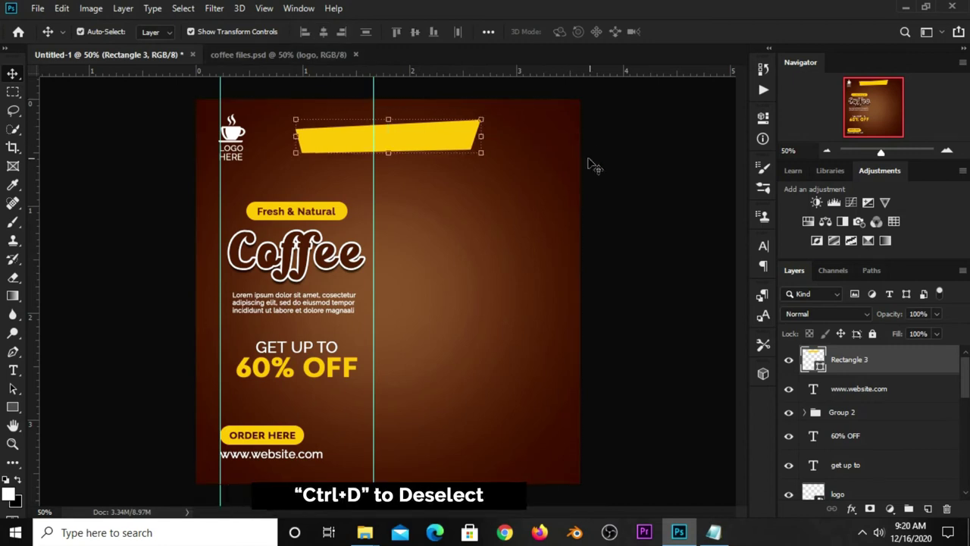
Step: Duplicate the banner and give the original Rectangle 3 a white Color Overlay
key(ctrl+j)
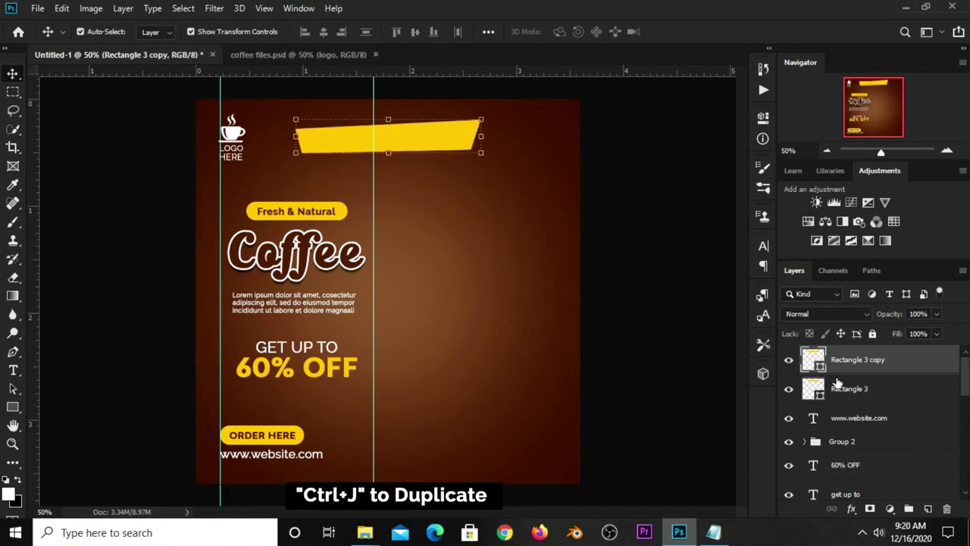
click(841, 390)
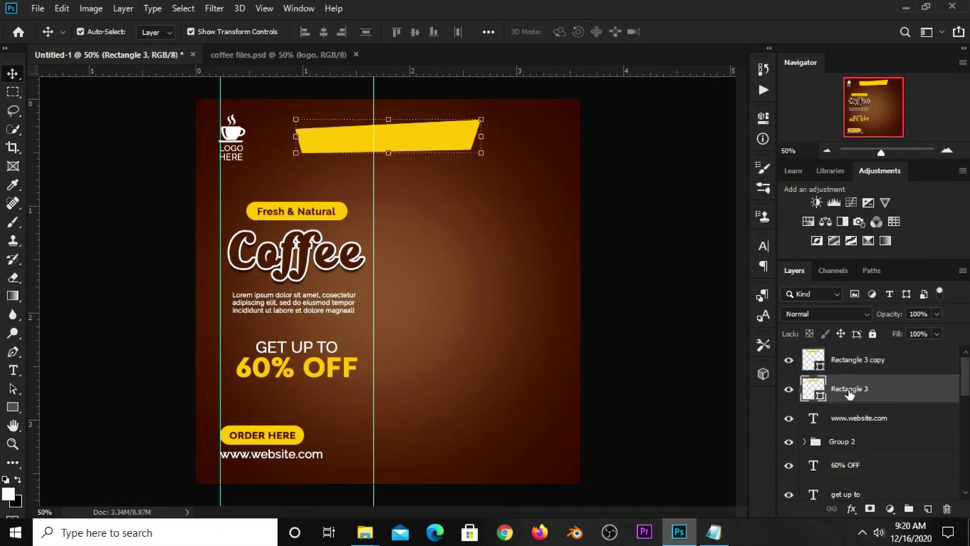
click(850, 509)
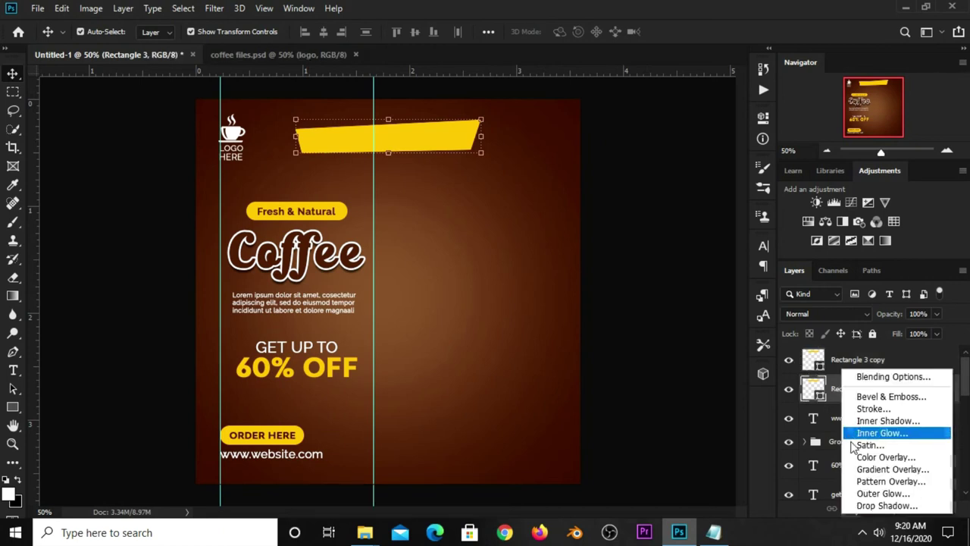
click(877, 374)
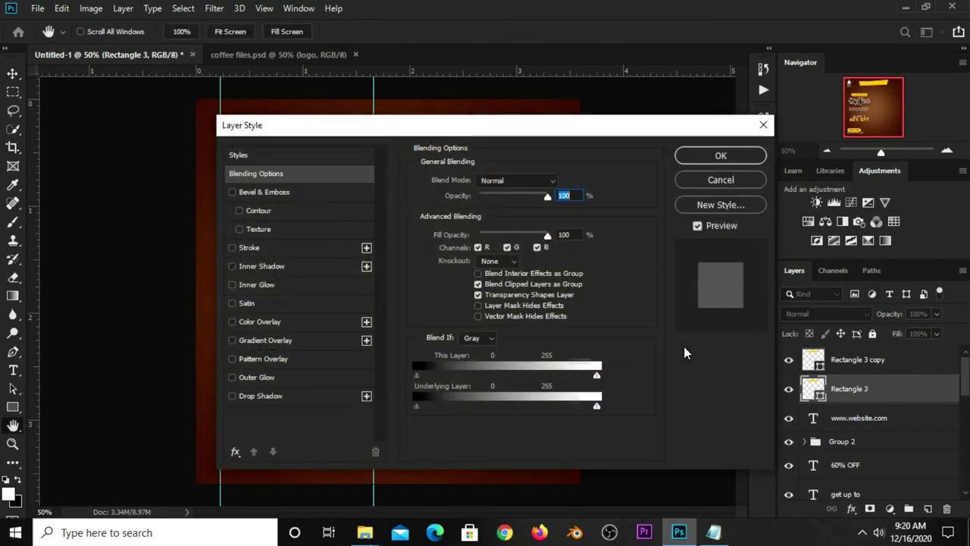
click(261, 322)
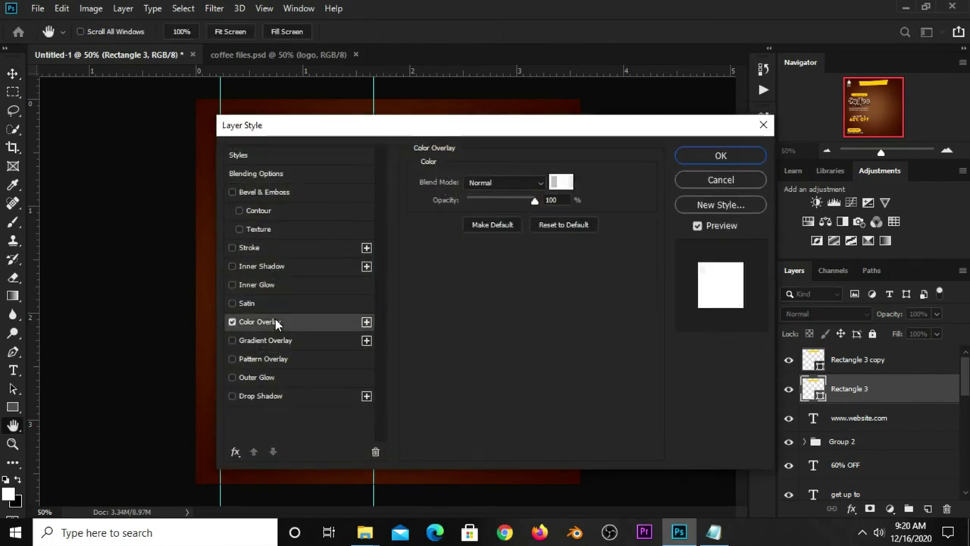
click(560, 183)
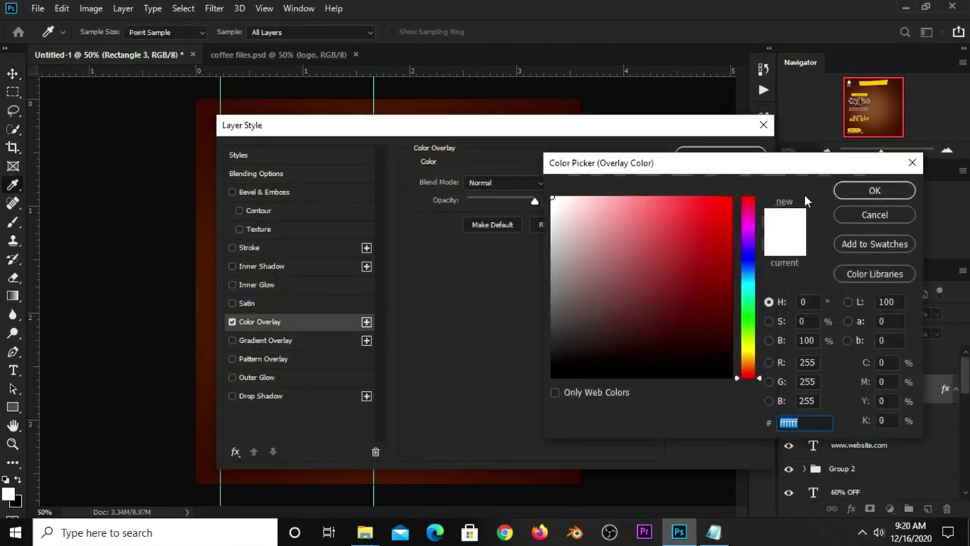
click(872, 190)
click(709, 161)
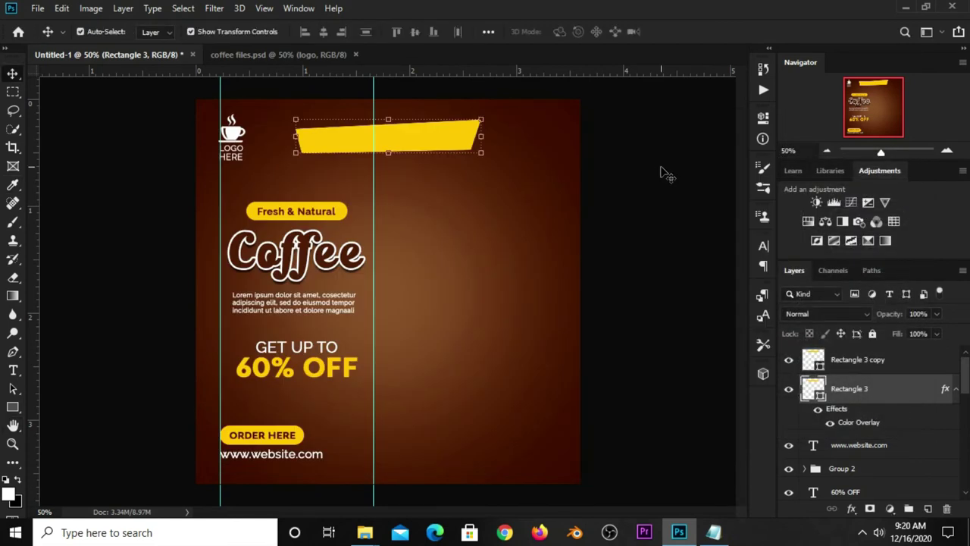
Step: Nudge the white banner down and right so it shows as an edge
key(Down)
key(Down)
key(Down)
key(Down)
key(Right)
click(634, 180)
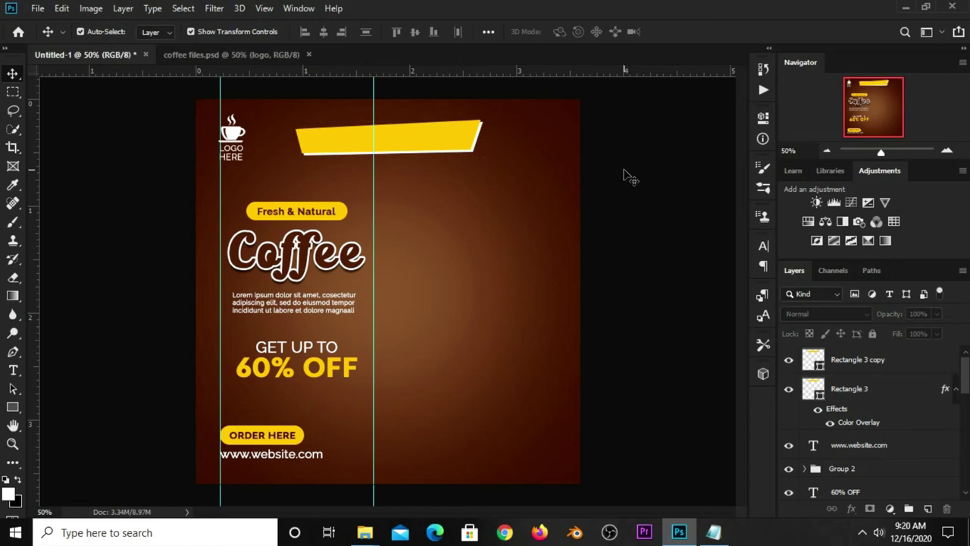
Step: Copy the line "Today's Super Offer" from the Notepad notes
click(714, 530)
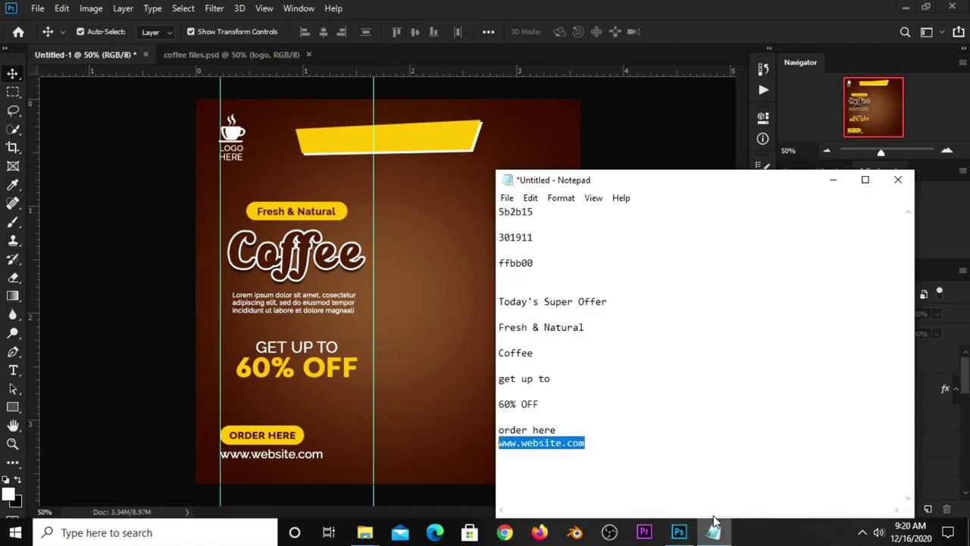
click(624, 295)
drag(499, 301, 621, 302)
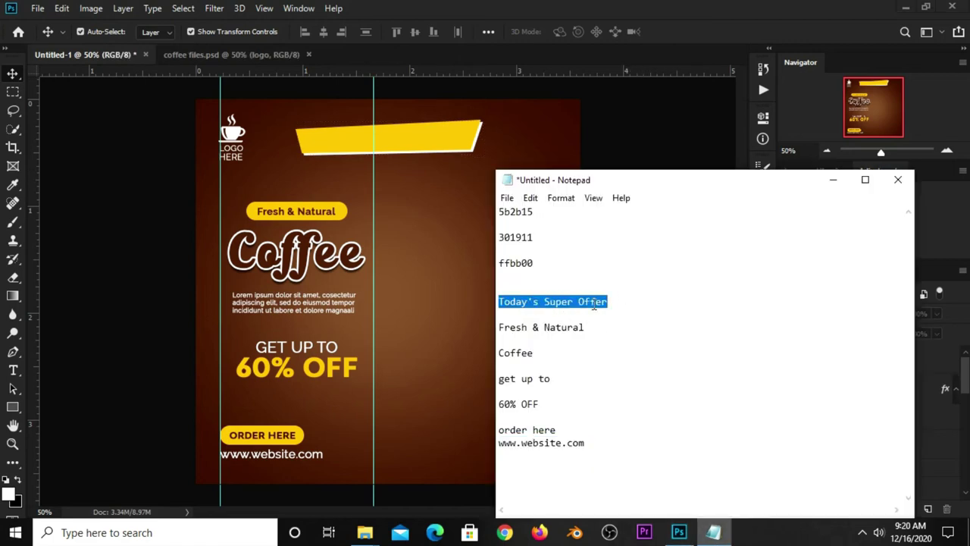
right_click(593, 303)
click(626, 138)
Step: Paste "Today's Super Offer" as a new horizontal text layer on the poster
click(641, 132)
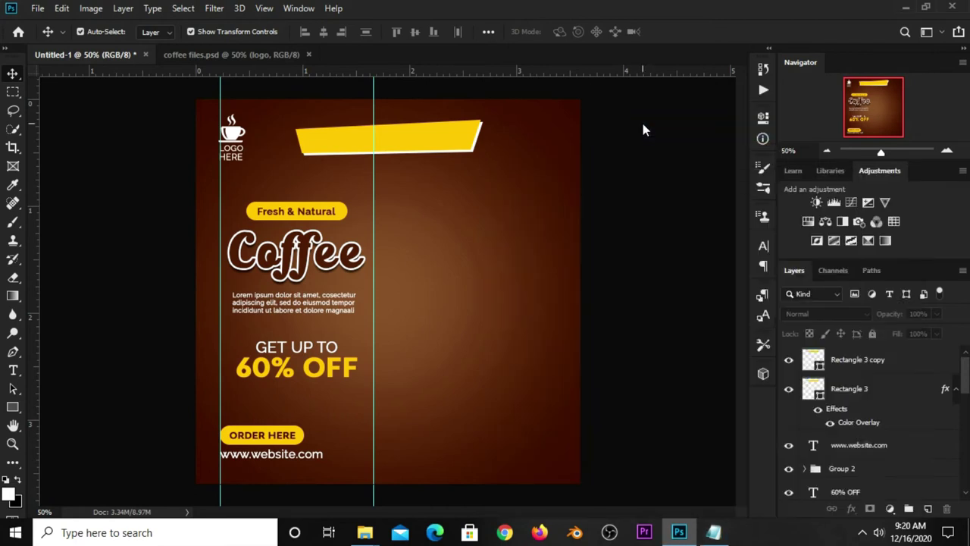
click(13, 370)
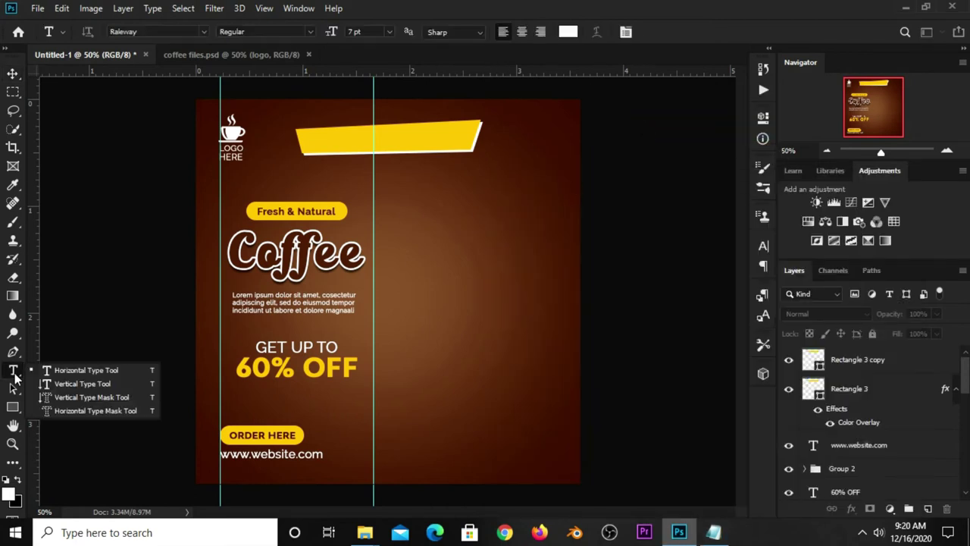
click(61, 370)
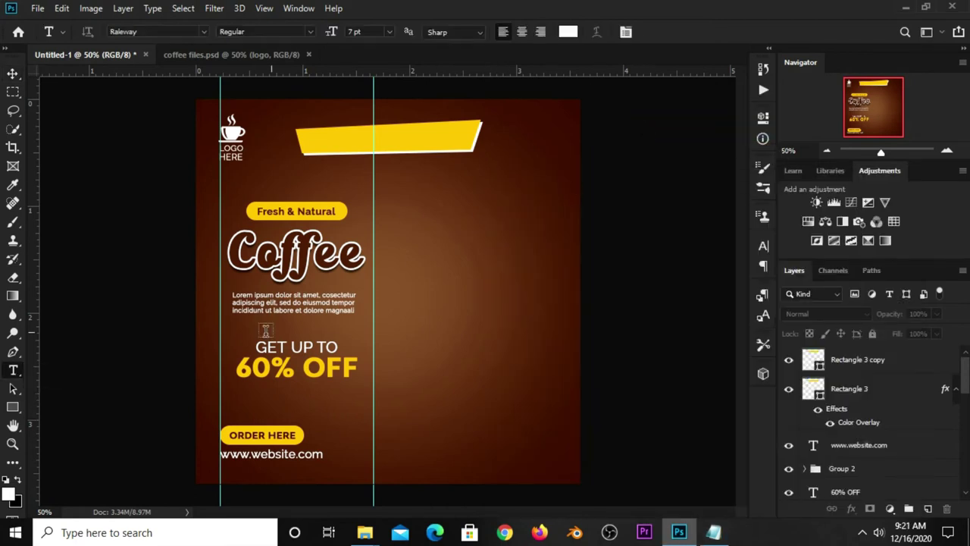
click(420, 274)
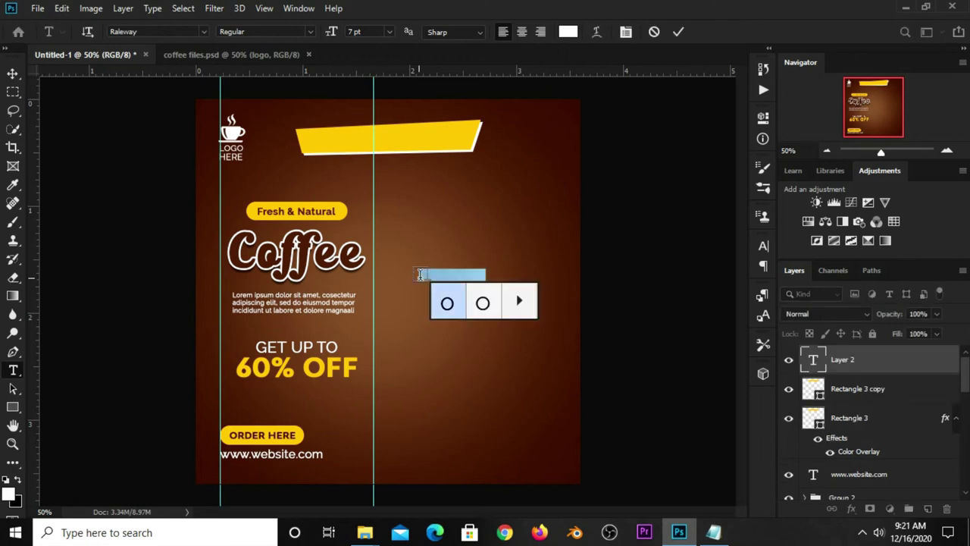
key(ctrl+v)
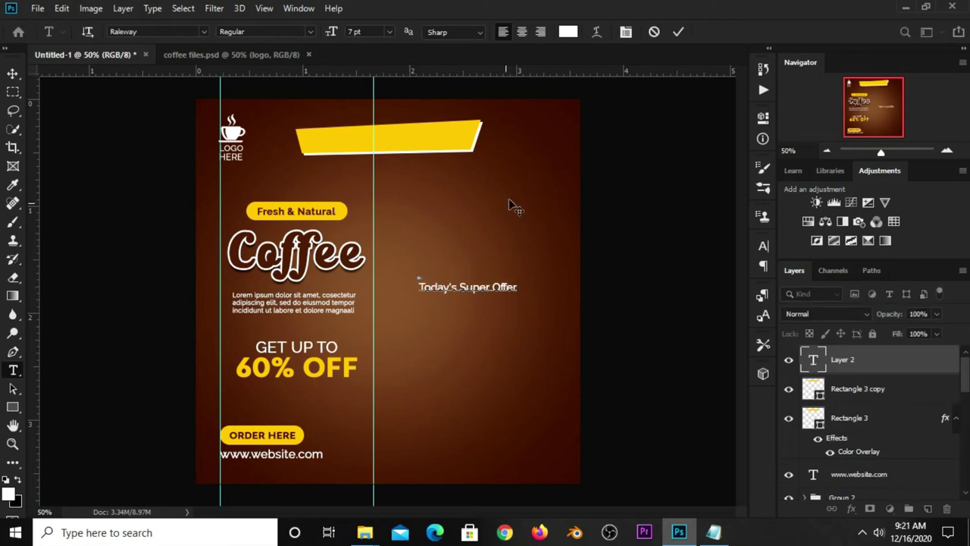
key(ctrl+Return)
key(v)
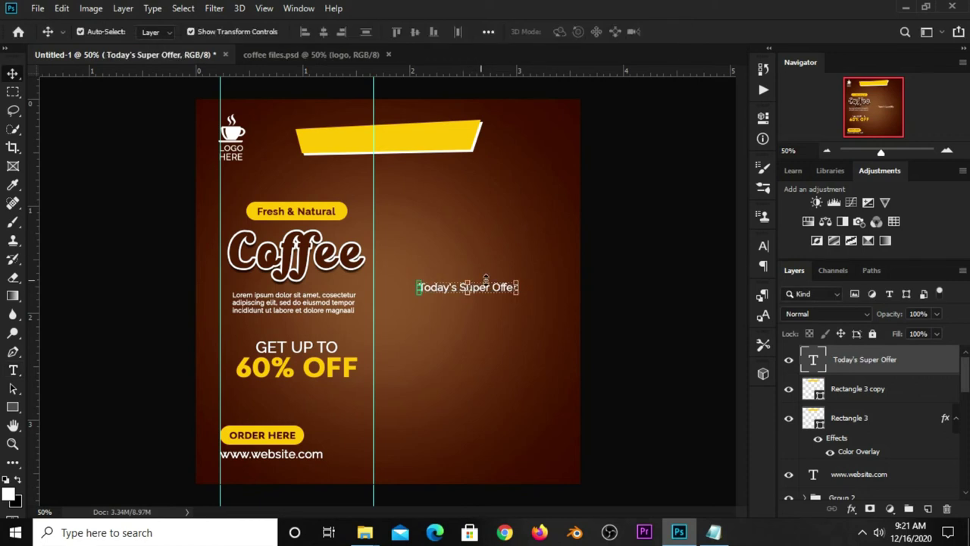
Step: Enlarge the offer text and move it onto the yellow banner
drag(512, 284, 548, 296)
drag(474, 286, 398, 140)
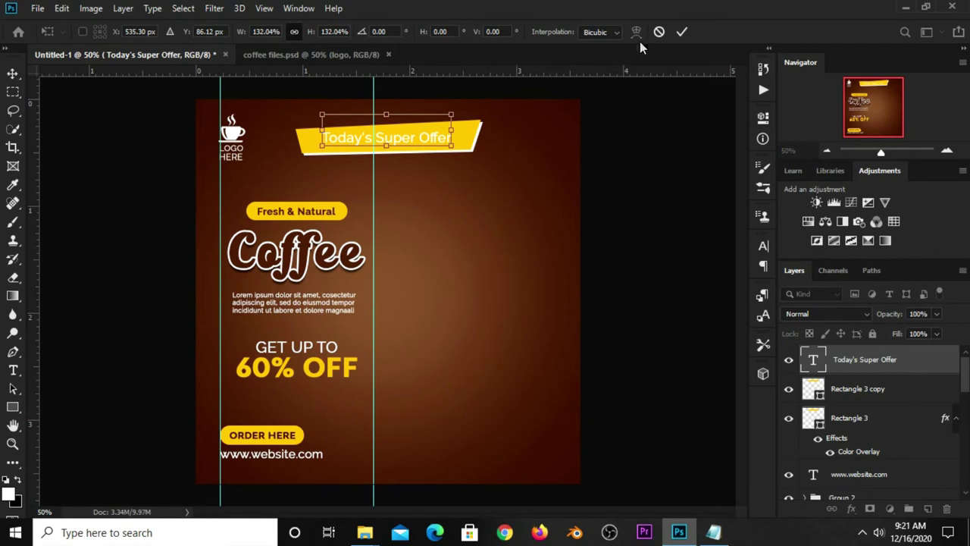
click(682, 31)
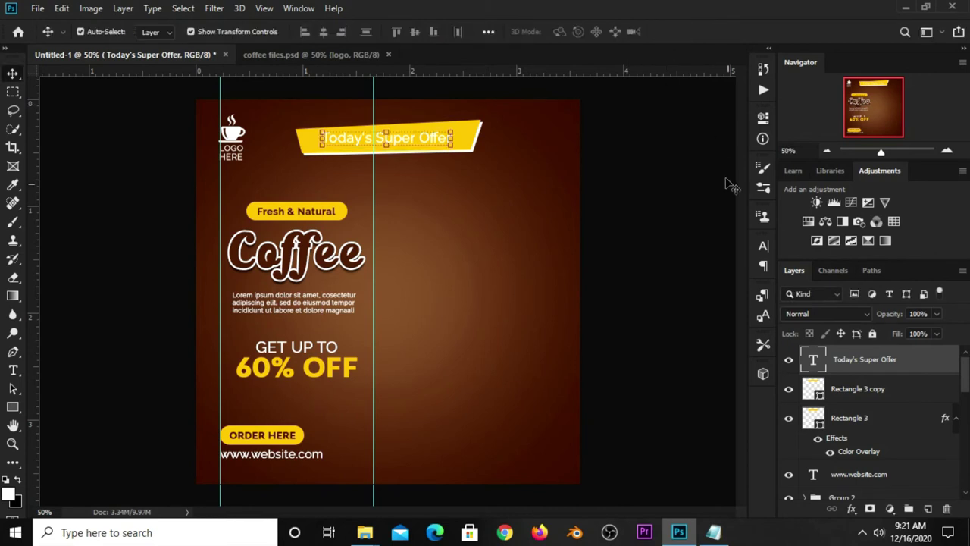
Step: Make the headline dark brown (#431a0b) and Bold
click(764, 247)
click(726, 327)
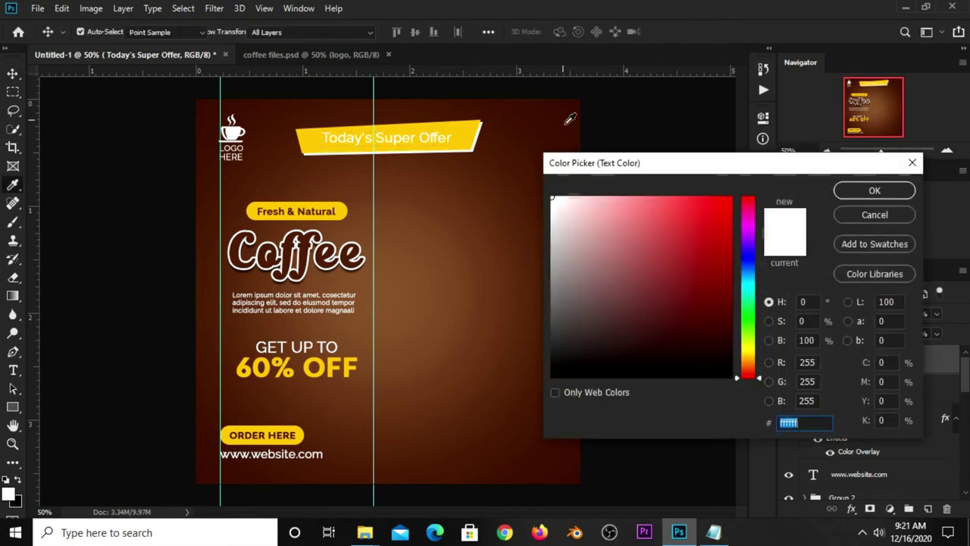
click(570, 128)
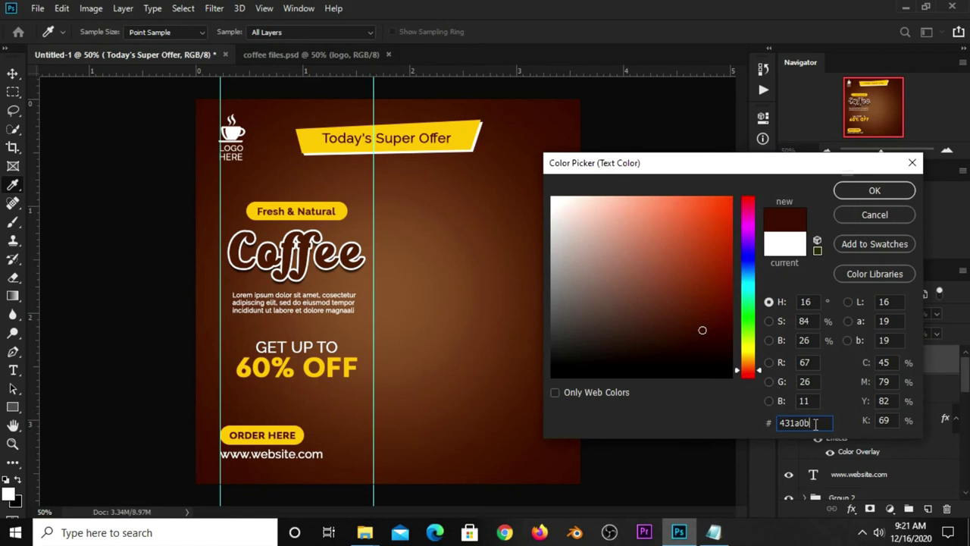
click(848, 192)
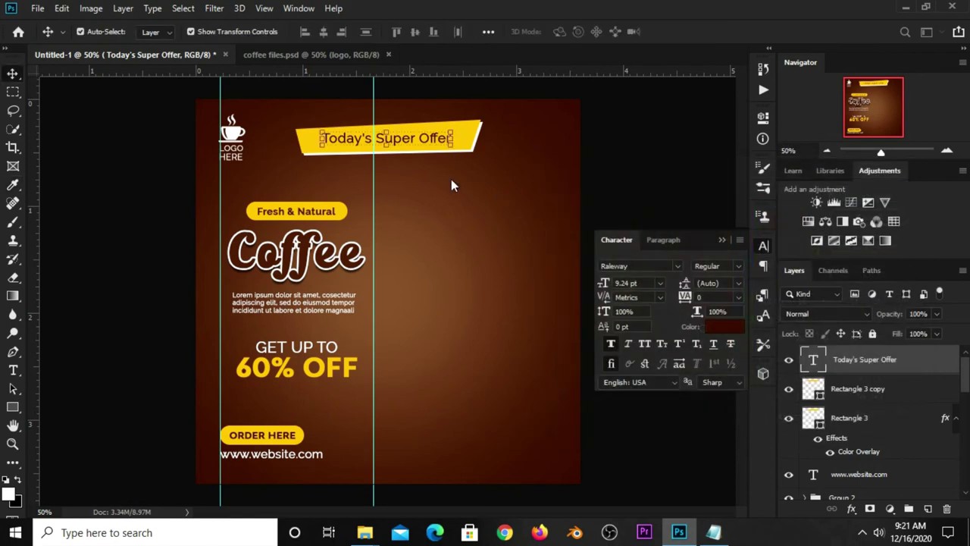
click(739, 266)
click(722, 416)
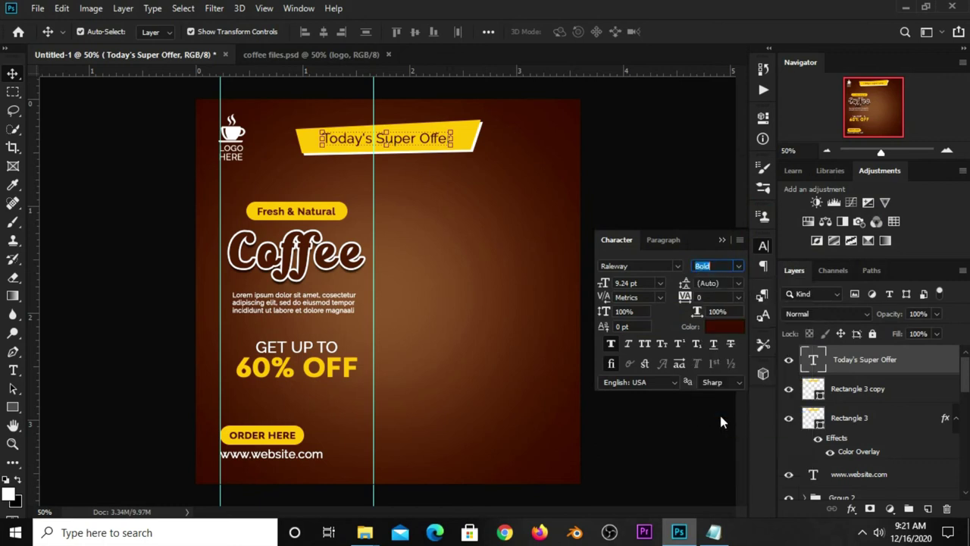
Step: Enlarge the headline to fill the banner and tilt it about -1.91° to match
drag(311, 144, 311, 156)
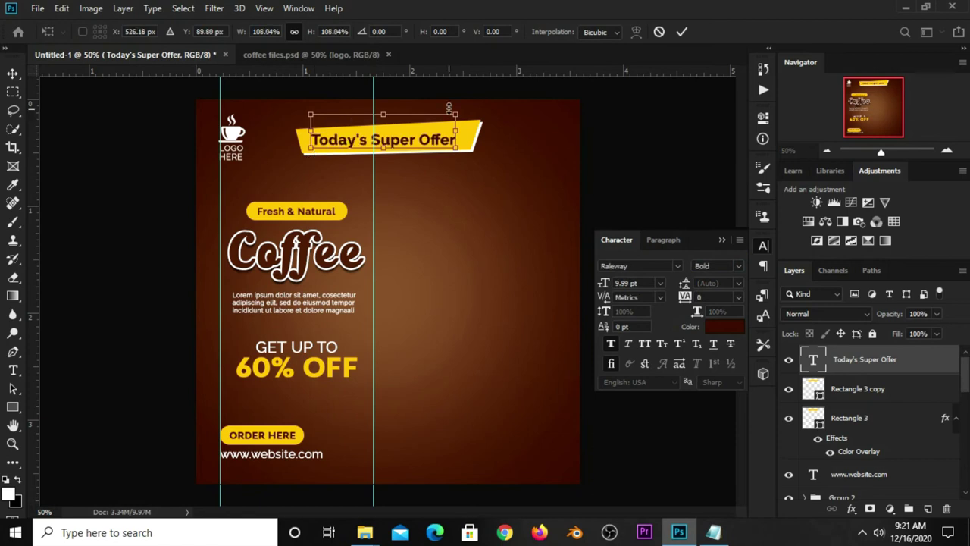
drag(455, 114, 470, 134)
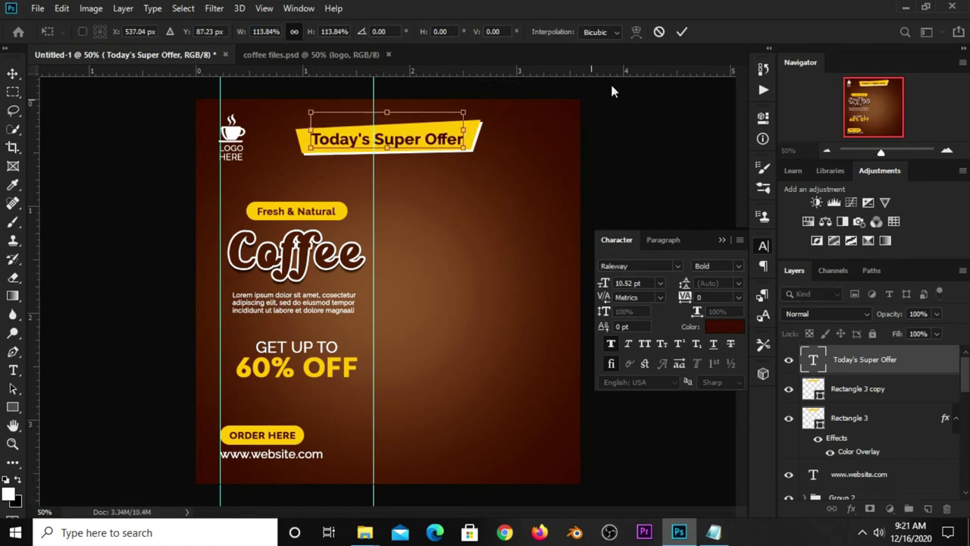
click(682, 31)
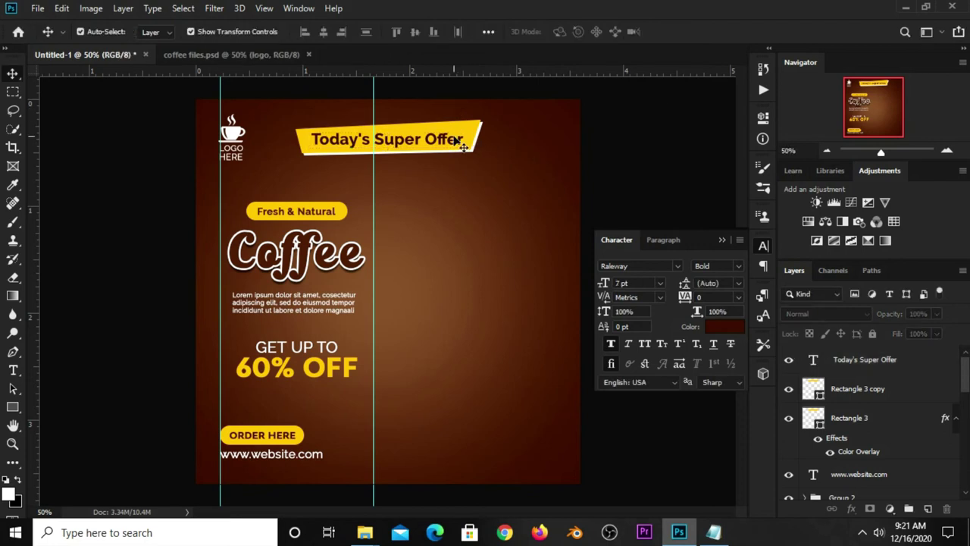
mouse_move(470, 122)
mouse_down()
mouse_move(487, 112)
mouse_move(460, 109)
mouse_move(470, 109)
mouse_up()
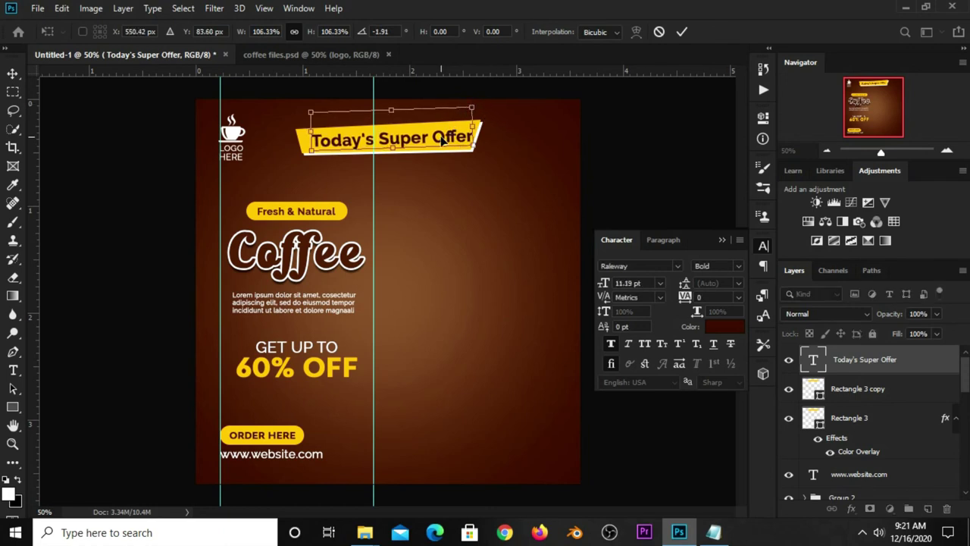
key(Return)
Step: Nudge the headline into its final place on the banner and deselect it
mouse_move(442, 140)
mouse_down()
mouse_move(459, 133)
mouse_move(469, 149)
mouse_up()
key(ctrl+t)
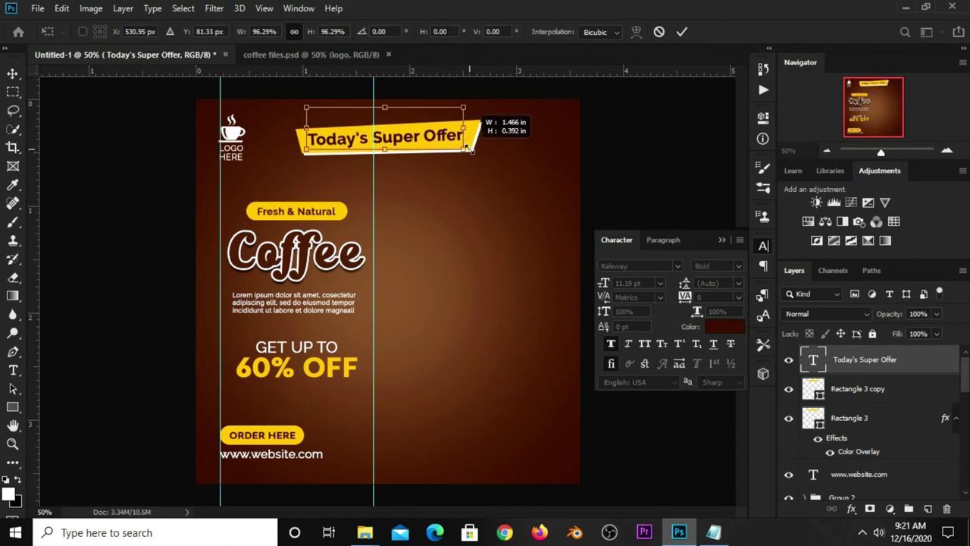
key(Return)
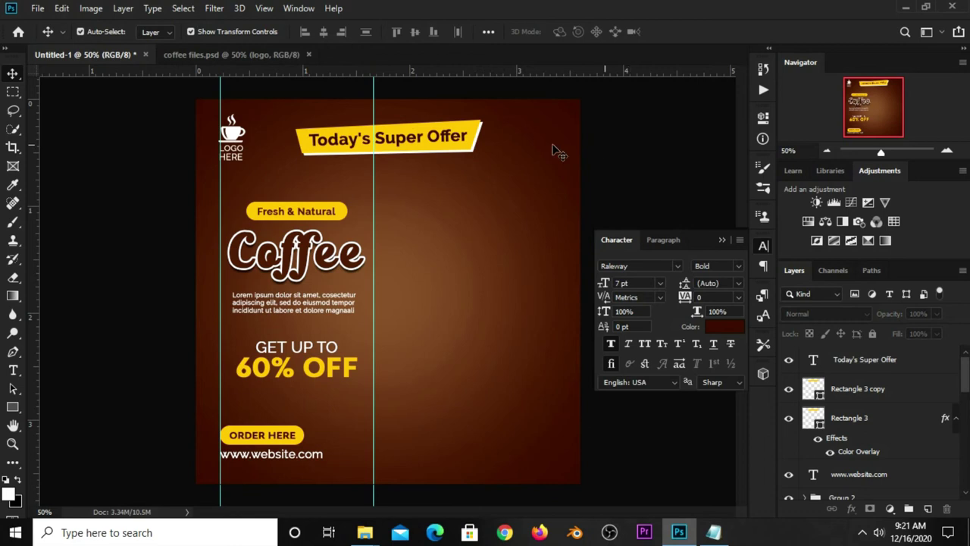
click(446, 150)
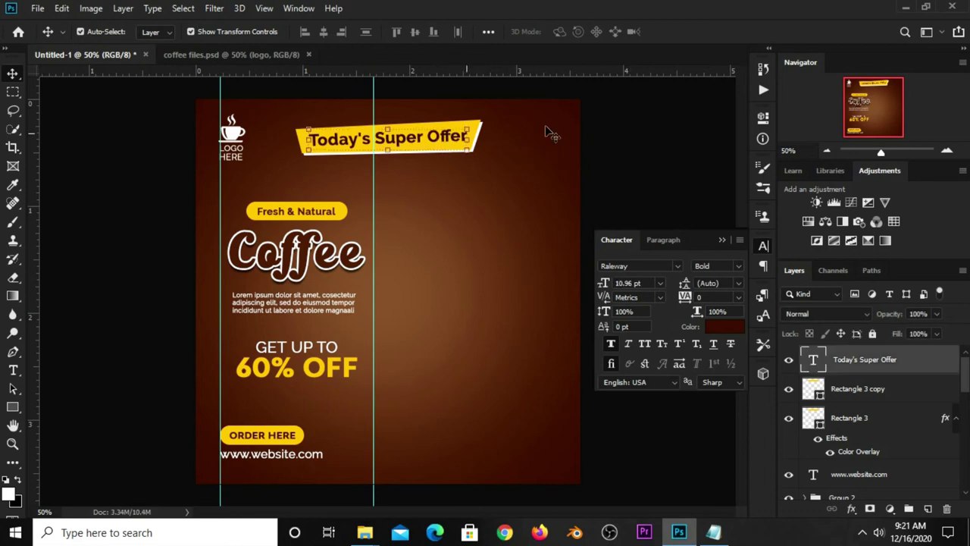
click(632, 133)
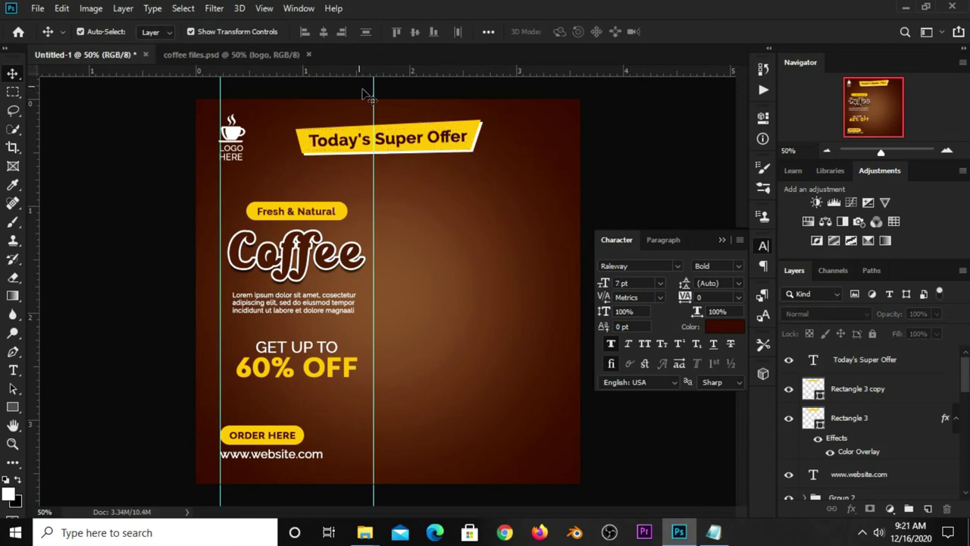
Step: Clear all guides and close the Character panel
click(264, 9)
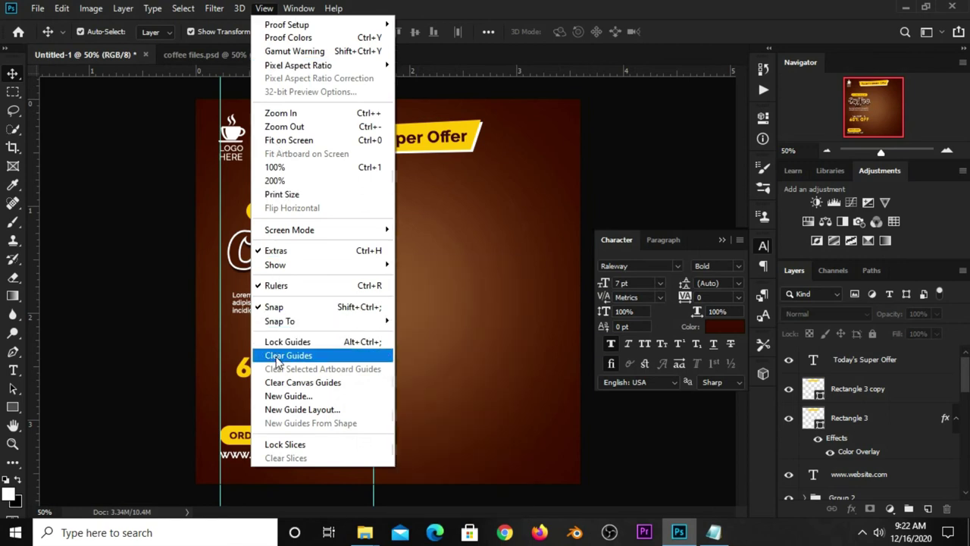
click(278, 356)
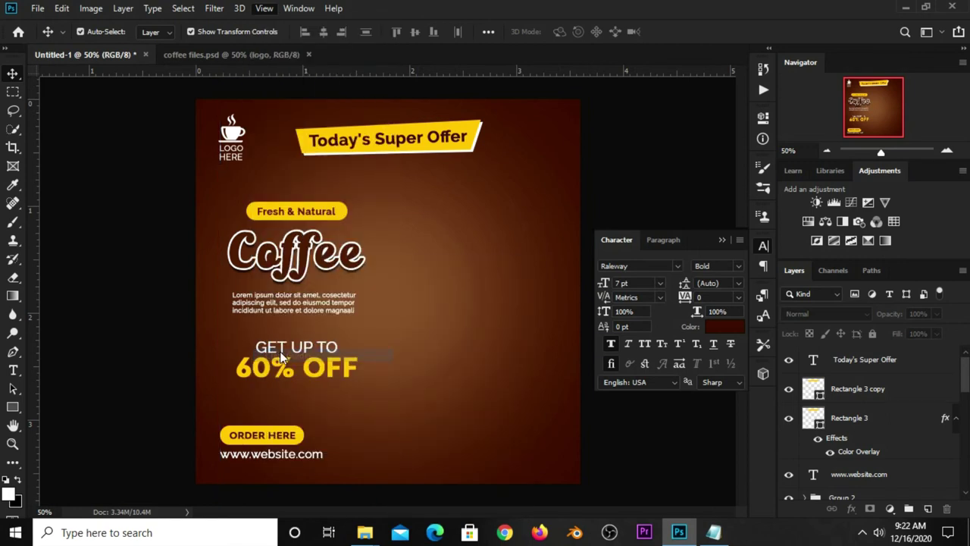
click(721, 241)
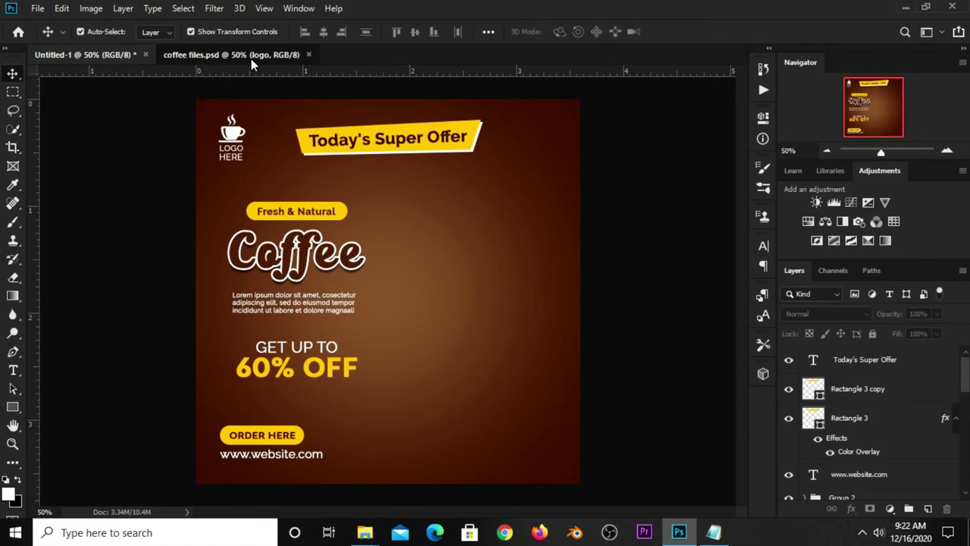
Step: Bring the coffee cup from coffee files.psd in, scaled to about 90.81% at right
click(251, 57)
click(447, 357)
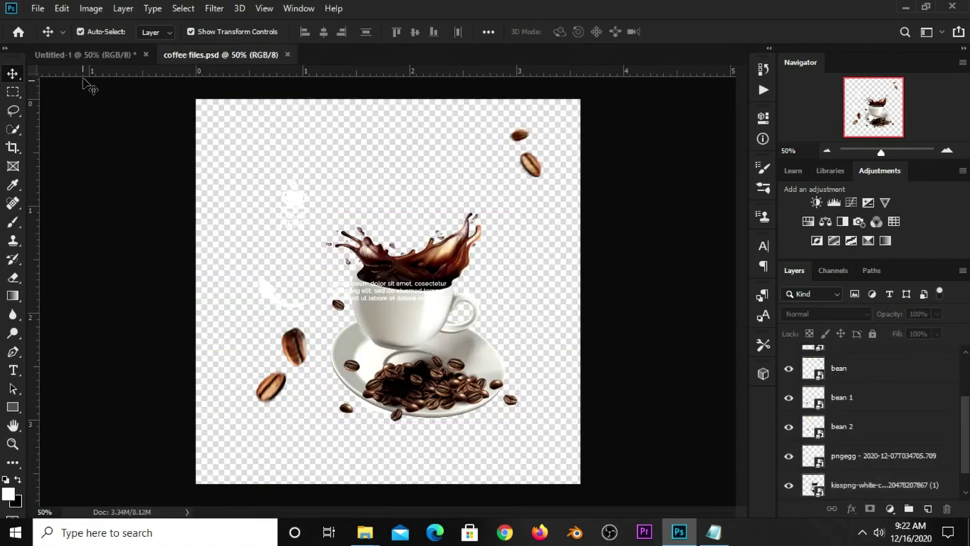
mouse_move(150, 187)
mouse_down()
mouse_move(389, 291)
mouse_move(470, 357)
mouse_move(456, 358)
mouse_up()
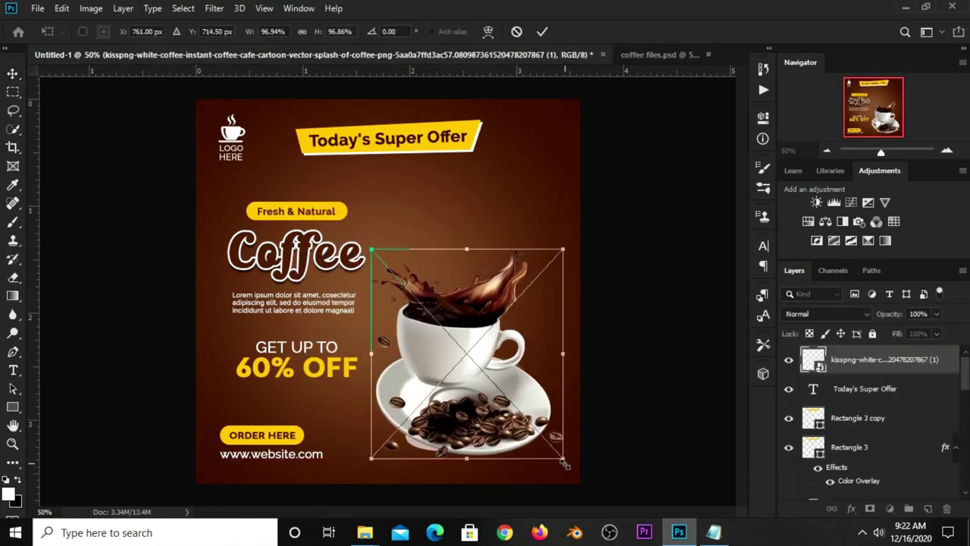
drag(561, 462, 551, 444)
drag(486, 397, 488, 398)
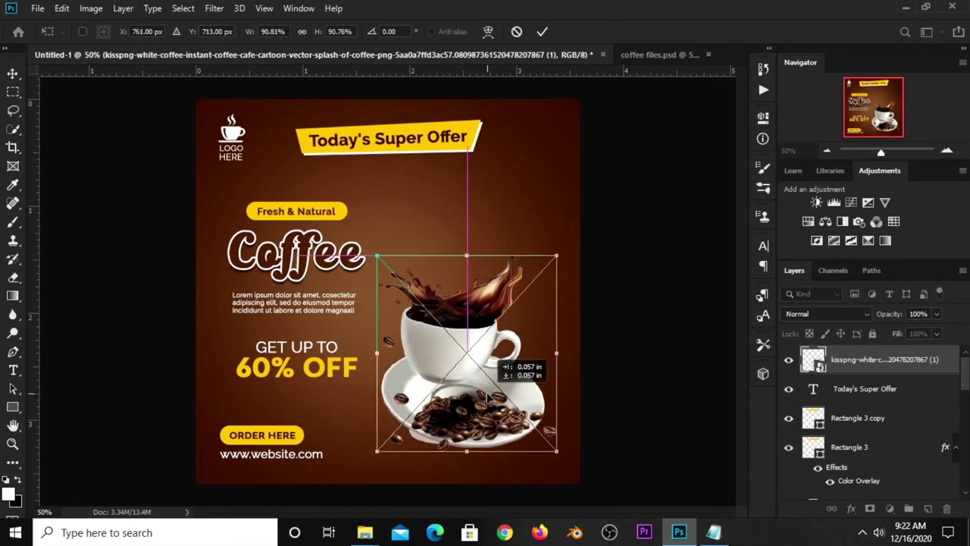
key(Return)
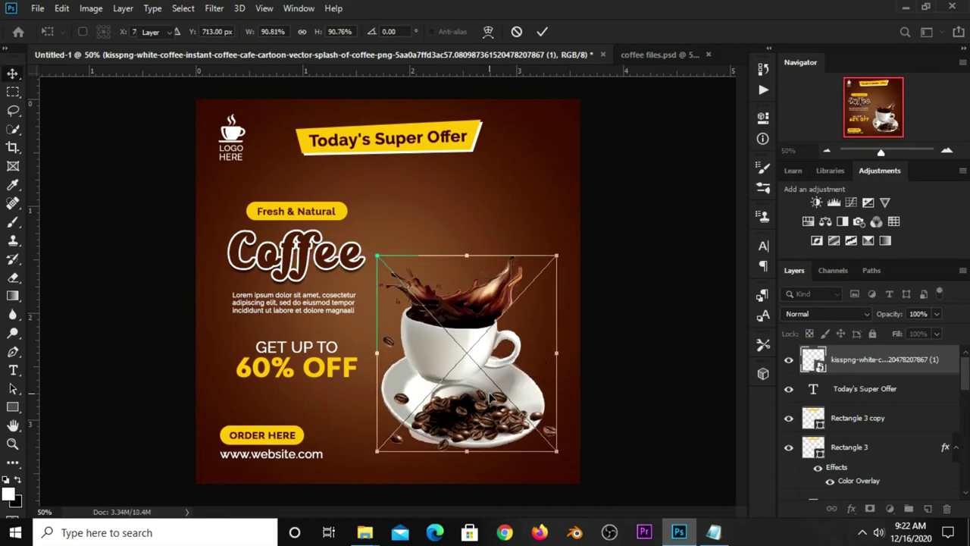
key(Right)
key(Right)
key(Right)
key(Right)
key(Right)
key(Right)
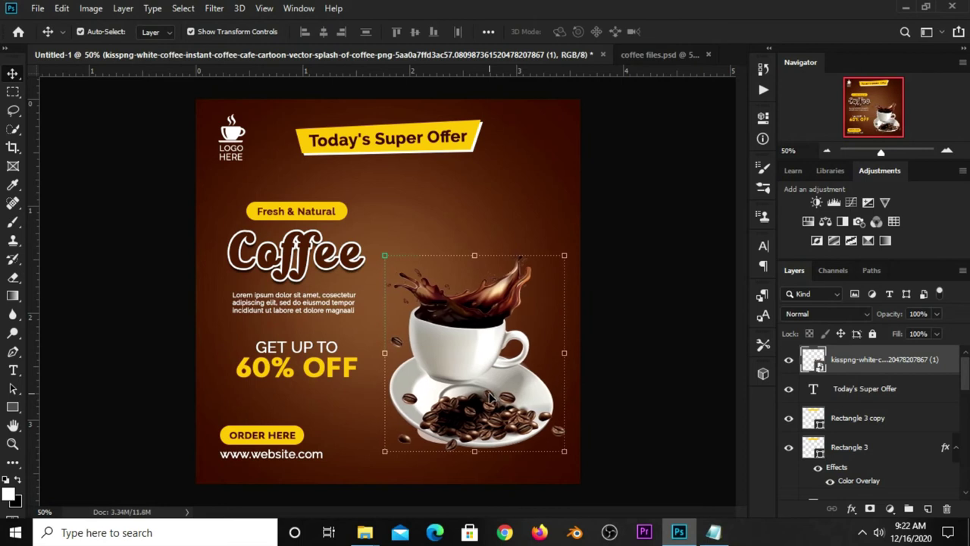
Step: Reselect the coffee cup layer and toggle its visibility to compare
click(657, 373)
click(486, 366)
key(Right)
key(Right)
key(Right)
click(788, 360)
click(788, 359)
Step: Add a Curves adjustment clipped to the cup with a two-point S-curve, then compare
click(889, 513)
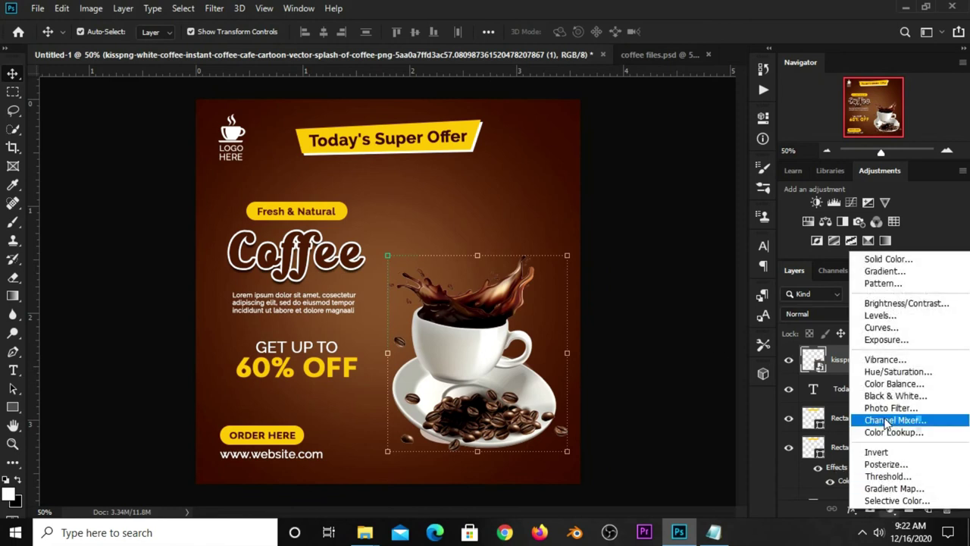
click(886, 325)
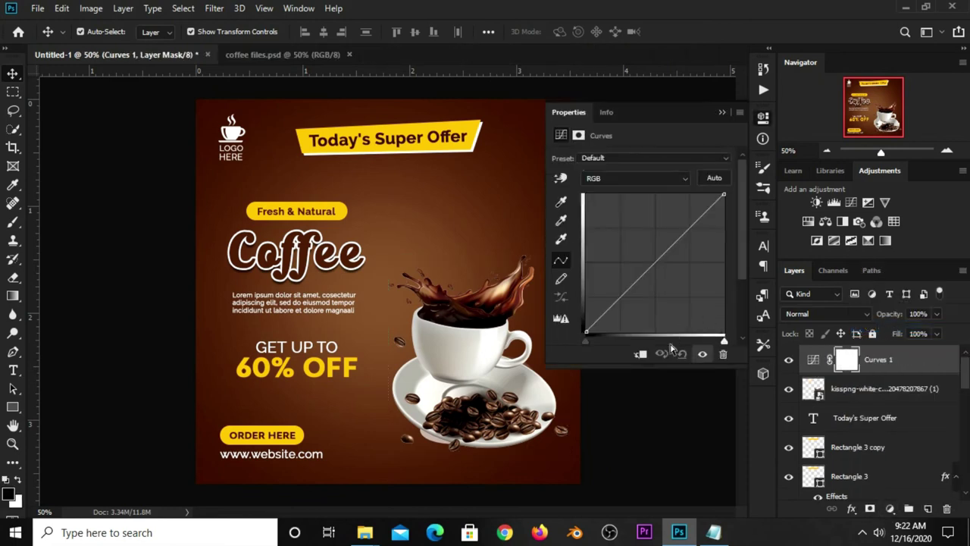
click(641, 354)
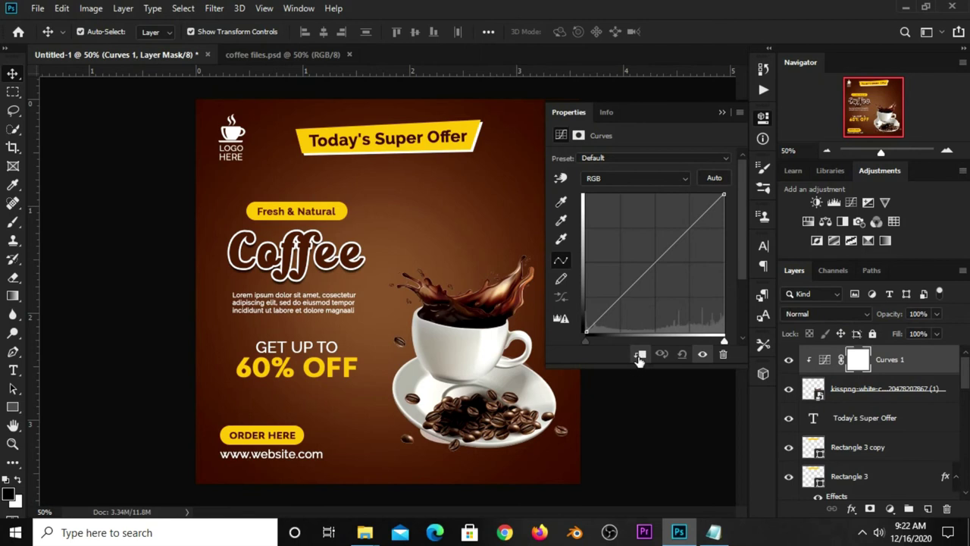
click(641, 282)
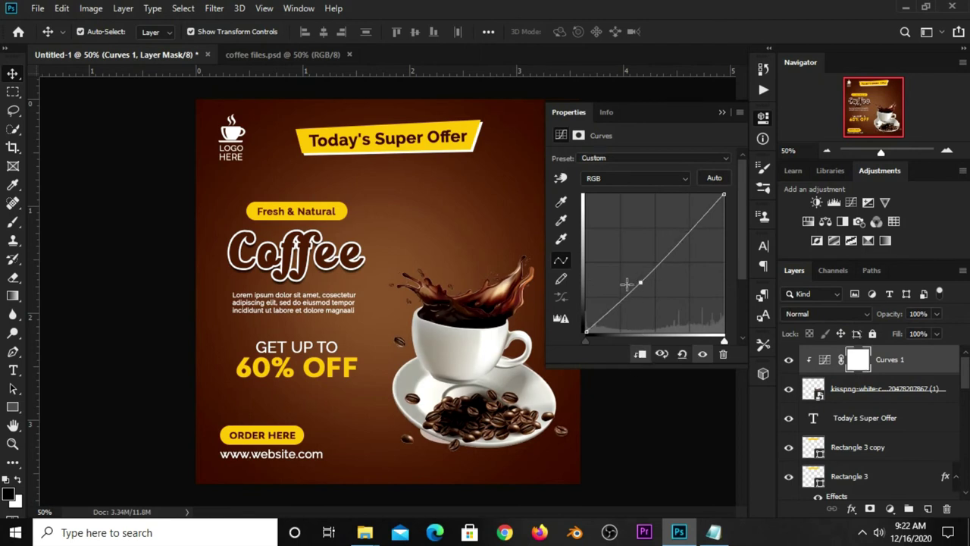
drag(689, 229, 688, 222)
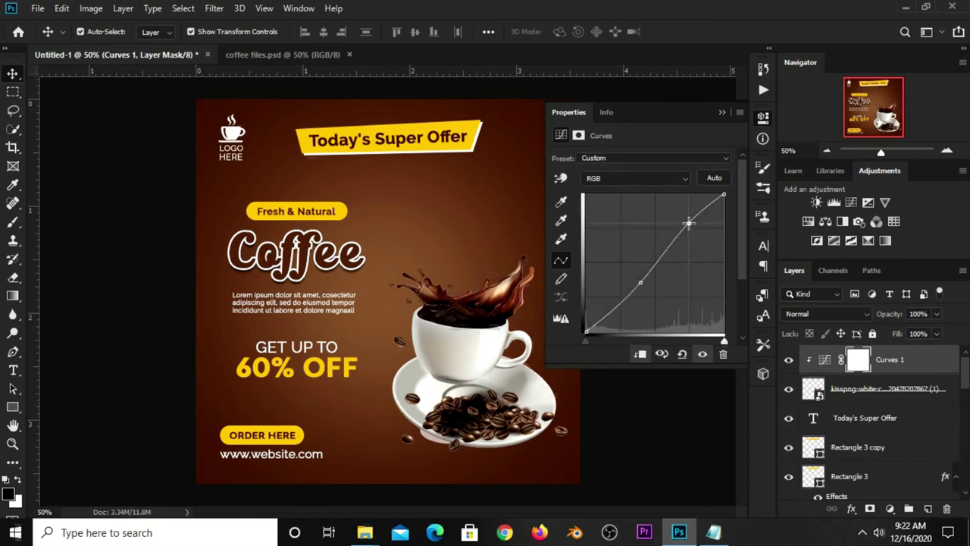
click(722, 112)
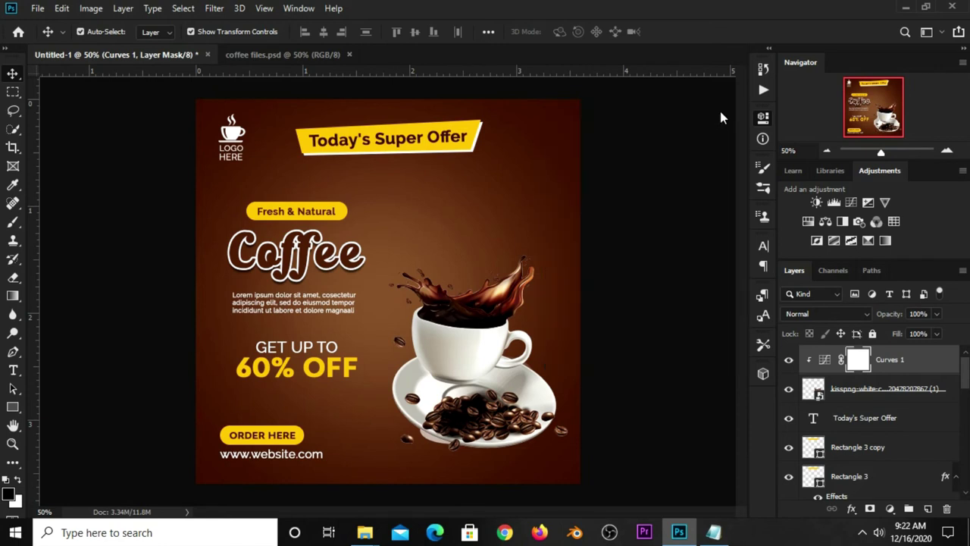
click(788, 360)
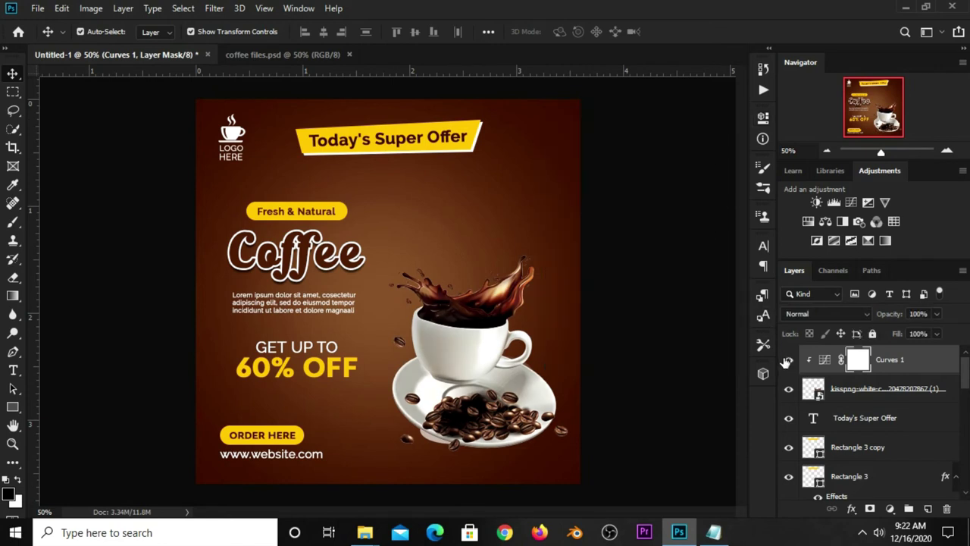
click(788, 360)
click(685, 337)
Step: Create a new empty Layer 2 above the Today's Super Offer text layer
click(478, 354)
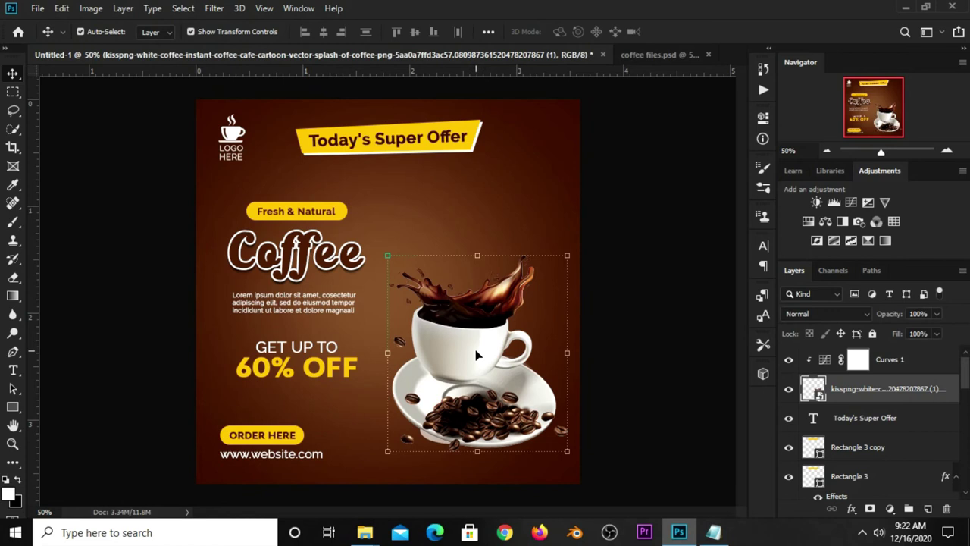
click(477, 354)
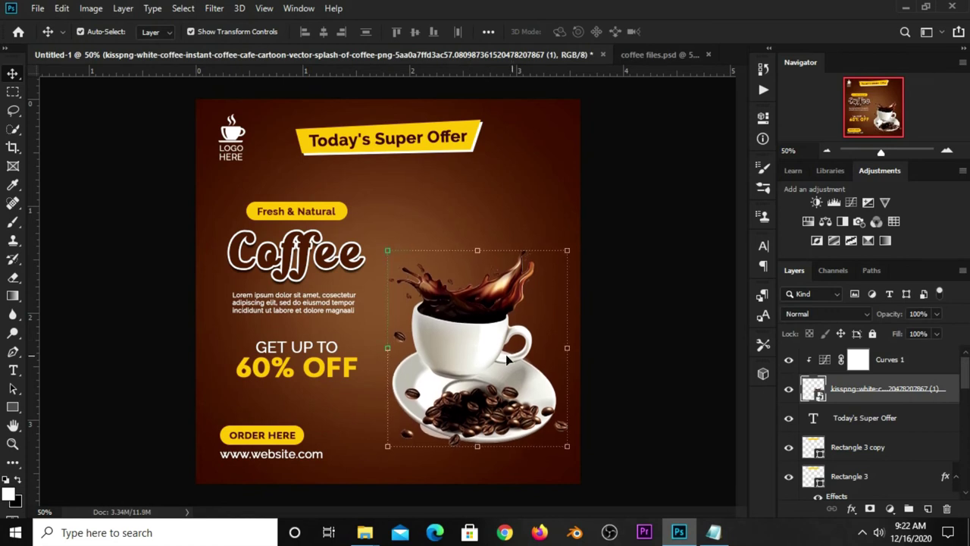
click(507, 354)
click(858, 427)
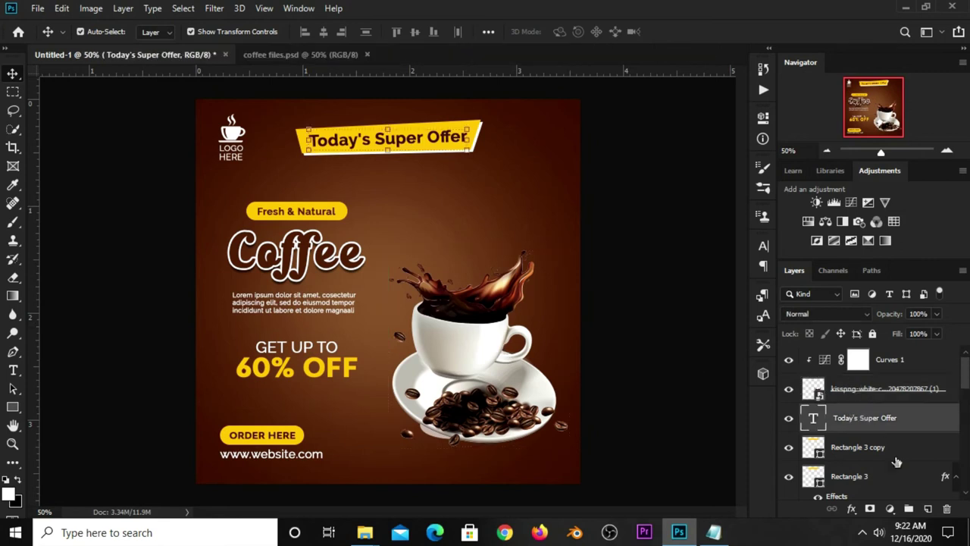
click(928, 509)
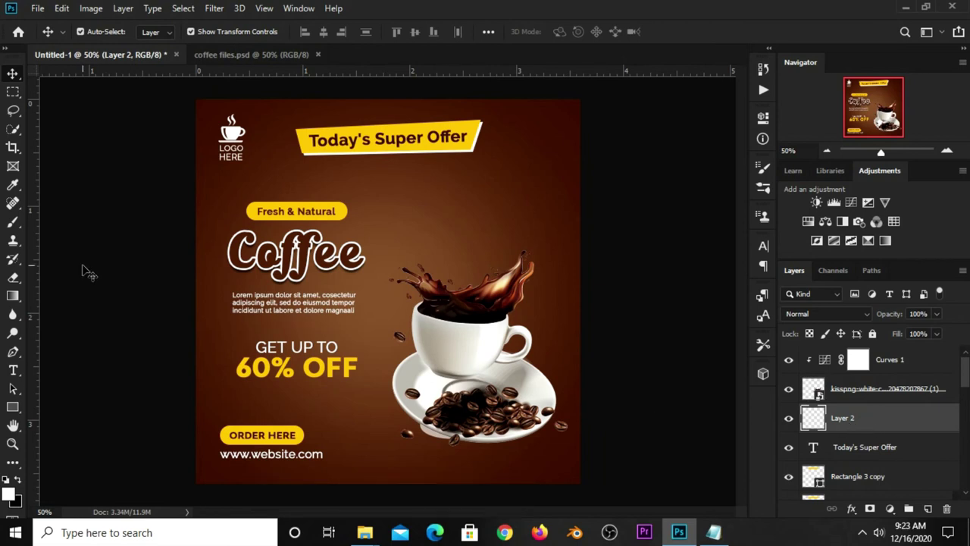
Step: Paint a dark soft brush blob behind the coffee splash on Layer 2
click(12, 225)
click(72, 220)
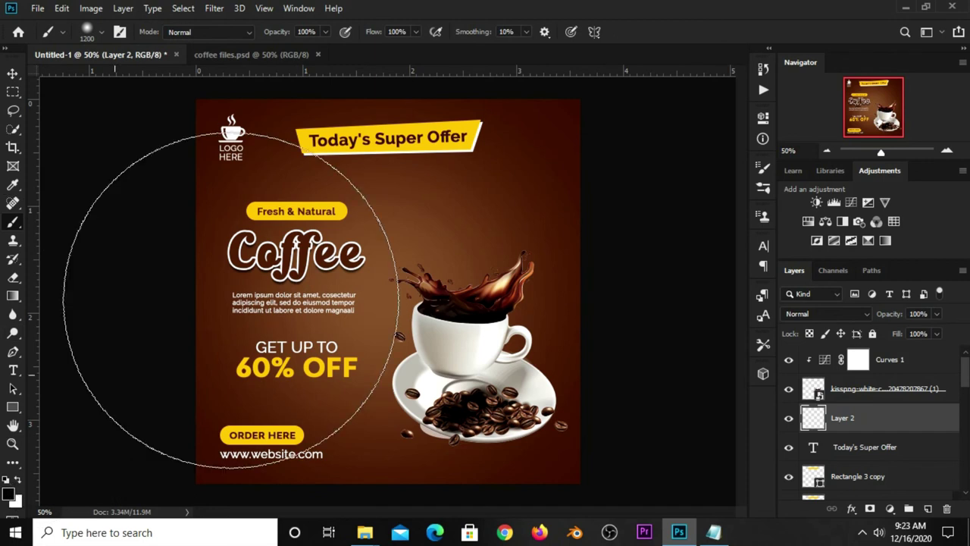
key(bracketleft)
key(bracketleft)
key(bracketleft)
key(bracketleft)
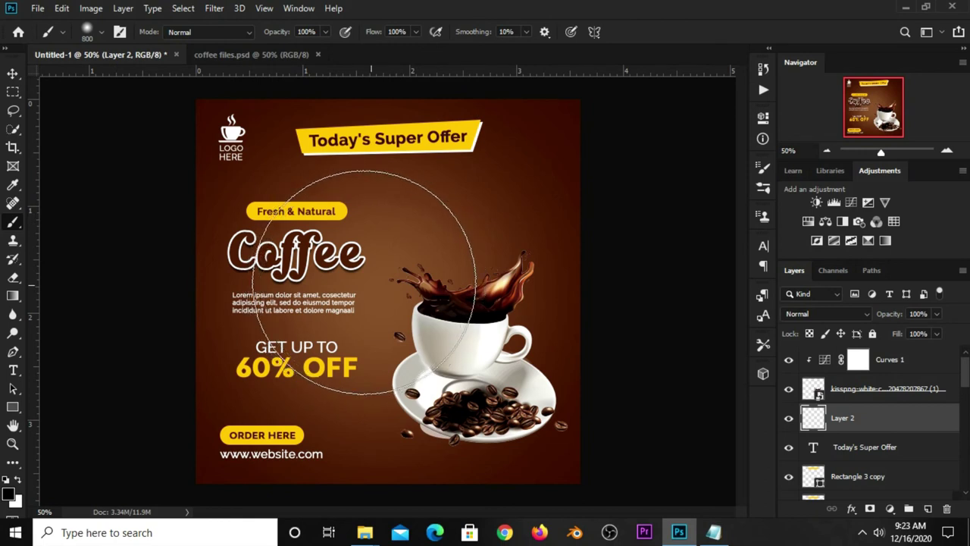
drag(509, 254, 415, 258)
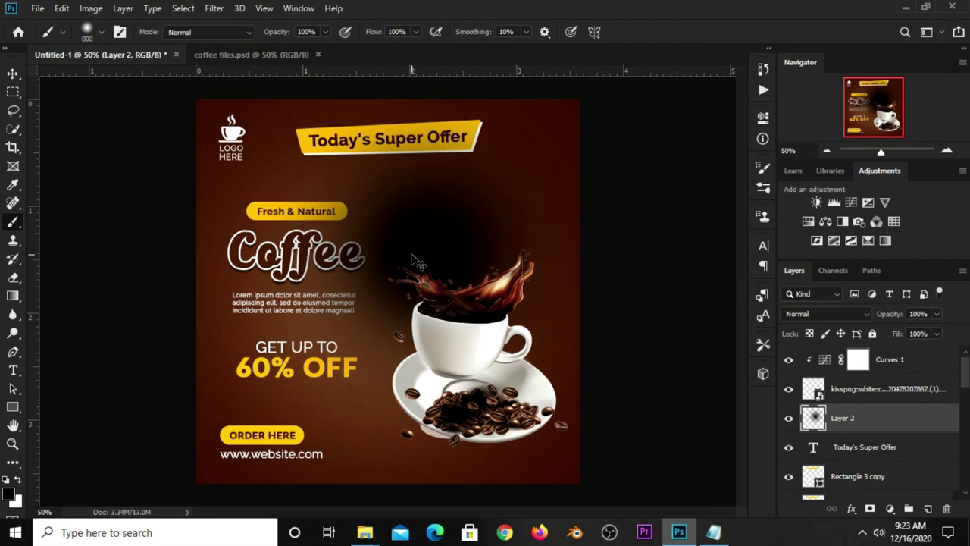
click(12, 73)
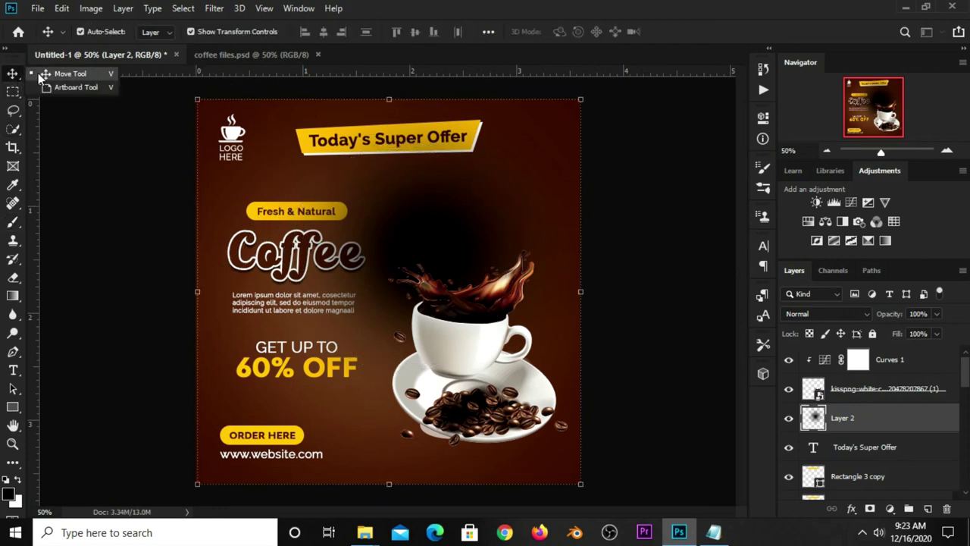
key(ctrl+t)
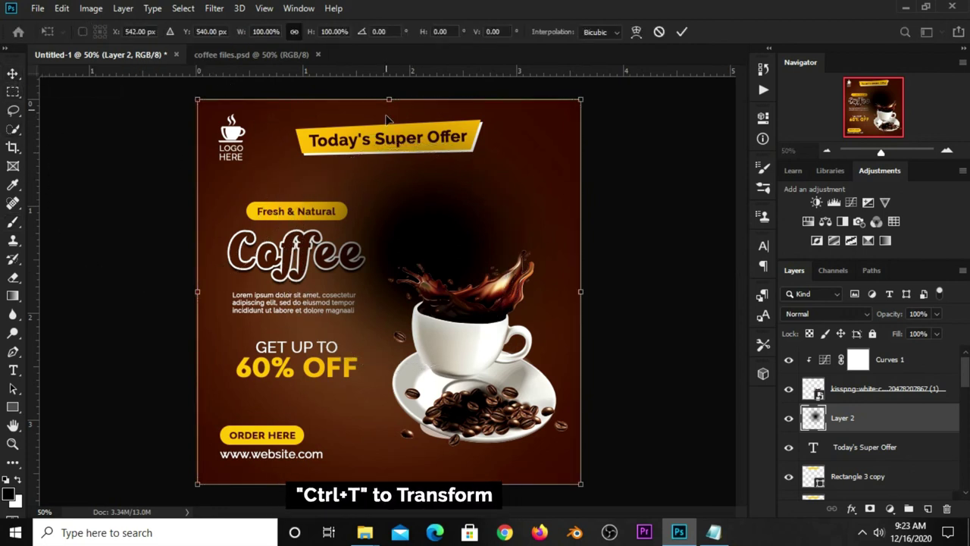
Step: Squash the blob into a narrow shadow under the saucer at 77% opacity
drag(389, 95, 425, 449)
mouse_move(191, 465)
mouse_down()
mouse_move(293, 466)
mouse_move(283, 465)
mouse_up()
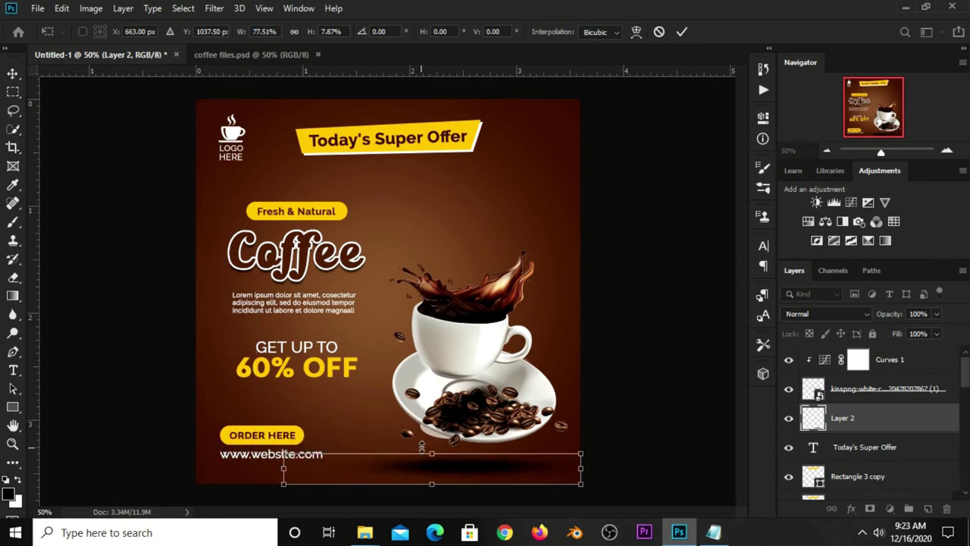
key(Return)
drag(465, 474, 473, 443)
click(936, 313)
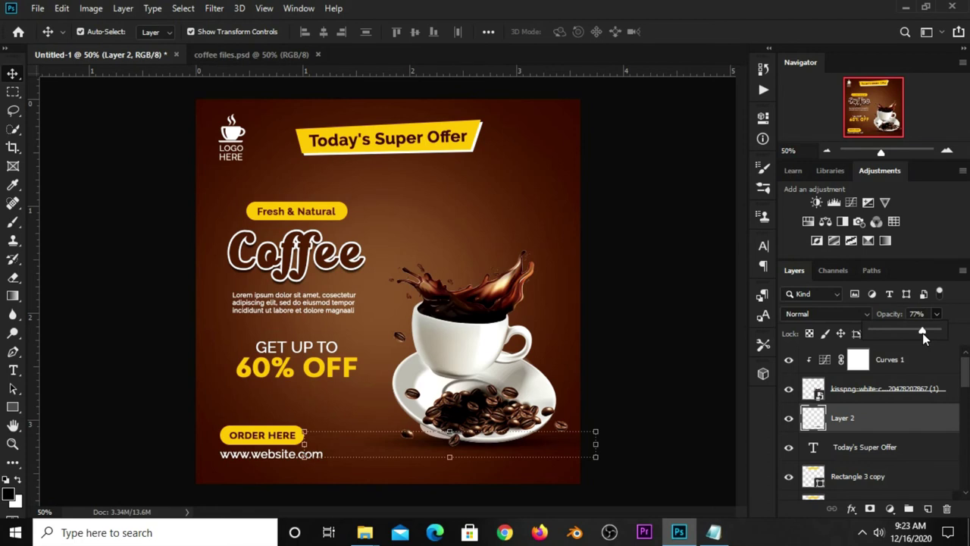
click(634, 370)
click(634, 369)
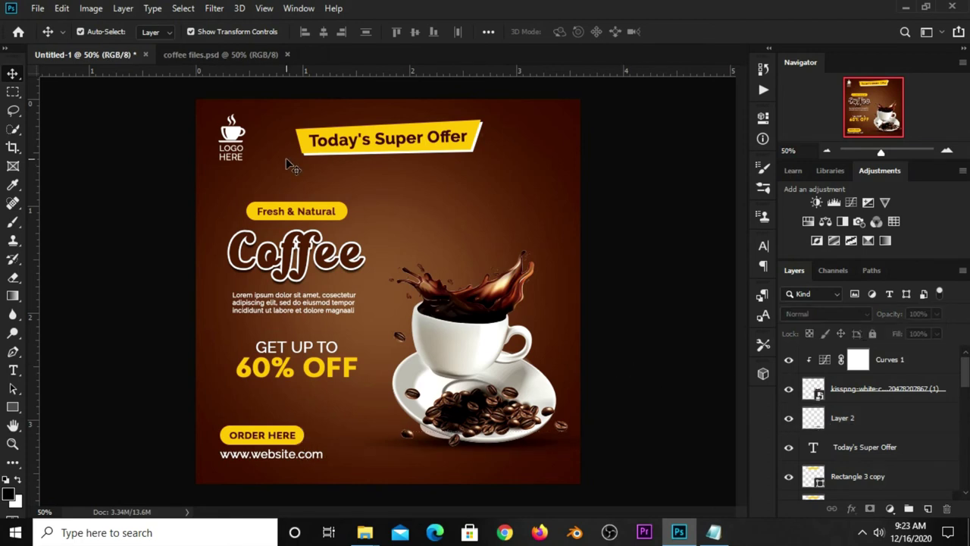
Step: Bring the pngegg curved white arrow from coffee files.psd in, below 60% OFF
click(209, 58)
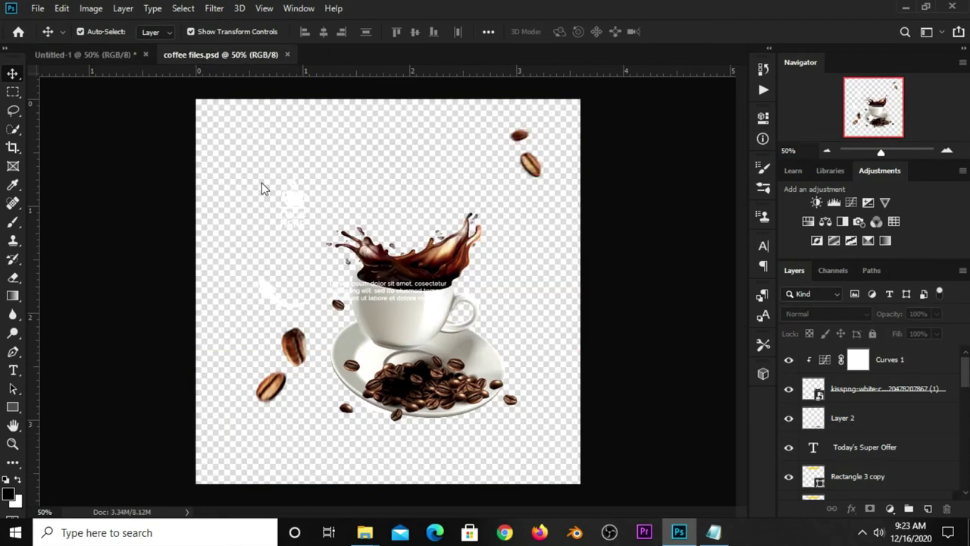
click(270, 294)
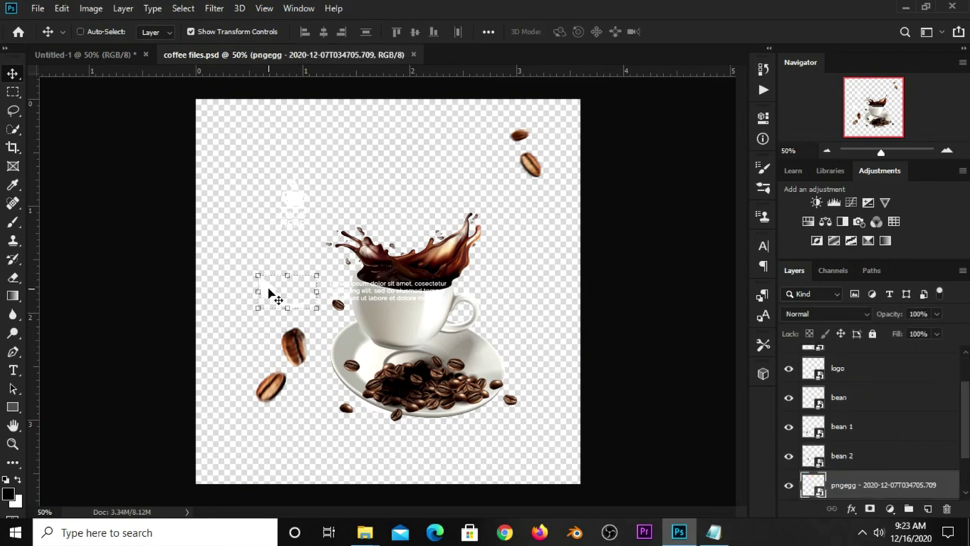
mouse_move(129, 85)
mouse_down()
mouse_move(351, 296)
mouse_move(335, 388)
mouse_move(362, 417)
mouse_move(371, 396)
mouse_up()
key(ctrl+t)
key(Return)
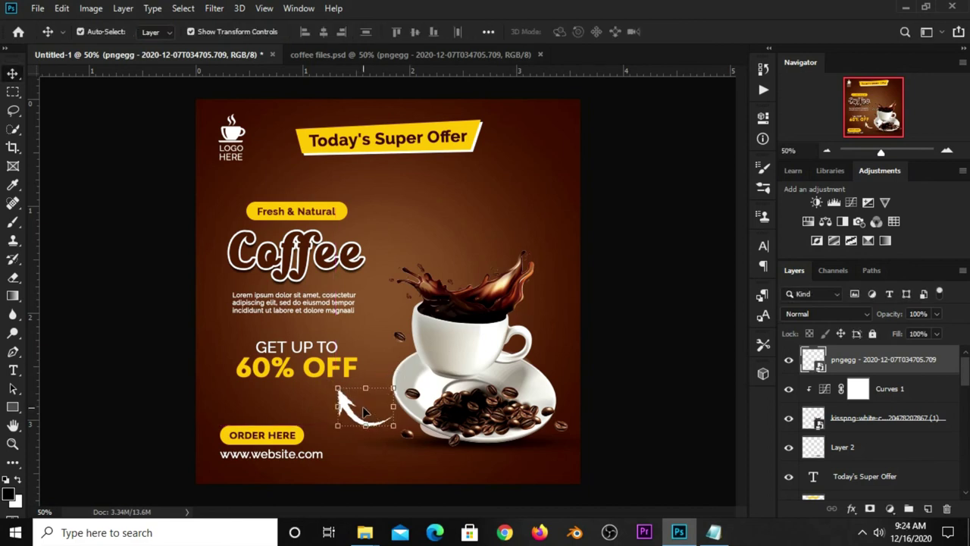
click(612, 360)
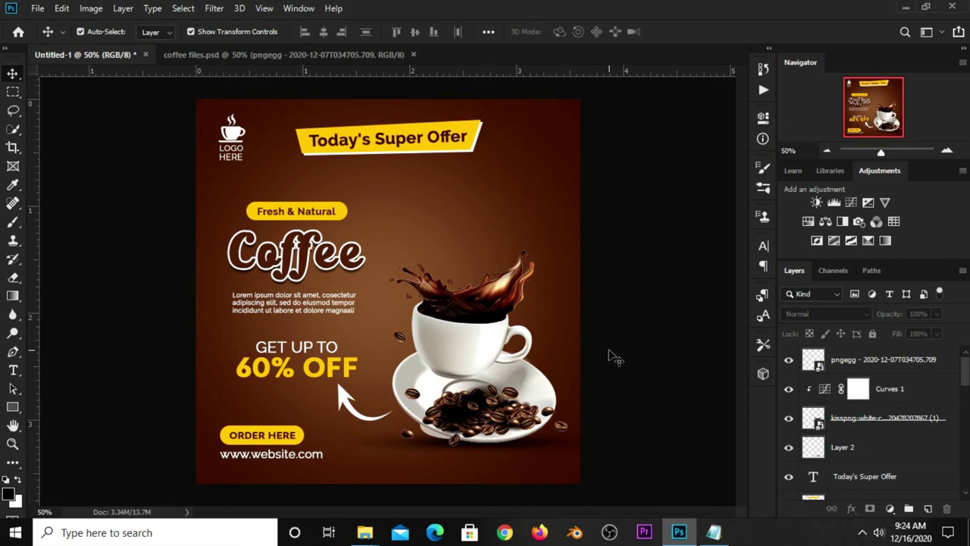
Step: Load the coffee cup's outline as a selection and add an empty Layer 3 above Curves 1
click(542, 359)
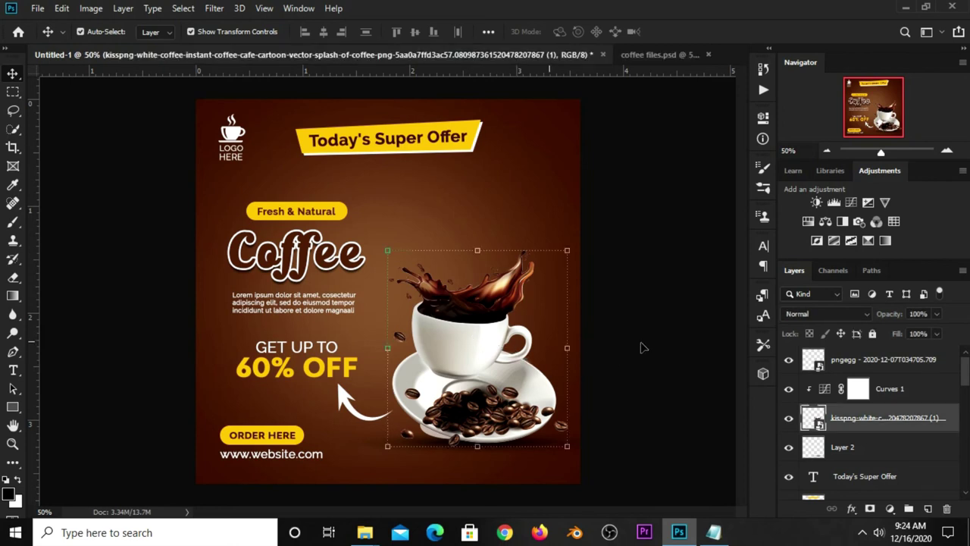
ctrl+click(876, 432)
ctrl+click(814, 424)
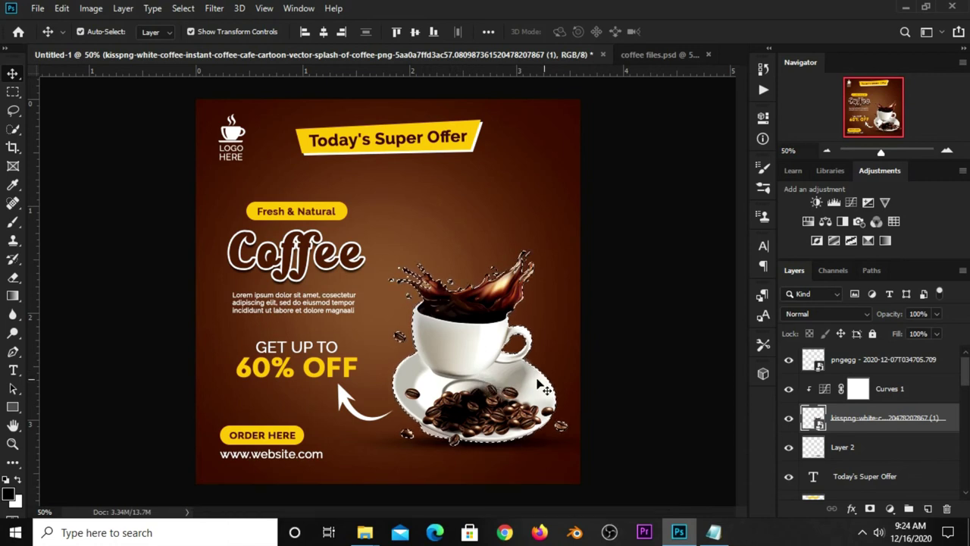
click(899, 388)
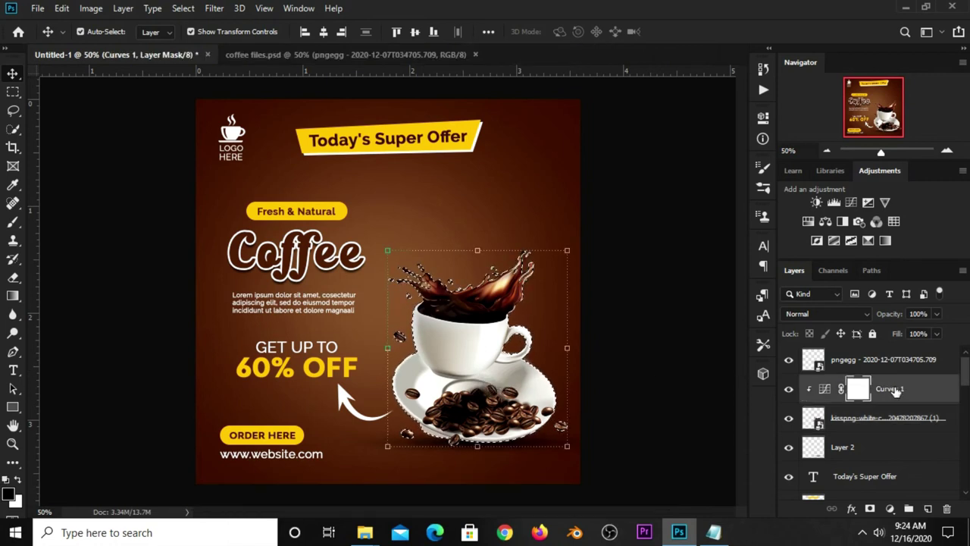
click(928, 510)
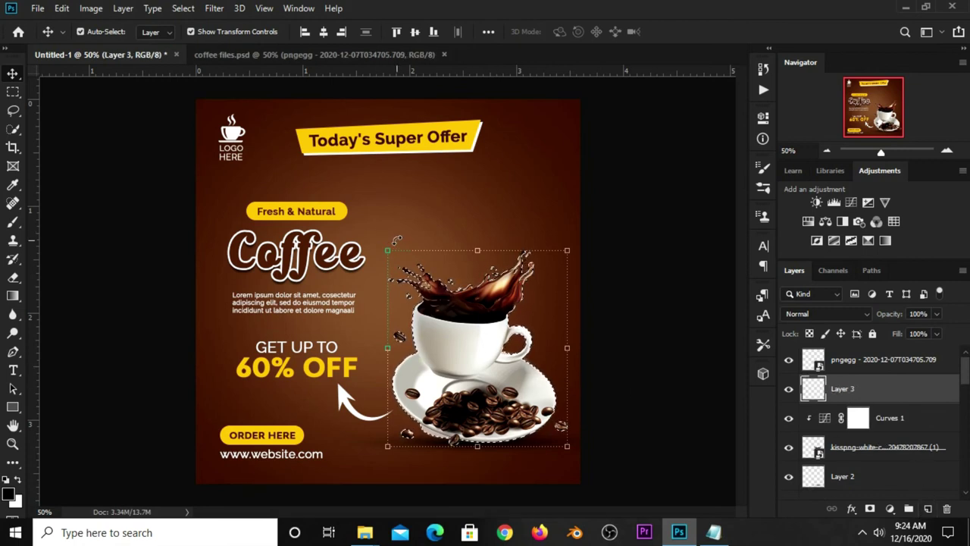
Step: Expand the cup selection by 6 pixels
click(183, 9)
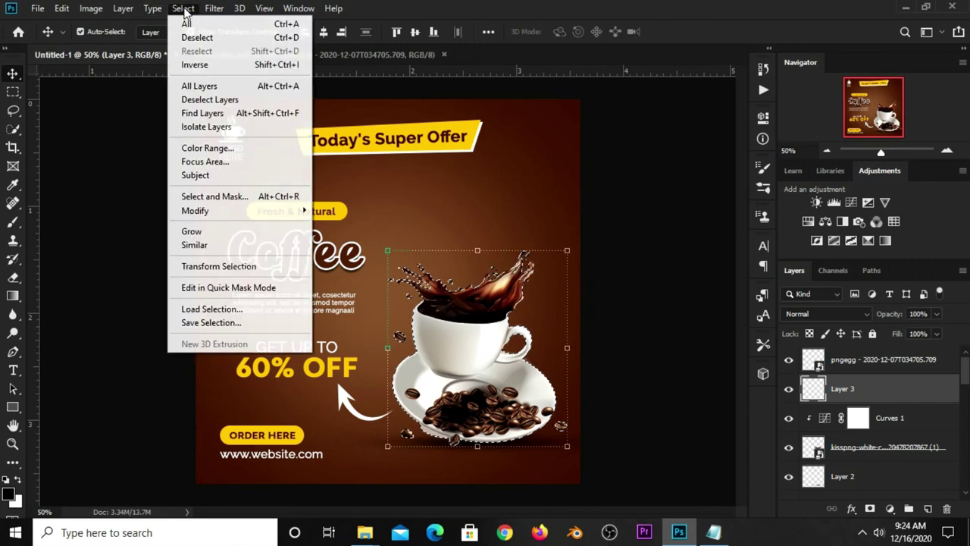
mouse_move(195, 210)
click(339, 238)
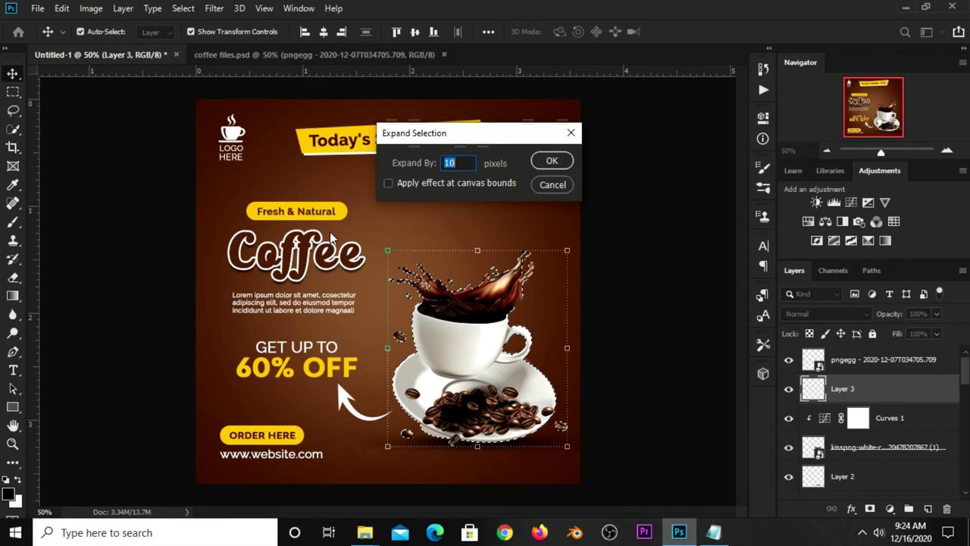
text(6)
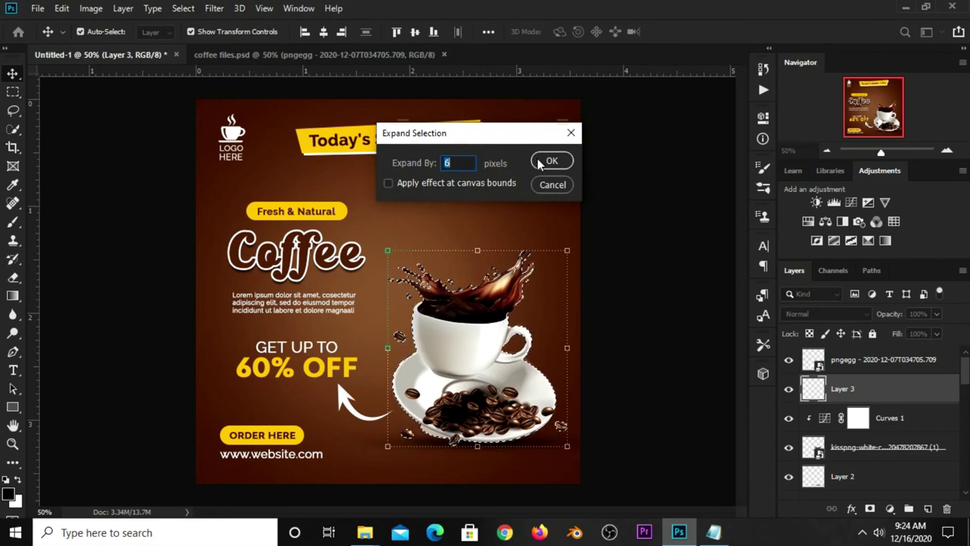
click(551, 161)
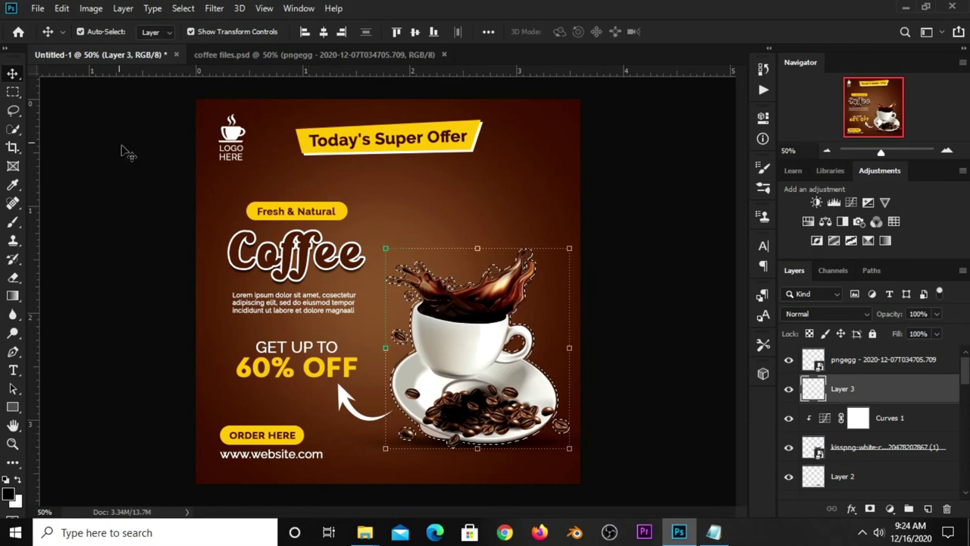
Step: Stroke the cup selection on Layer 3 with a thin white (ffffff) outline, then deselect
right_click(13, 91)
click(62, 92)
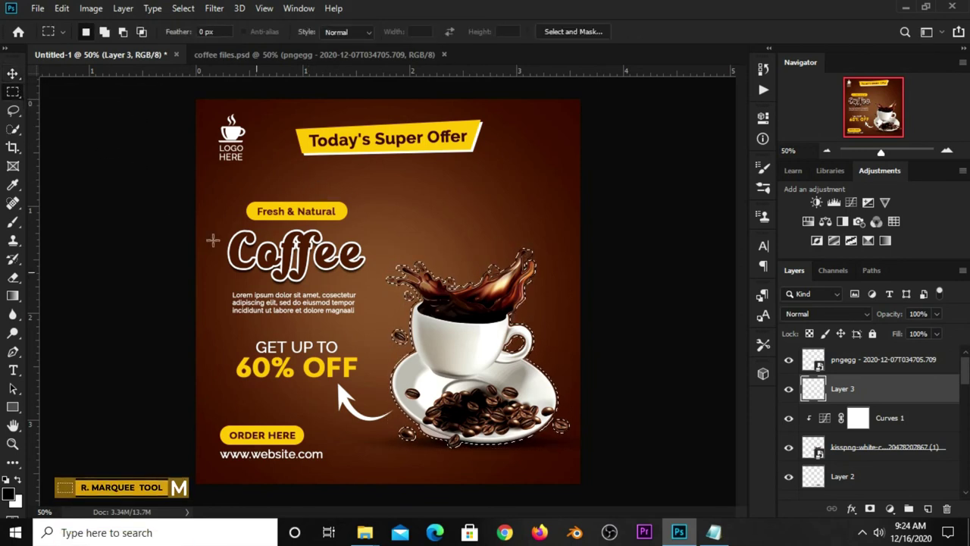
right_click(453, 330)
click(483, 252)
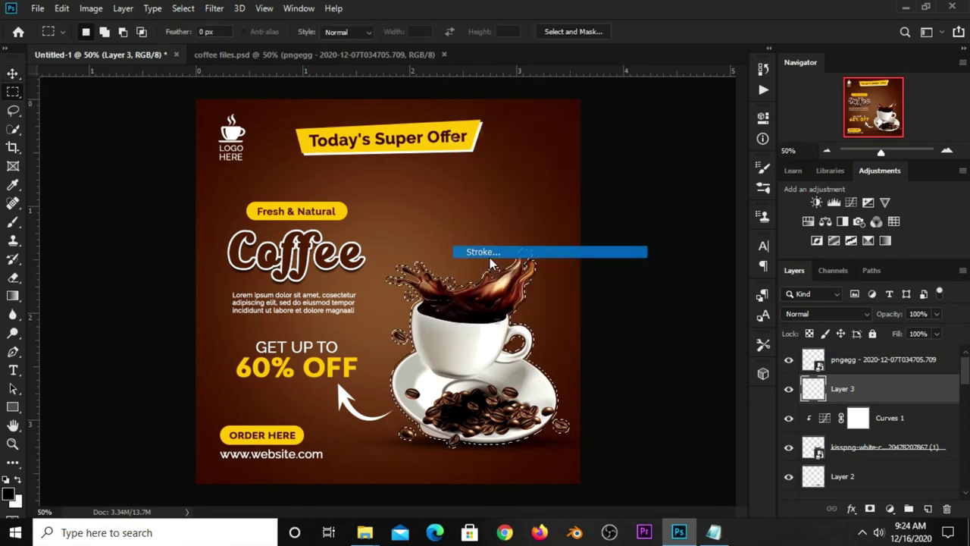
click(429, 149)
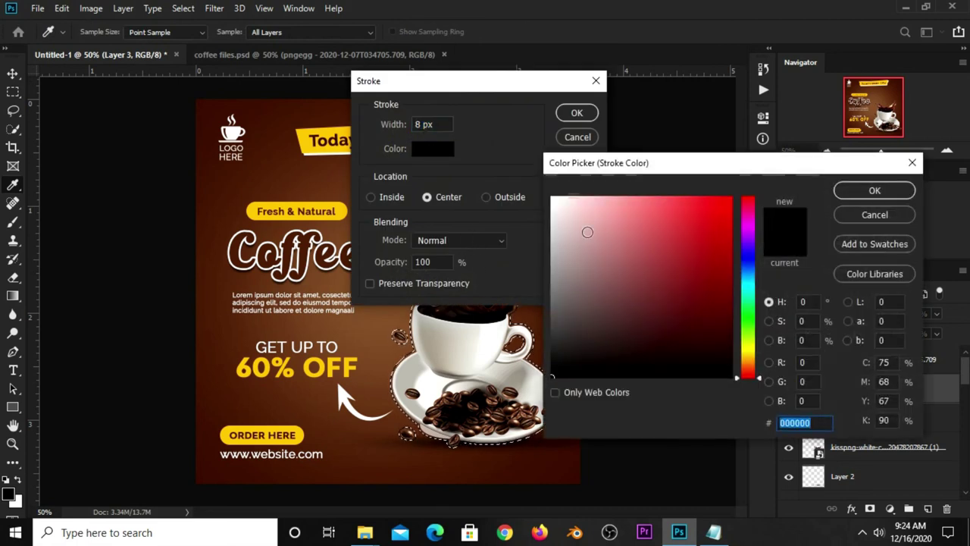
text(ffffff)
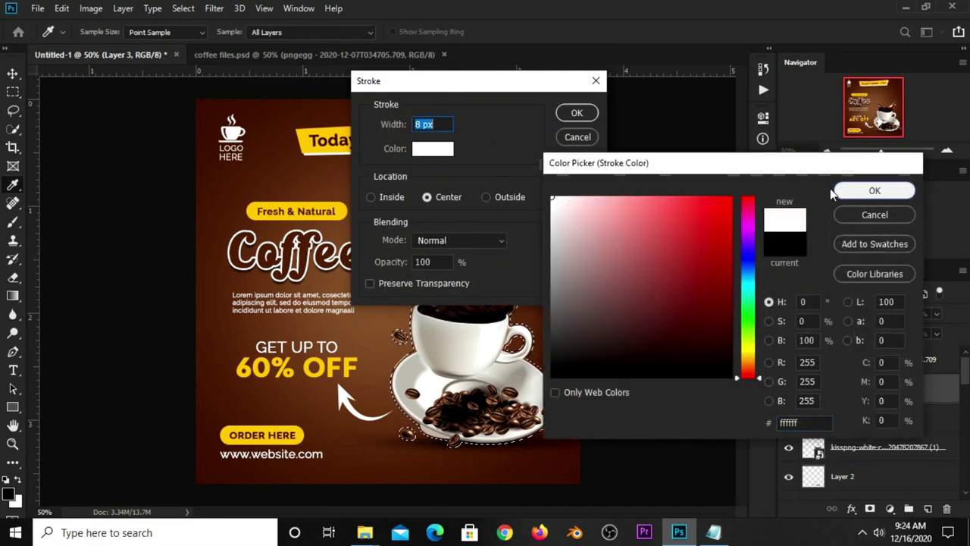
click(874, 190)
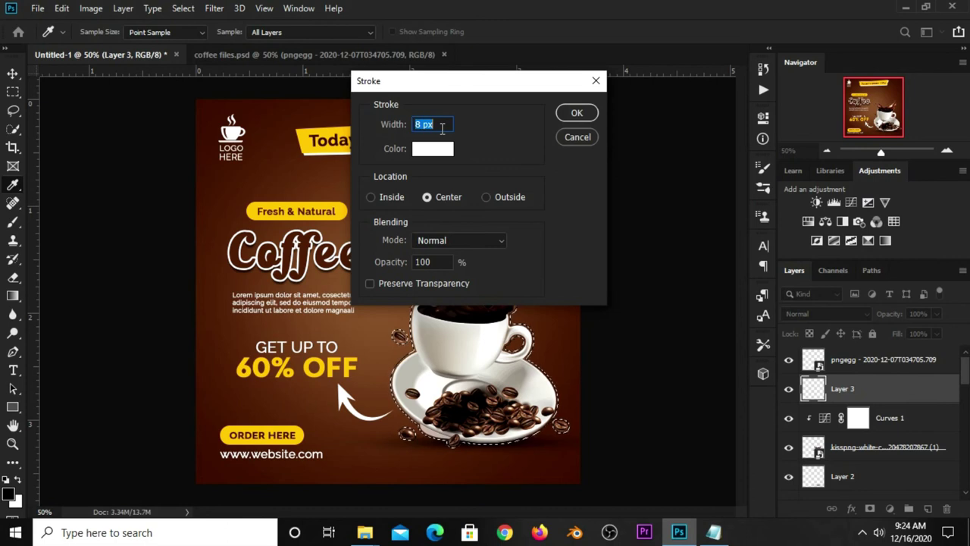
text(3)
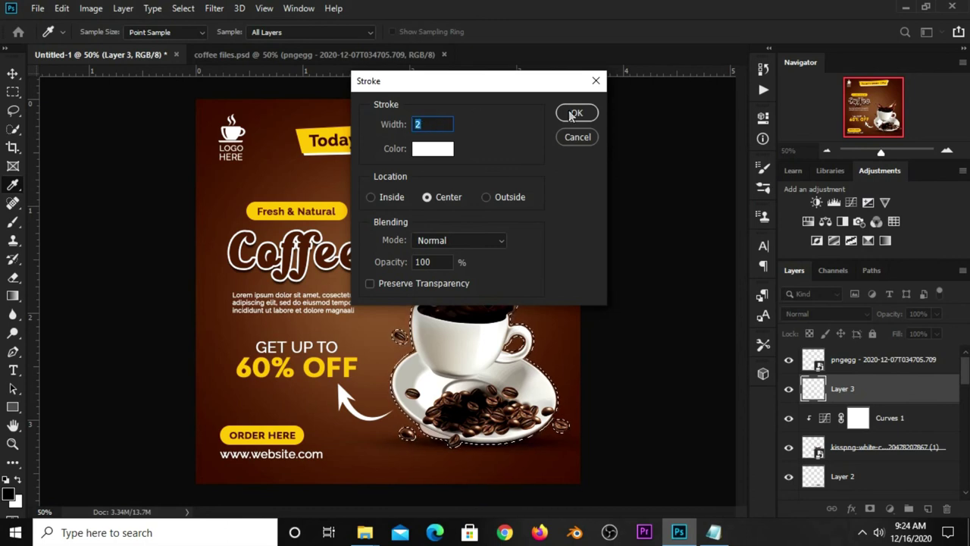
click(577, 112)
key(m)
key(ctrl+d)
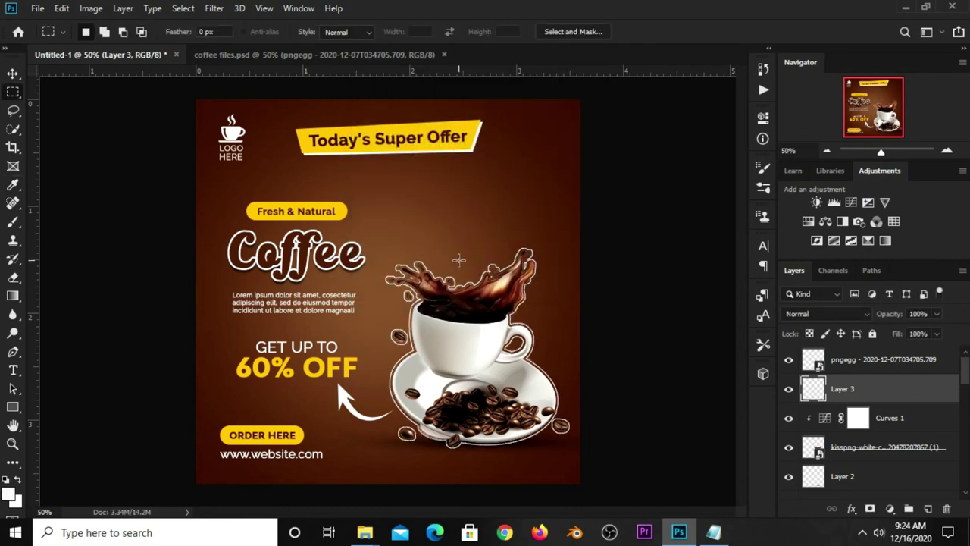
Step: Add a layer mask to Layer 3 and set up the Brush tool with black
click(789, 389)
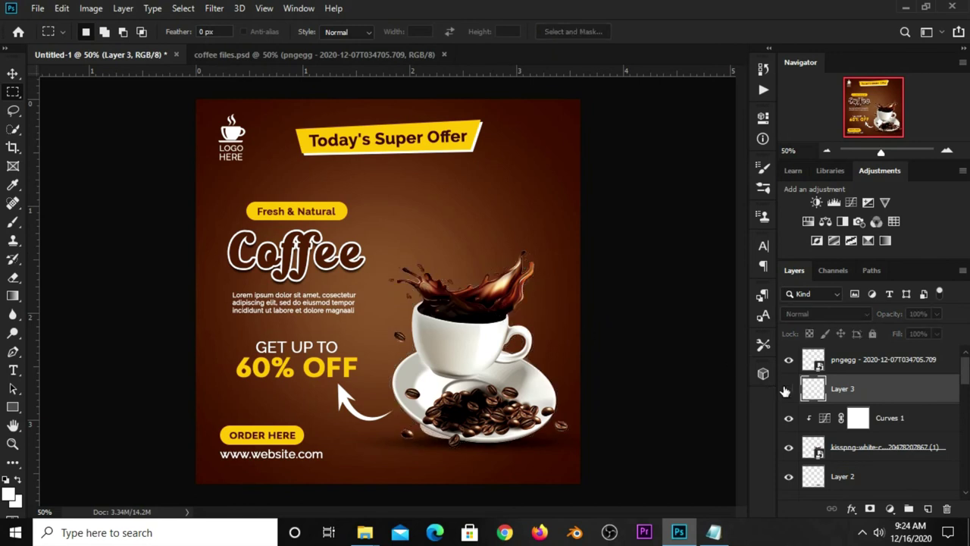
click(788, 389)
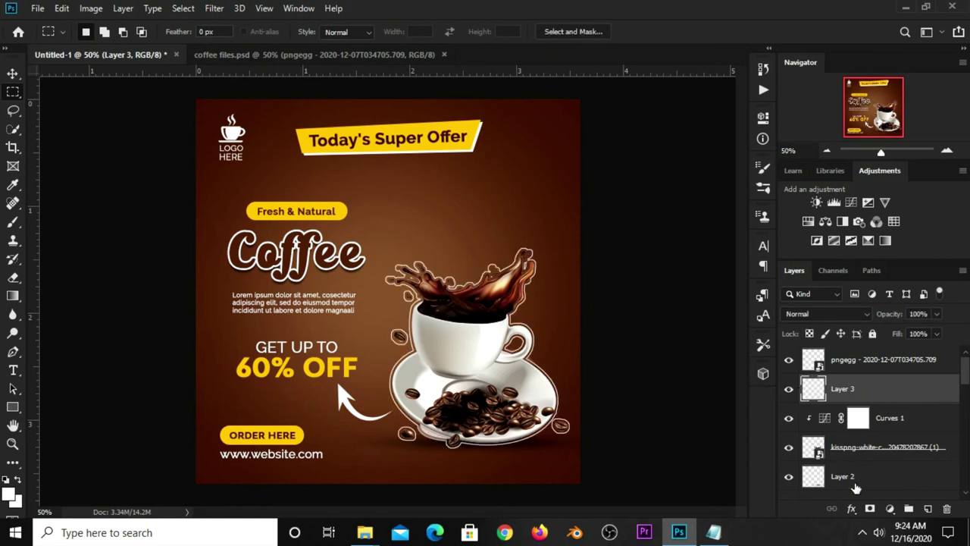
click(869, 508)
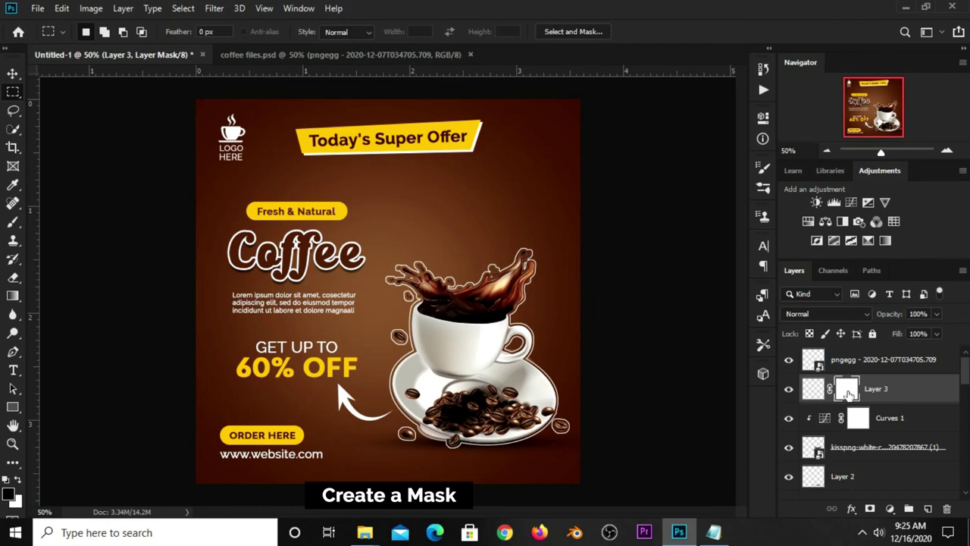
right_click(13, 221)
click(68, 221)
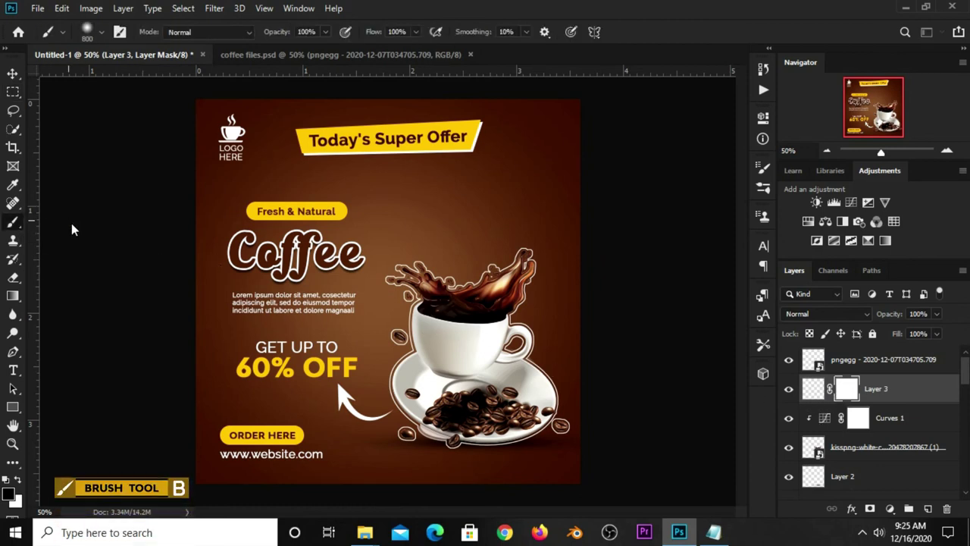
click(11, 494)
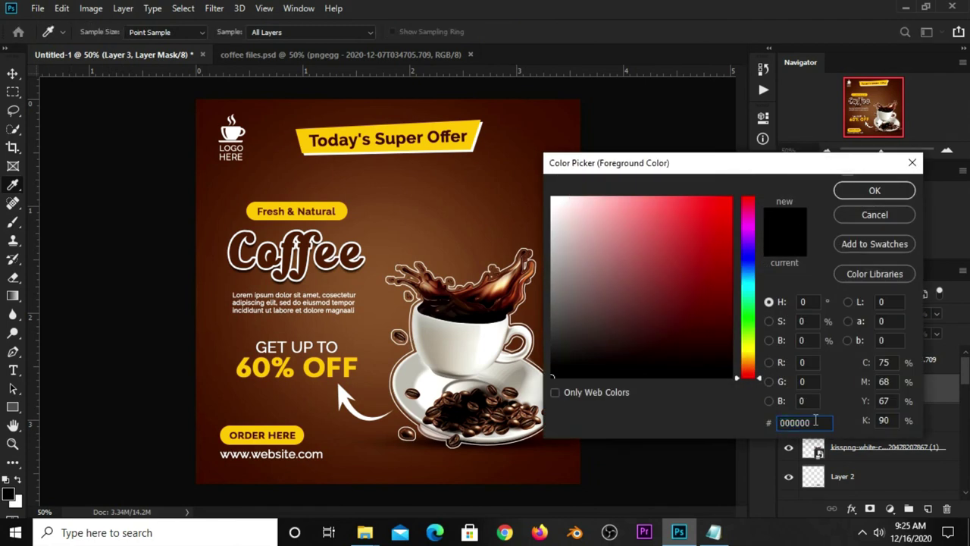
click(848, 197)
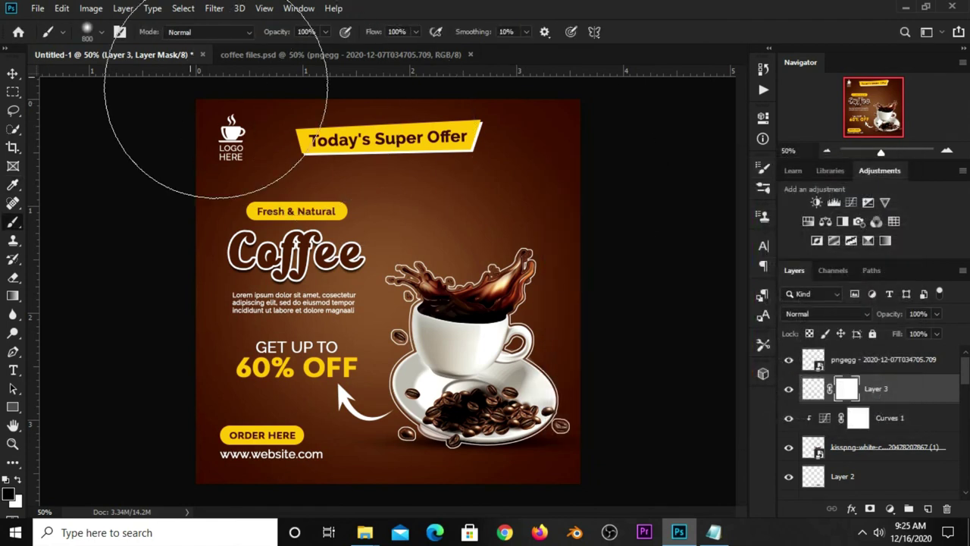
Step: With a smaller brush, mask out the outline over the saucer beans and the splash's left edge
click(85, 35)
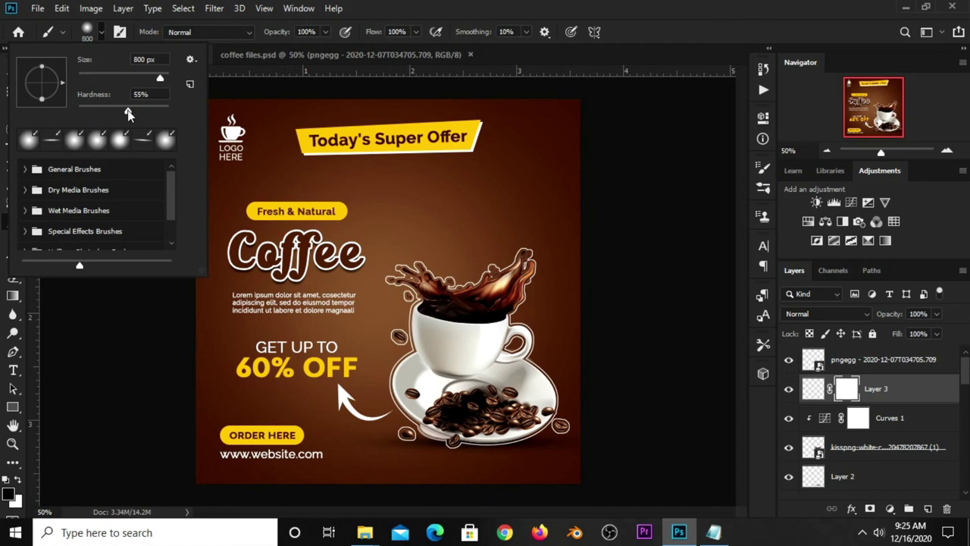
click(638, 22)
key(bracketleft)
key(bracketleft)
key(bracketleft)
key(bracketleft)
key(bracketleft)
key(bracketleft)
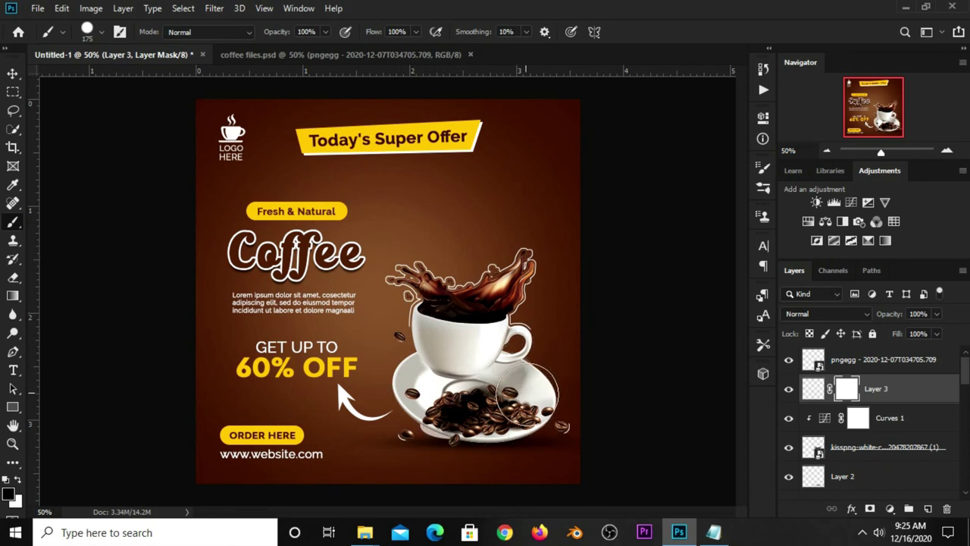
mouse_move(528, 396)
mouse_down()
mouse_move(559, 416)
mouse_move(444, 396)
mouse_move(400, 338)
mouse_move(407, 342)
mouse_up()
key(bracketleft)
key(bracketleft)
key(bracketleft)
mouse_move(378, 286)
mouse_down()
mouse_move(403, 265)
mouse_move(452, 265)
mouse_move(475, 239)
mouse_move(487, 261)
mouse_move(502, 260)
mouse_move(512, 288)
mouse_up()
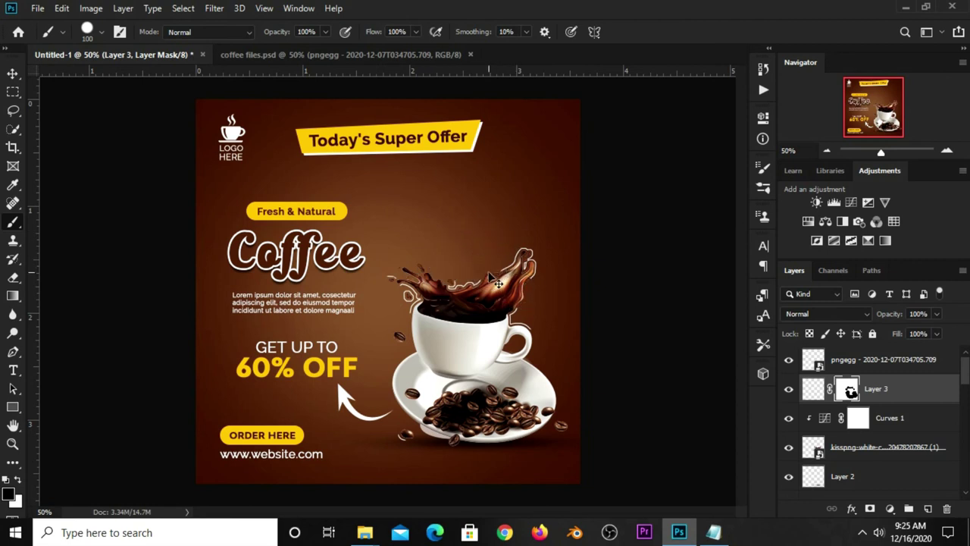
key(bracketleft)
key(bracketleft)
key(bracketleft)
click(788, 389)
click(788, 389)
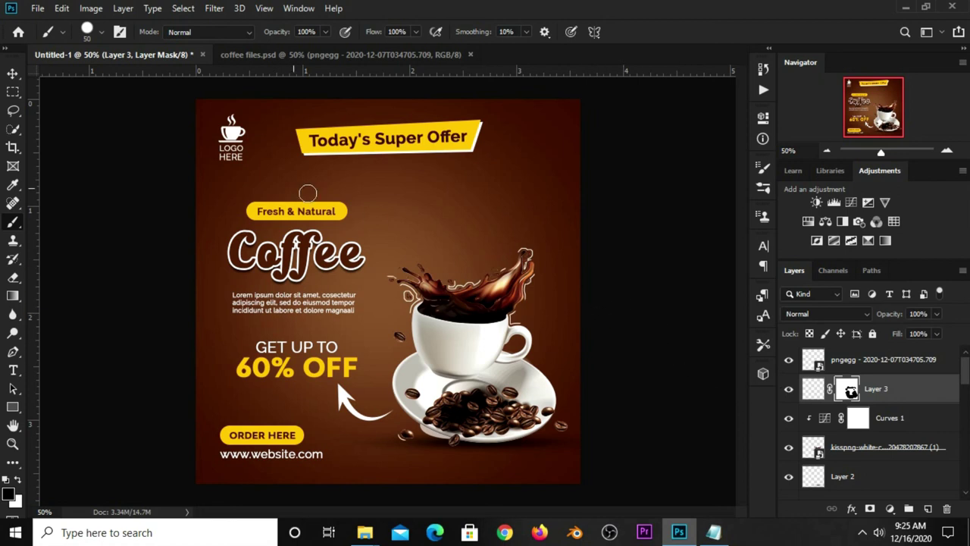
click(13, 73)
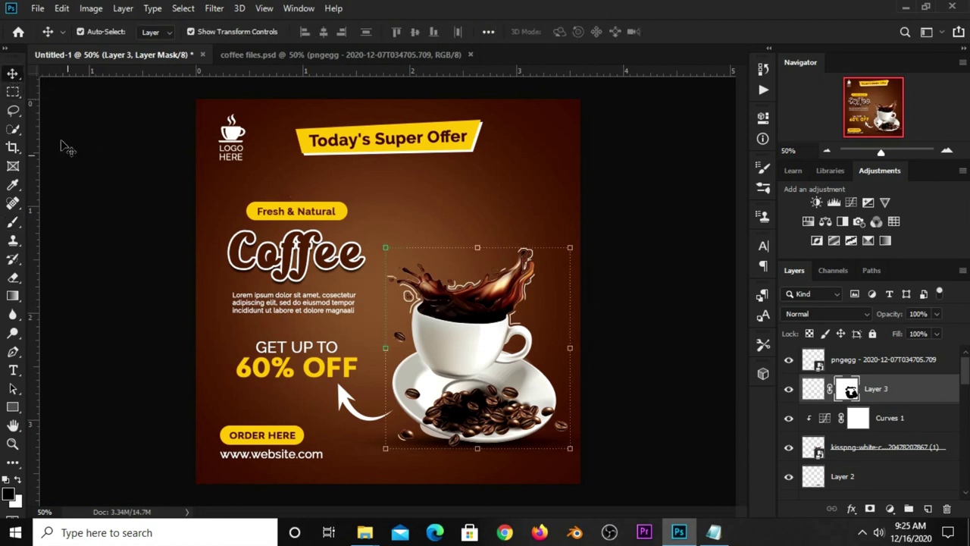
click(106, 179)
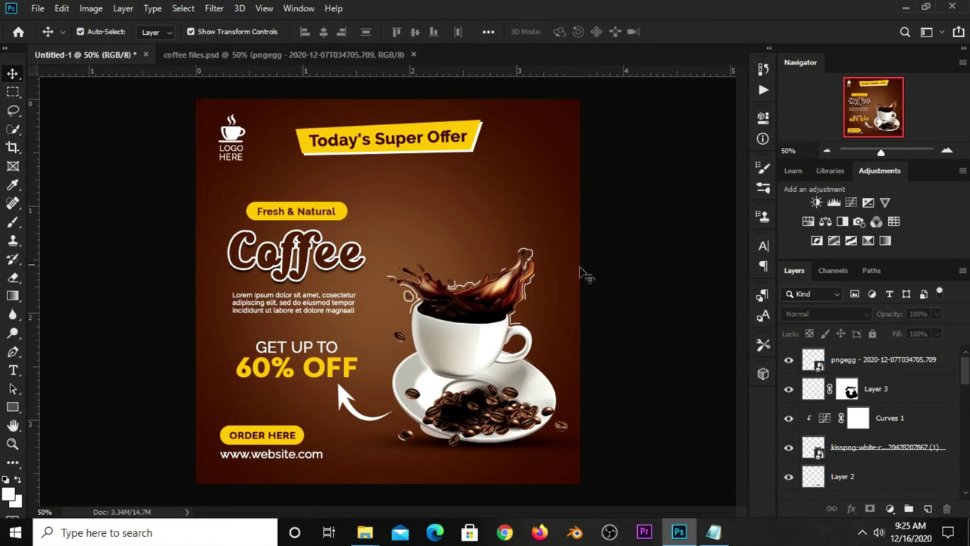
click(847, 389)
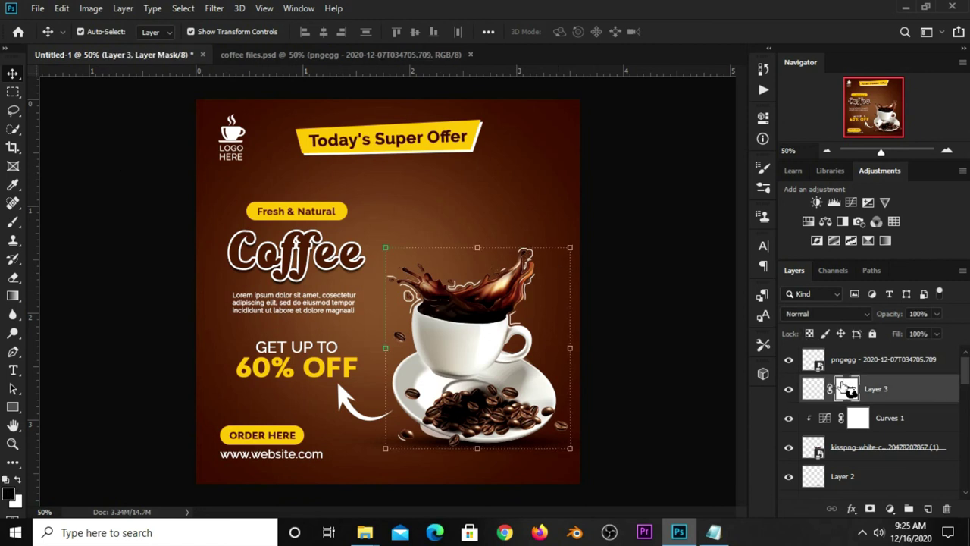
click(23, 221)
click(72, 221)
scroll(404, 297, up, 2)
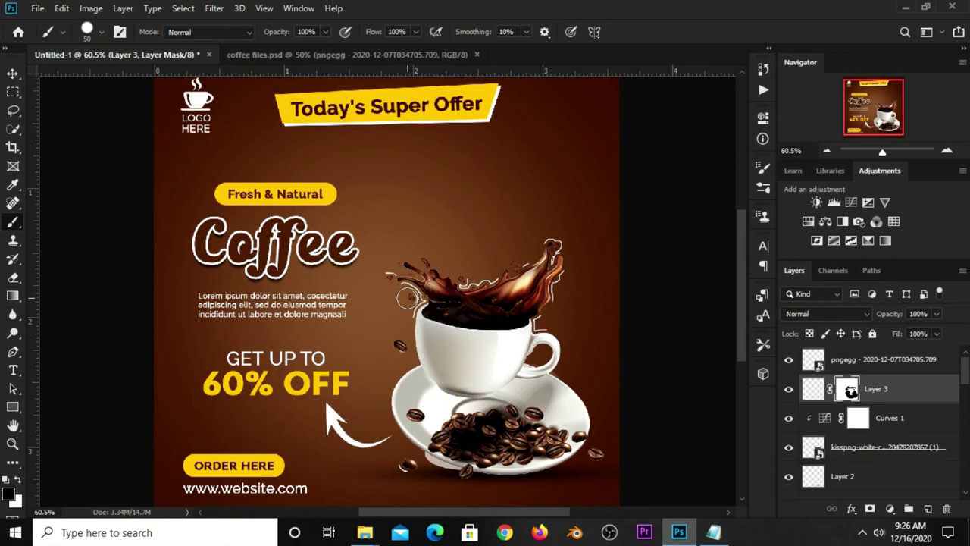
click(13, 74)
click(46, 79)
Step: Bring bbq-smoke-png-4 copy 2 from coffee files.psd into Untitled-1, placed slightly enlarged above the cup
key(ctrl+minus)
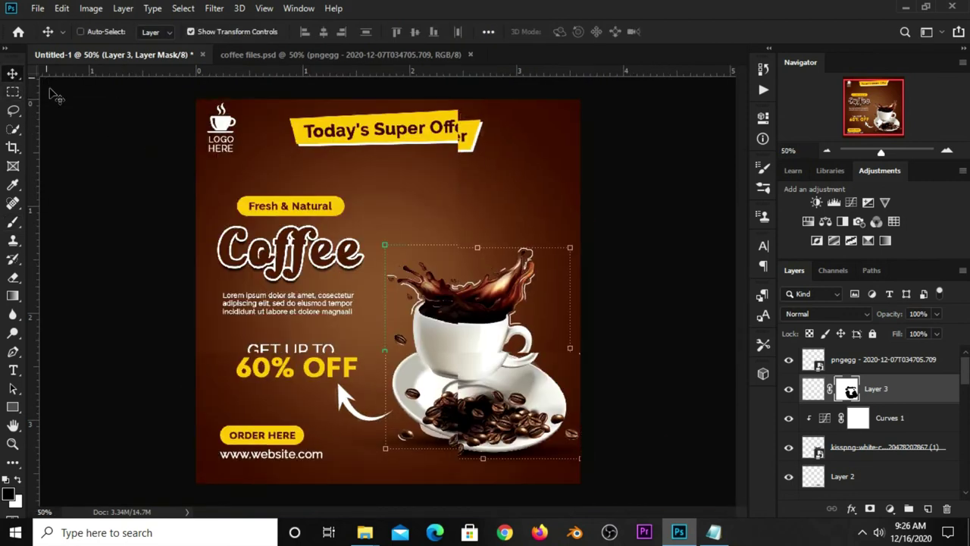
click(106, 147)
click(241, 53)
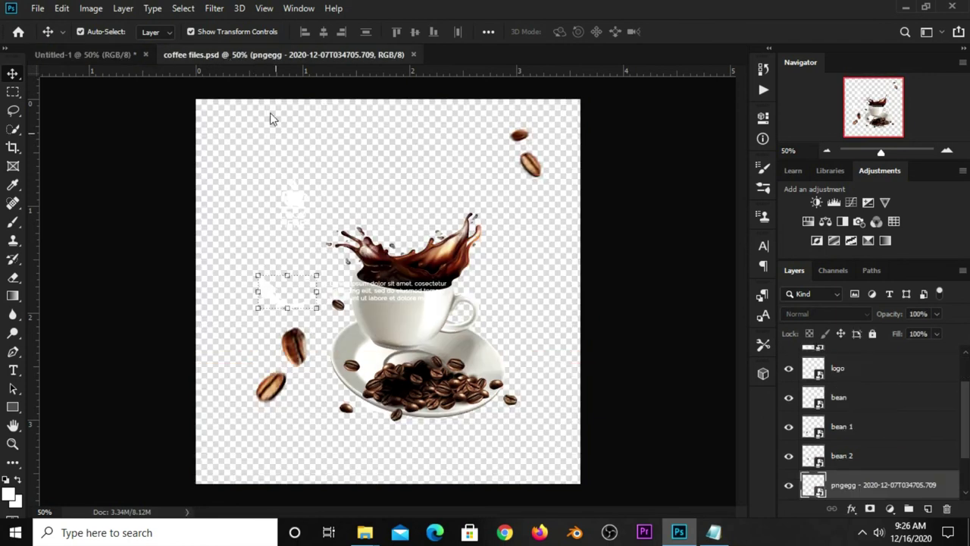
scroll(852, 383, up, 2)
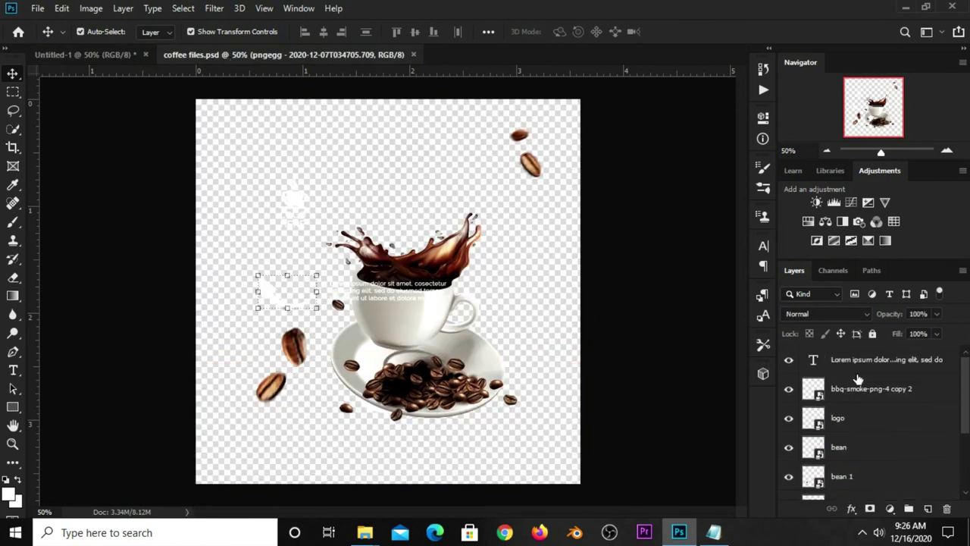
click(859, 391)
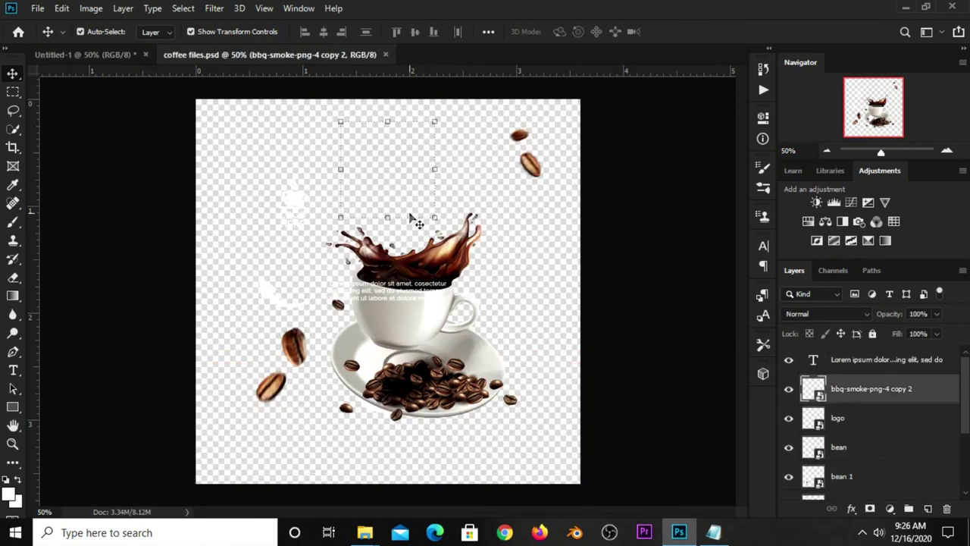
click(114, 55)
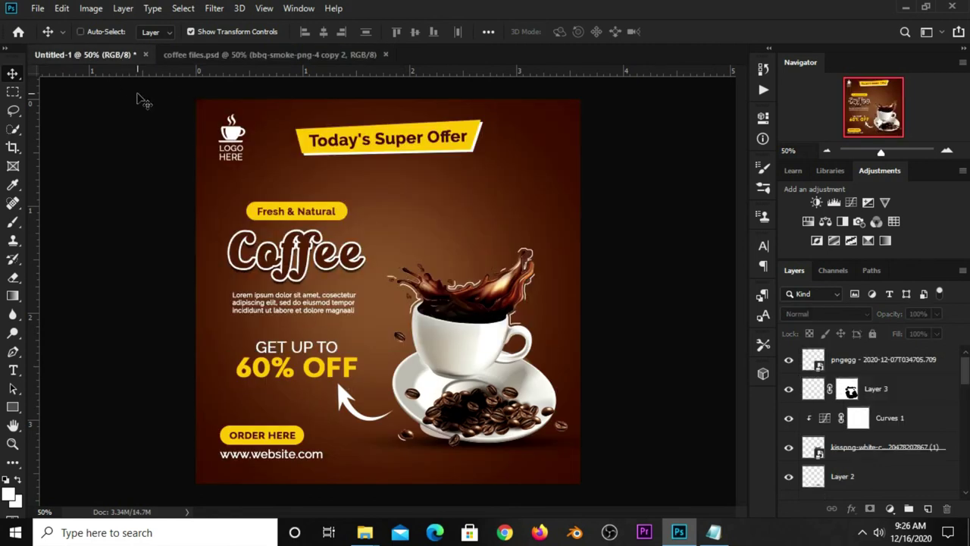
drag(140, 98, 303, 213)
key(ctrl+t)
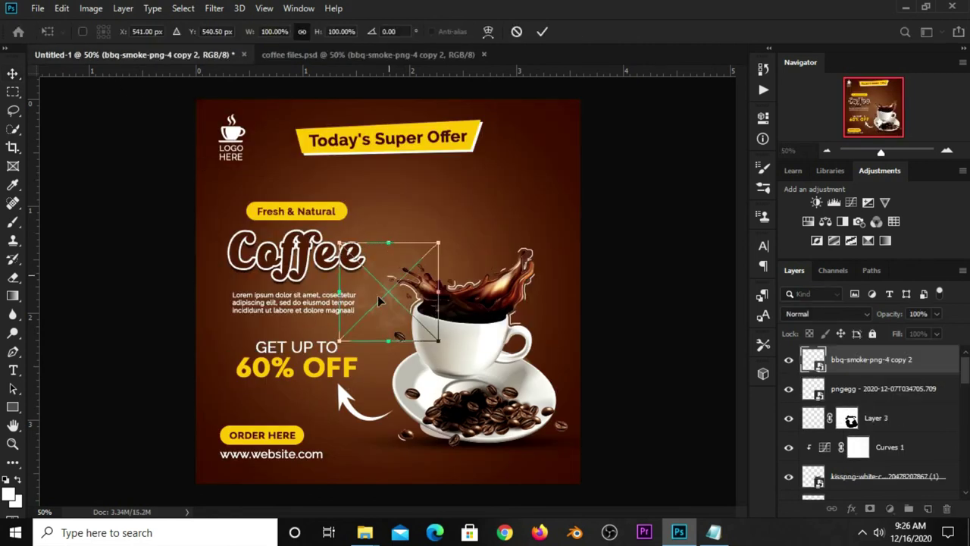
drag(380, 301, 458, 223)
drag(465, 259, 466, 264)
Step: Commit the smoke placement and fully lock Layer 1
click(541, 32)
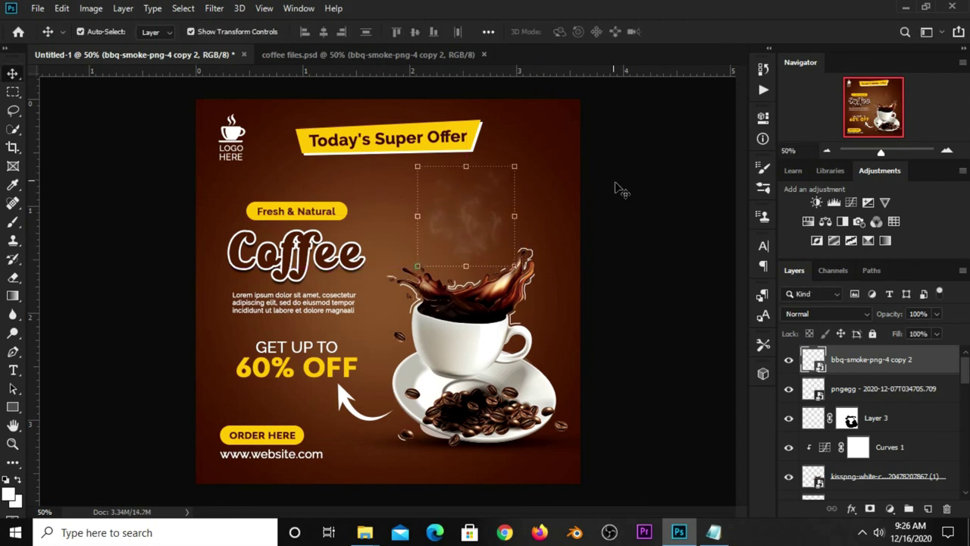
click(489, 219)
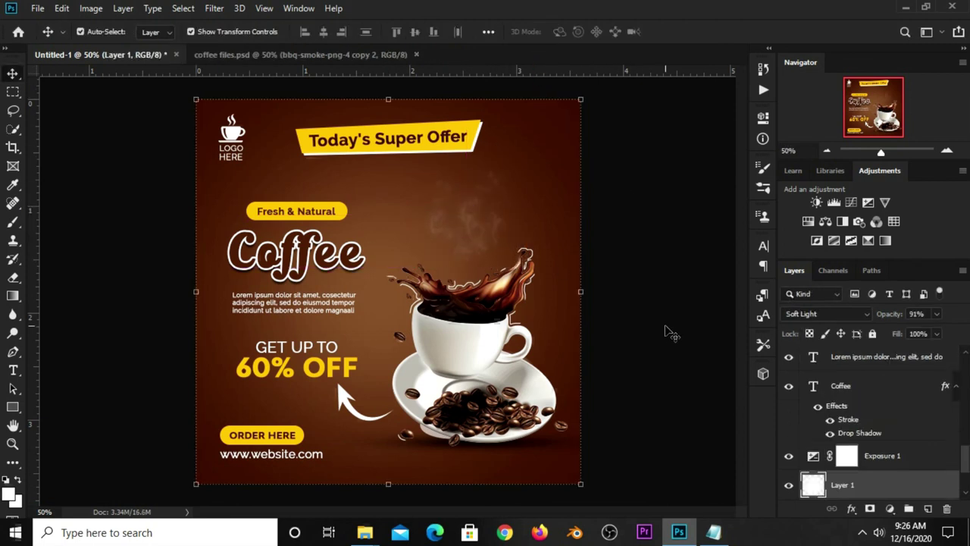
click(789, 485)
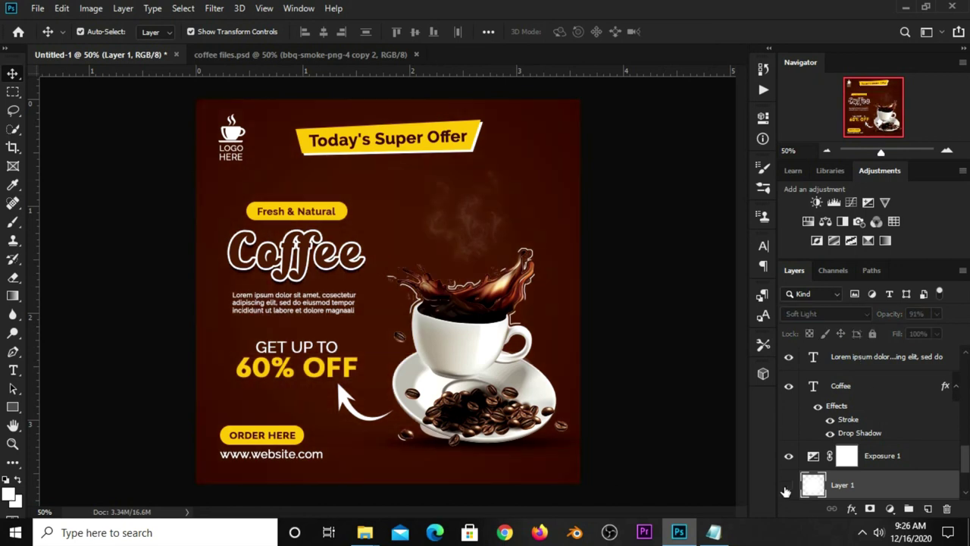
click(788, 485)
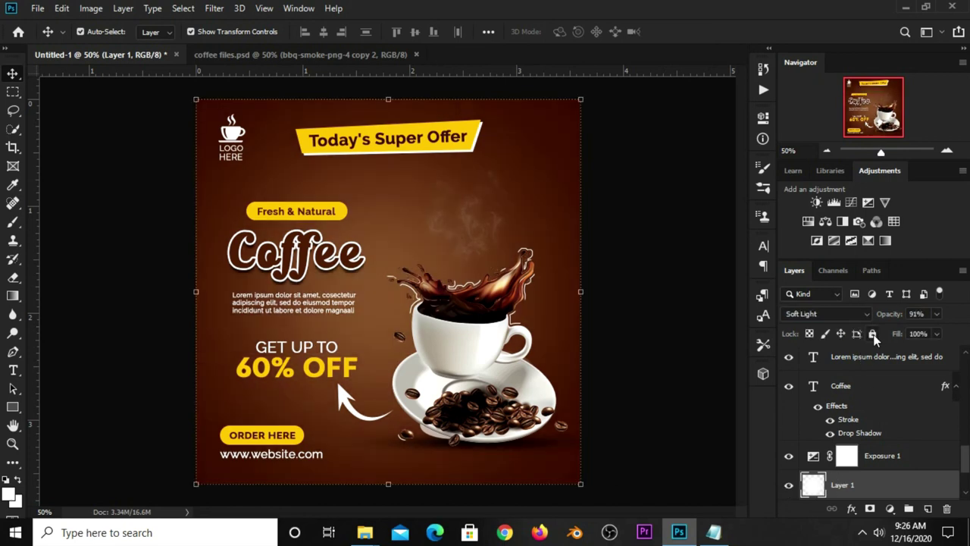
click(873, 334)
Step: Fully lock the Color Fill 2 and Color Fill 1 background layers
key(alt+comma)
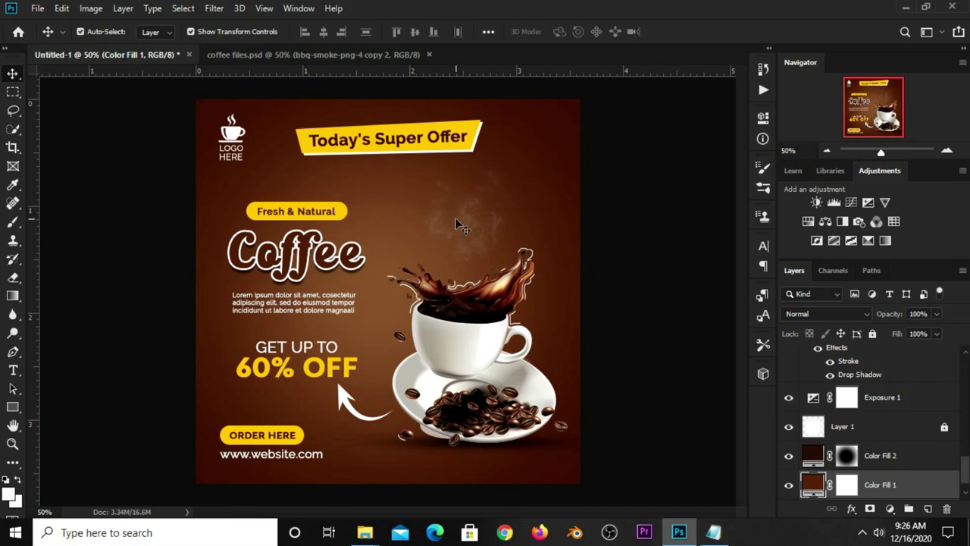
key(alt+bracketright)
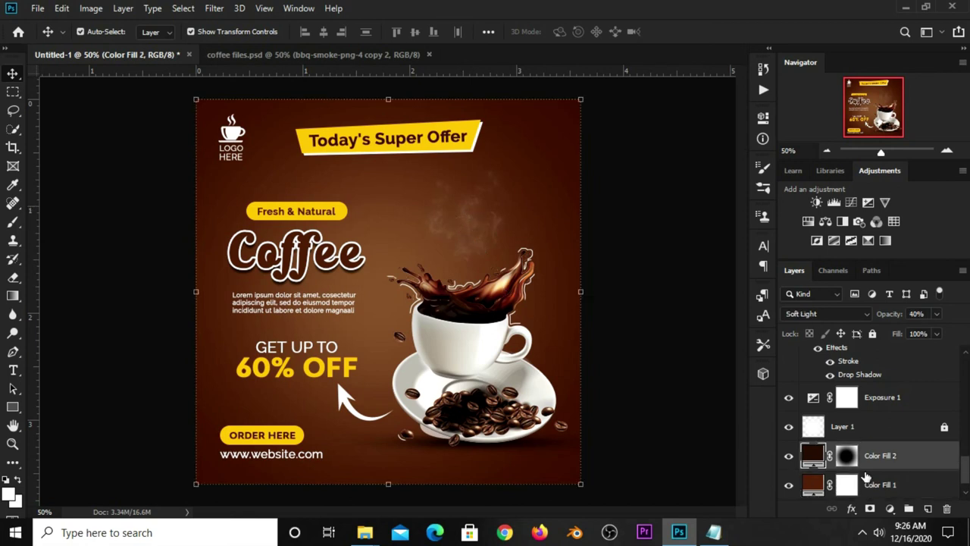
click(872, 334)
click(876, 486)
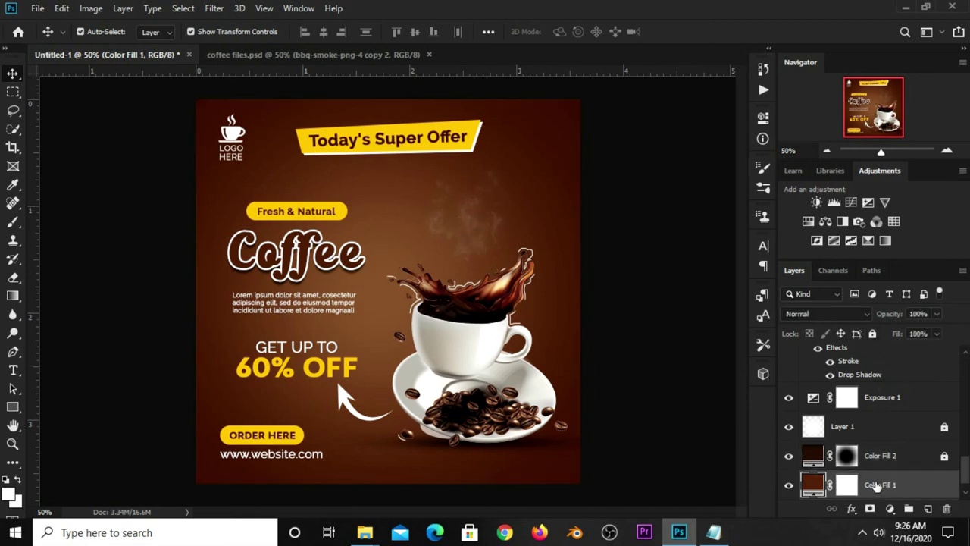
click(873, 335)
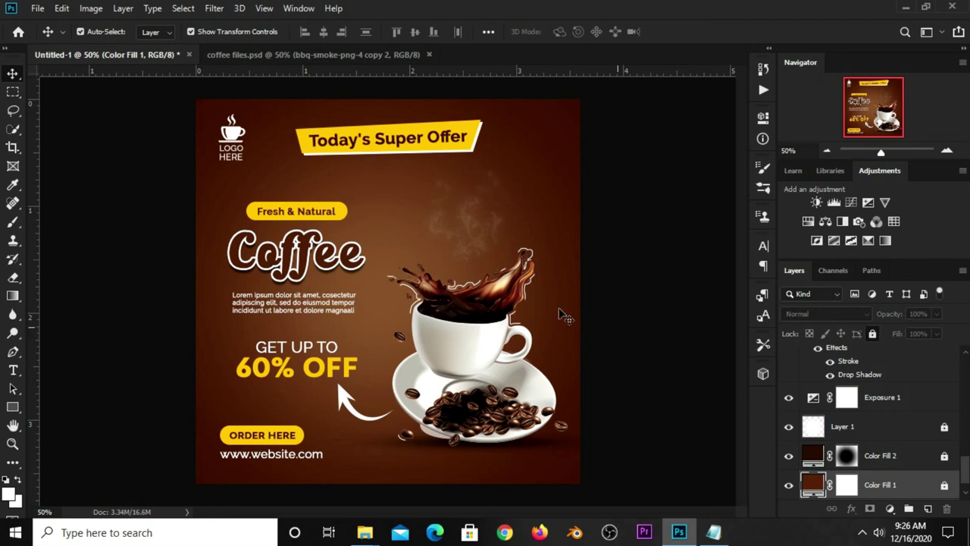
click(472, 230)
Step: Commit a free transform on the steam smoke so it sits just above the splash, then deselect
key(ctrl+t)
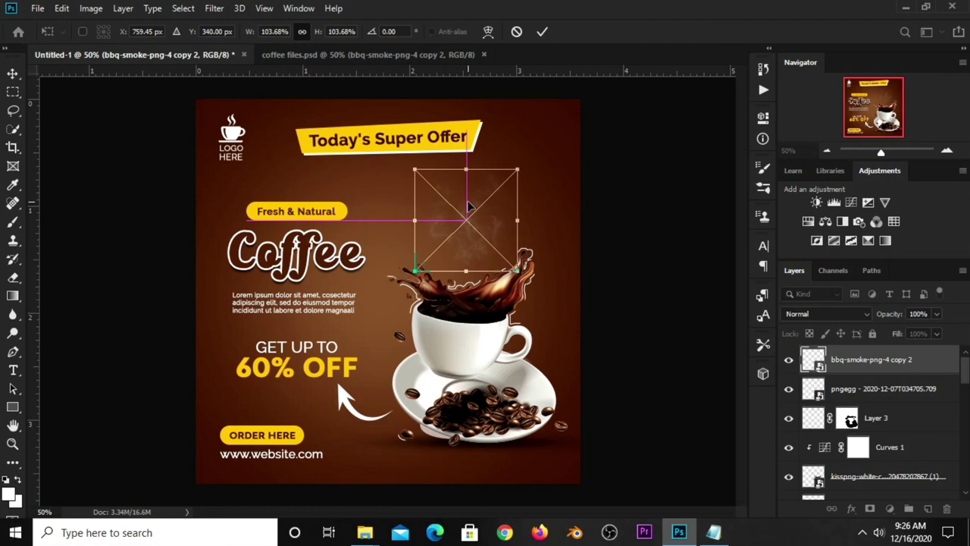
key(Return)
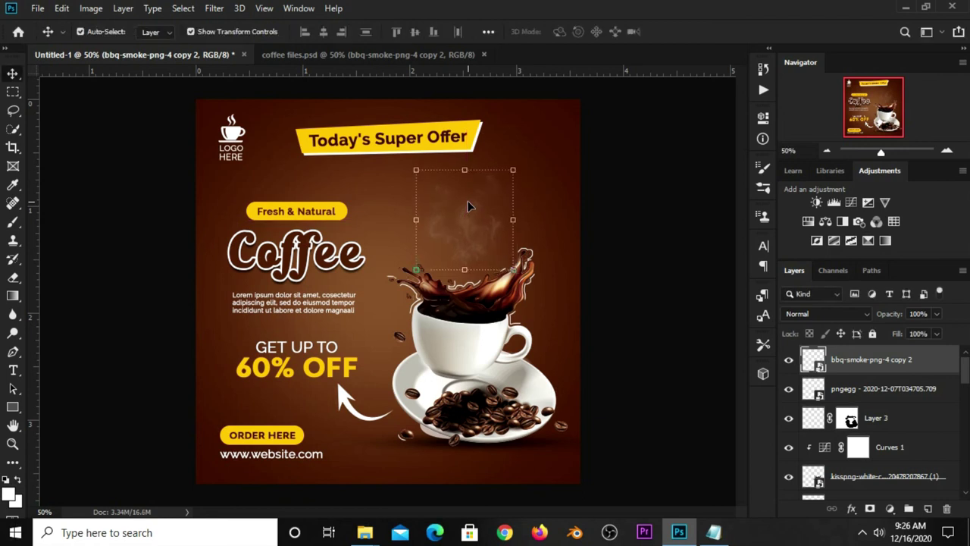
click(623, 243)
scroll(599, 222, down, 1)
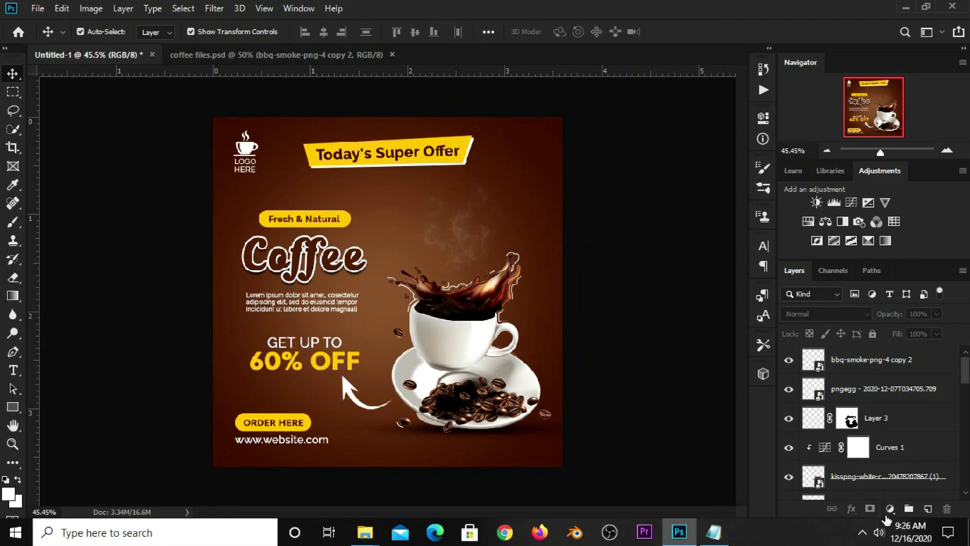
Step: Add a Curves 2 adjustment layer that slightly darkens the midtones
click(889, 509)
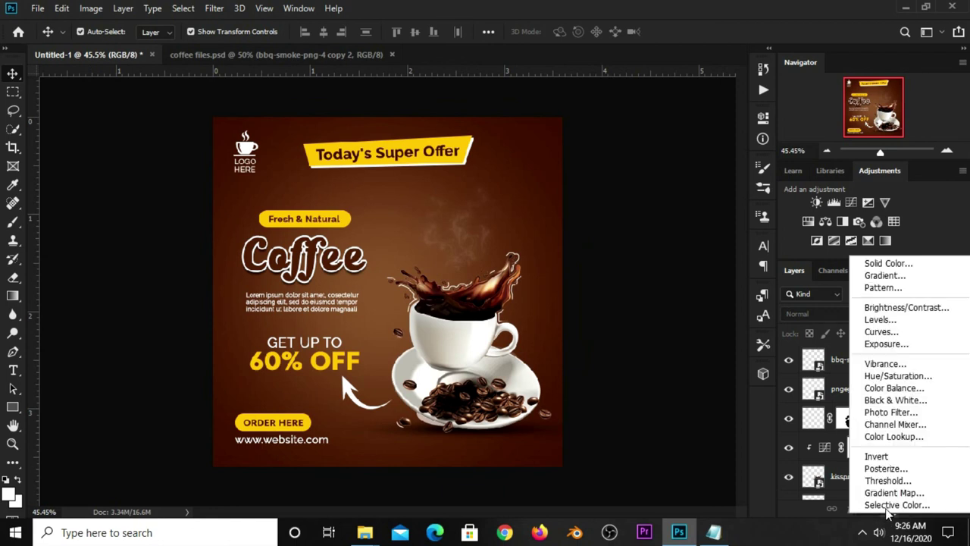
click(883, 332)
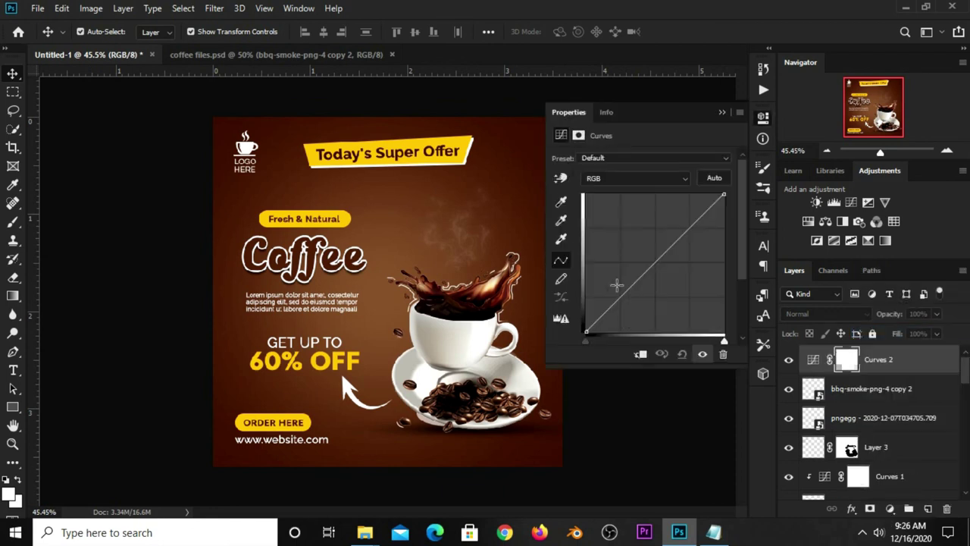
drag(635, 281, 636, 286)
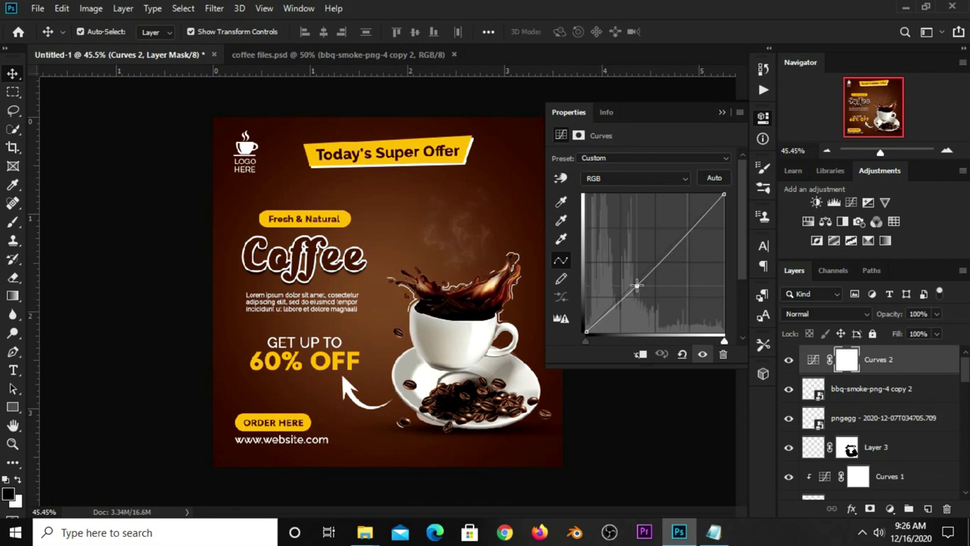
click(722, 113)
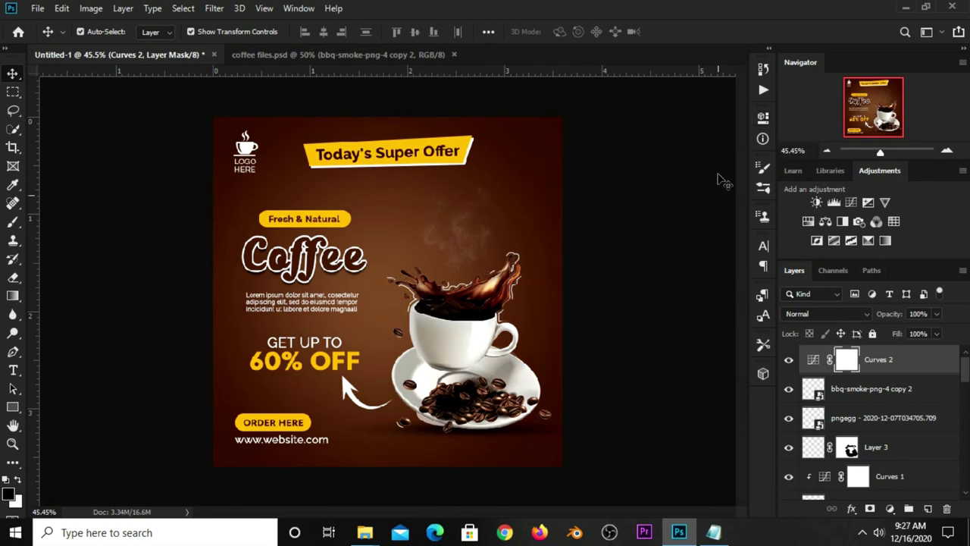
click(651, 336)
Step: Stamp all visible layers into a merged Layer 4 at the top
key(ctrl+plus)
key(ctrl)
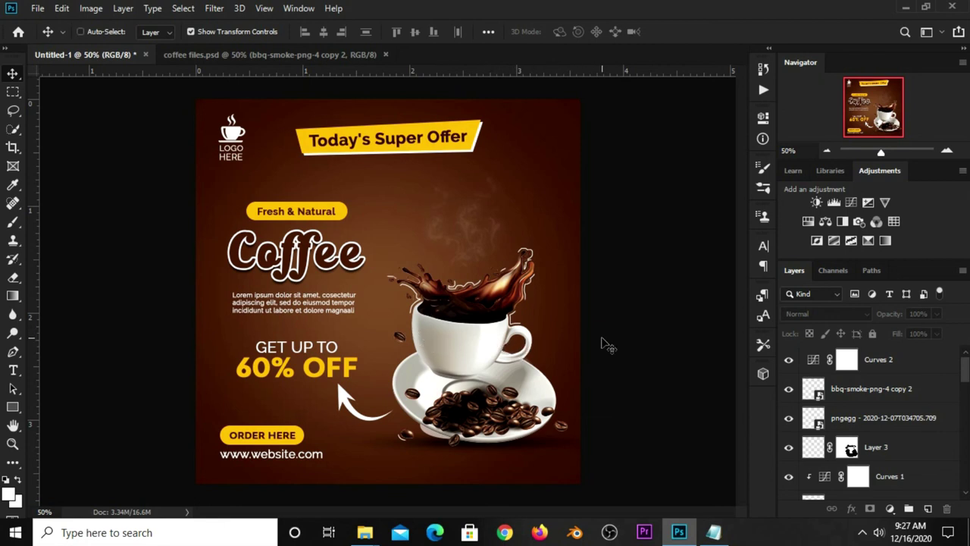
key(ctrl+shift+alt+e)
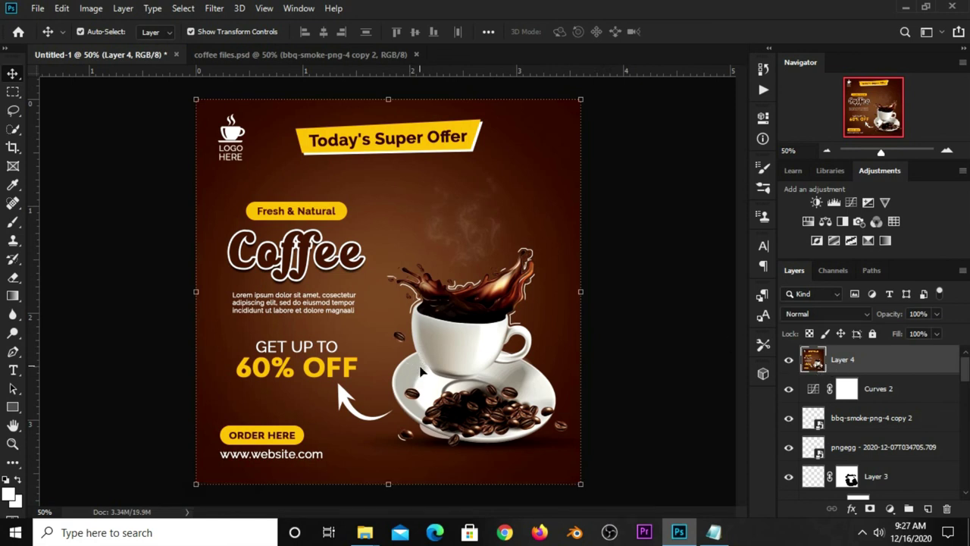
click(215, 9)
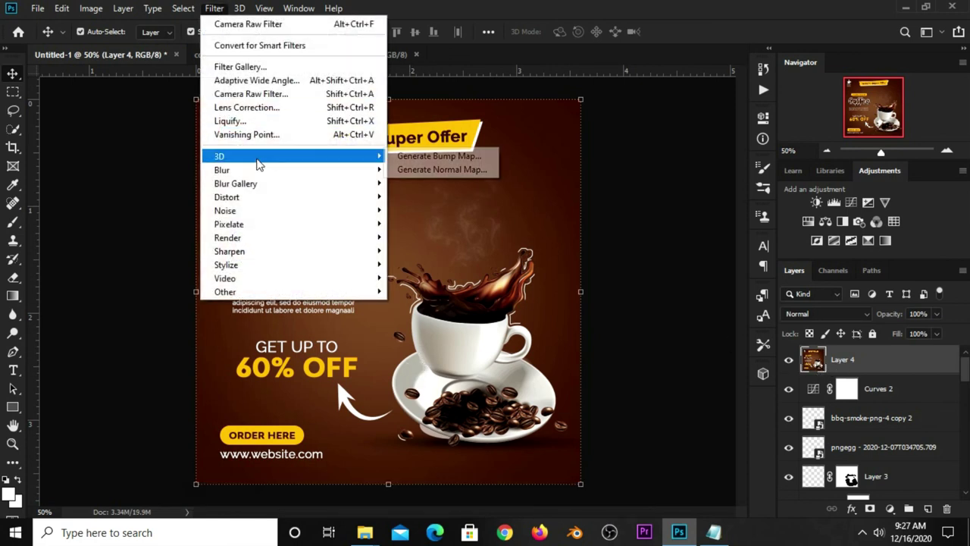
Step: In Camera Raw, set Layer 4 to Exposure +0.30, Contrast +37, Highlights +9, Shadows -12, Whites -16, Blacks +13
click(258, 94)
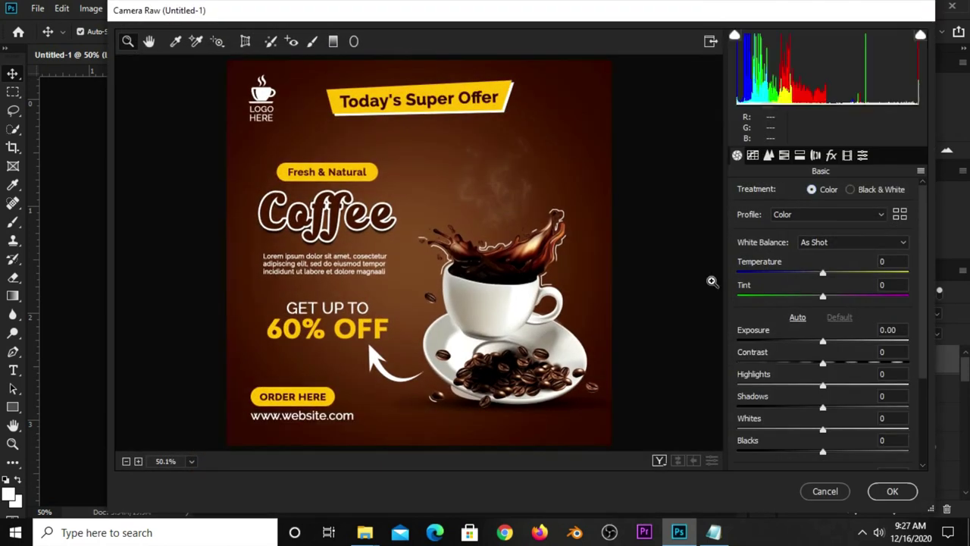
drag(828, 343, 828, 343)
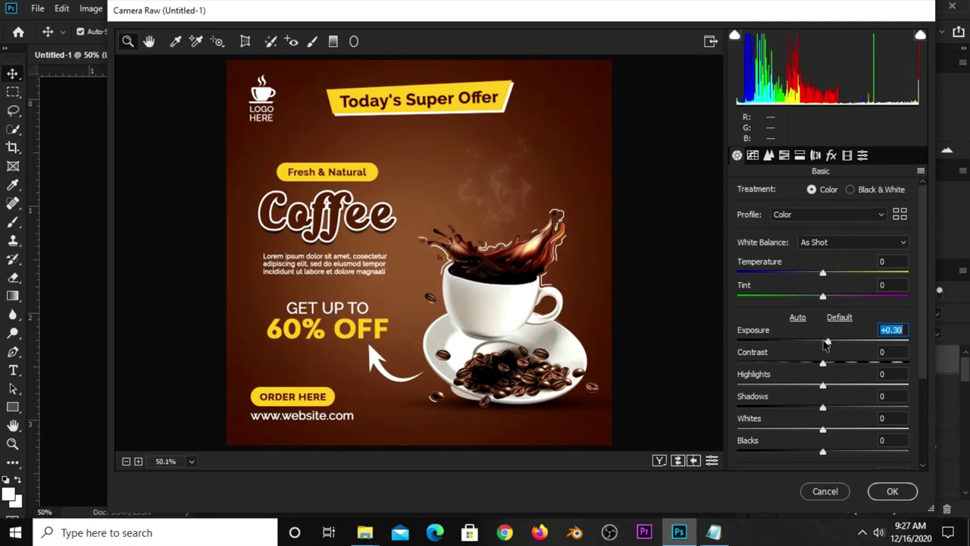
drag(828, 363, 848, 366)
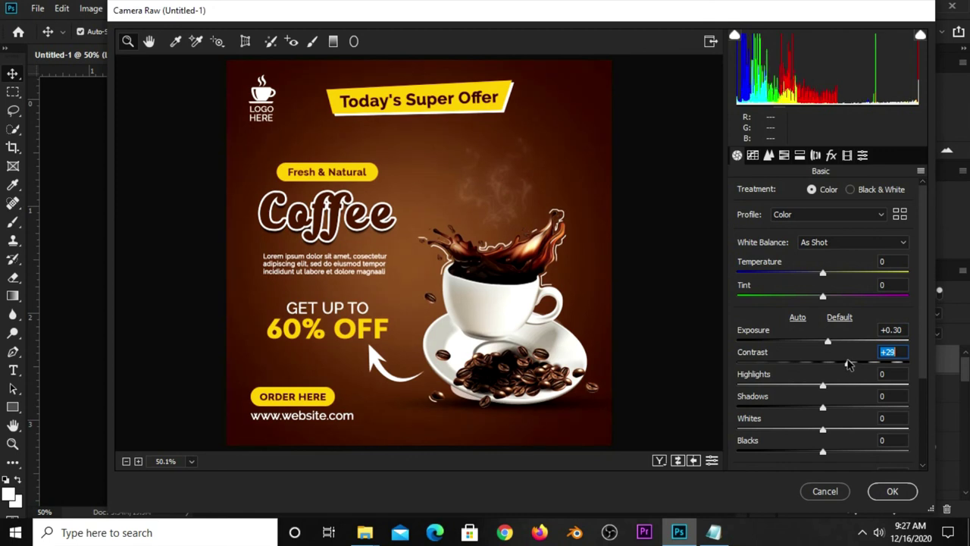
drag(848, 365, 831, 385)
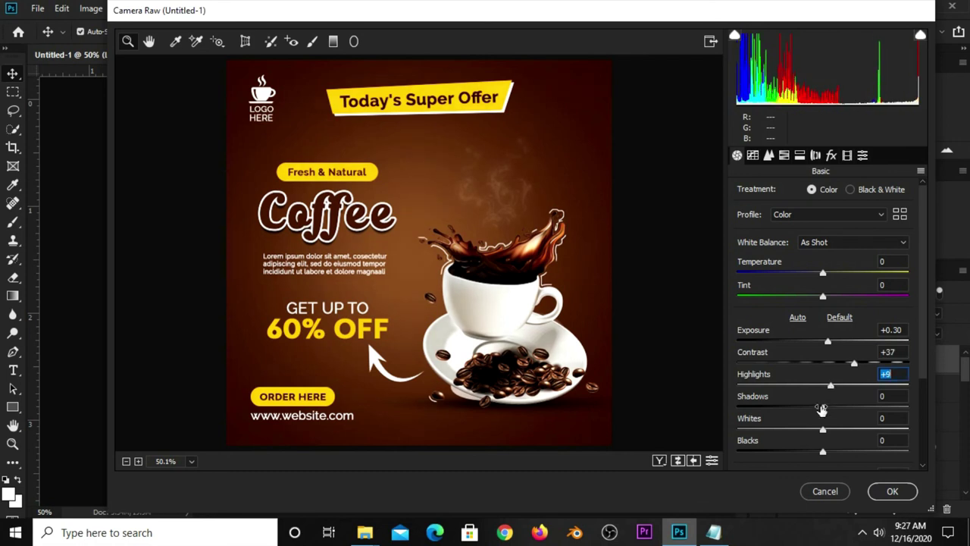
drag(825, 410, 815, 408)
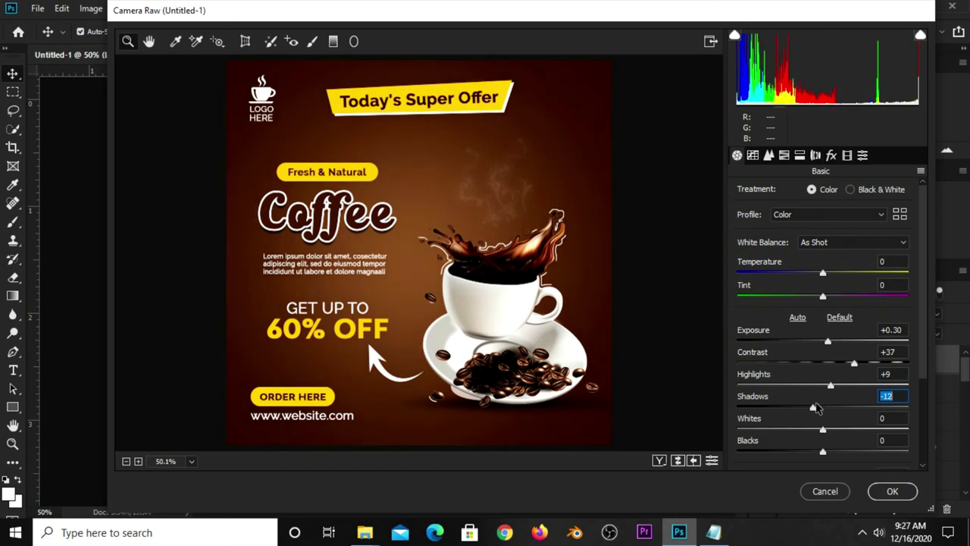
drag(824, 431, 811, 430)
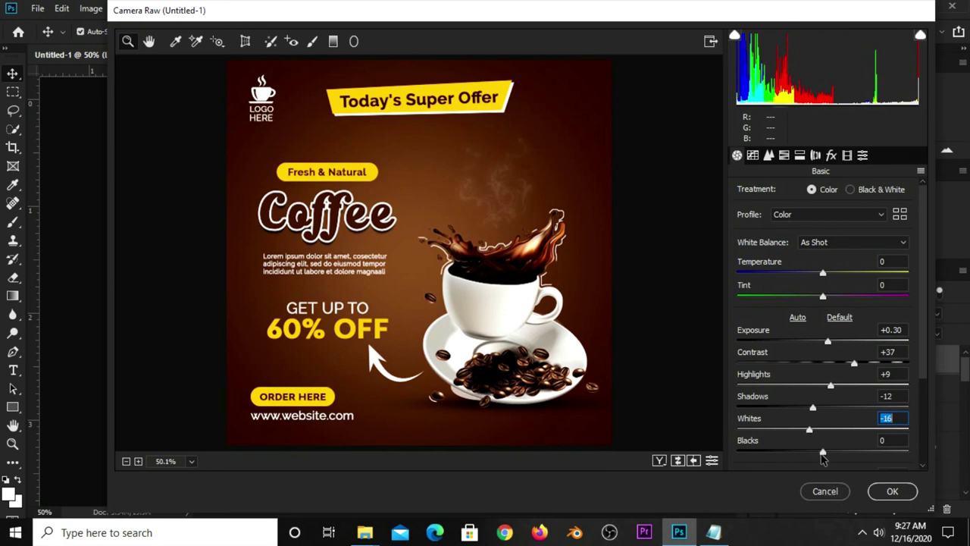
drag(822, 453, 833, 454)
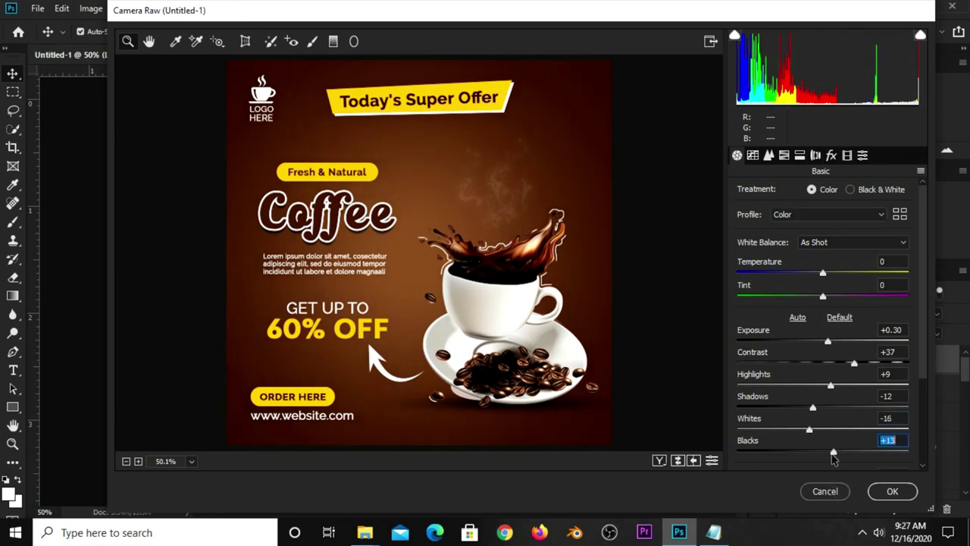
Step: Review the Blacks, Whites, Shadows, Contrast and Exposure values in Camera Raw
click(903, 439)
click(891, 417)
click(898, 395)
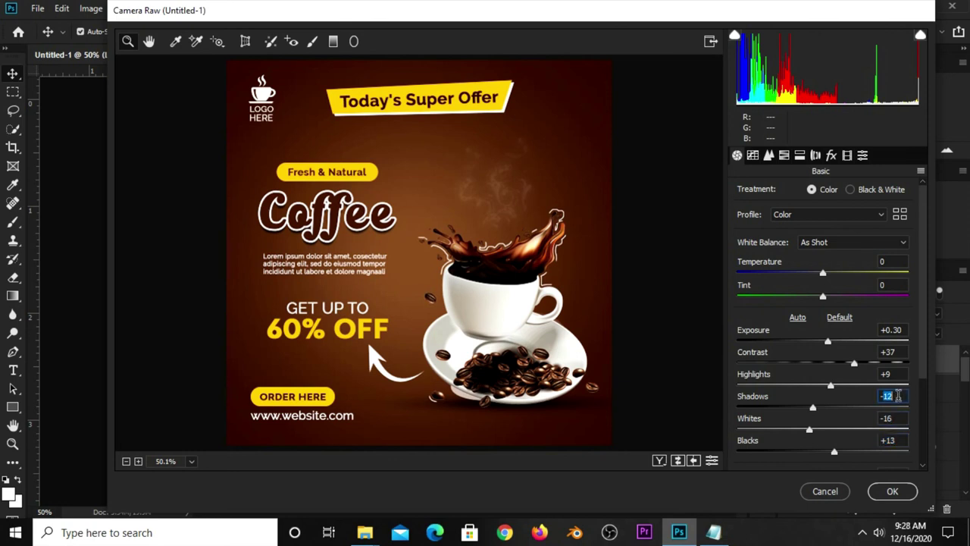
click(896, 351)
click(902, 330)
Step: Apply the Camera Raw grade to Layer 4, compare before and after, and view the whole poster
click(892, 493)
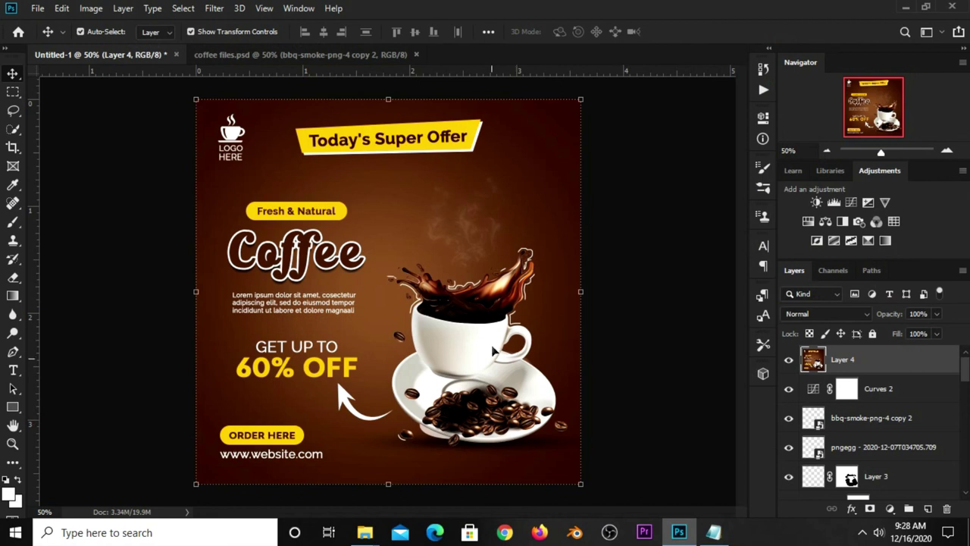
click(788, 360)
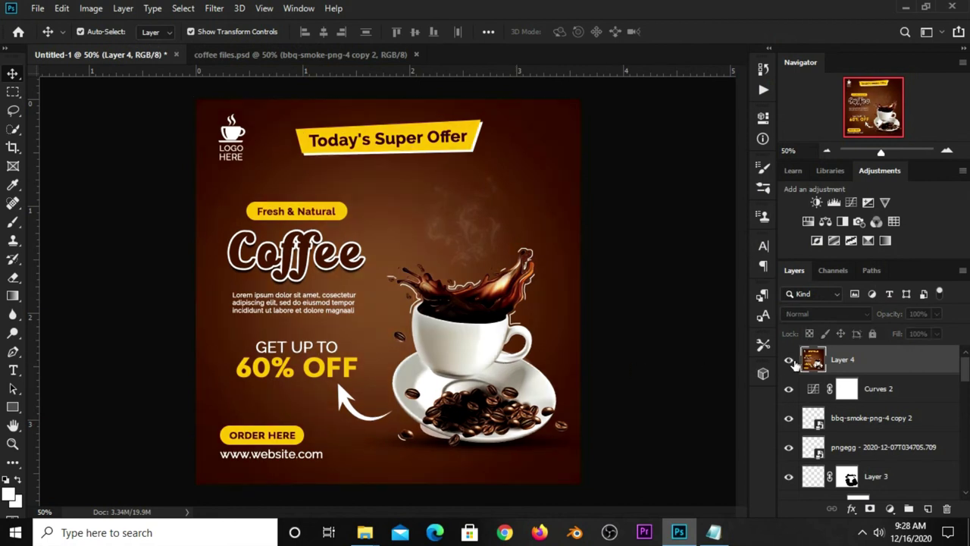
click(788, 359)
click(623, 371)
key(ctrl+plus)
key(ctrl+plus)
key(ctrl+plus)
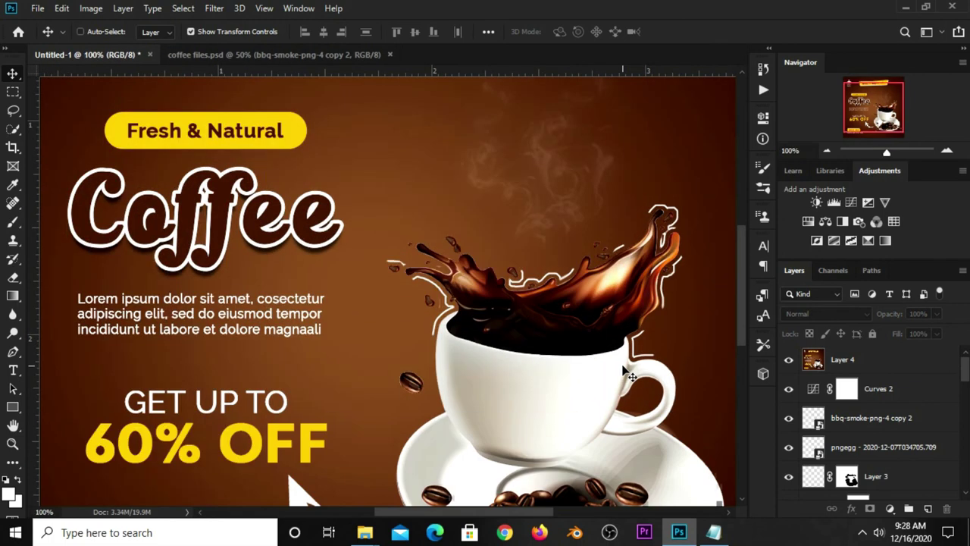
key(ctrl+0)
key(ctrl+minus)
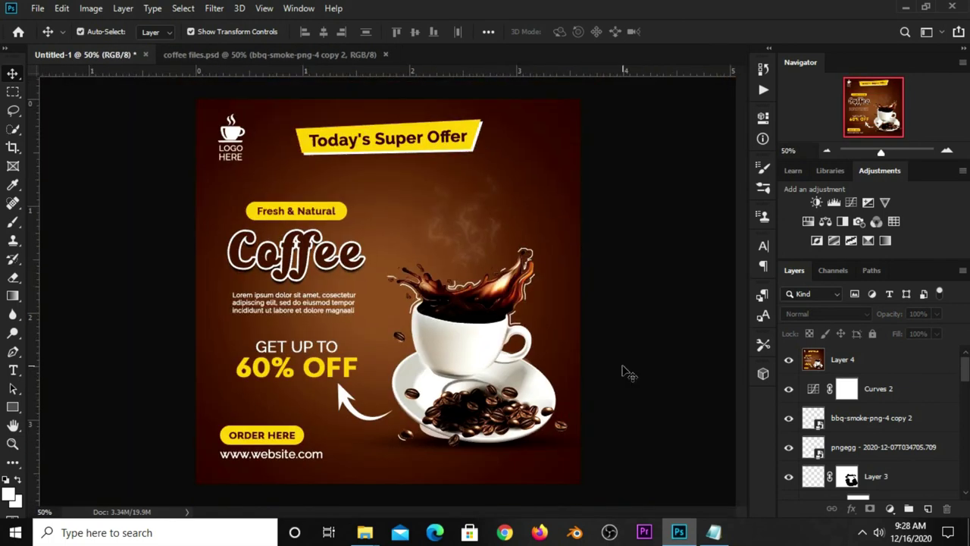